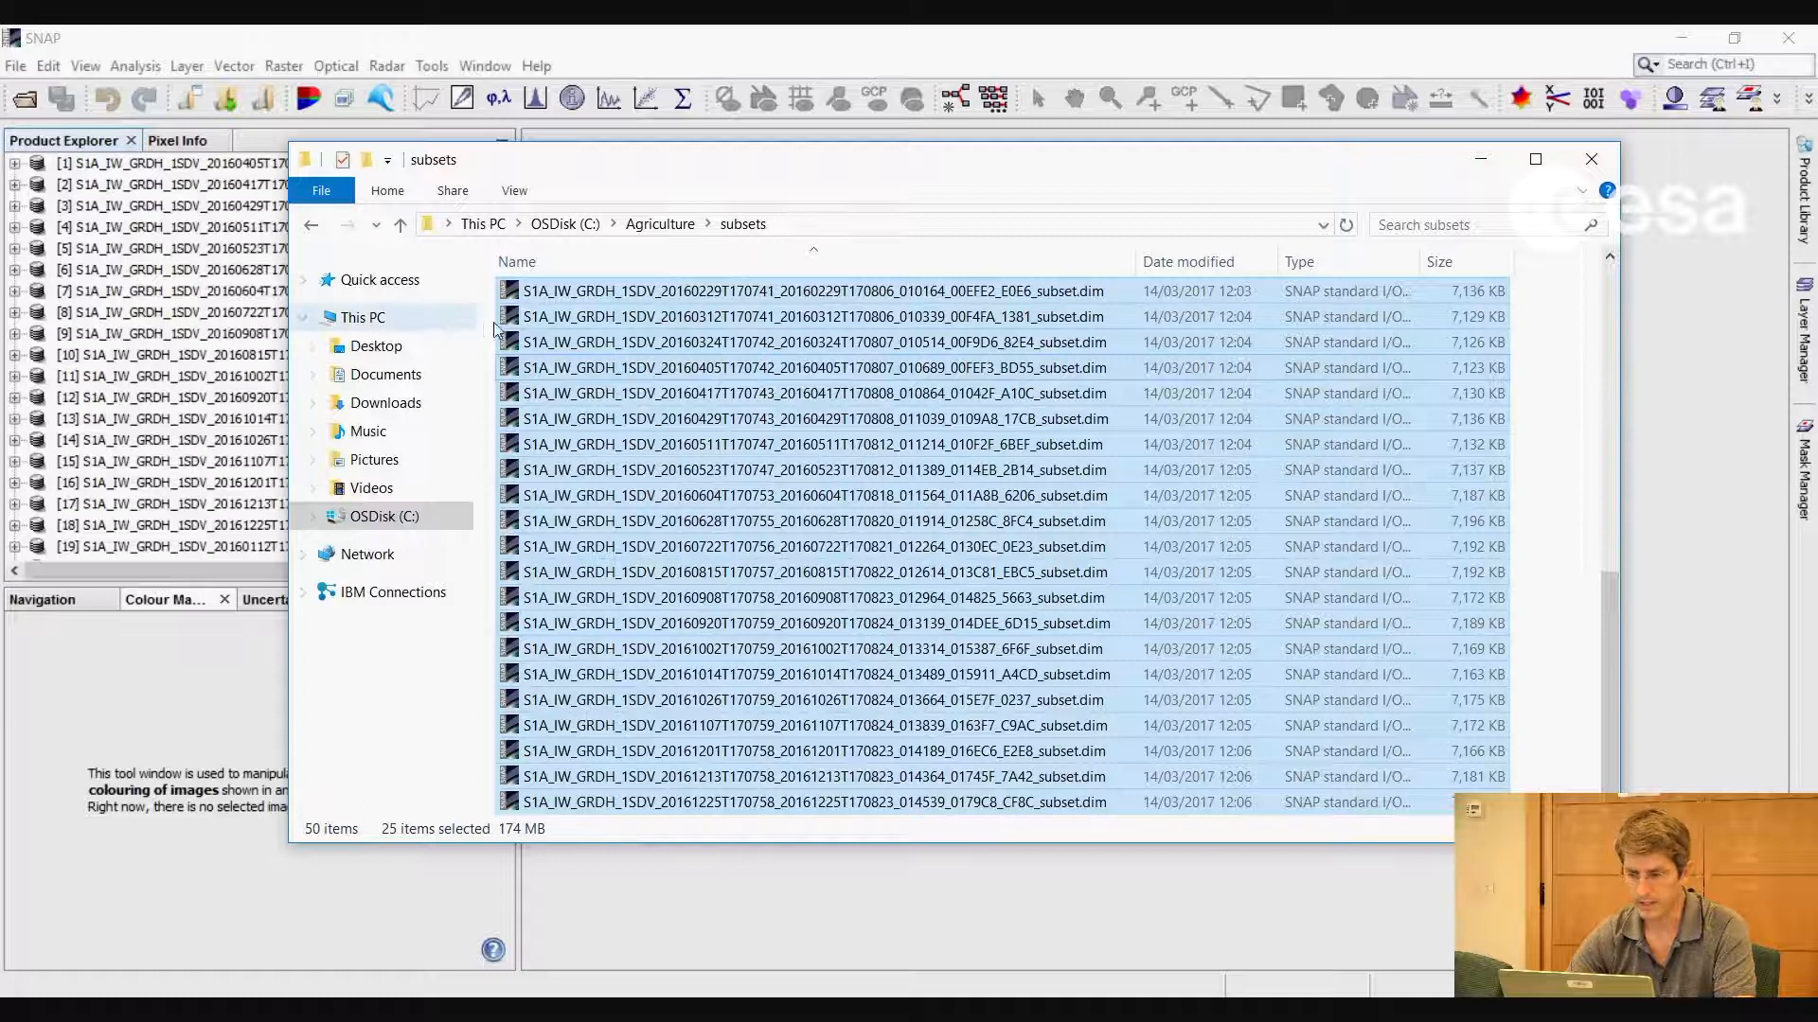
Minimize the file window and examine the first product's geographic bounds in the Subset settings, without creating a subset
{"action": "left_click", "coordinate": [1480, 158]}
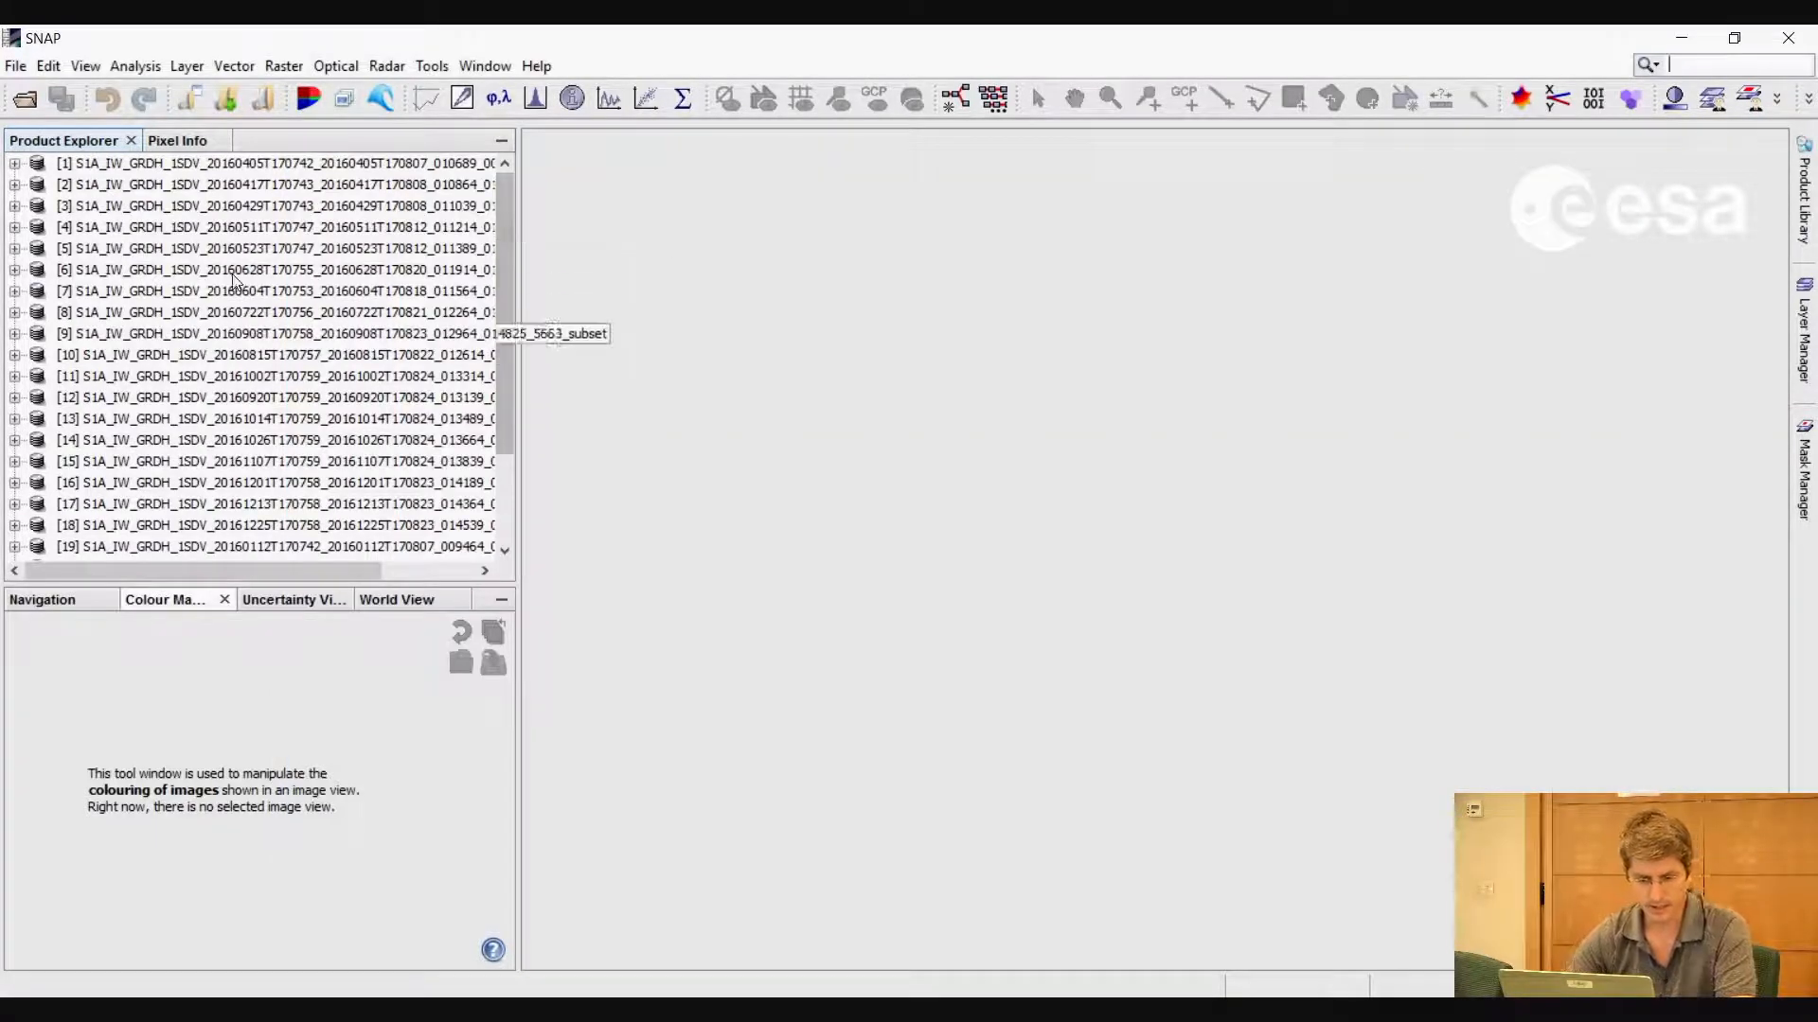
{"action": "left_click", "coordinate": [348, 164]}
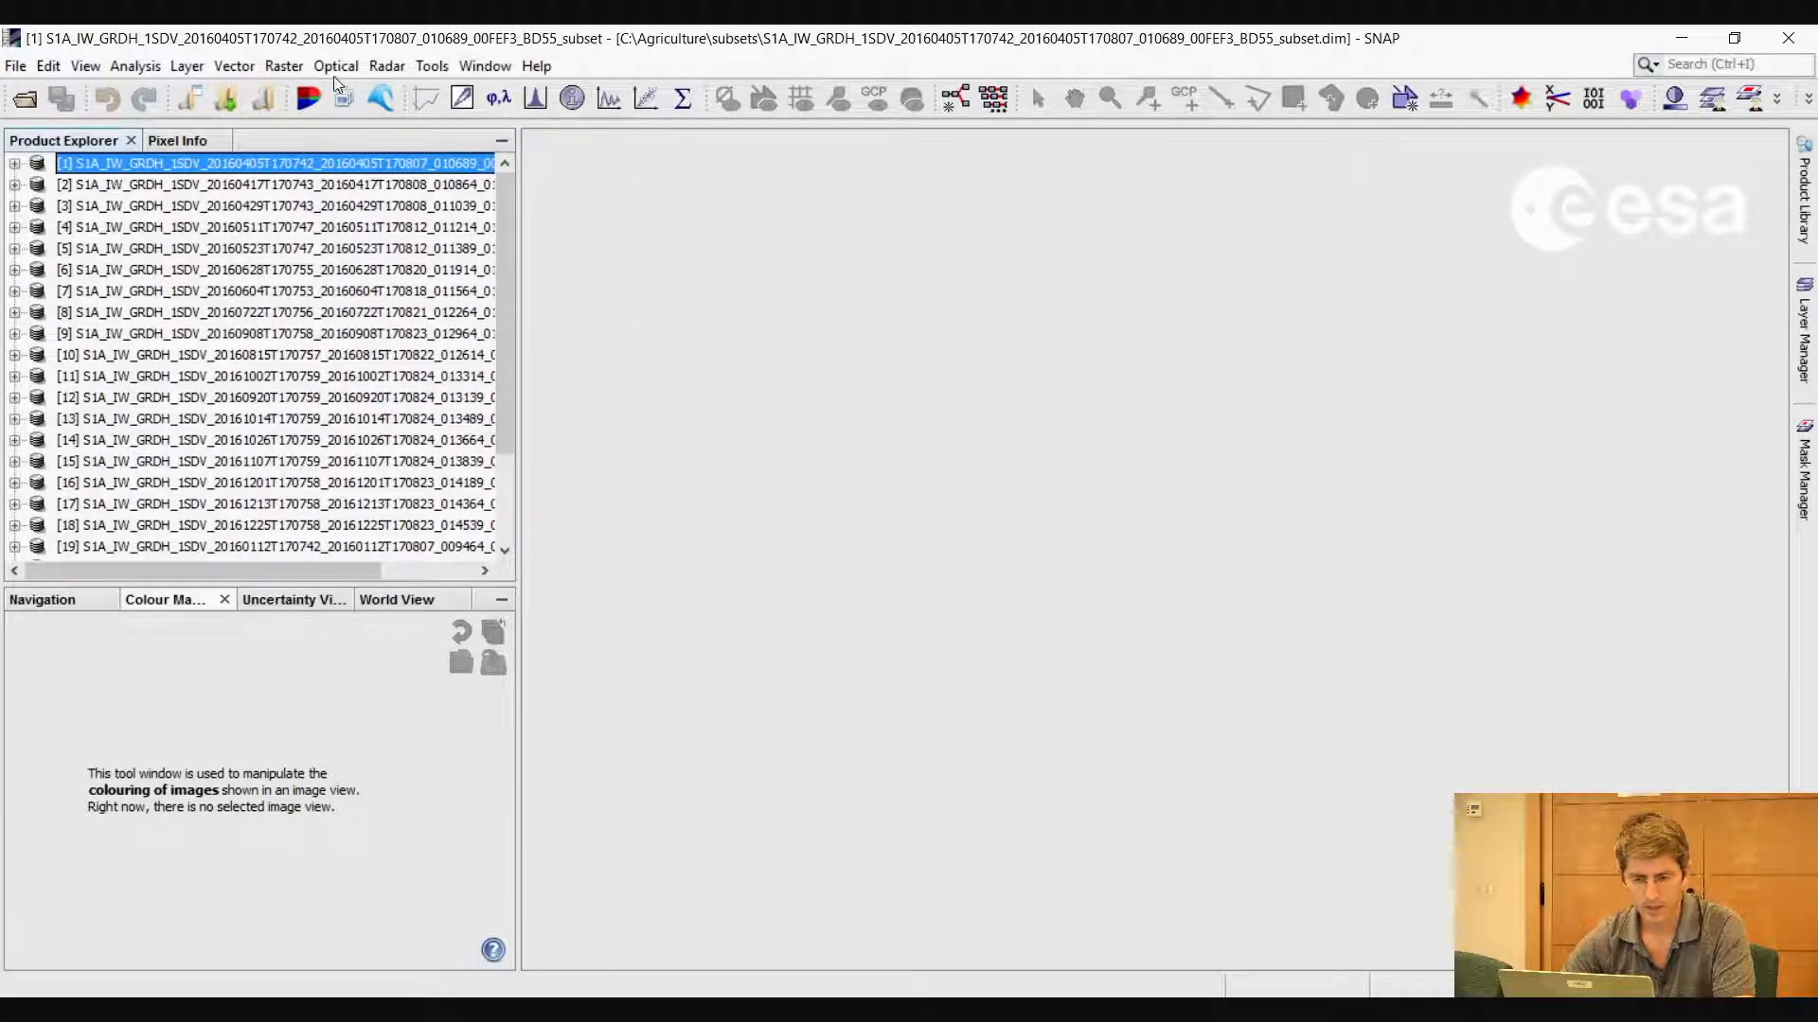
{"action": "left_click", "coordinate": [283, 66]}
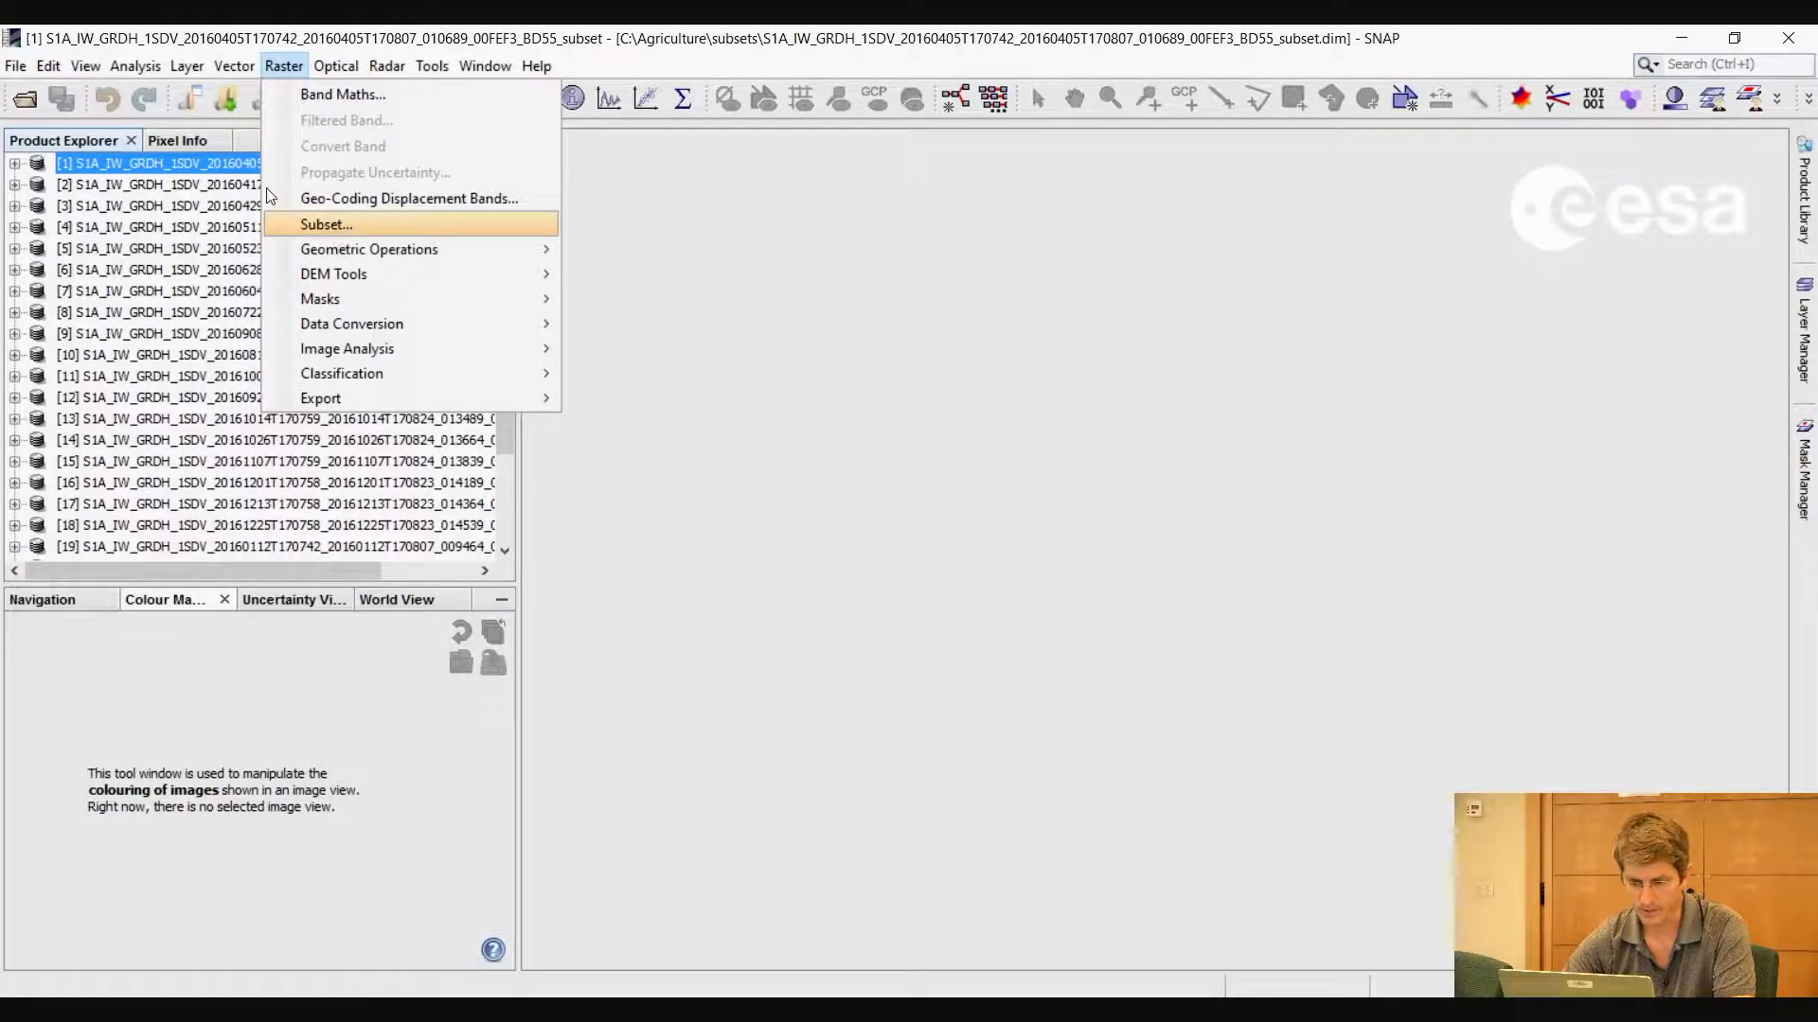
{"action": "left_click", "coordinate": [280, 224]}
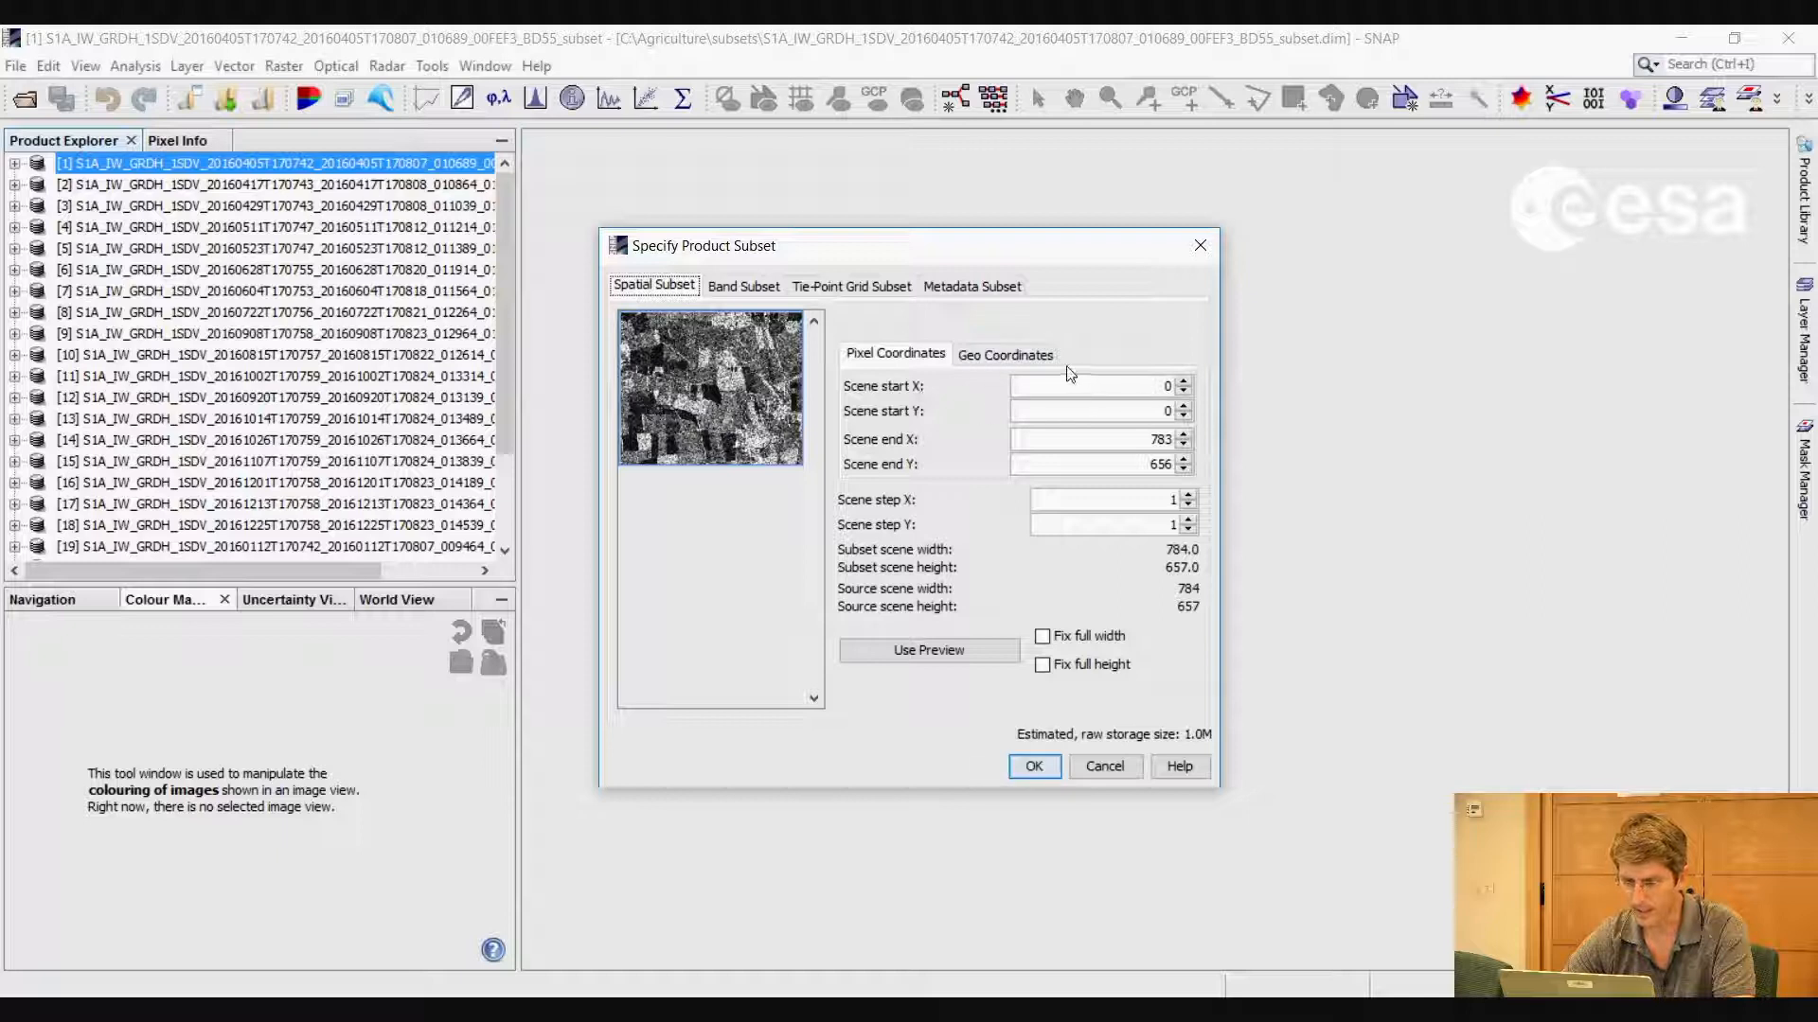
{"action": "left_click", "coordinate": [1021, 360]}
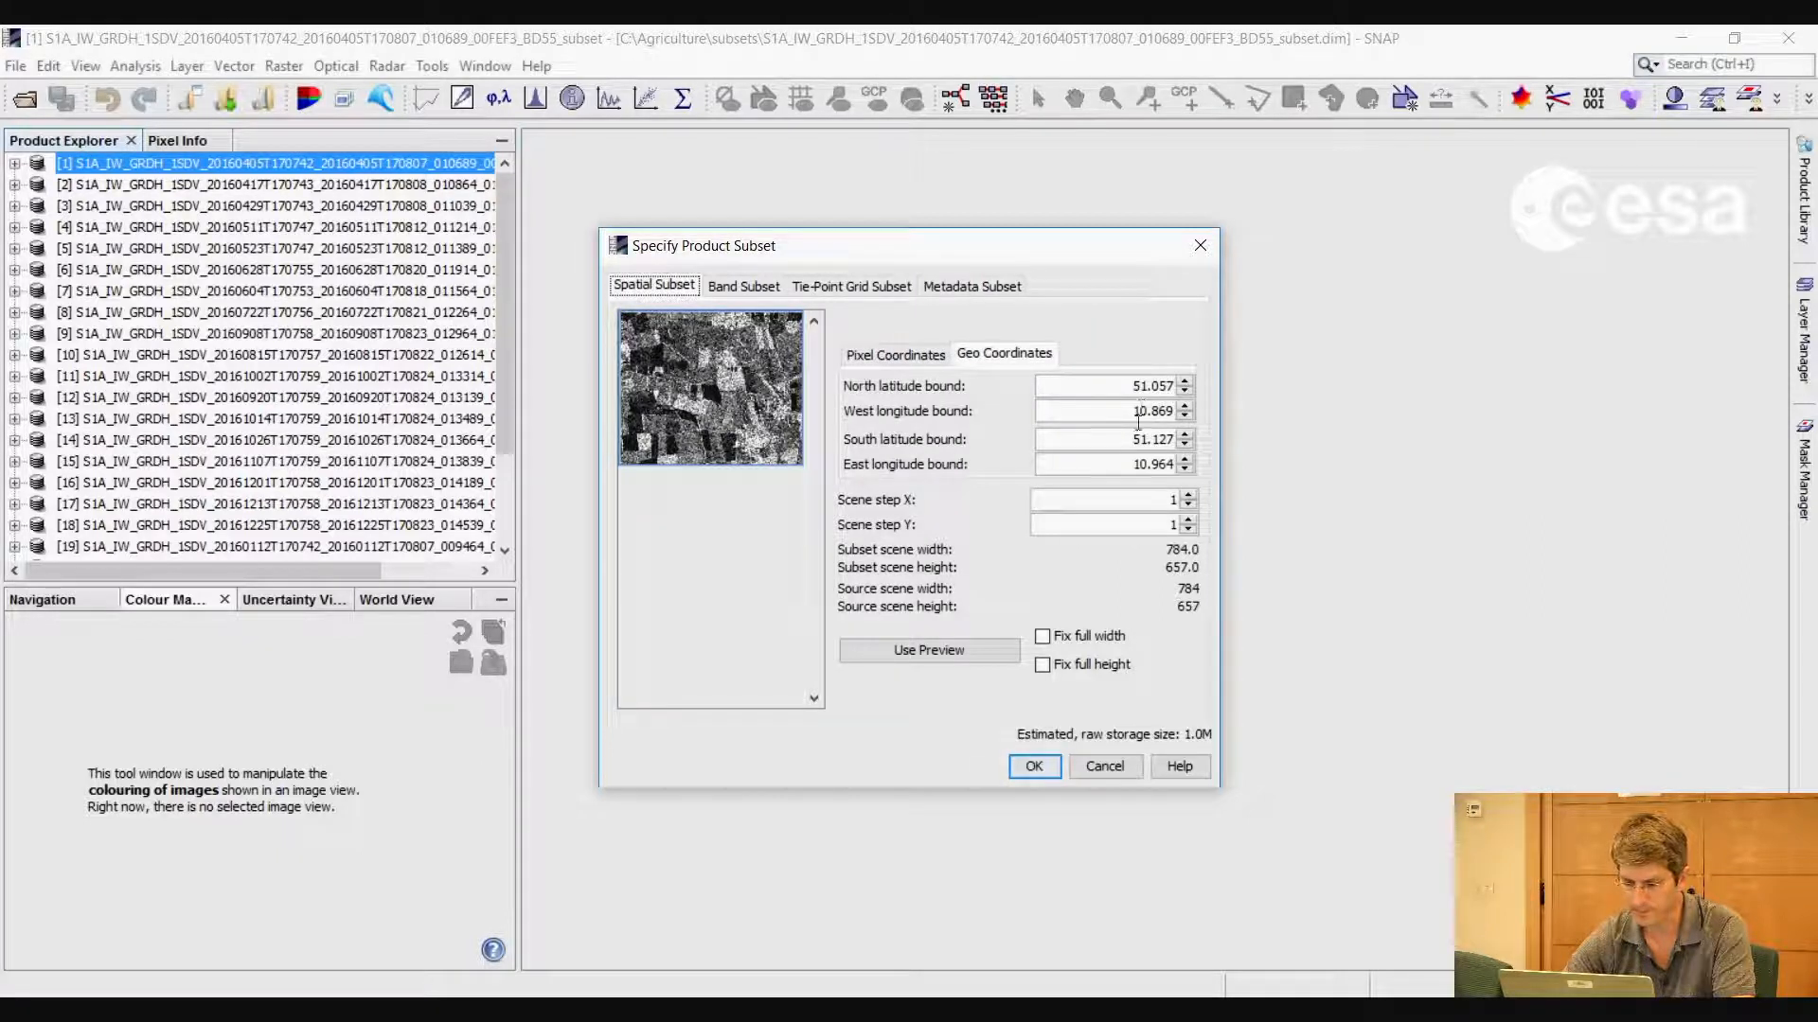
{"action": "left_click", "coordinate": [1106, 763]}
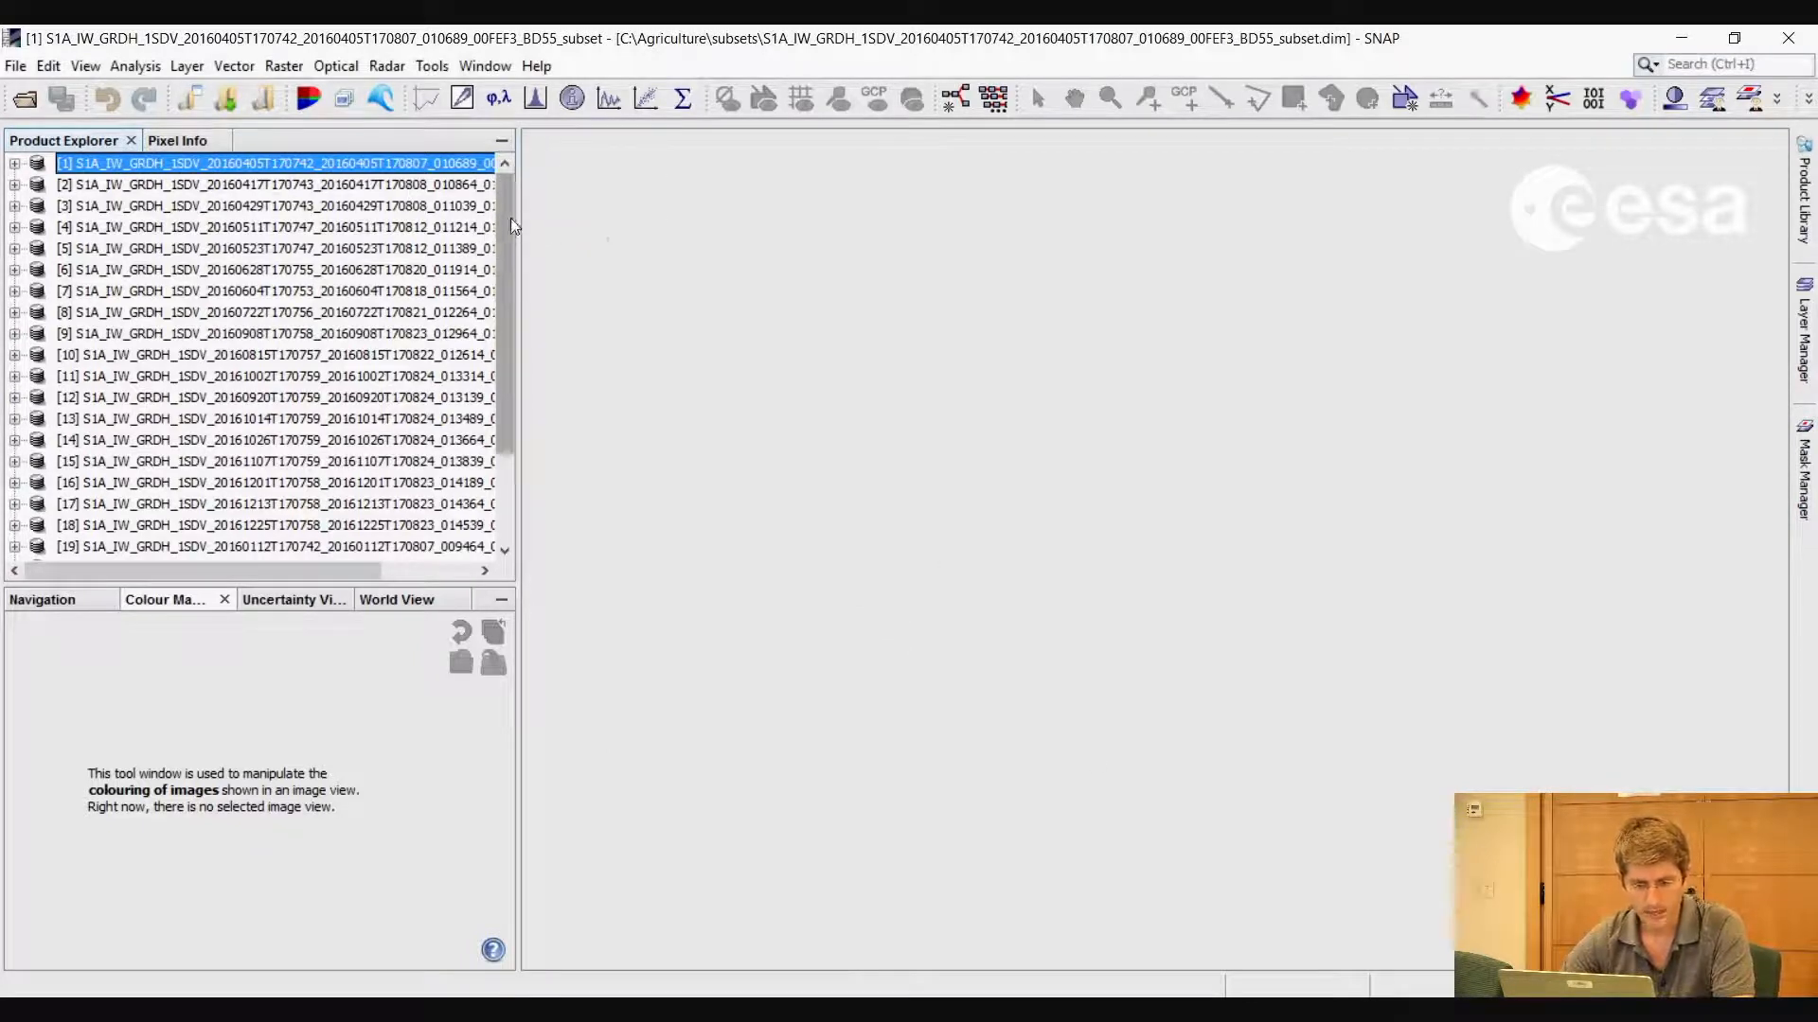
{"action": "scroll", "coordinate": [318, 313], "scroll_direction": "down", "scroll_amount": 1}
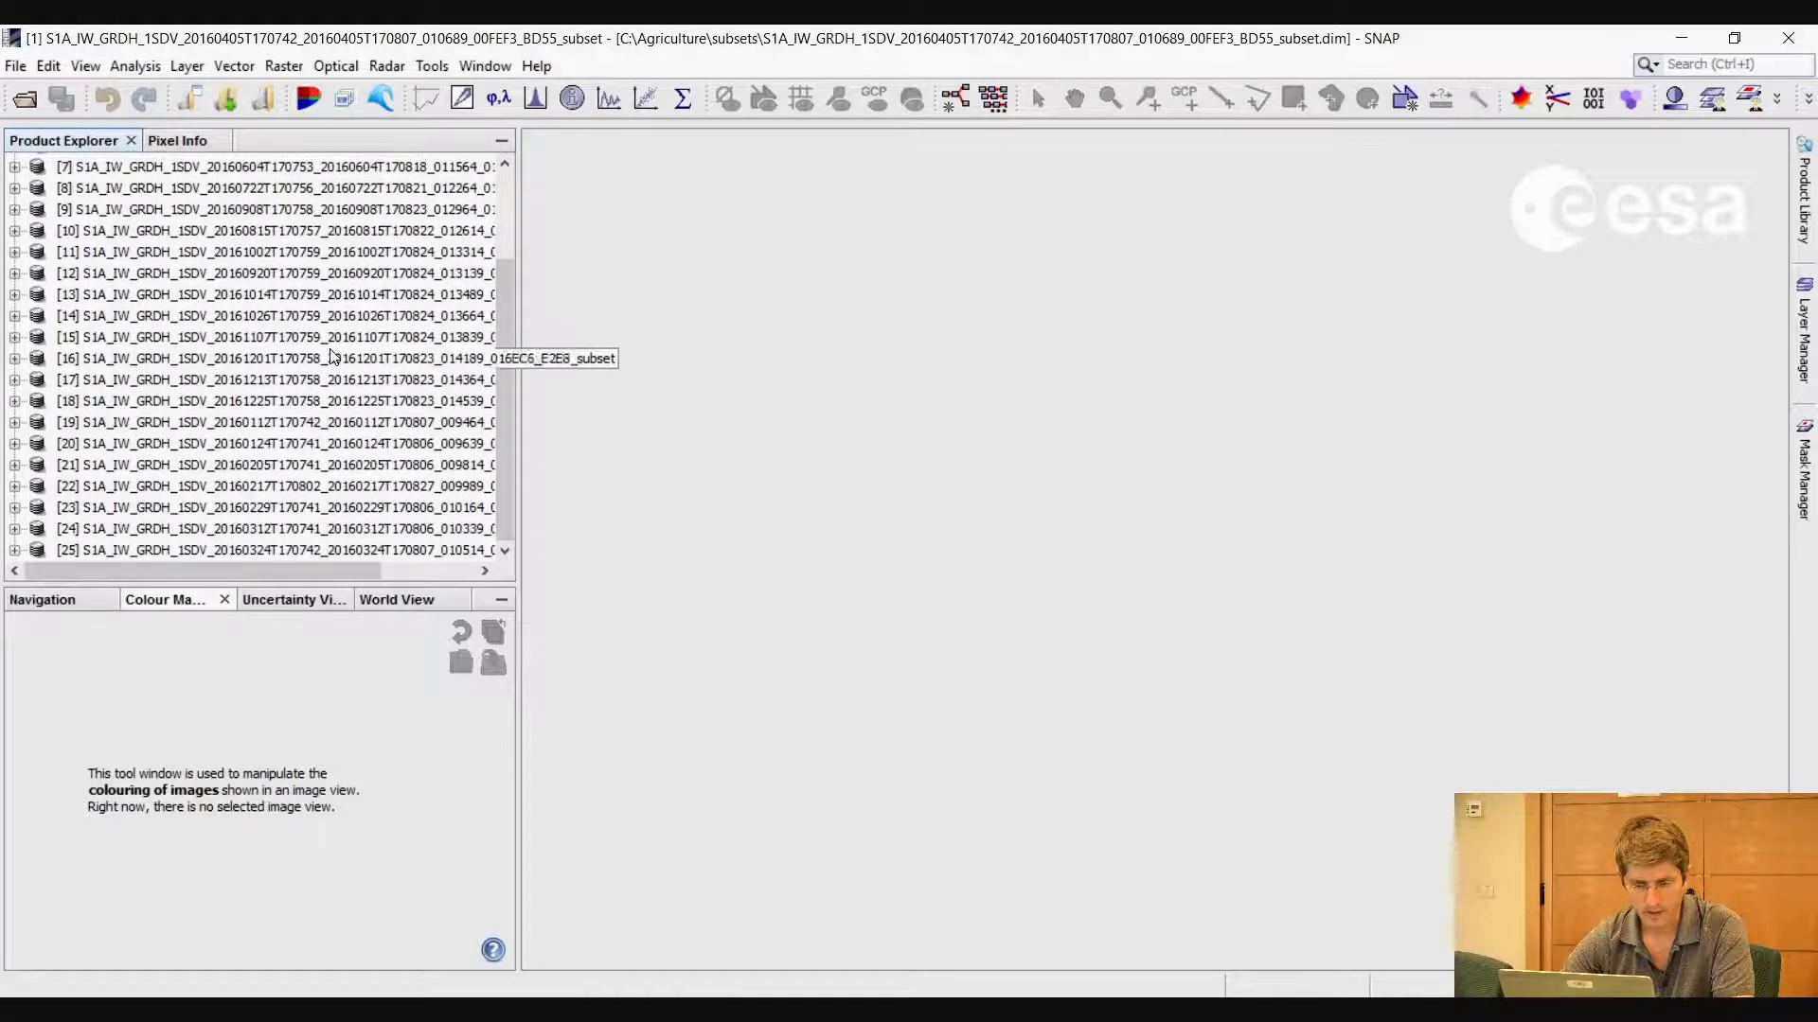
{"action": "scroll", "coordinate": [331, 343], "scroll_direction": "up", "scroll_amount": 1}
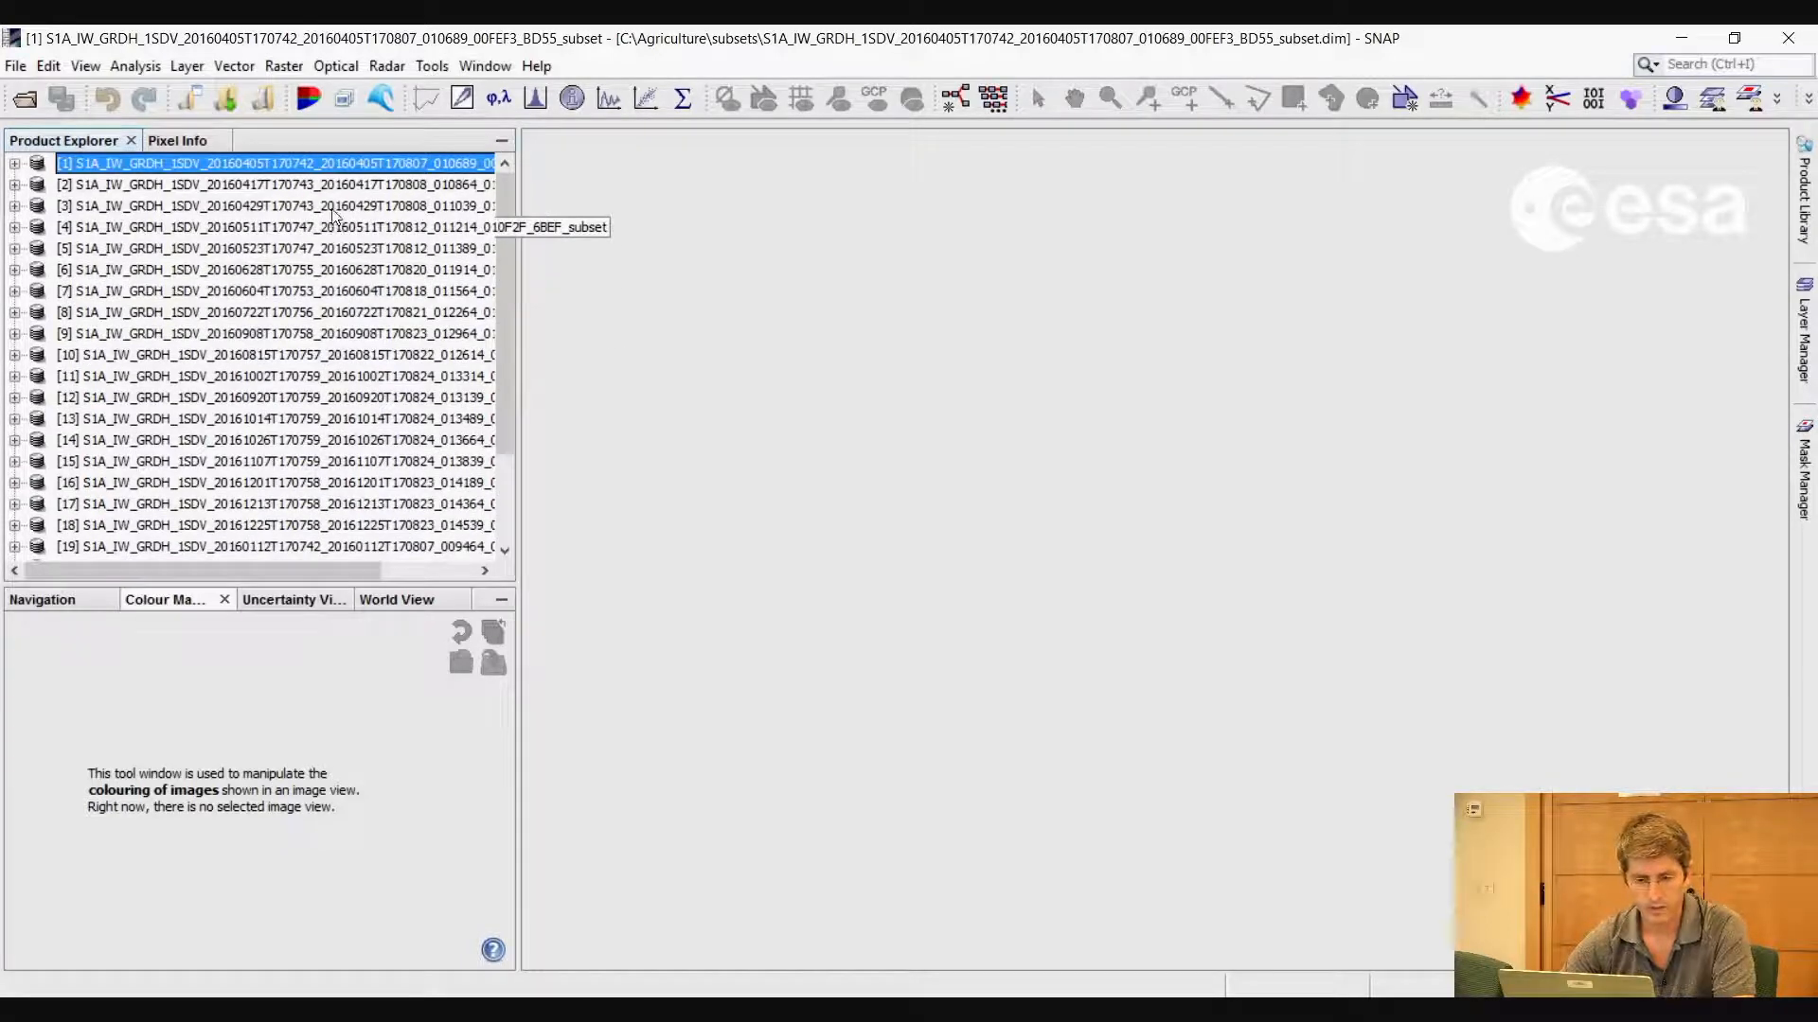
Open the Graph Builder and add a radiometric Calibration operator above the Read node
{"action": "left_click", "coordinate": [431, 66]}
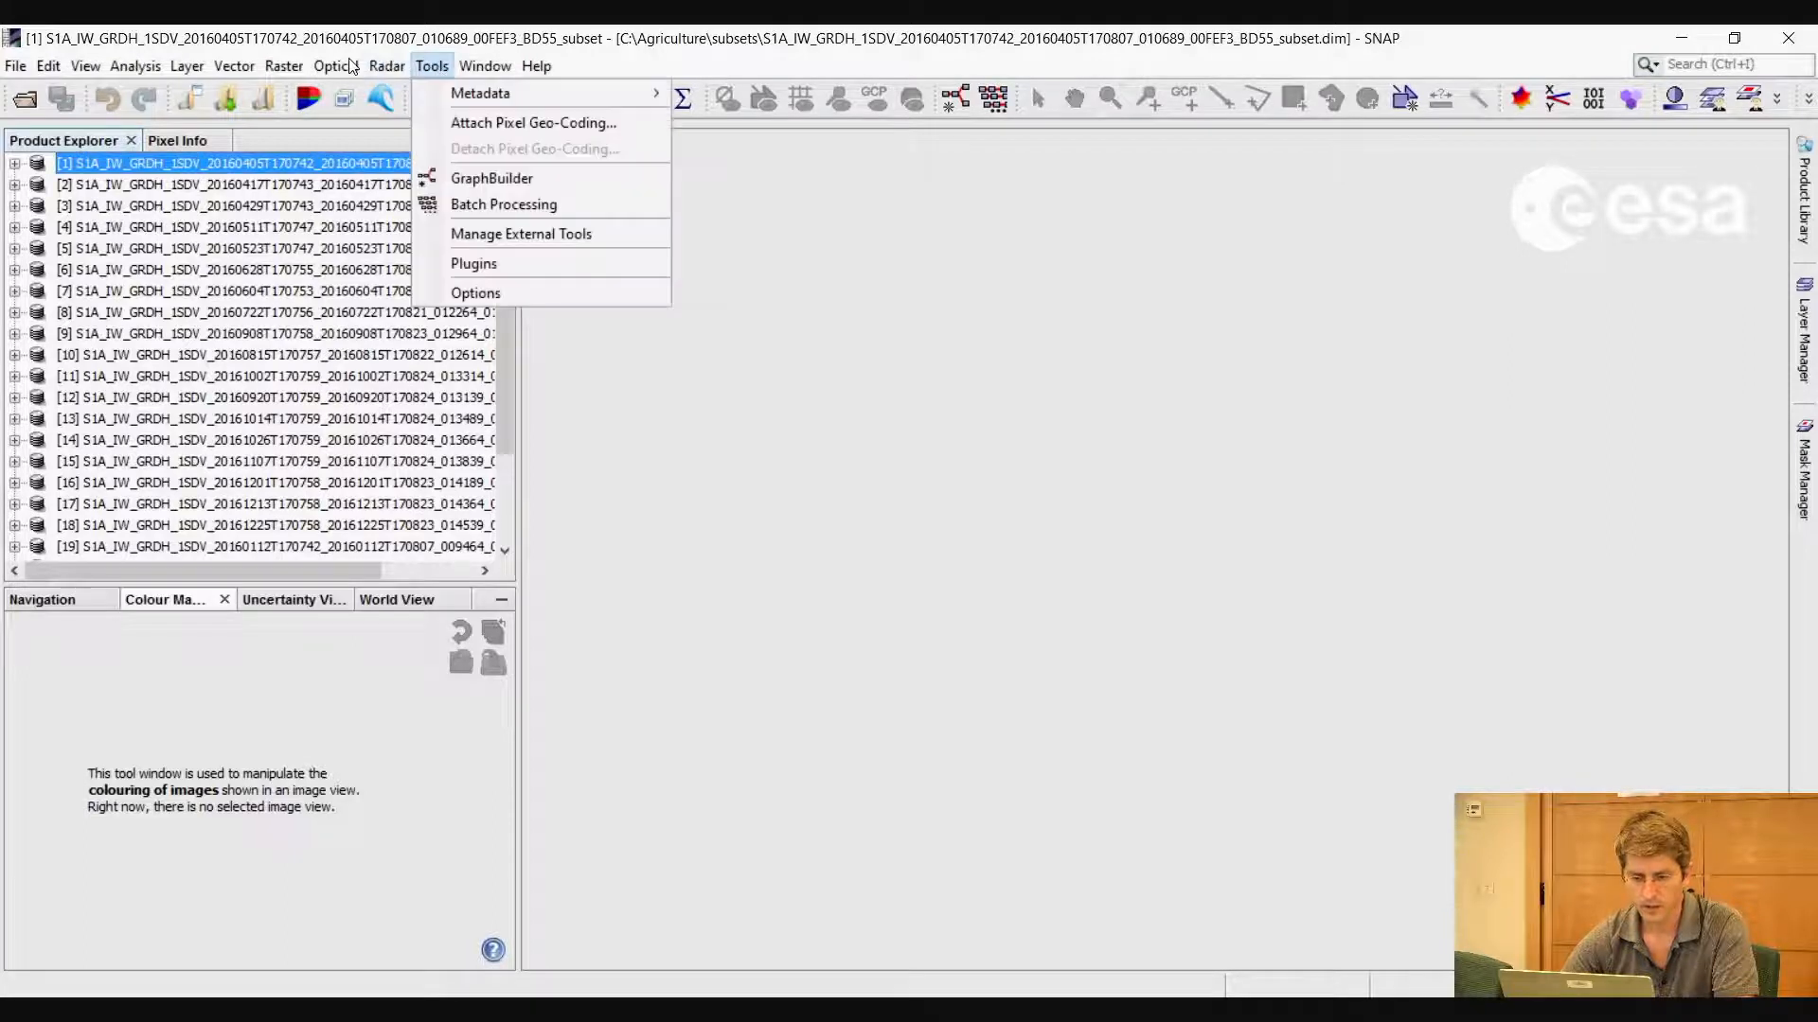
{"action": "left_click", "coordinate": [445, 178]}
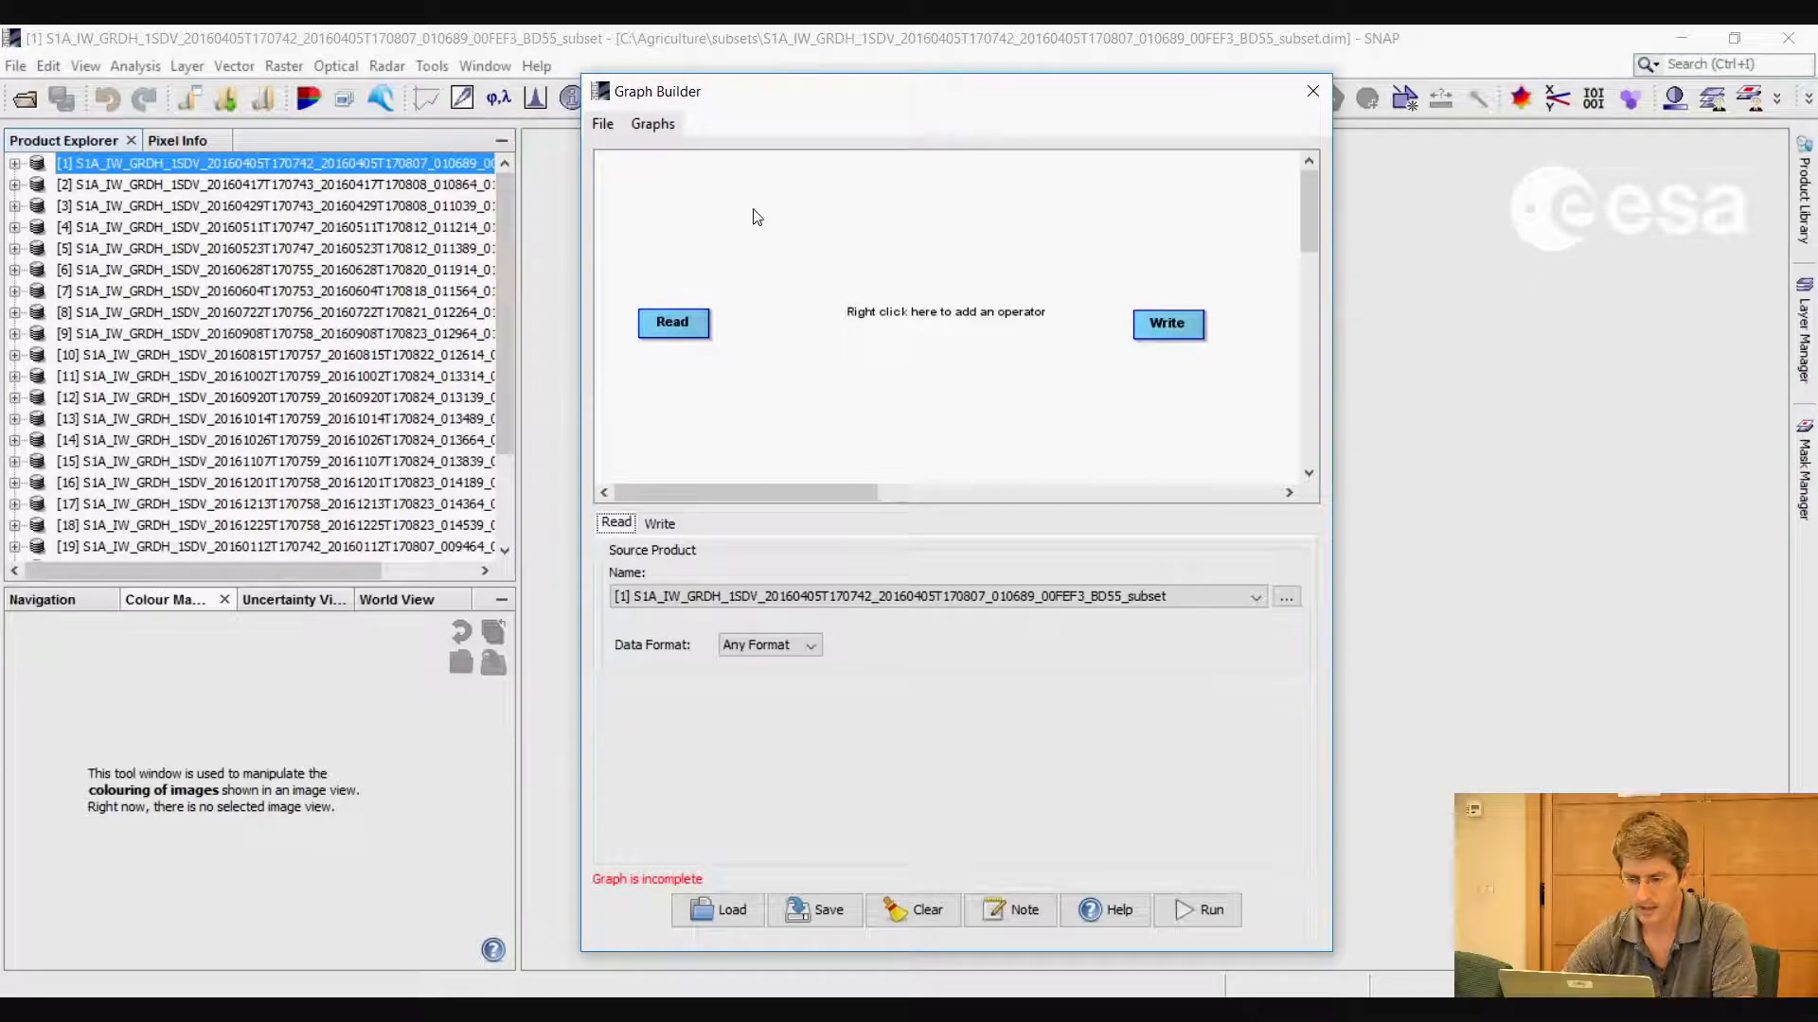
{"action": "right_click", "coordinate": [757, 217]}
{"action": "mouse_move", "coordinate": [788, 221]}
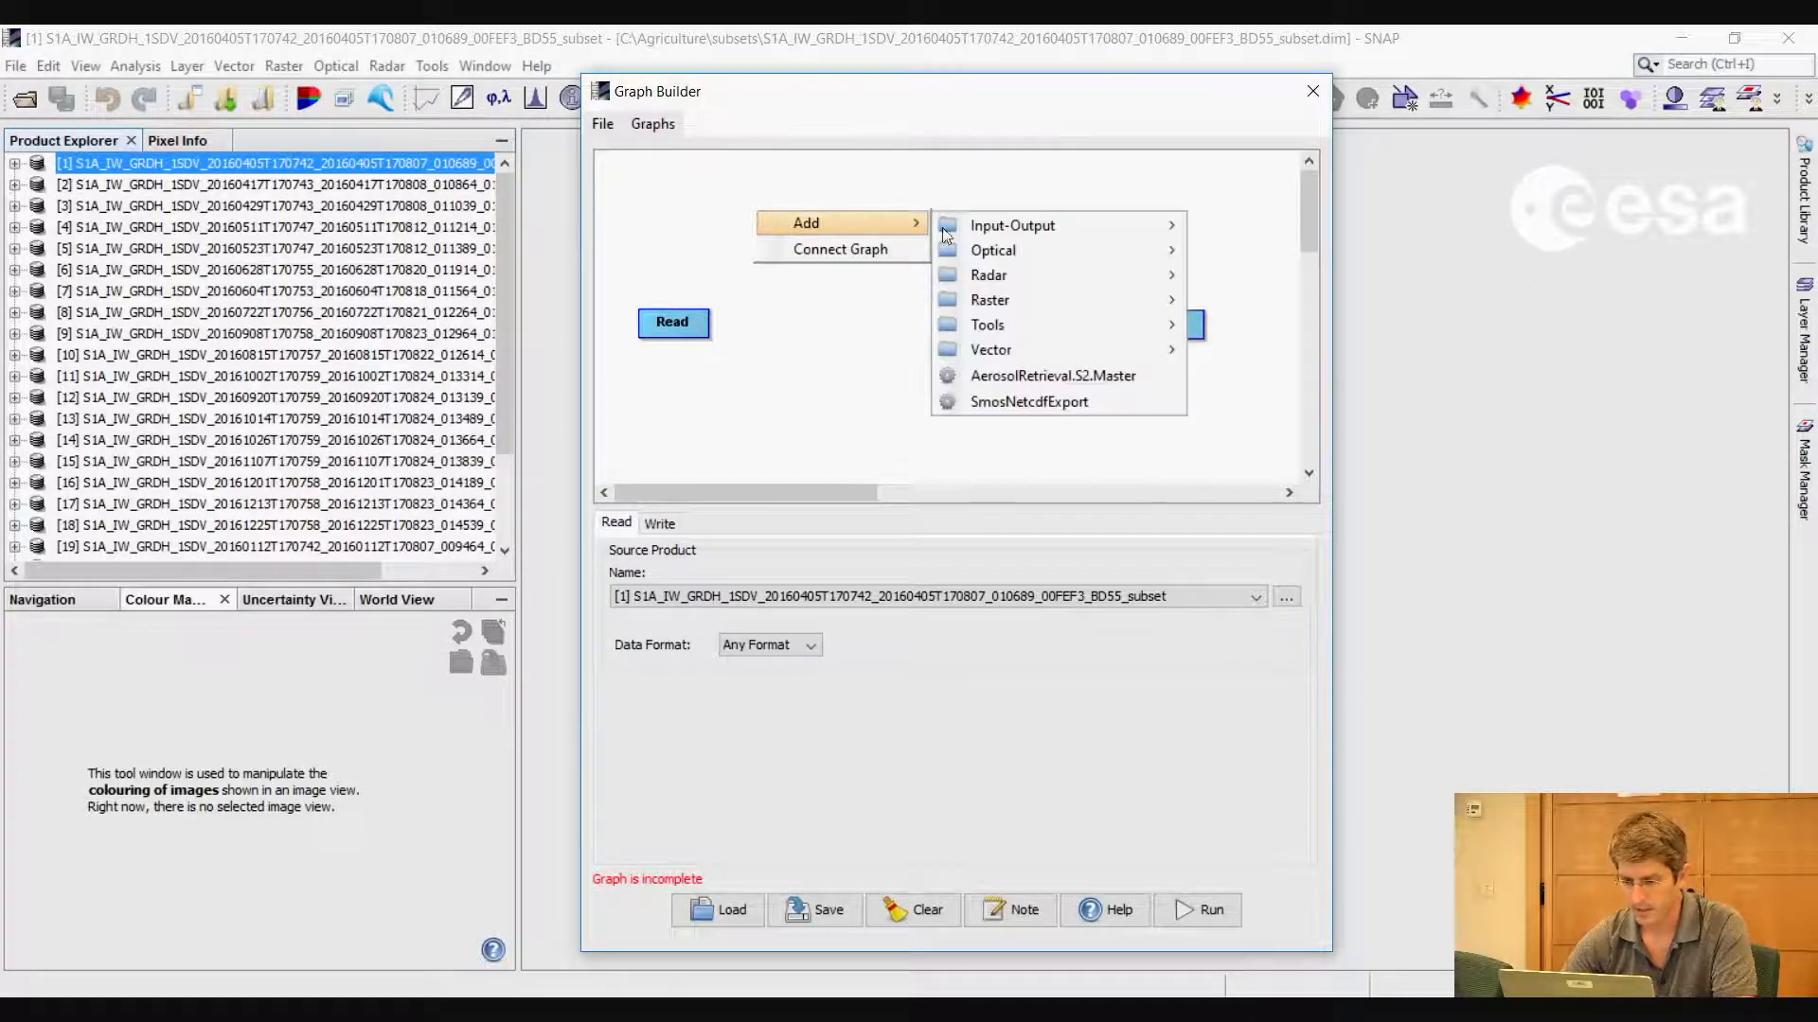
{"action": "mouse_move", "coordinate": [1018, 254]}
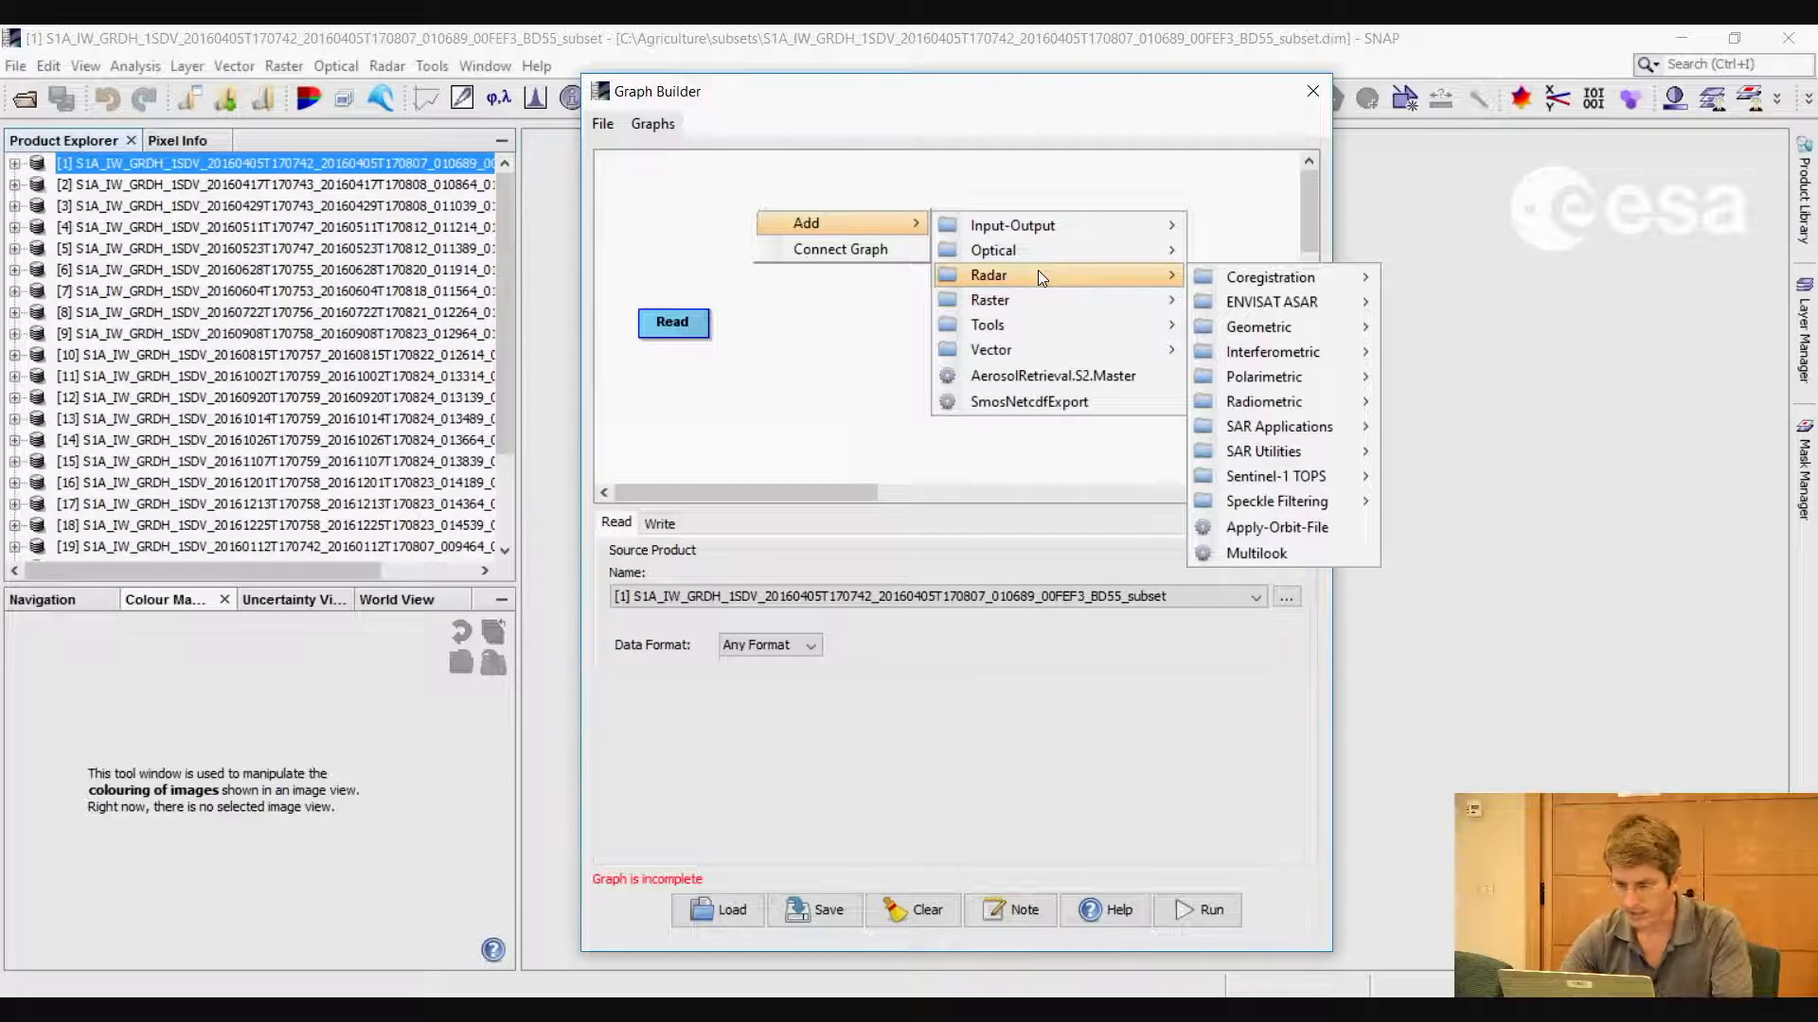
{"action": "mouse_move", "coordinate": [1284, 377]}
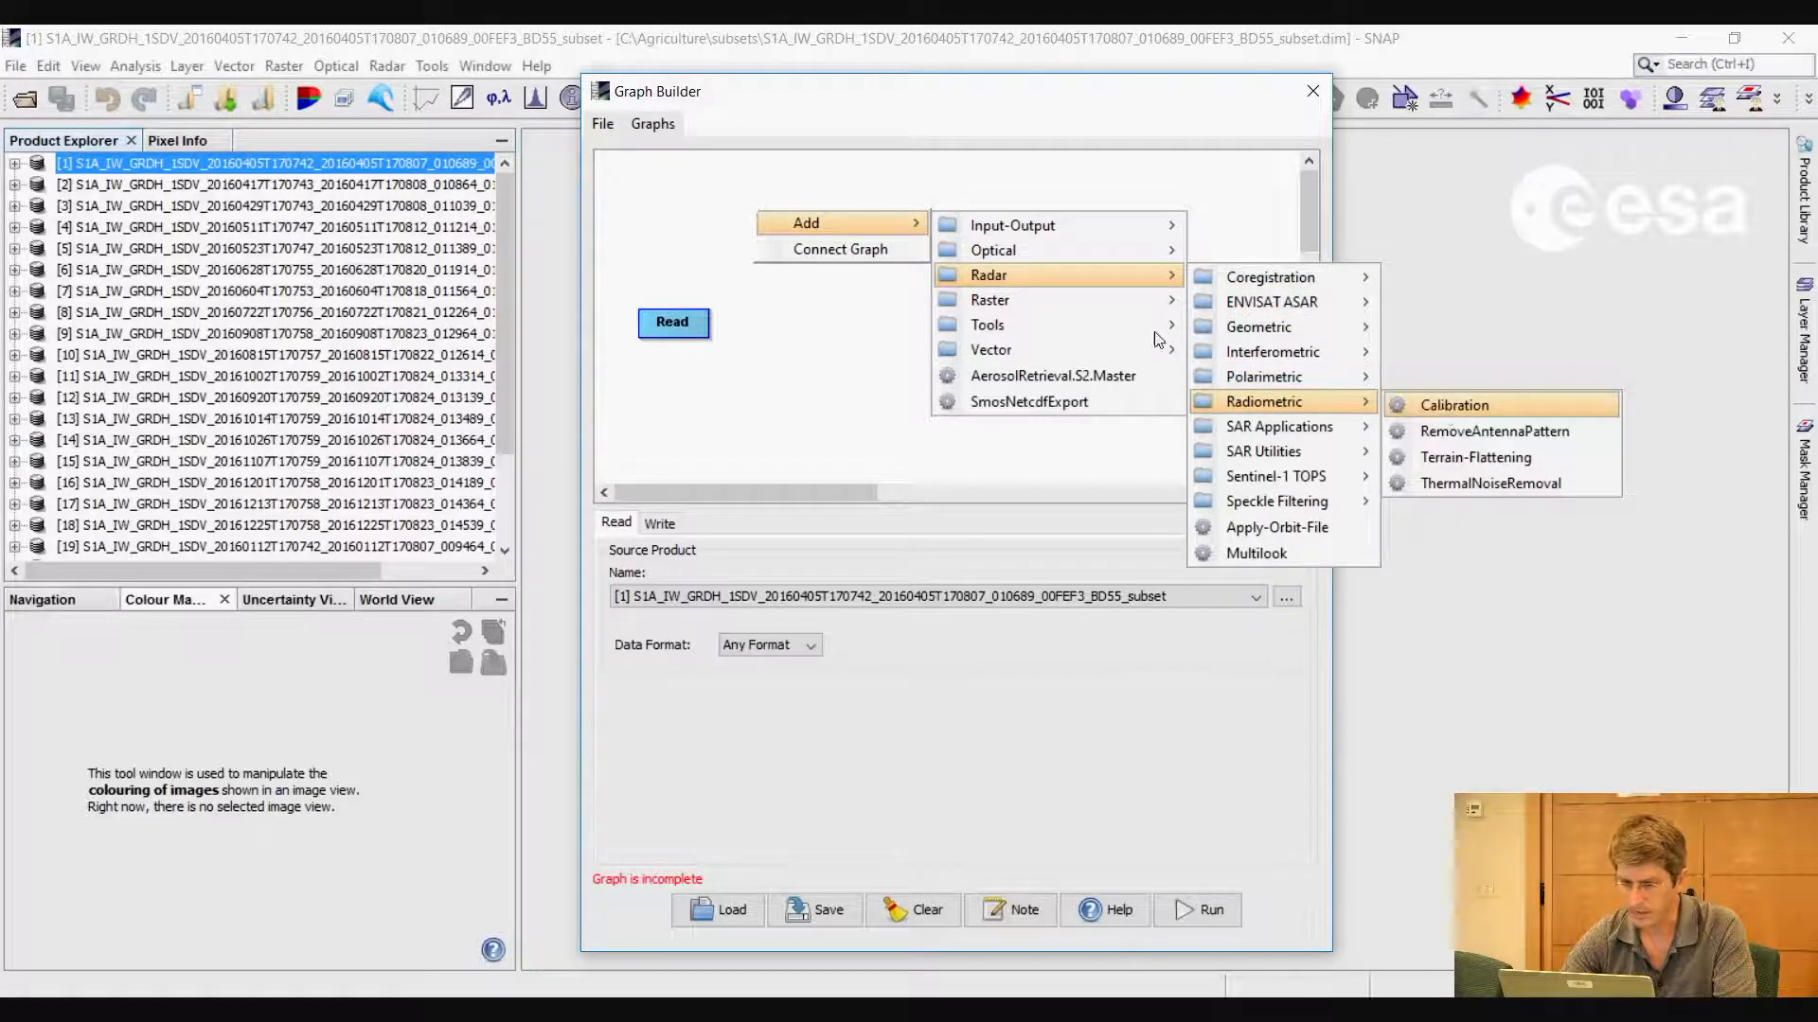
{"action": "left_click", "coordinate": [1439, 407]}
Add a Speckle-Filter operator to the graph and place it between Read and Write, with Calibration above Read
{"action": "right_click", "coordinate": [914, 210]}
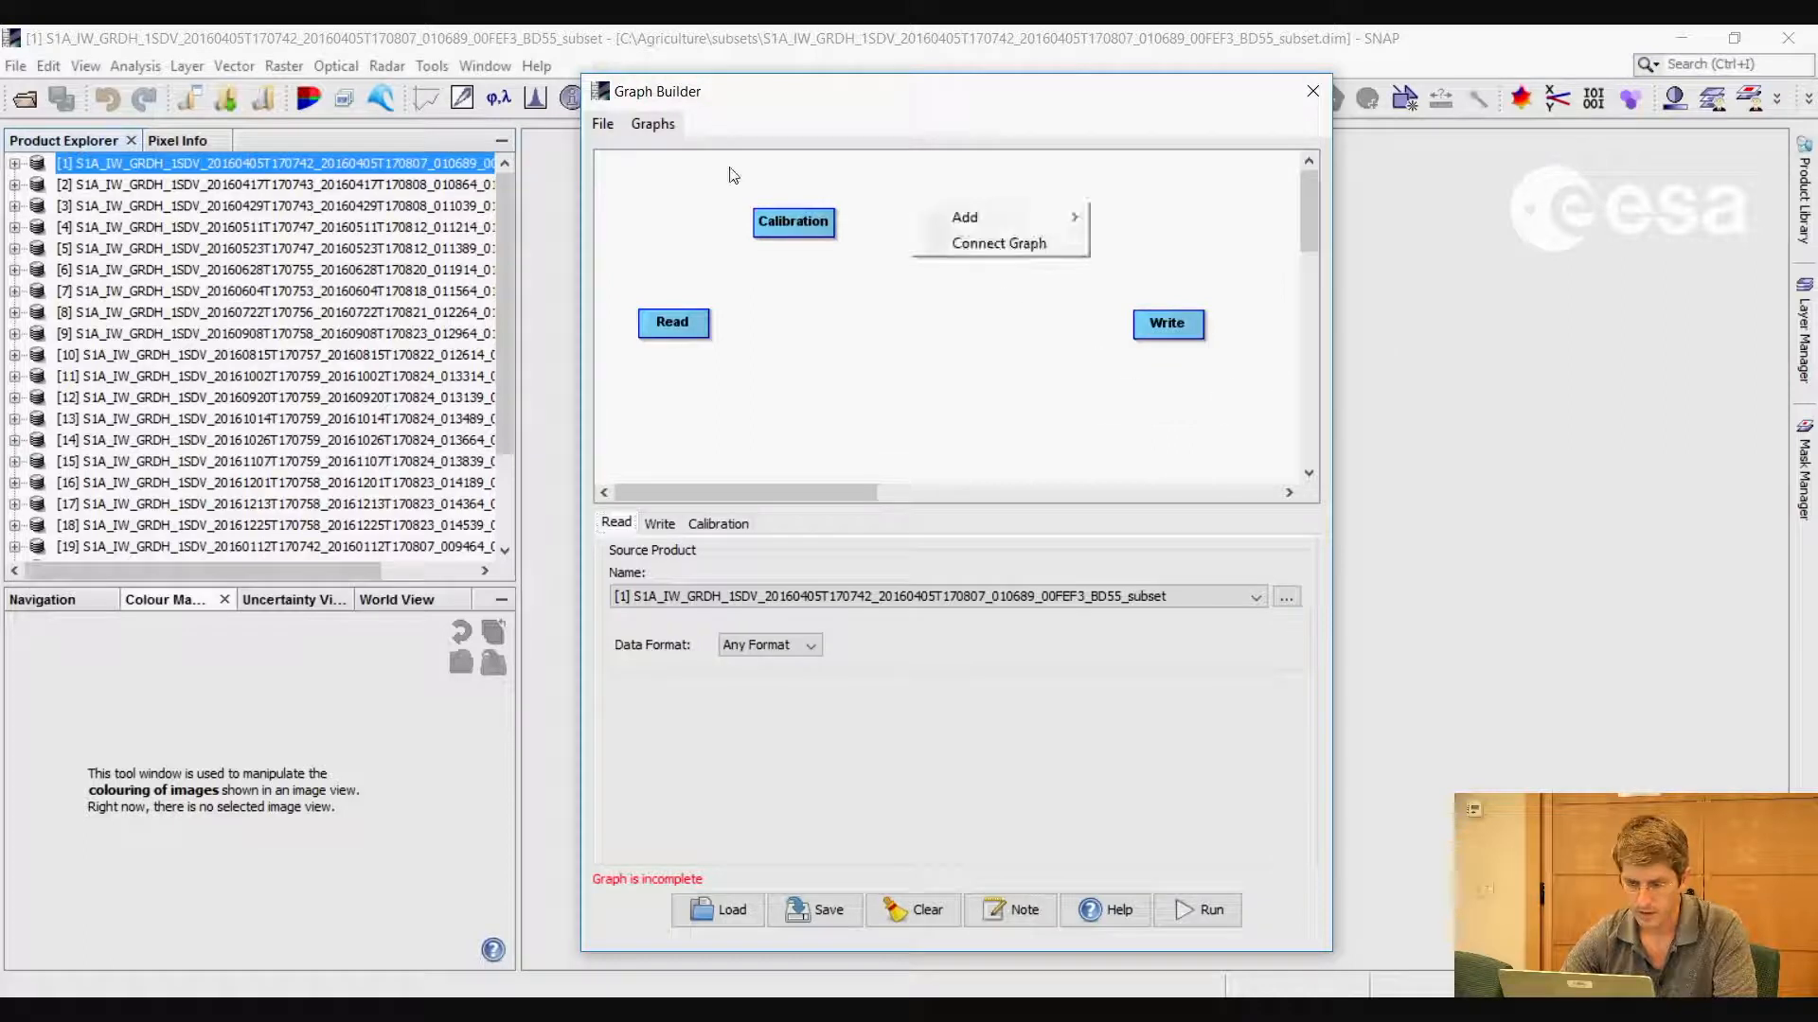
{"action": "mouse_move", "coordinate": [1081, 218]}
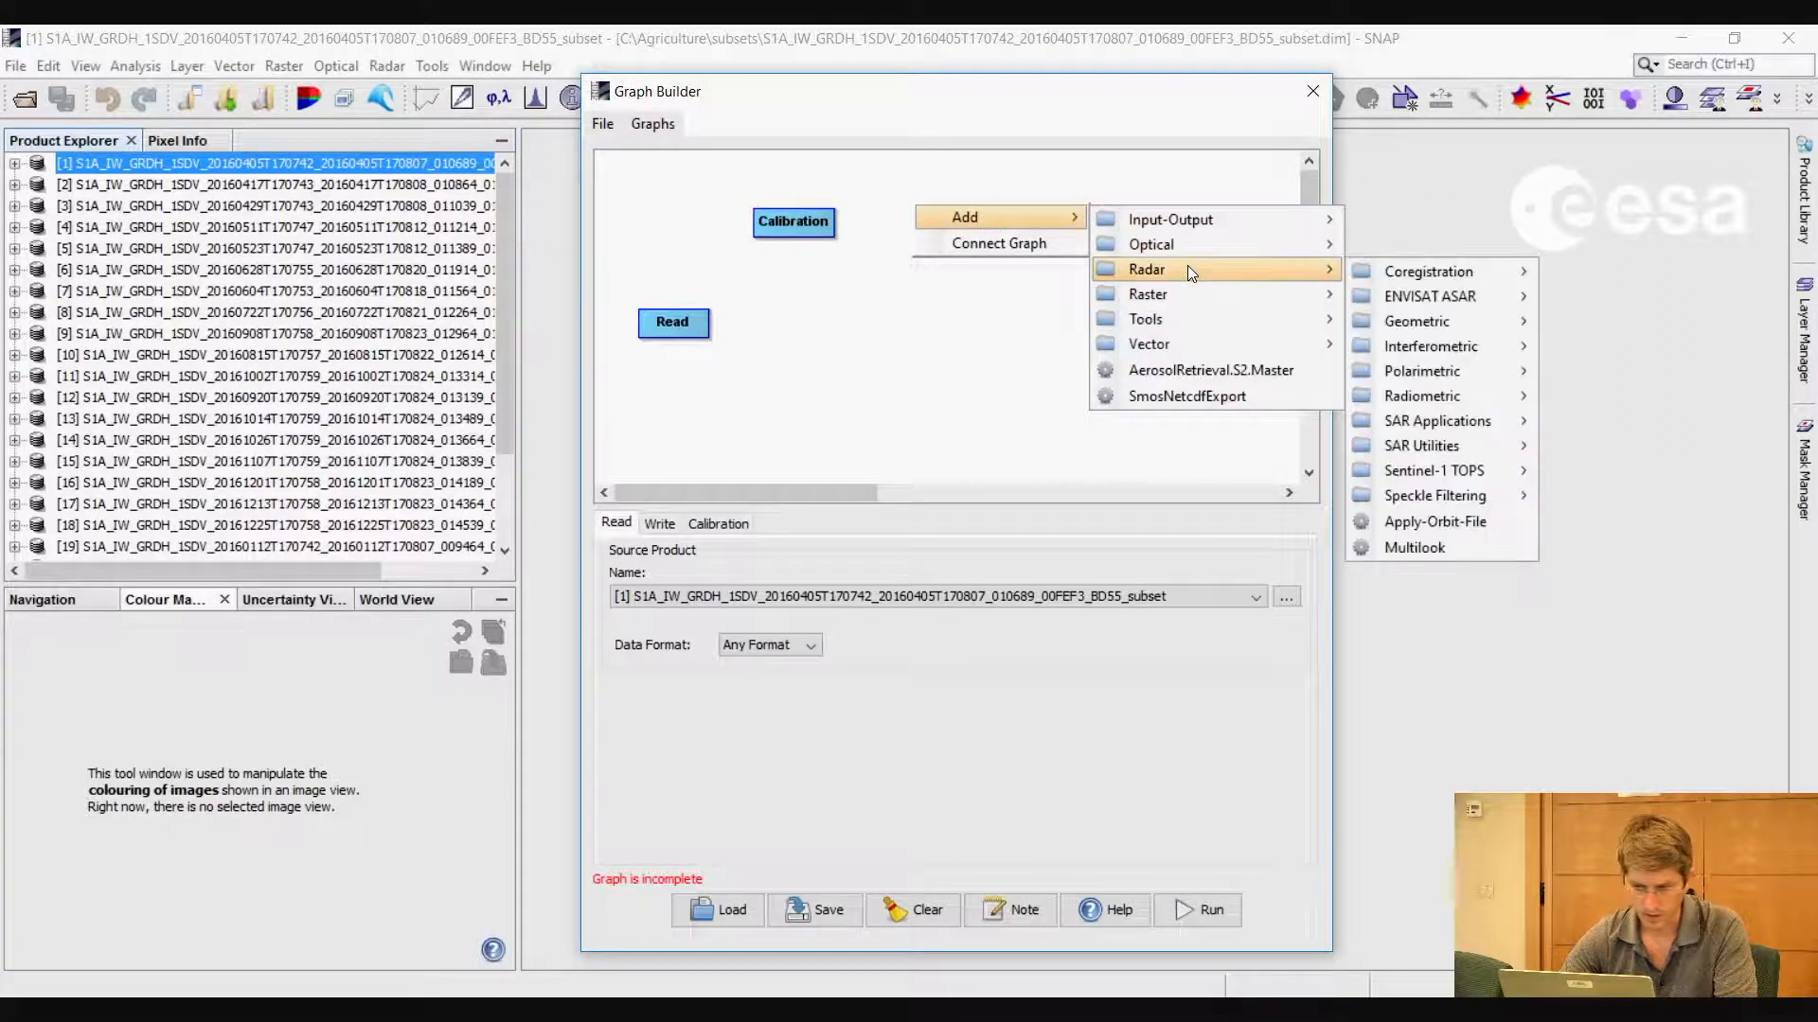
{"action": "right_click", "coordinate": [890, 196]}
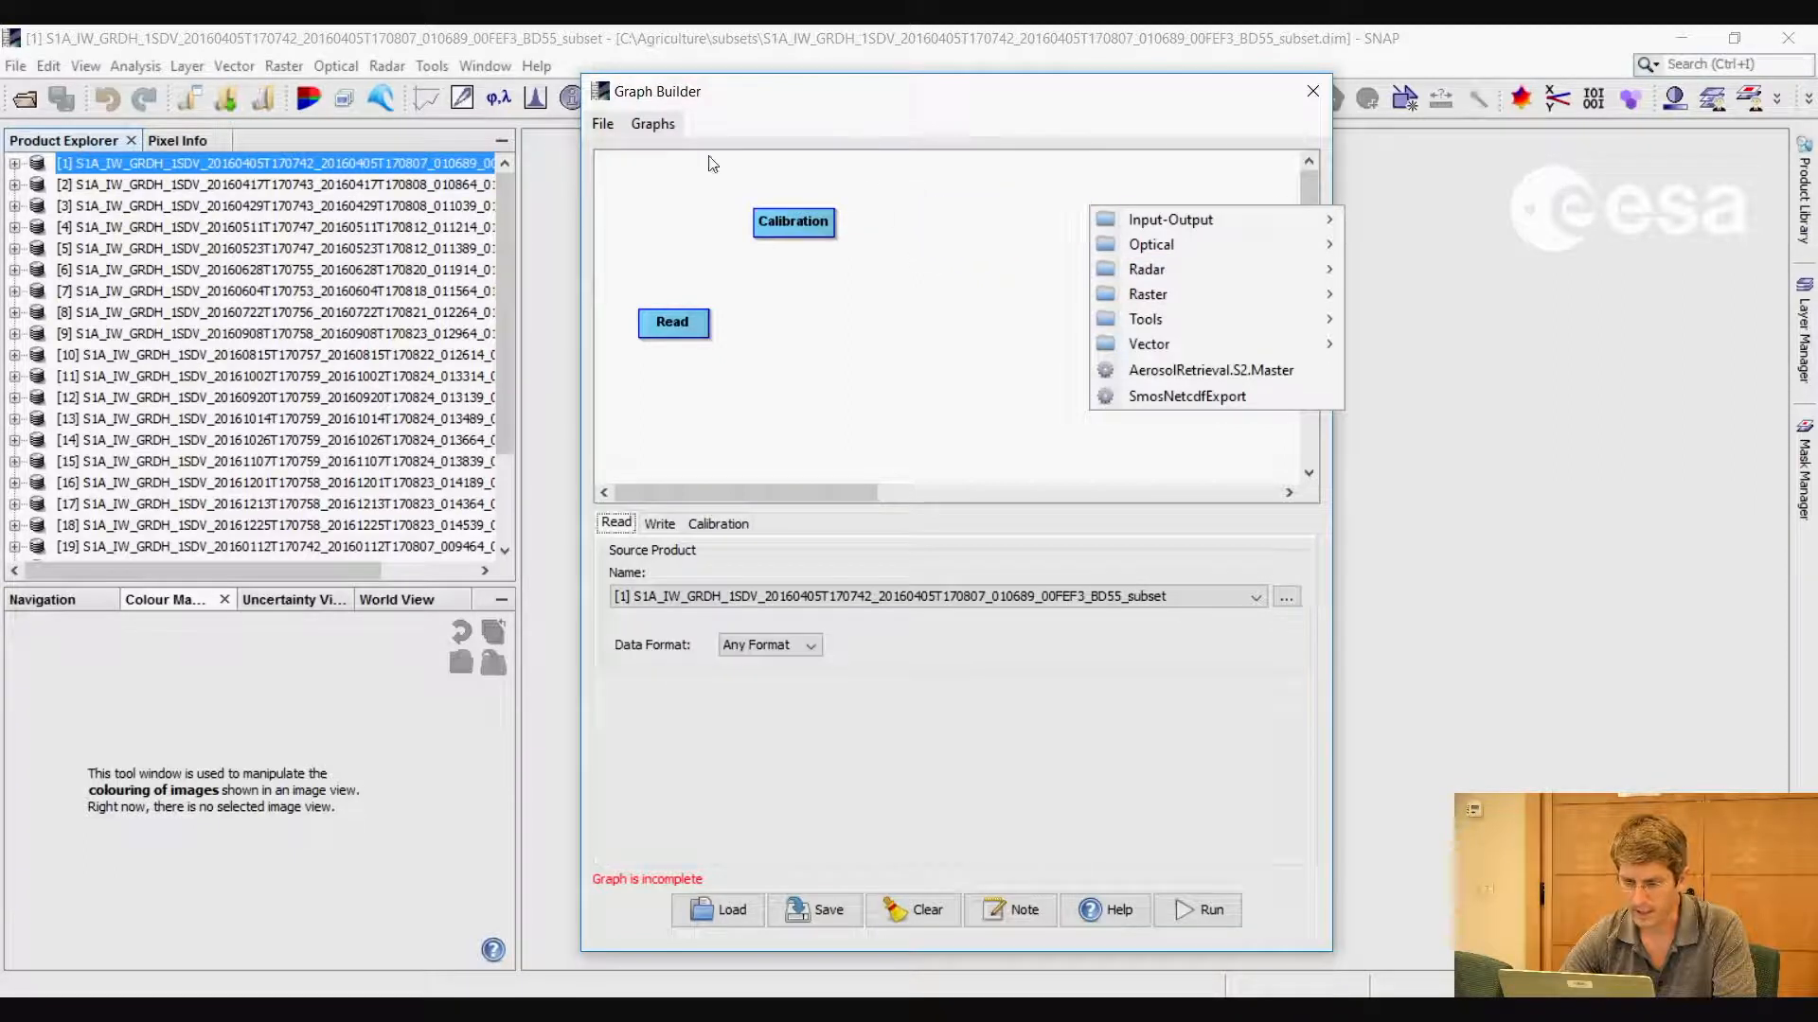
{"action": "mouse_move", "coordinate": [1011, 213]}
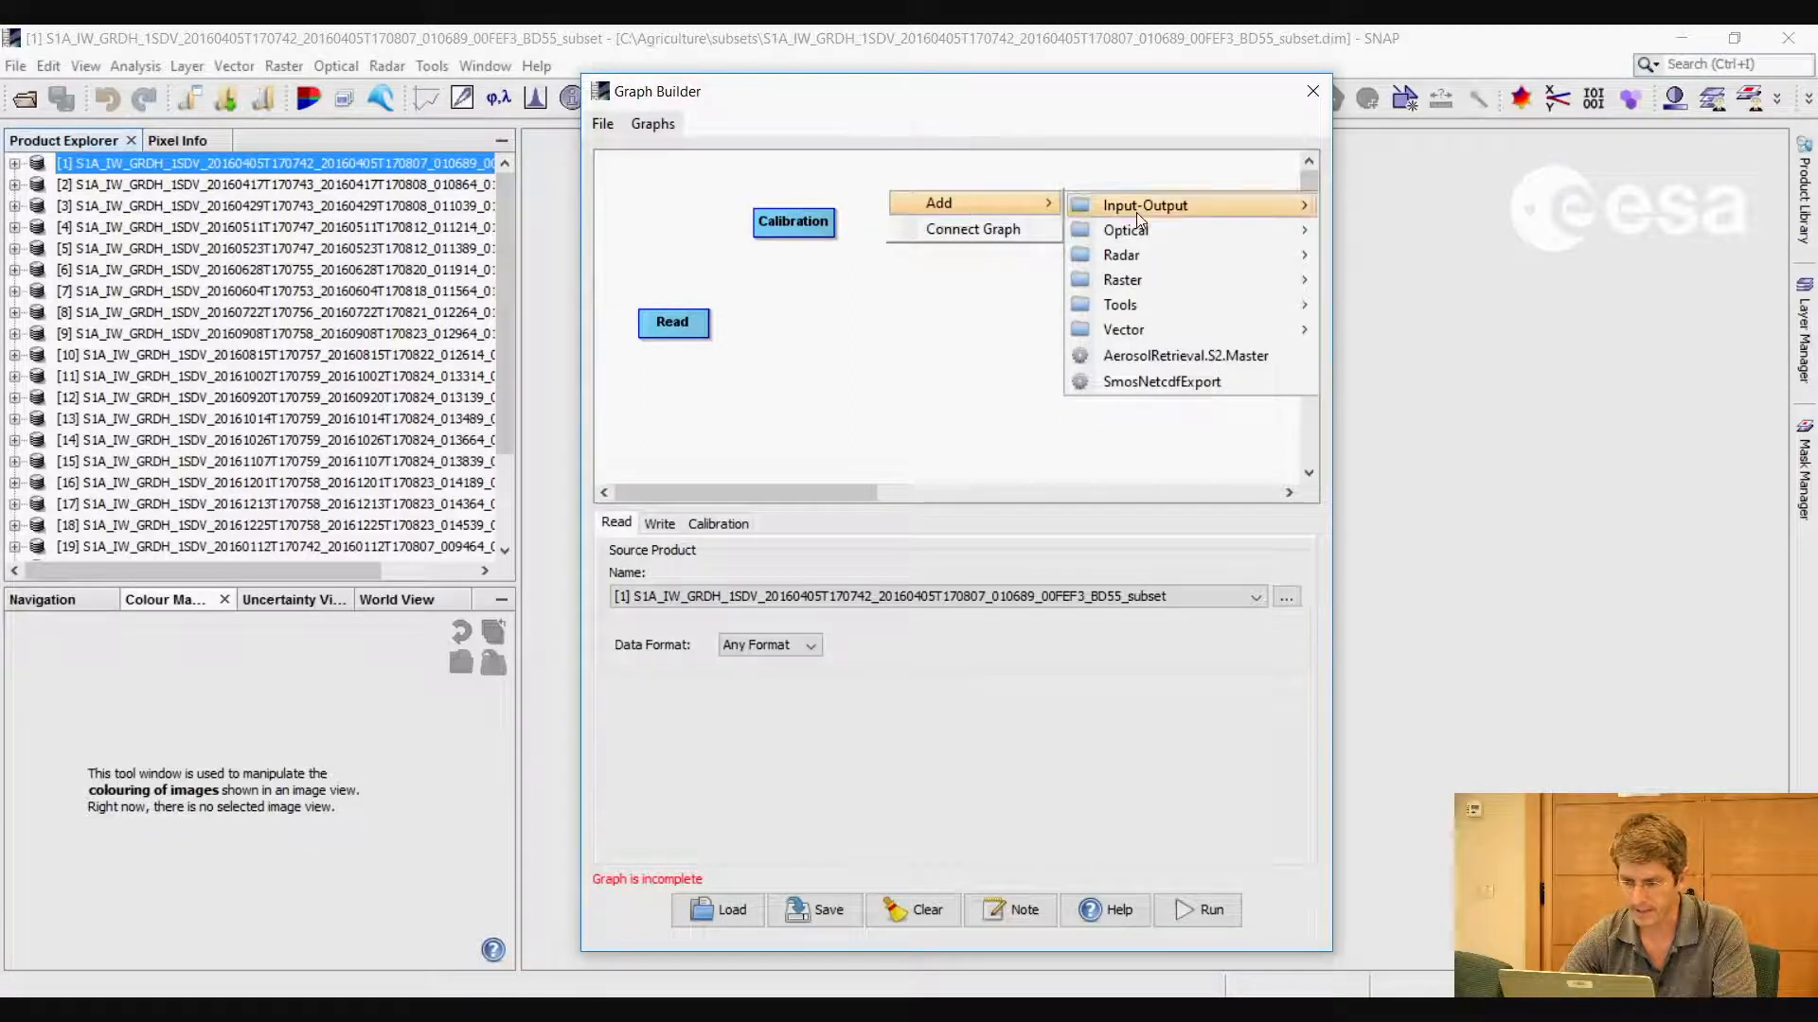
{"action": "mouse_move", "coordinate": [1161, 263]}
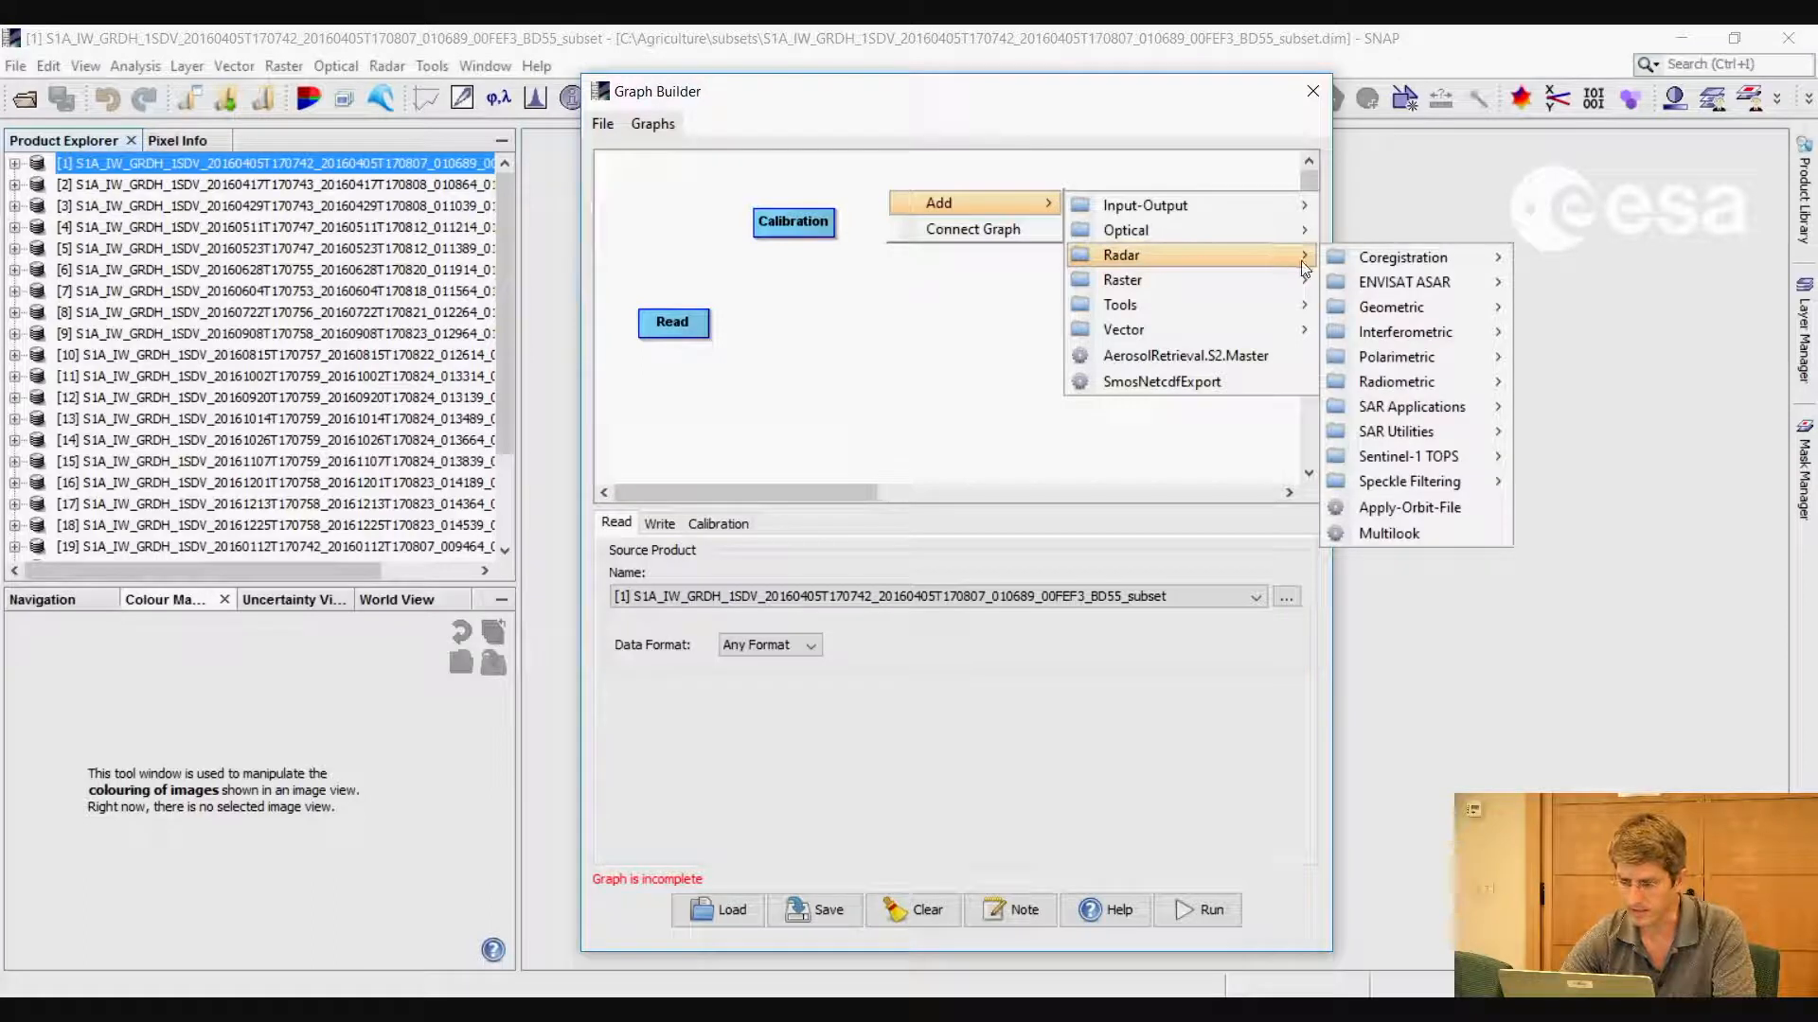
{"action": "mouse_move", "coordinate": [1388, 283]}
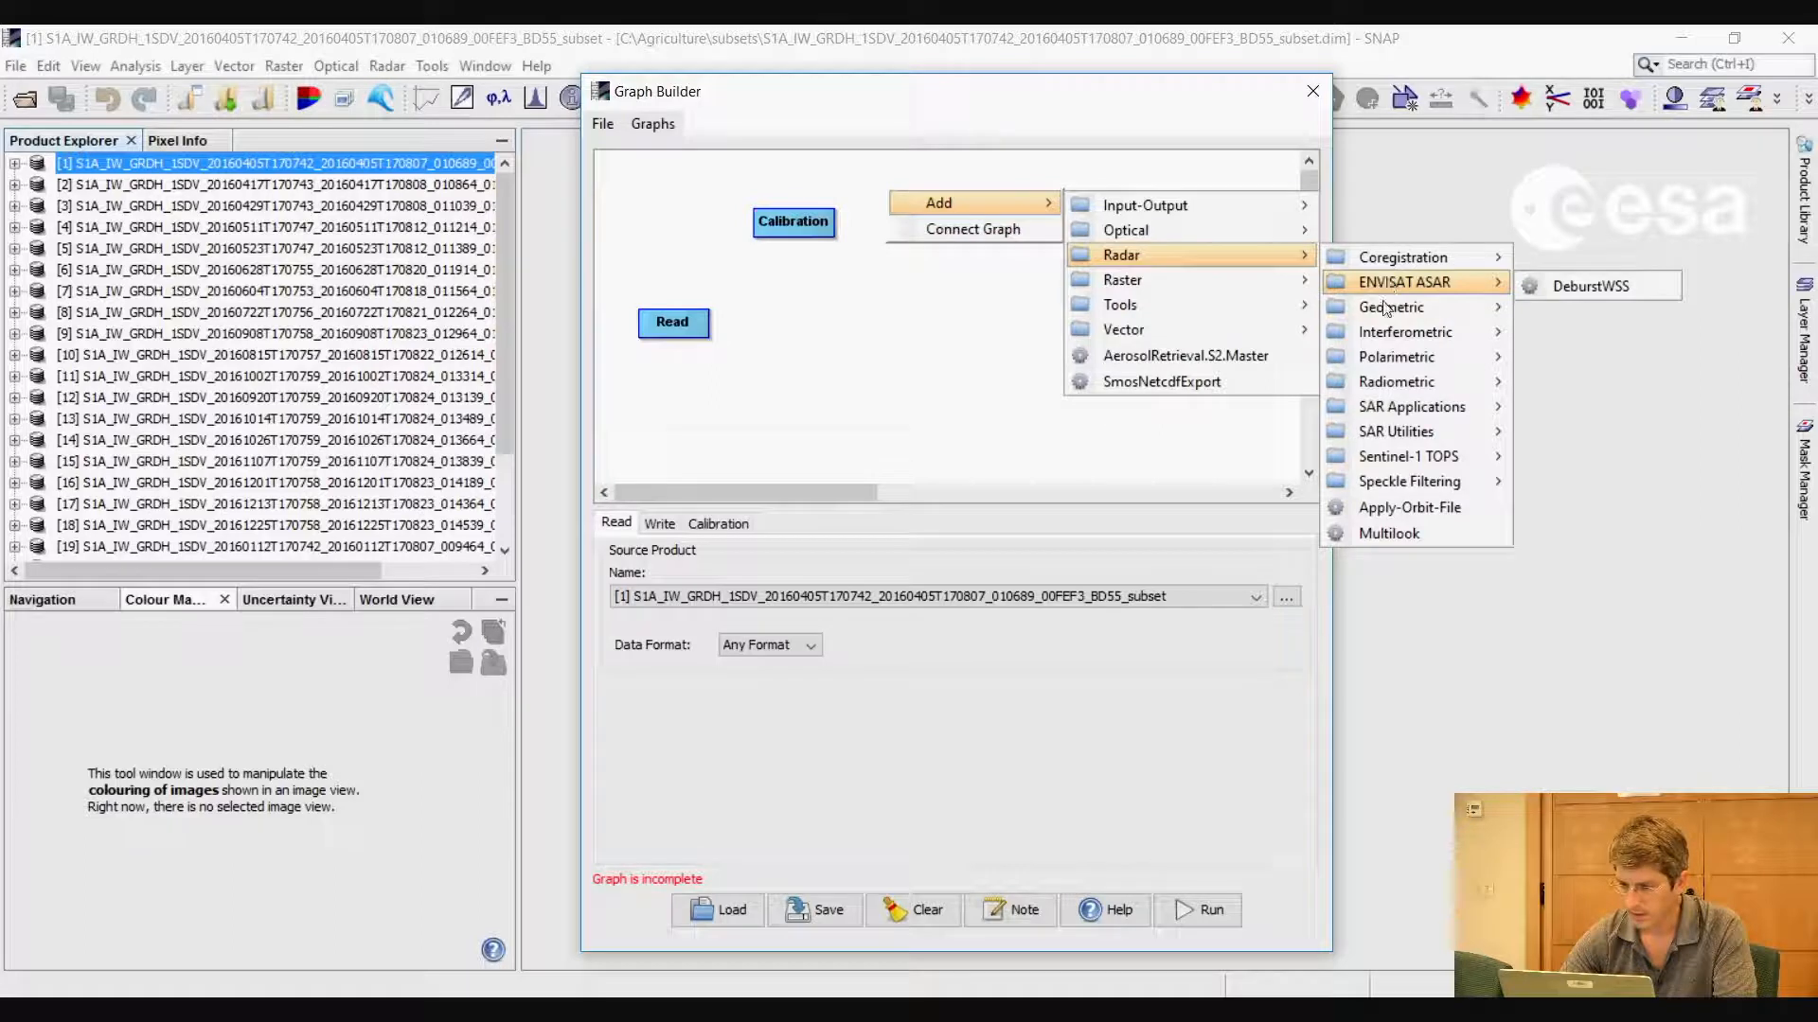
{"action": "mouse_move", "coordinate": [1410, 427]}
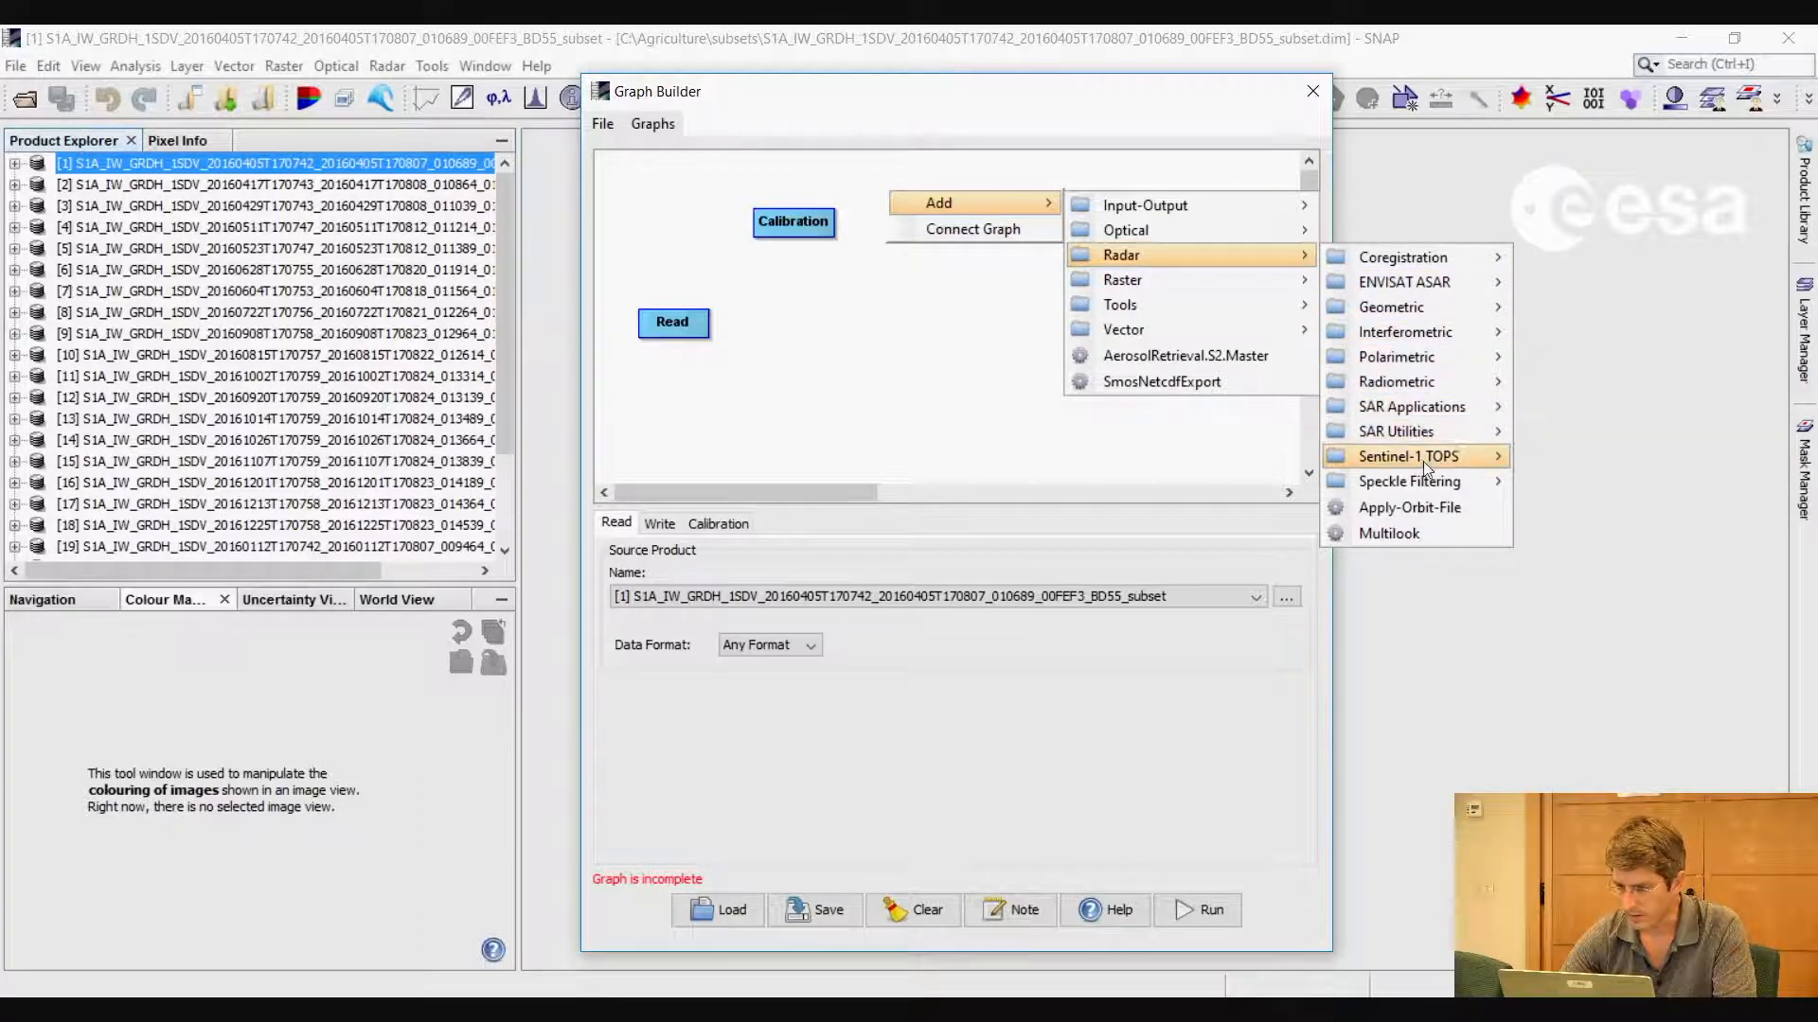
{"action": "mouse_move", "coordinate": [1425, 483]}
{"action": "left_click", "coordinate": [1595, 510]}
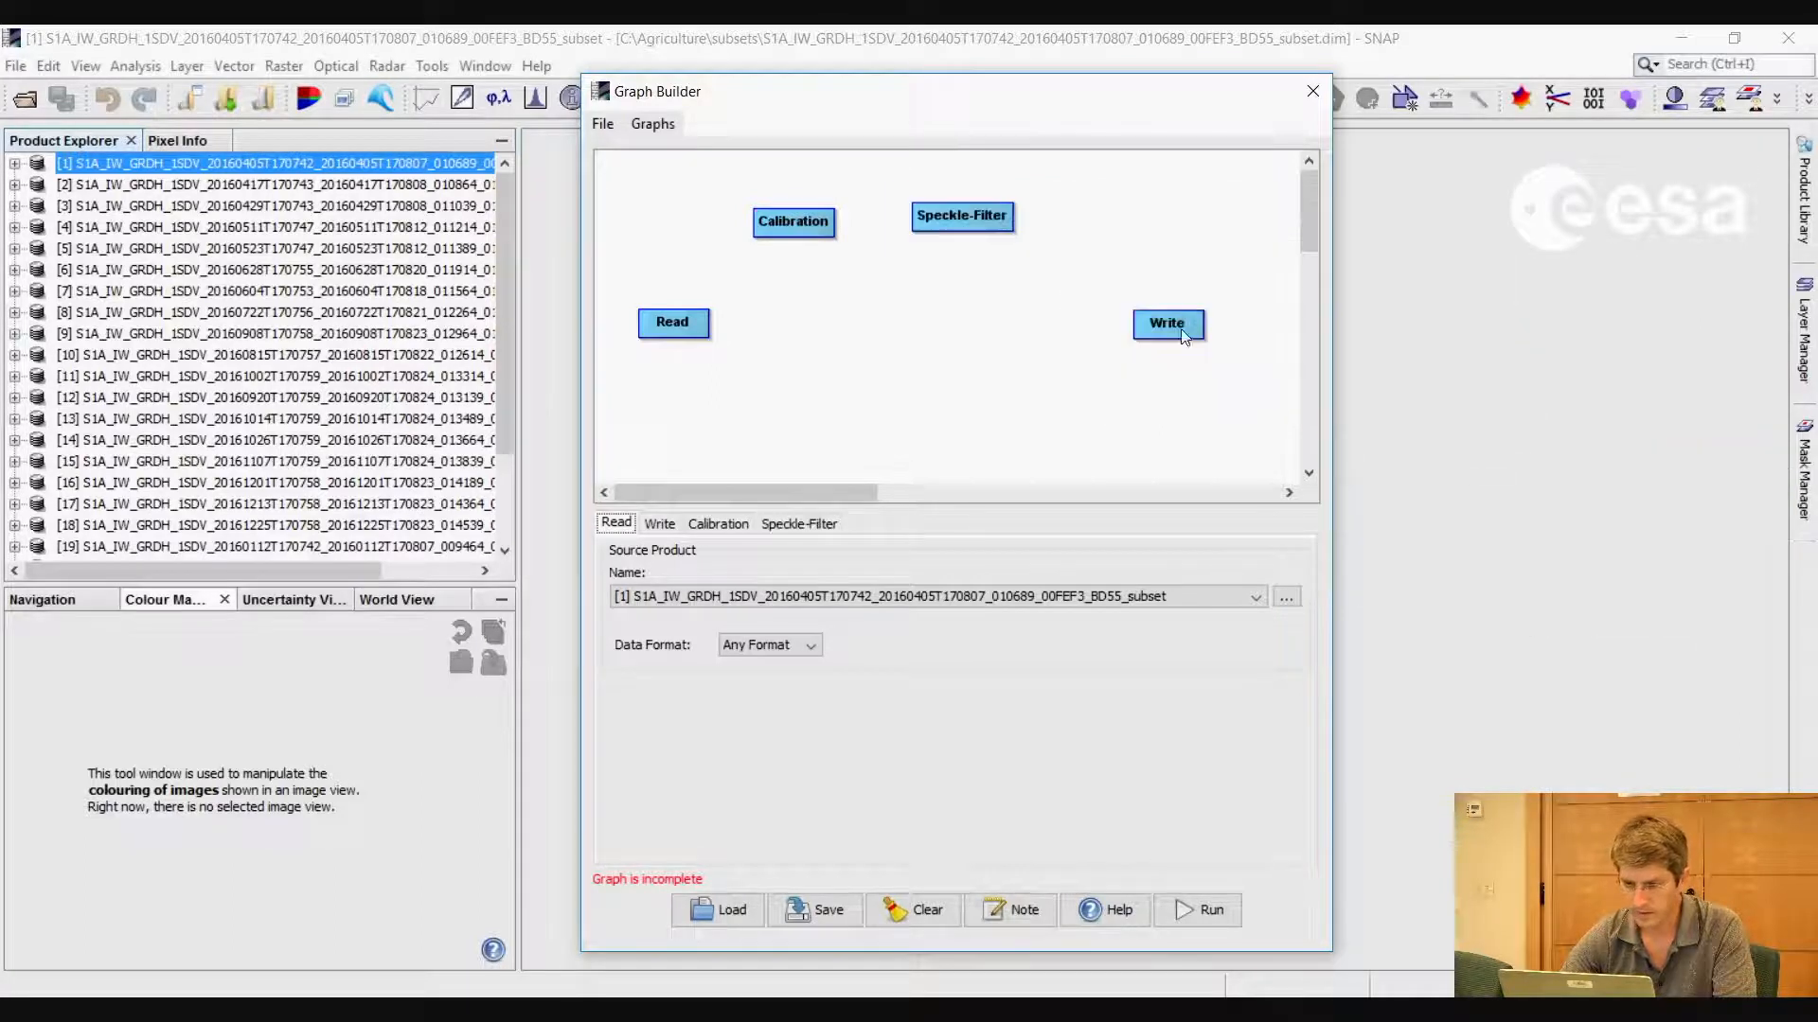
{"action": "left_click_drag", "start_coordinate": [989, 221], "coordinate": [904, 339]}
{"action": "left_click_drag", "start_coordinate": [647, 195], "coordinate": [616, 202]}
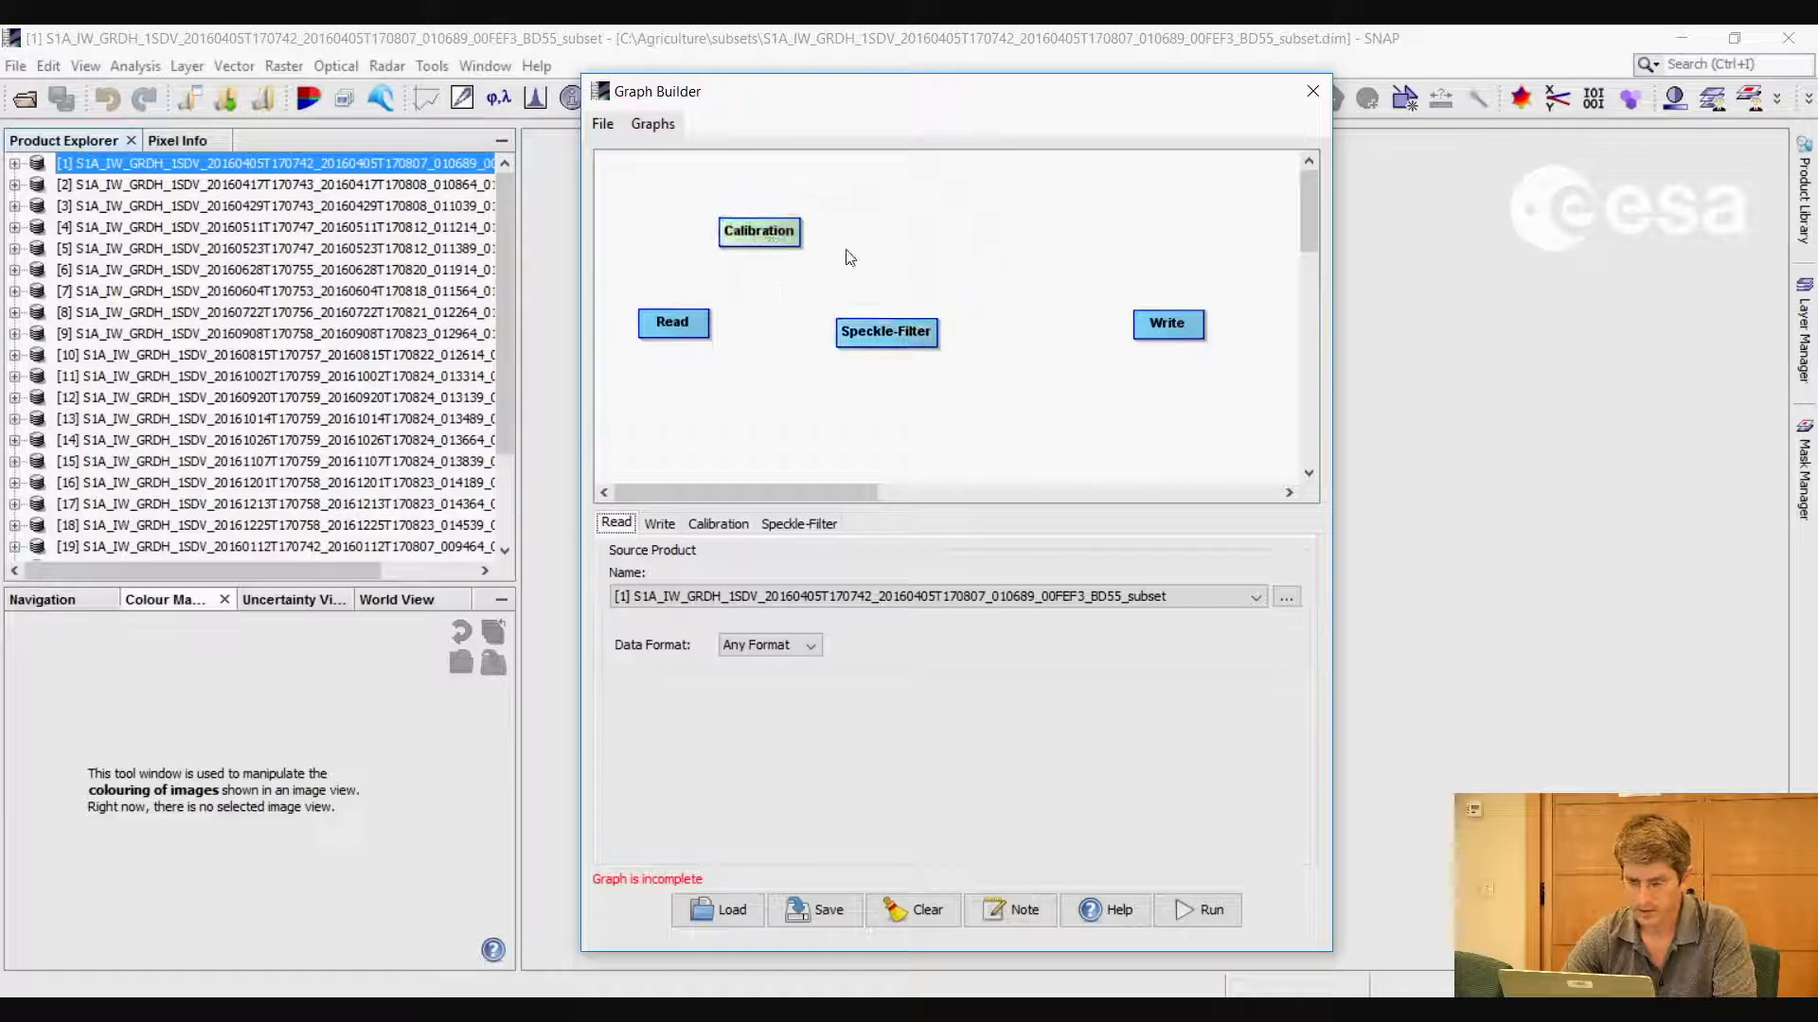
Add a Terrain-Correction operator above and between Speckle-Filter and Write, and move the Write node outward to make room
{"action": "right_click", "coordinate": [985, 202]}
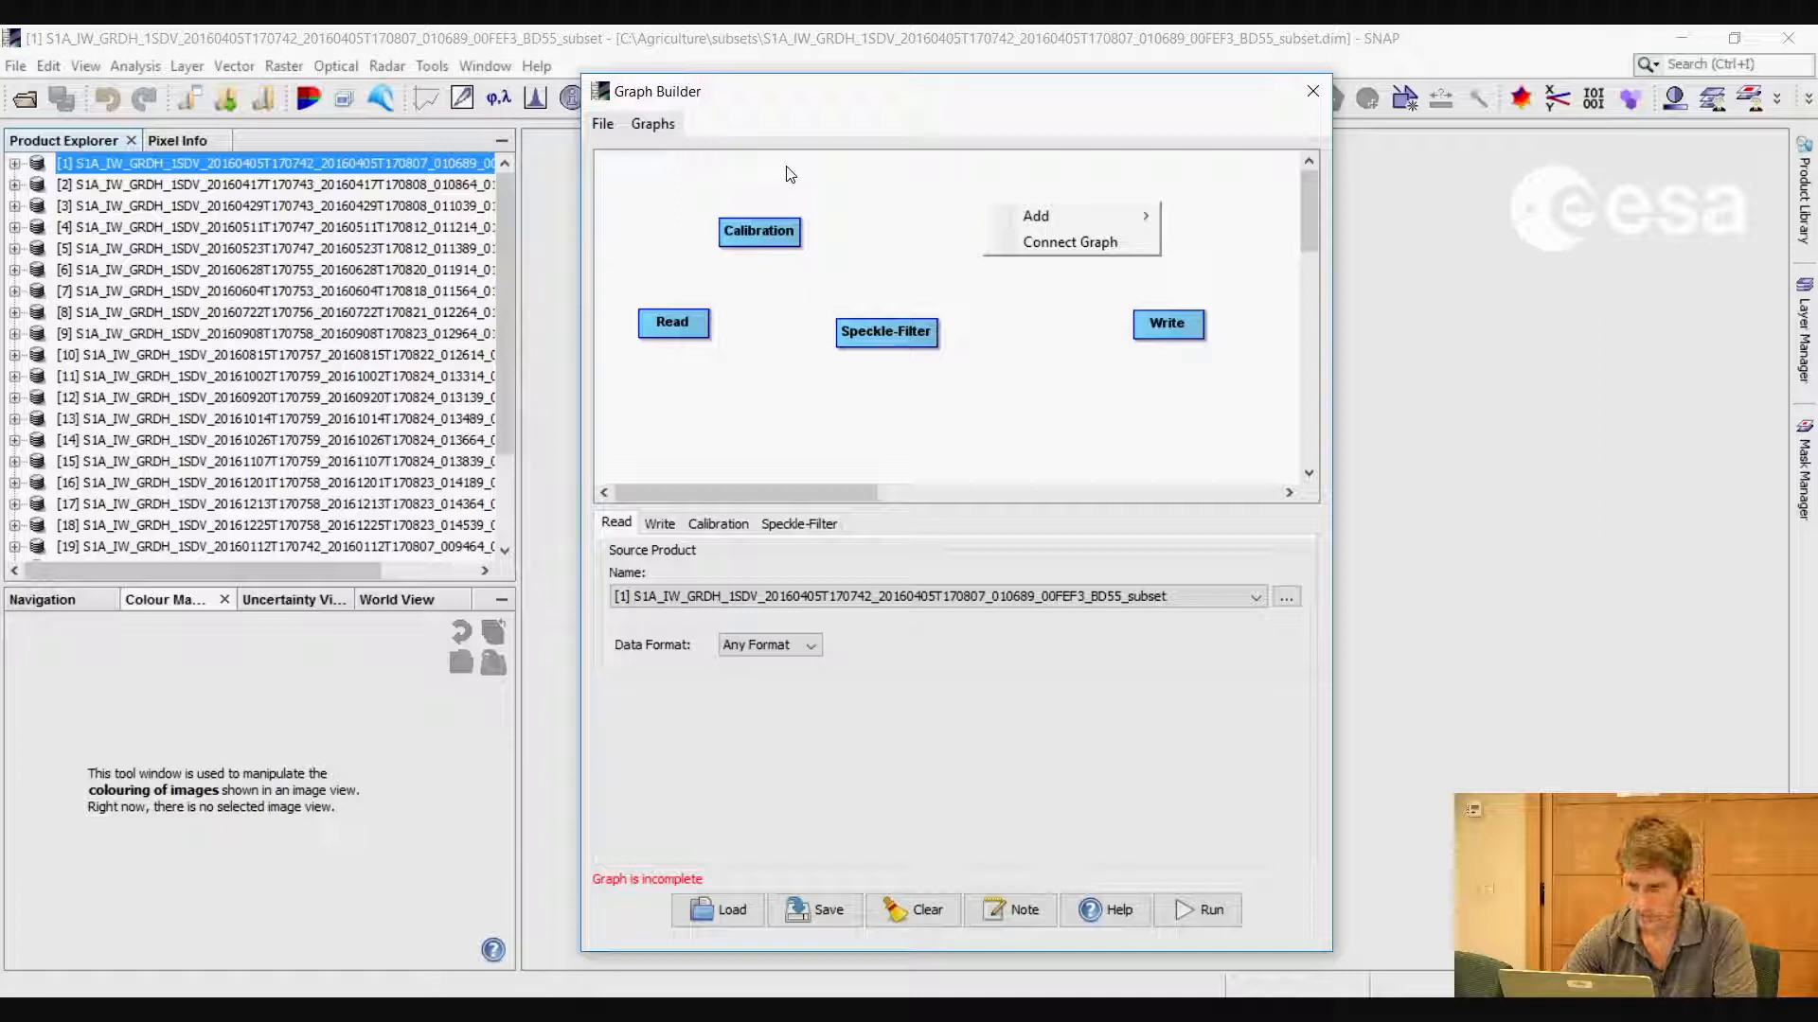
{"action": "mouse_move", "coordinate": [1106, 218]}
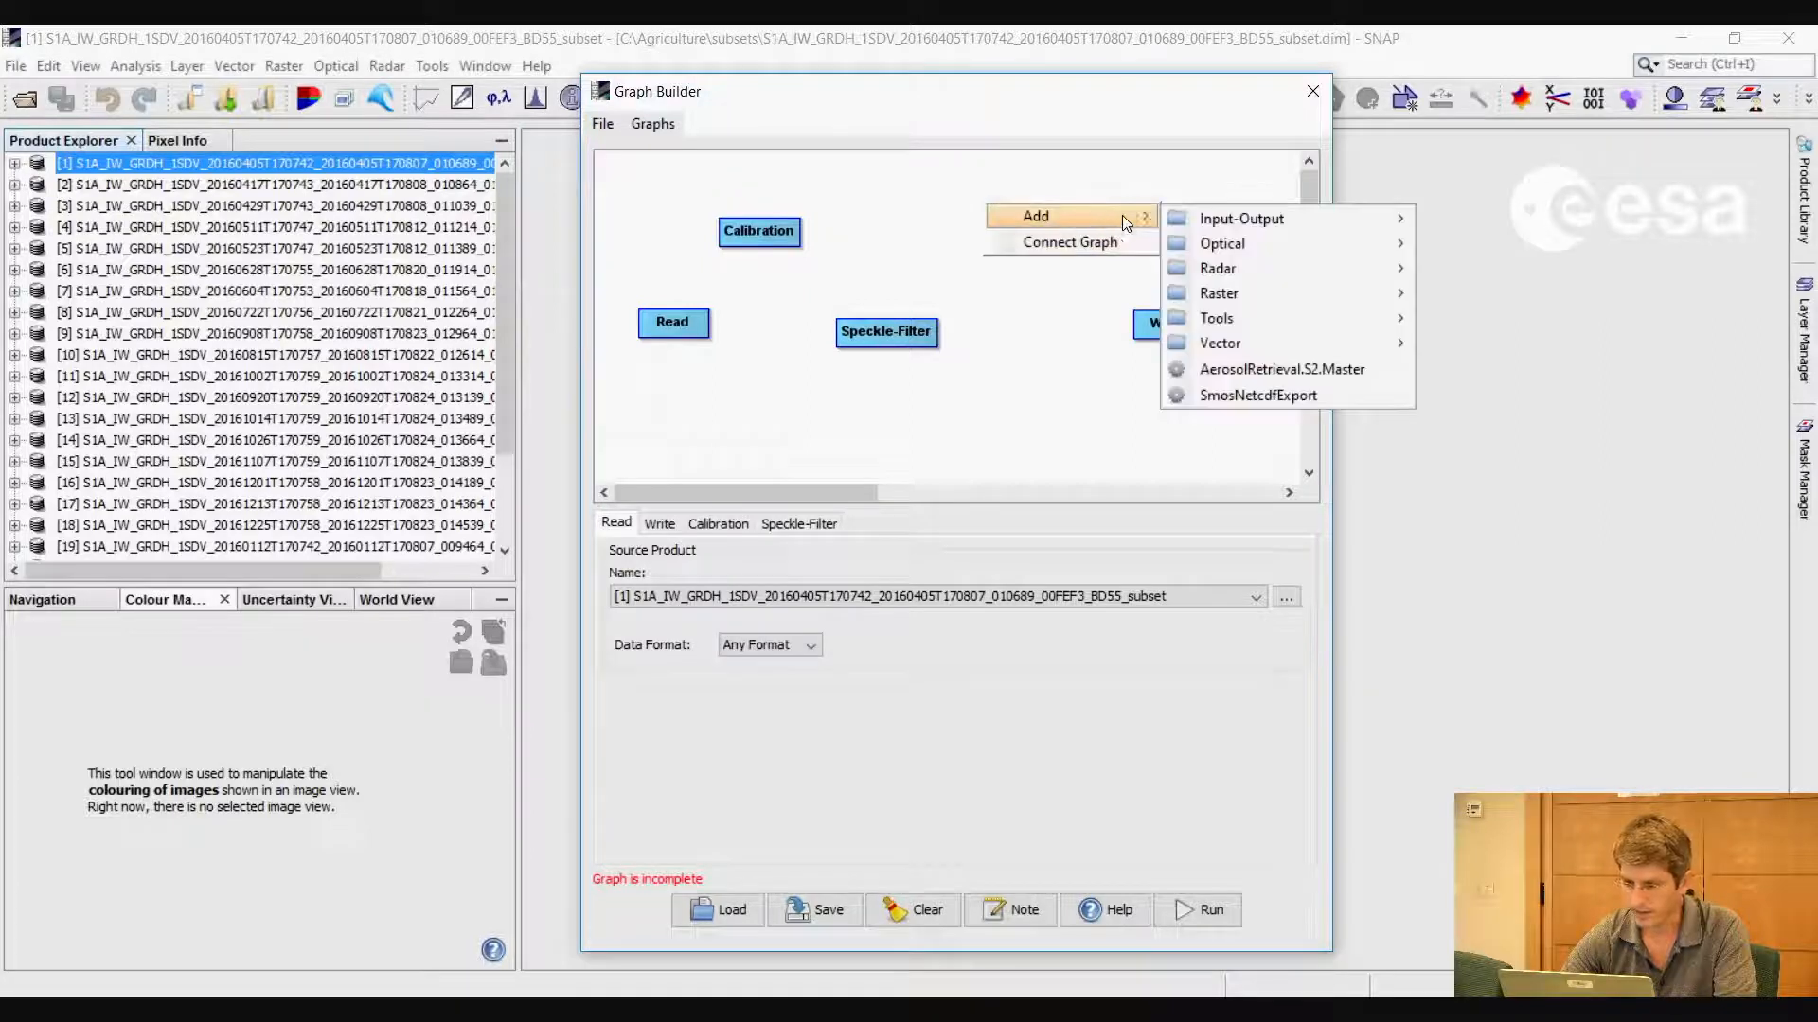
{"action": "mouse_move", "coordinate": [1328, 301]}
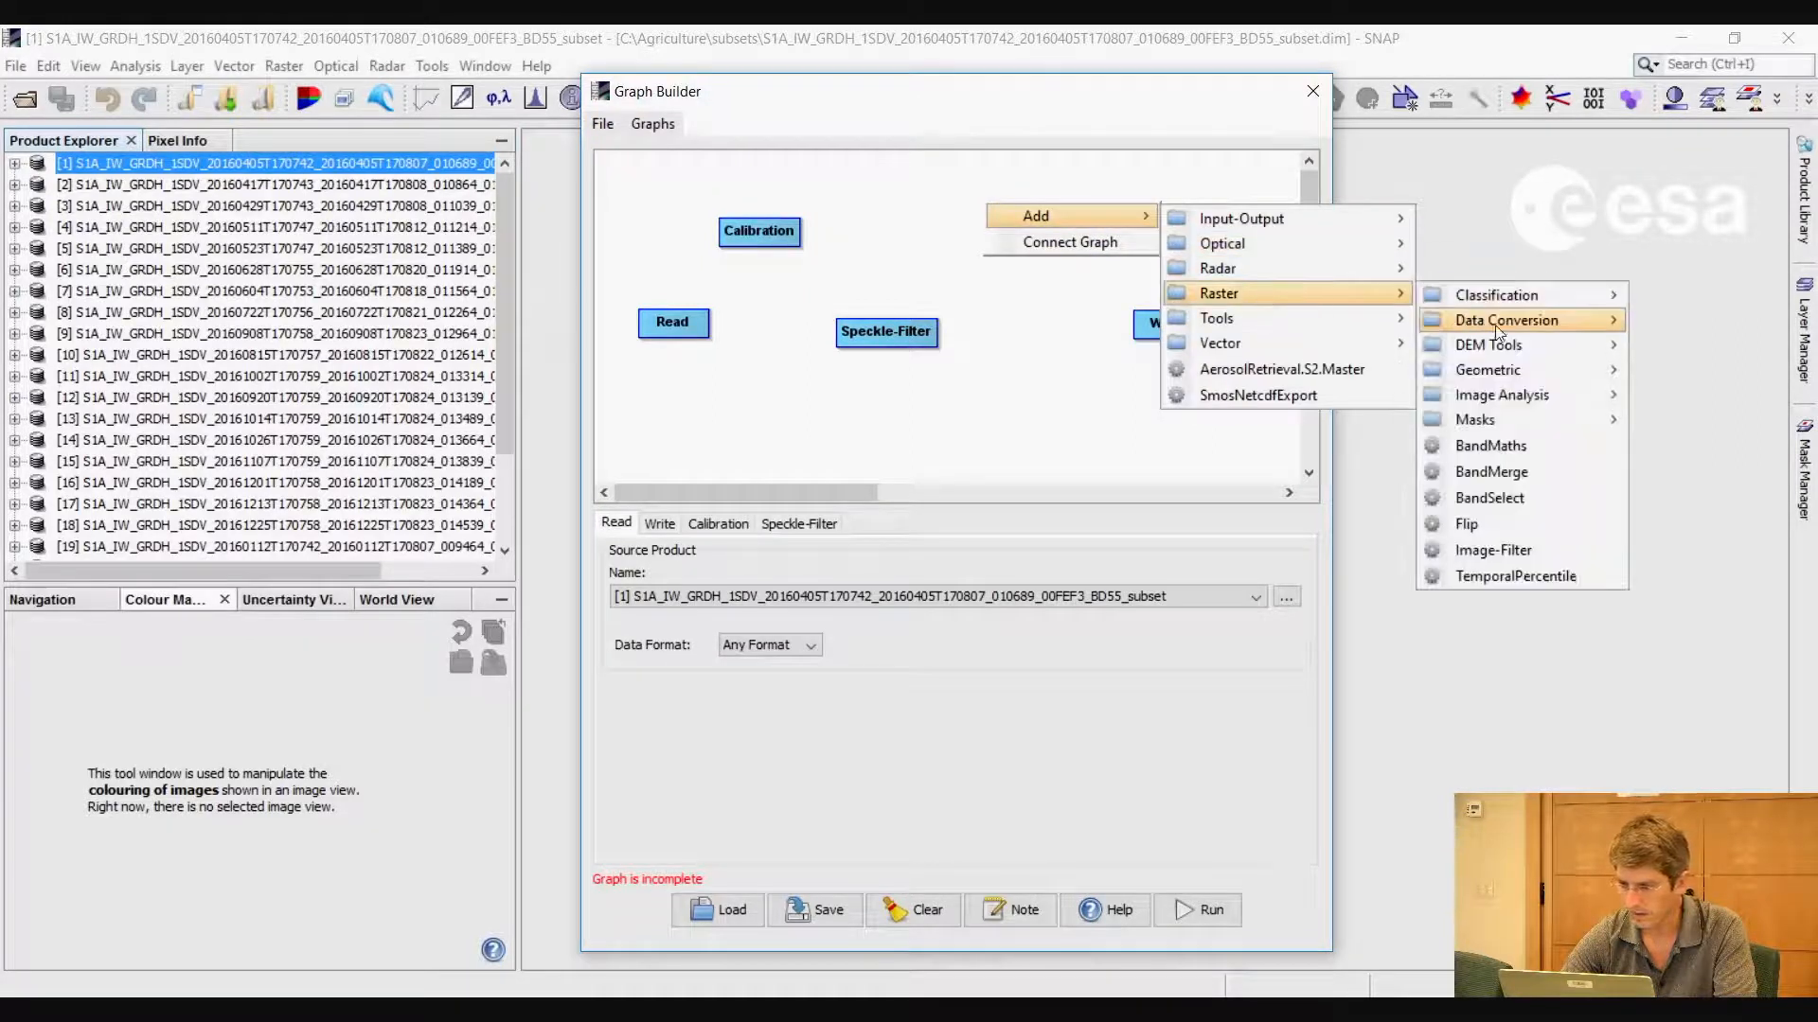
{"action": "mouse_move", "coordinate": [1527, 411]}
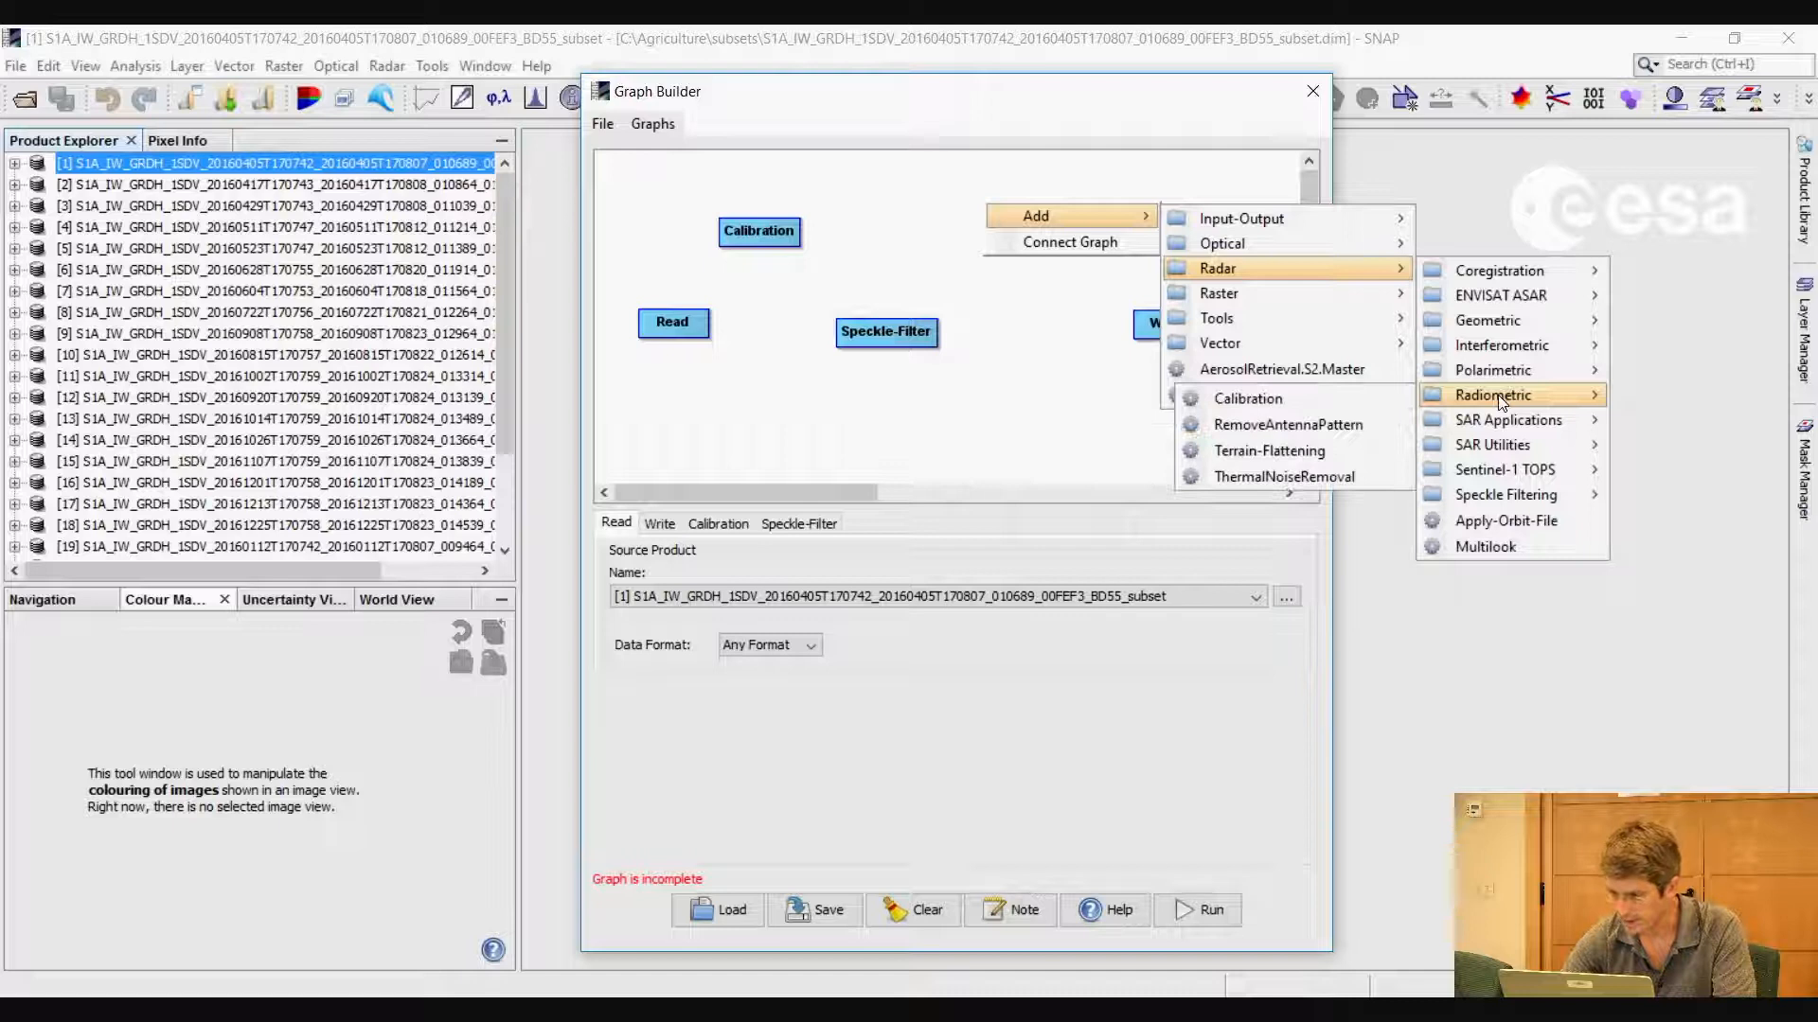
{"action": "mouse_move", "coordinate": [1500, 323]}
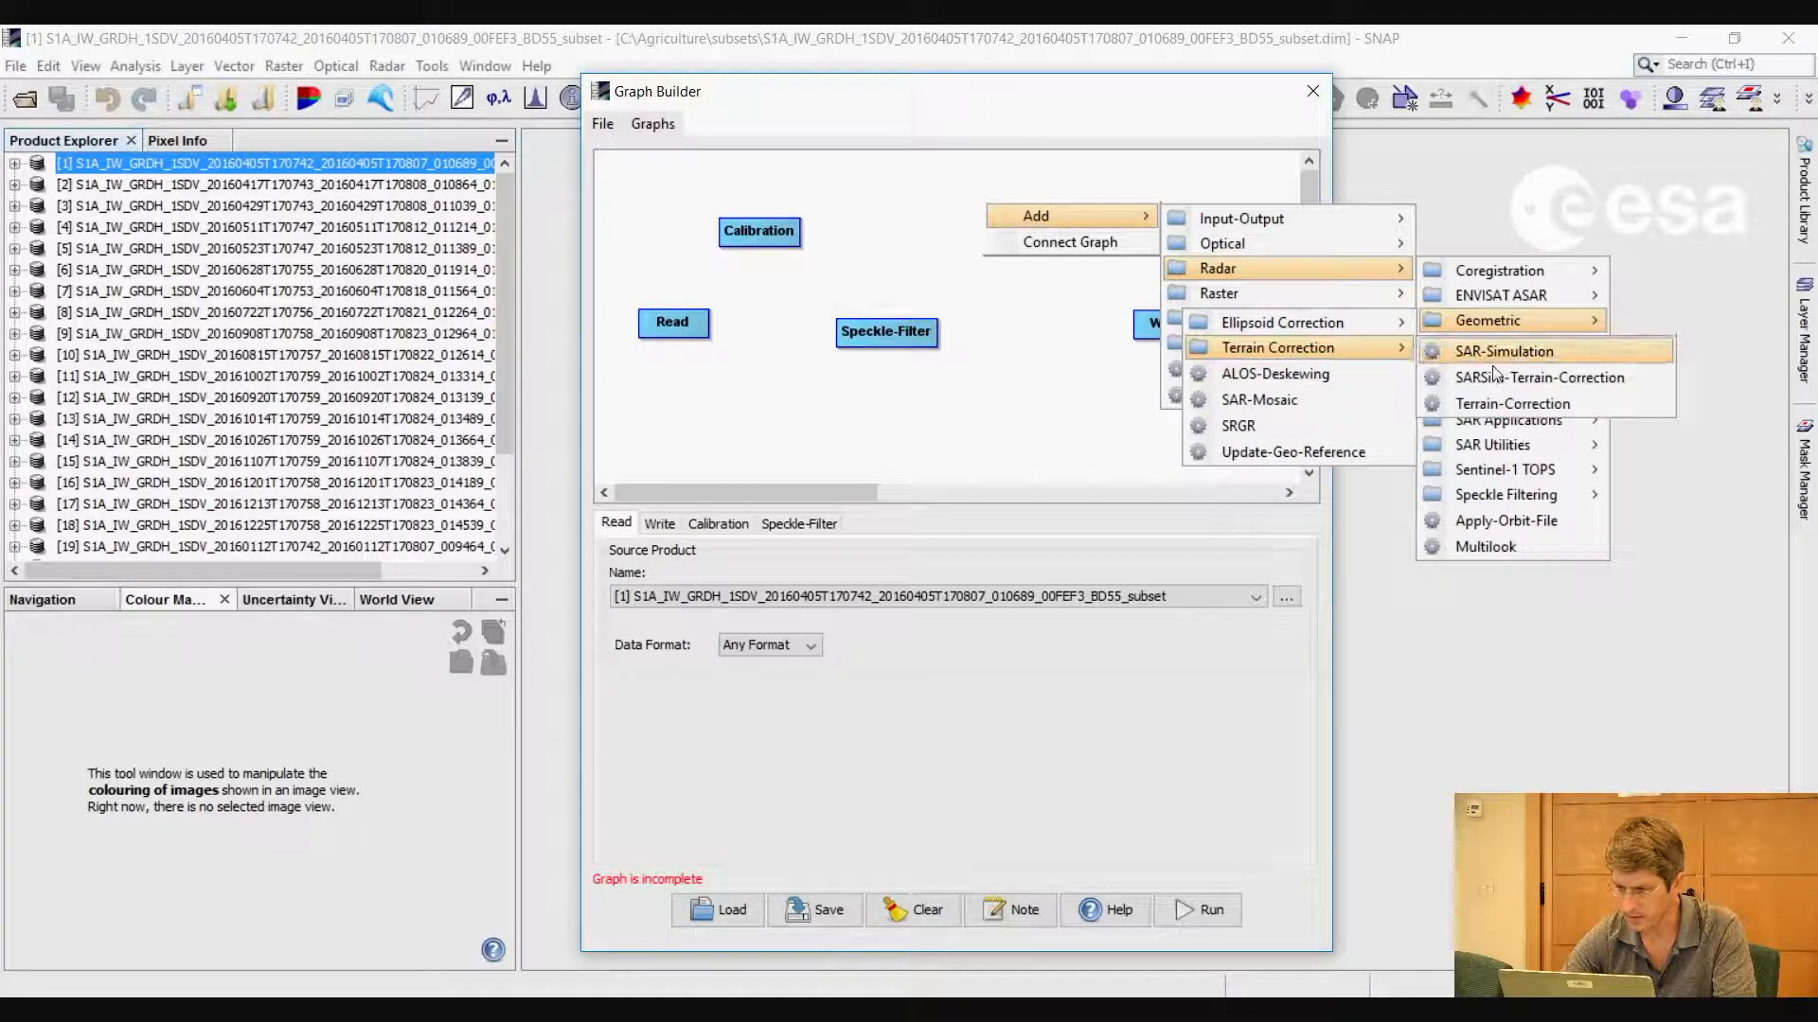
{"action": "left_click", "coordinate": [1510, 402]}
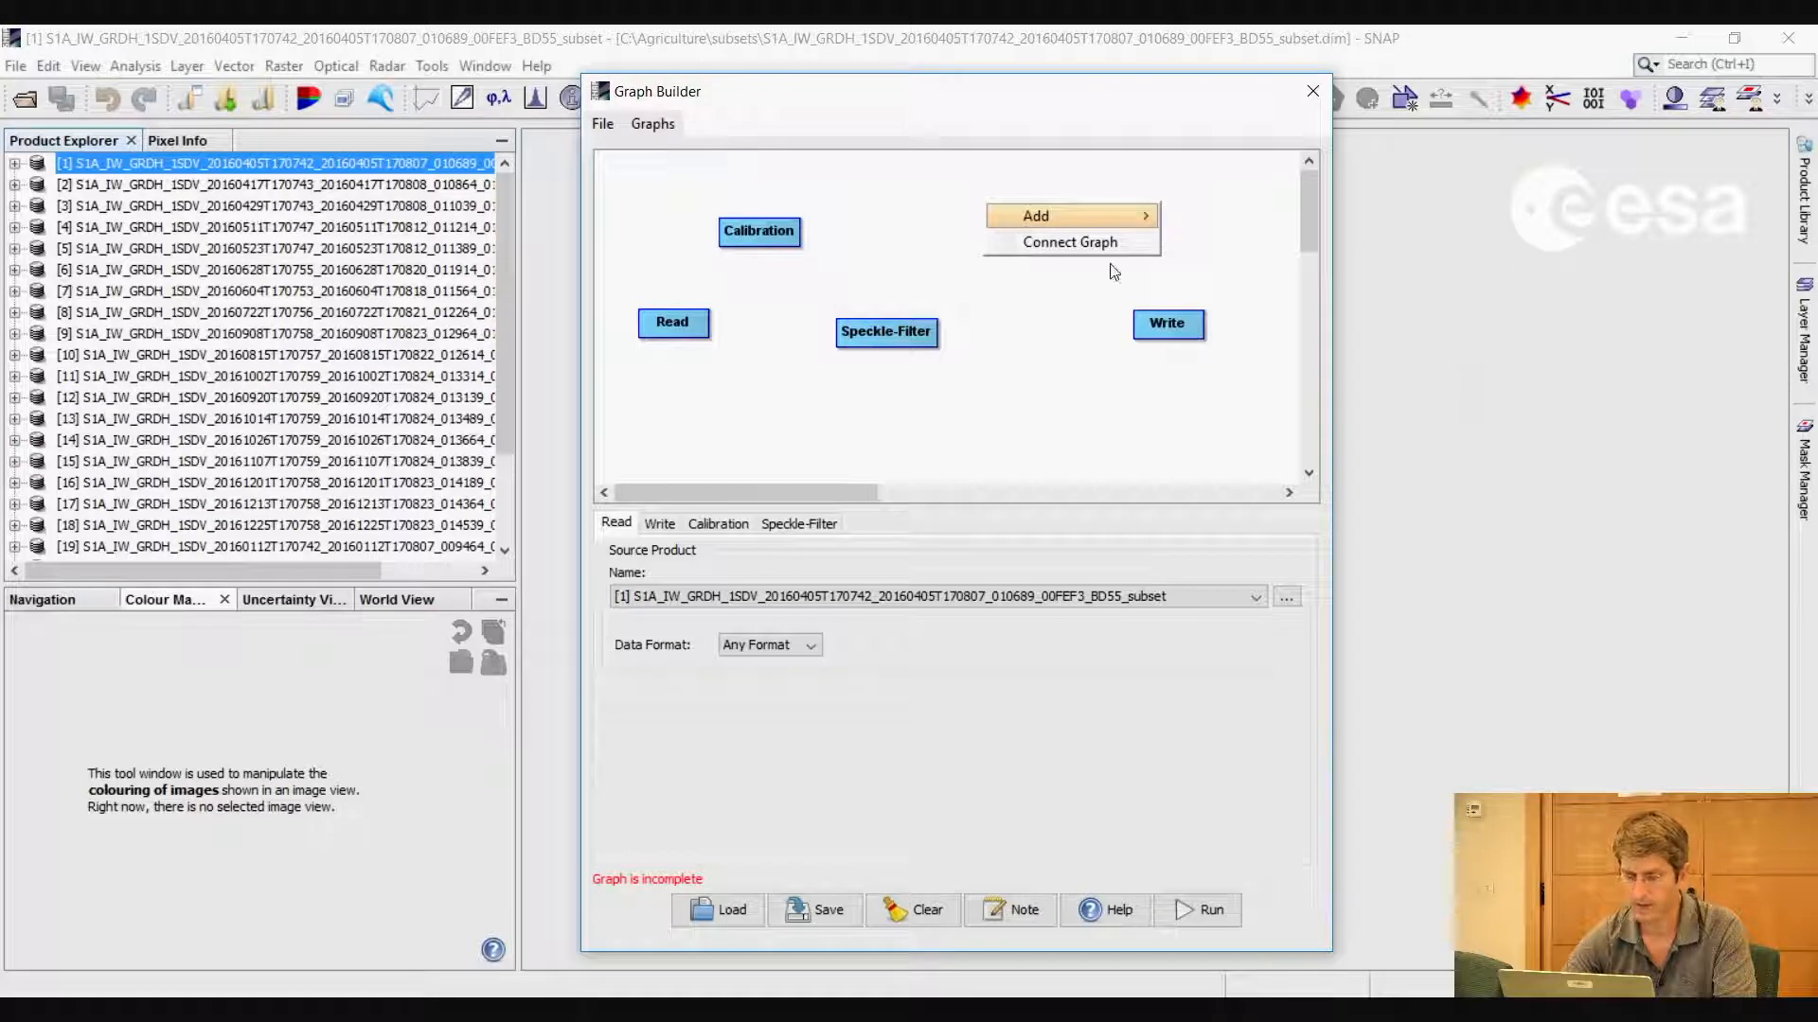
{"action": "left_click_drag", "start_coordinate": [1076, 221], "coordinate": [1039, 237]}
{"action": "left_click_drag", "start_coordinate": [1136, 307], "coordinate": [1207, 337]}
Add the LinearToFromdB data conversion operator to the graph above the Write node
{"action": "right_click", "coordinate": [1186, 246]}
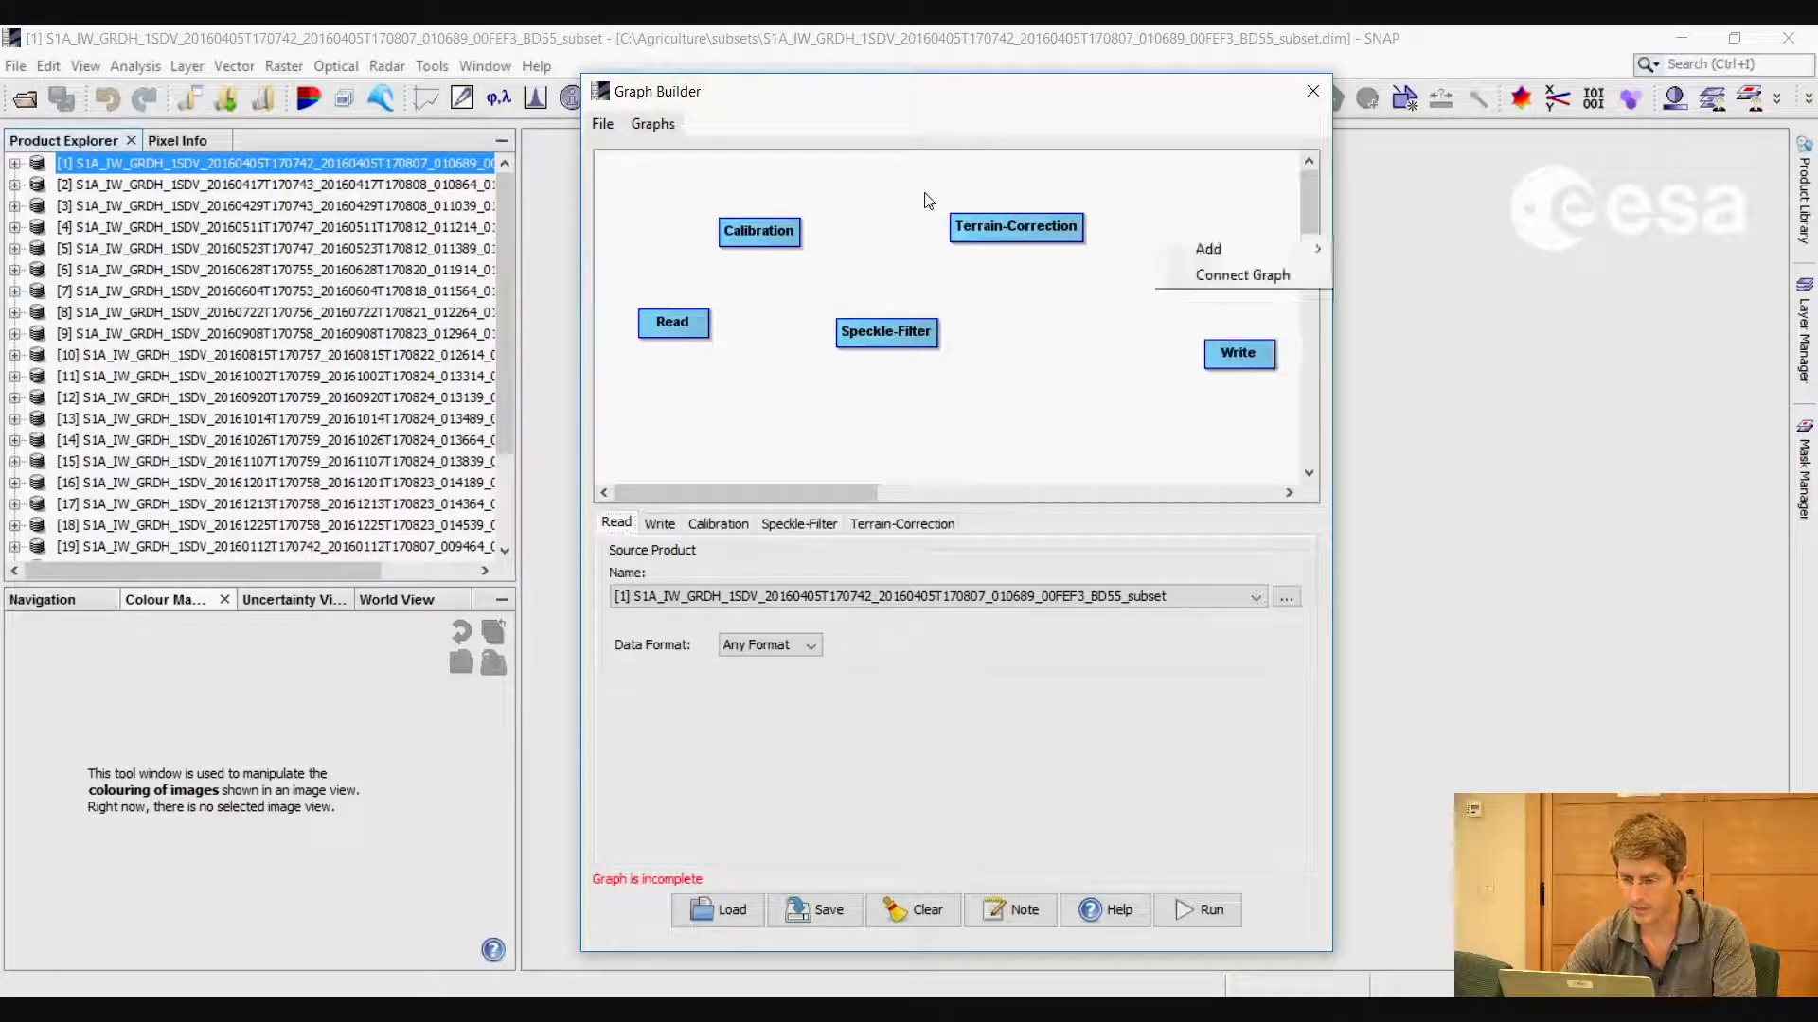
{"action": "mouse_move", "coordinate": [1262, 248]}
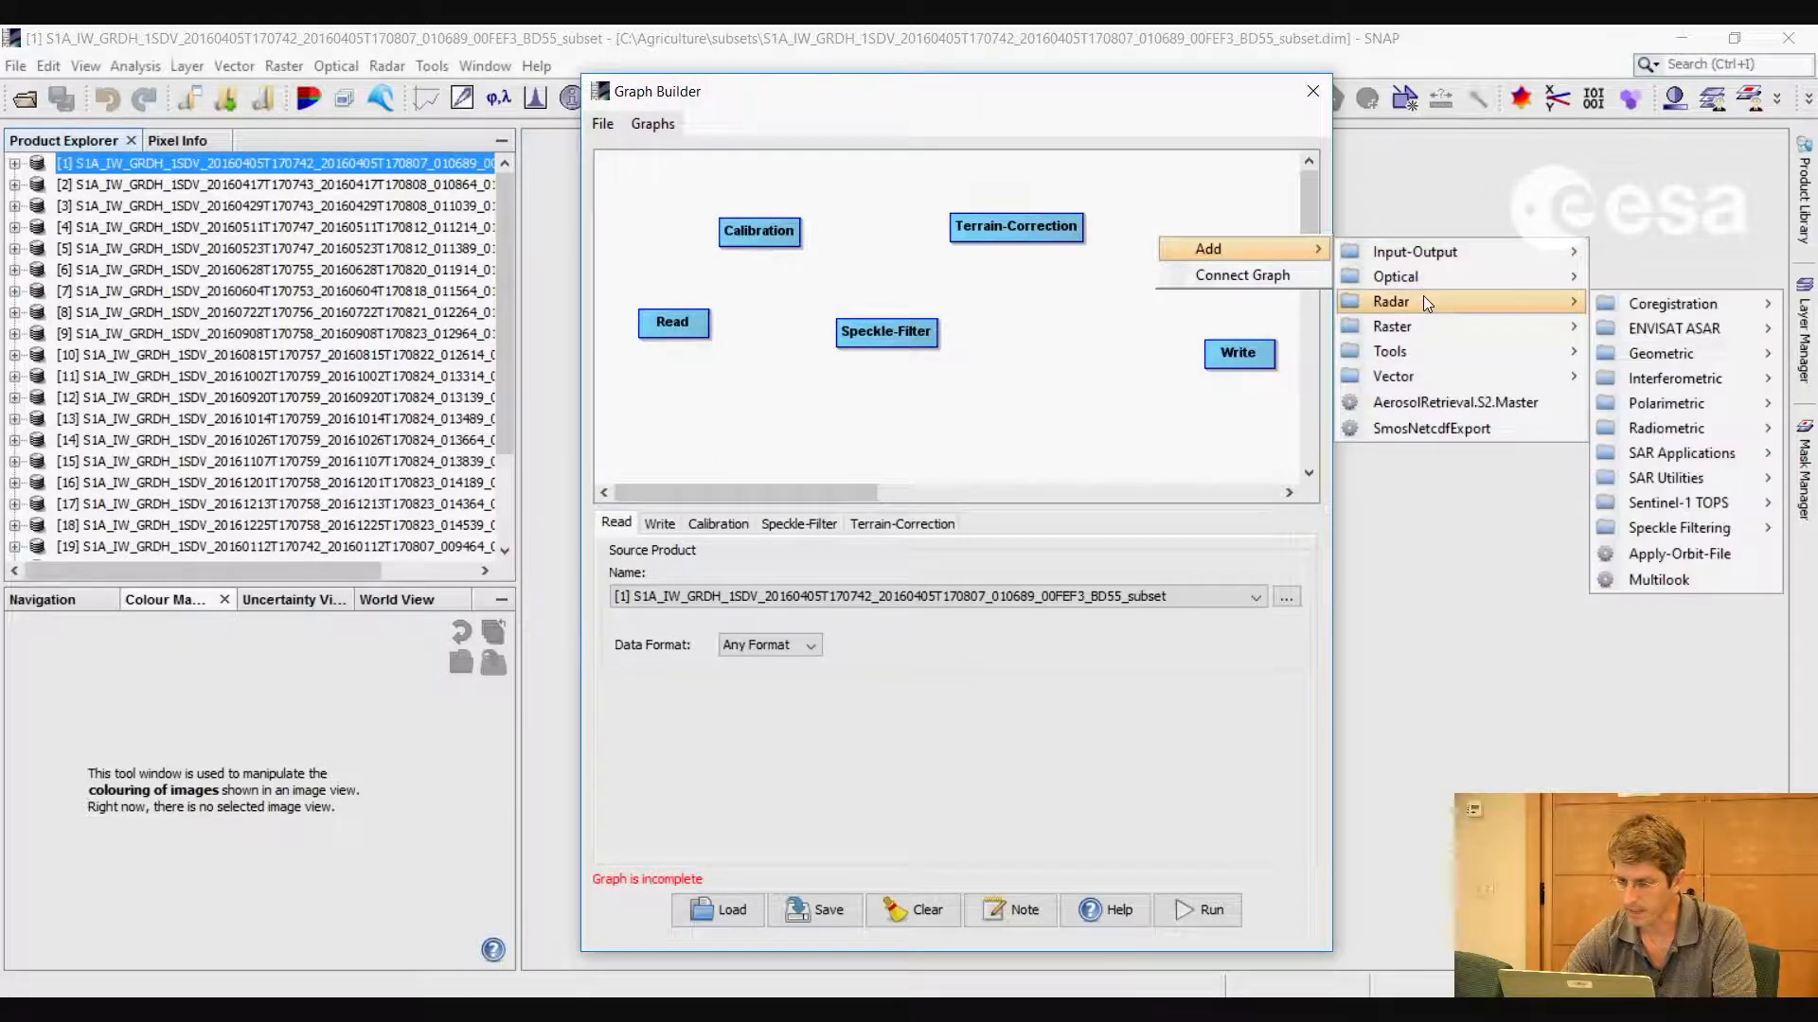
{"action": "mouse_move", "coordinate": [1511, 356]}
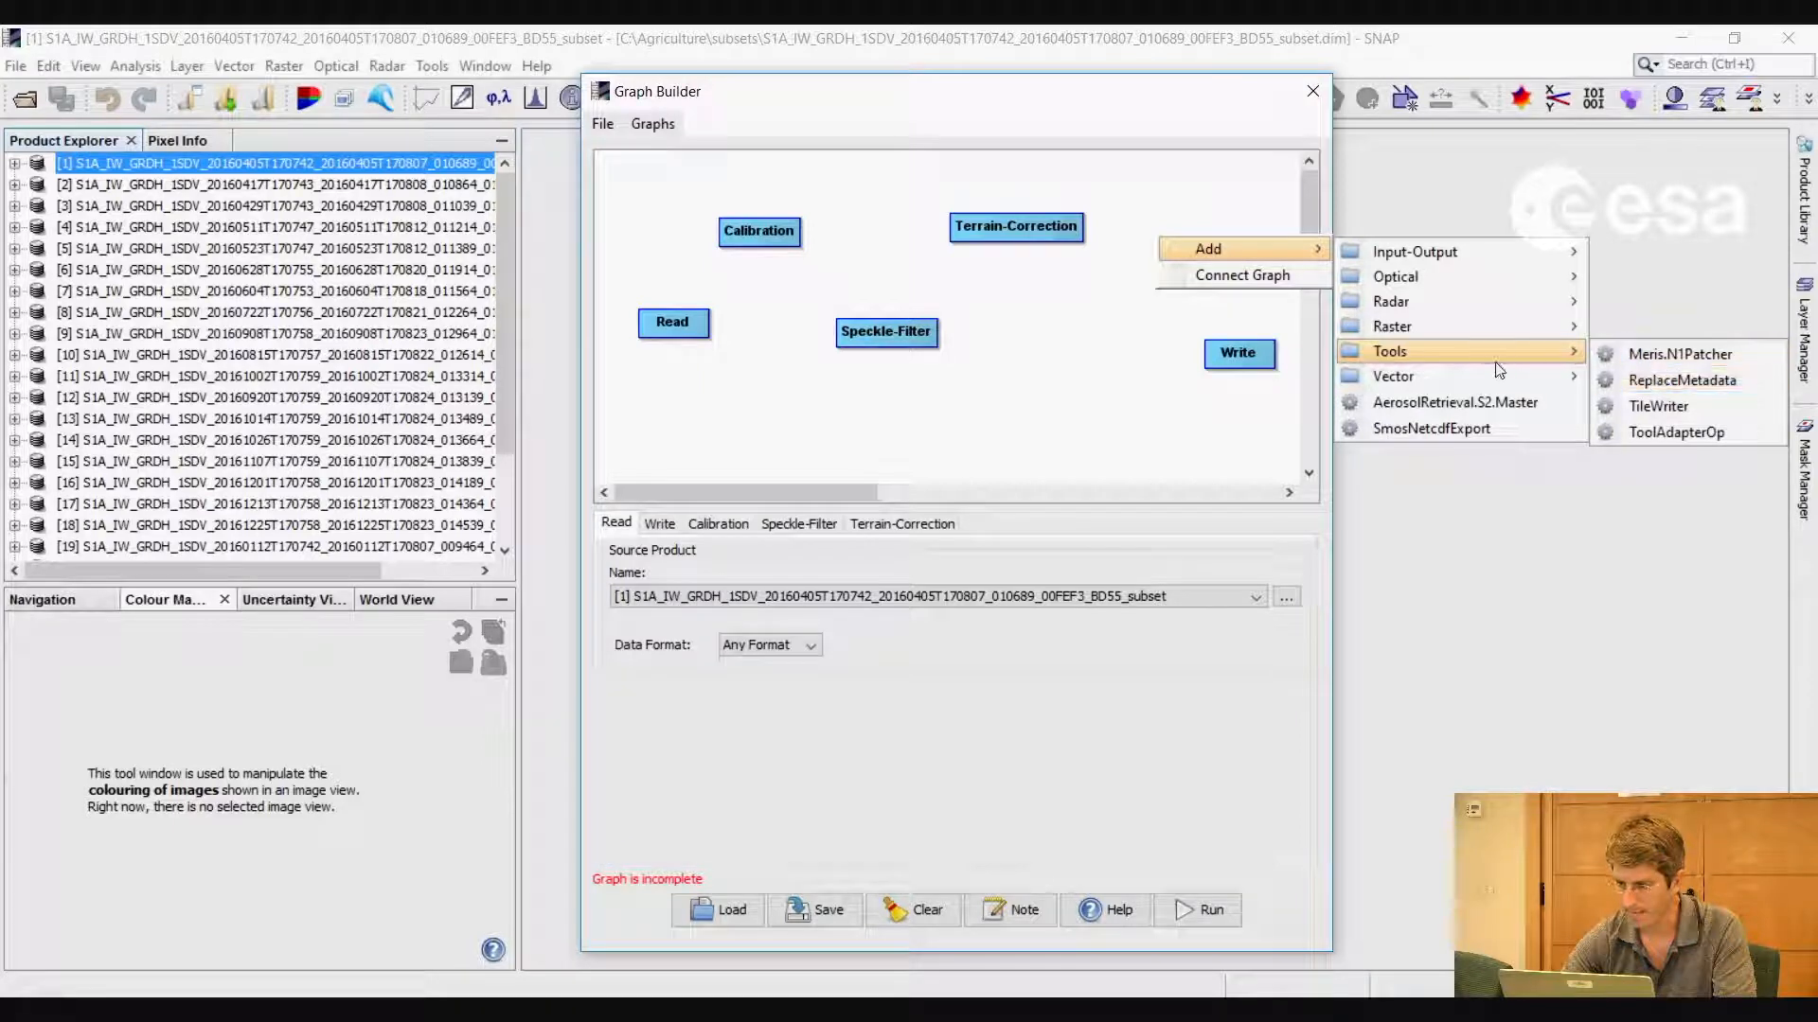
{"action": "mouse_move", "coordinate": [1437, 332]}
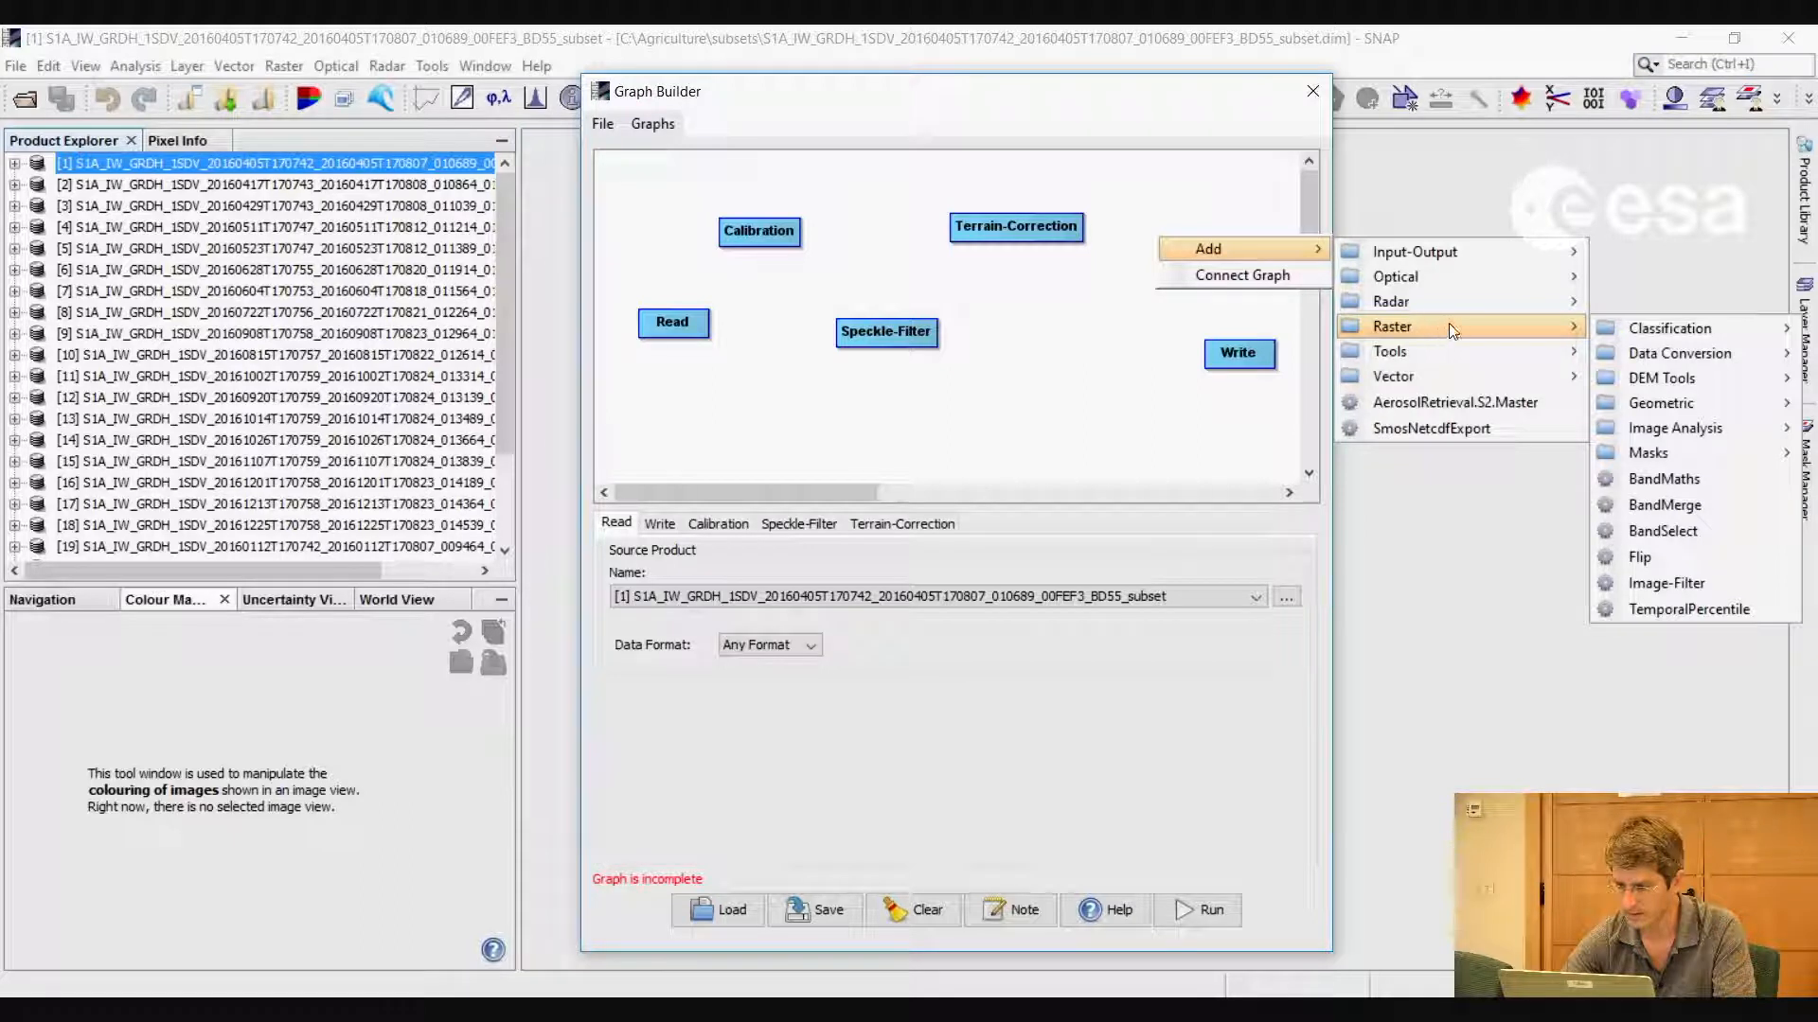
{"action": "mouse_move", "coordinate": [1655, 363]}
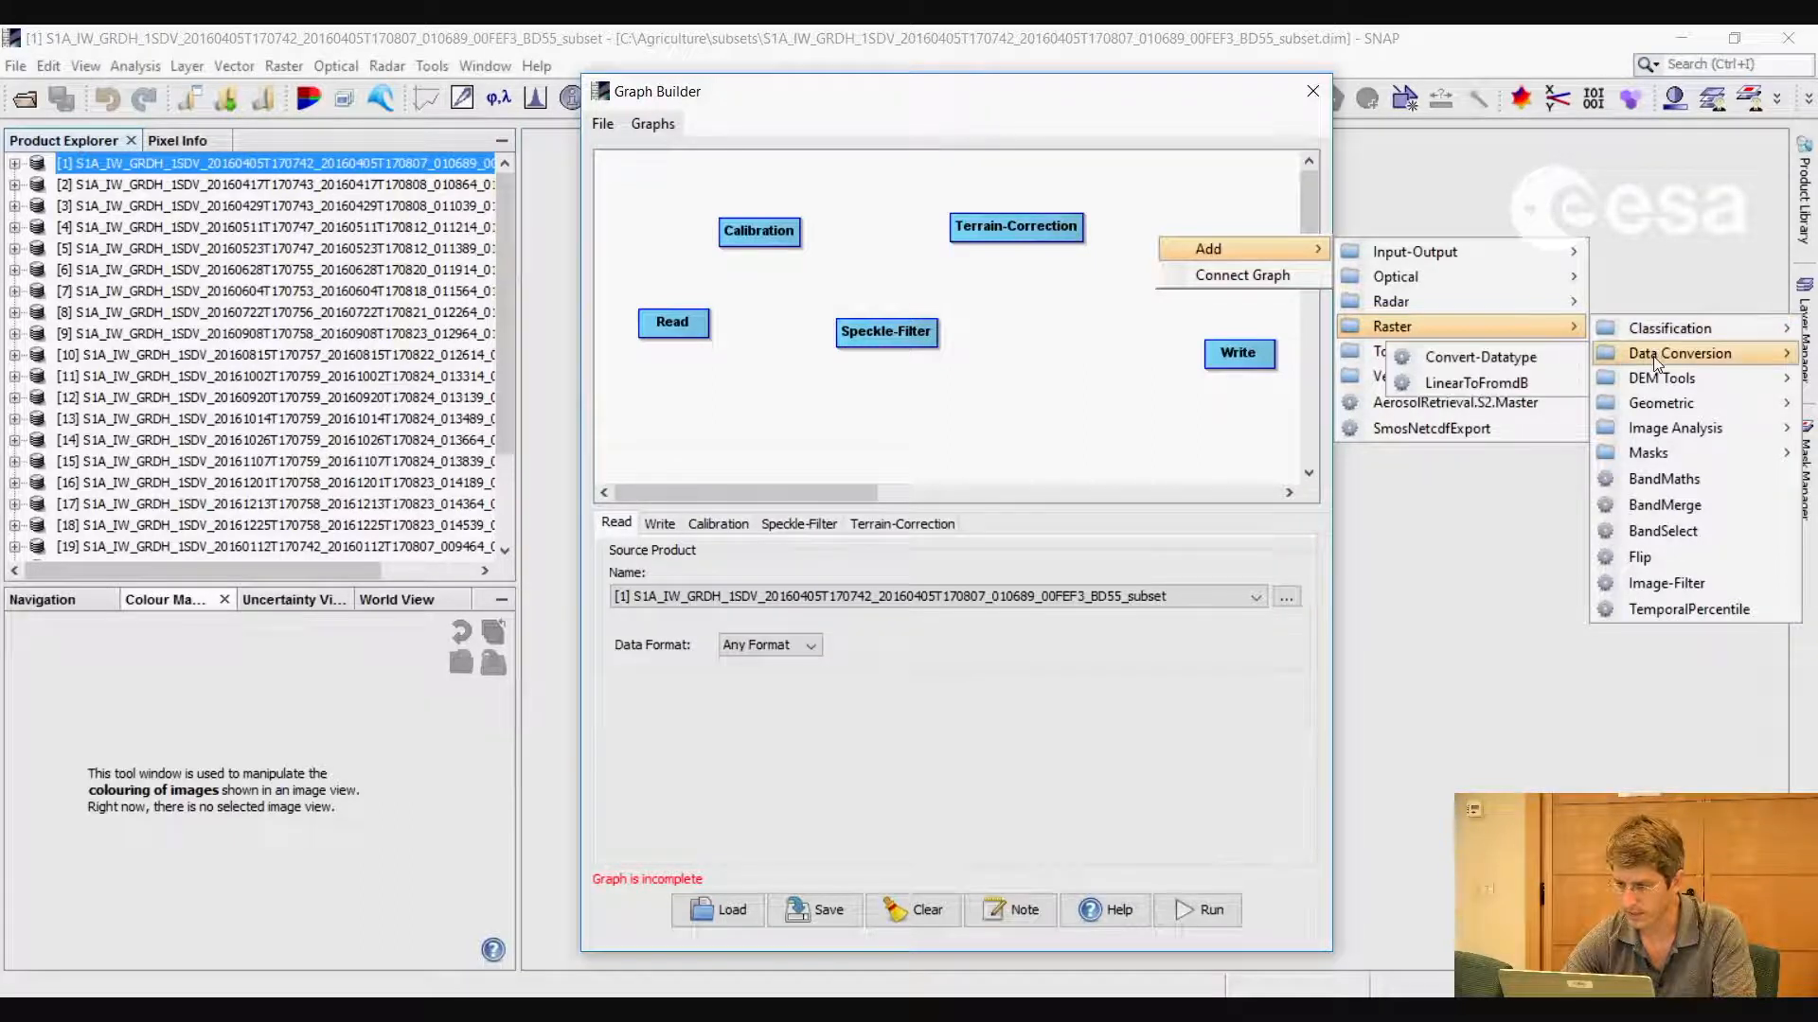
{"action": "left_click", "coordinate": [1477, 383]}
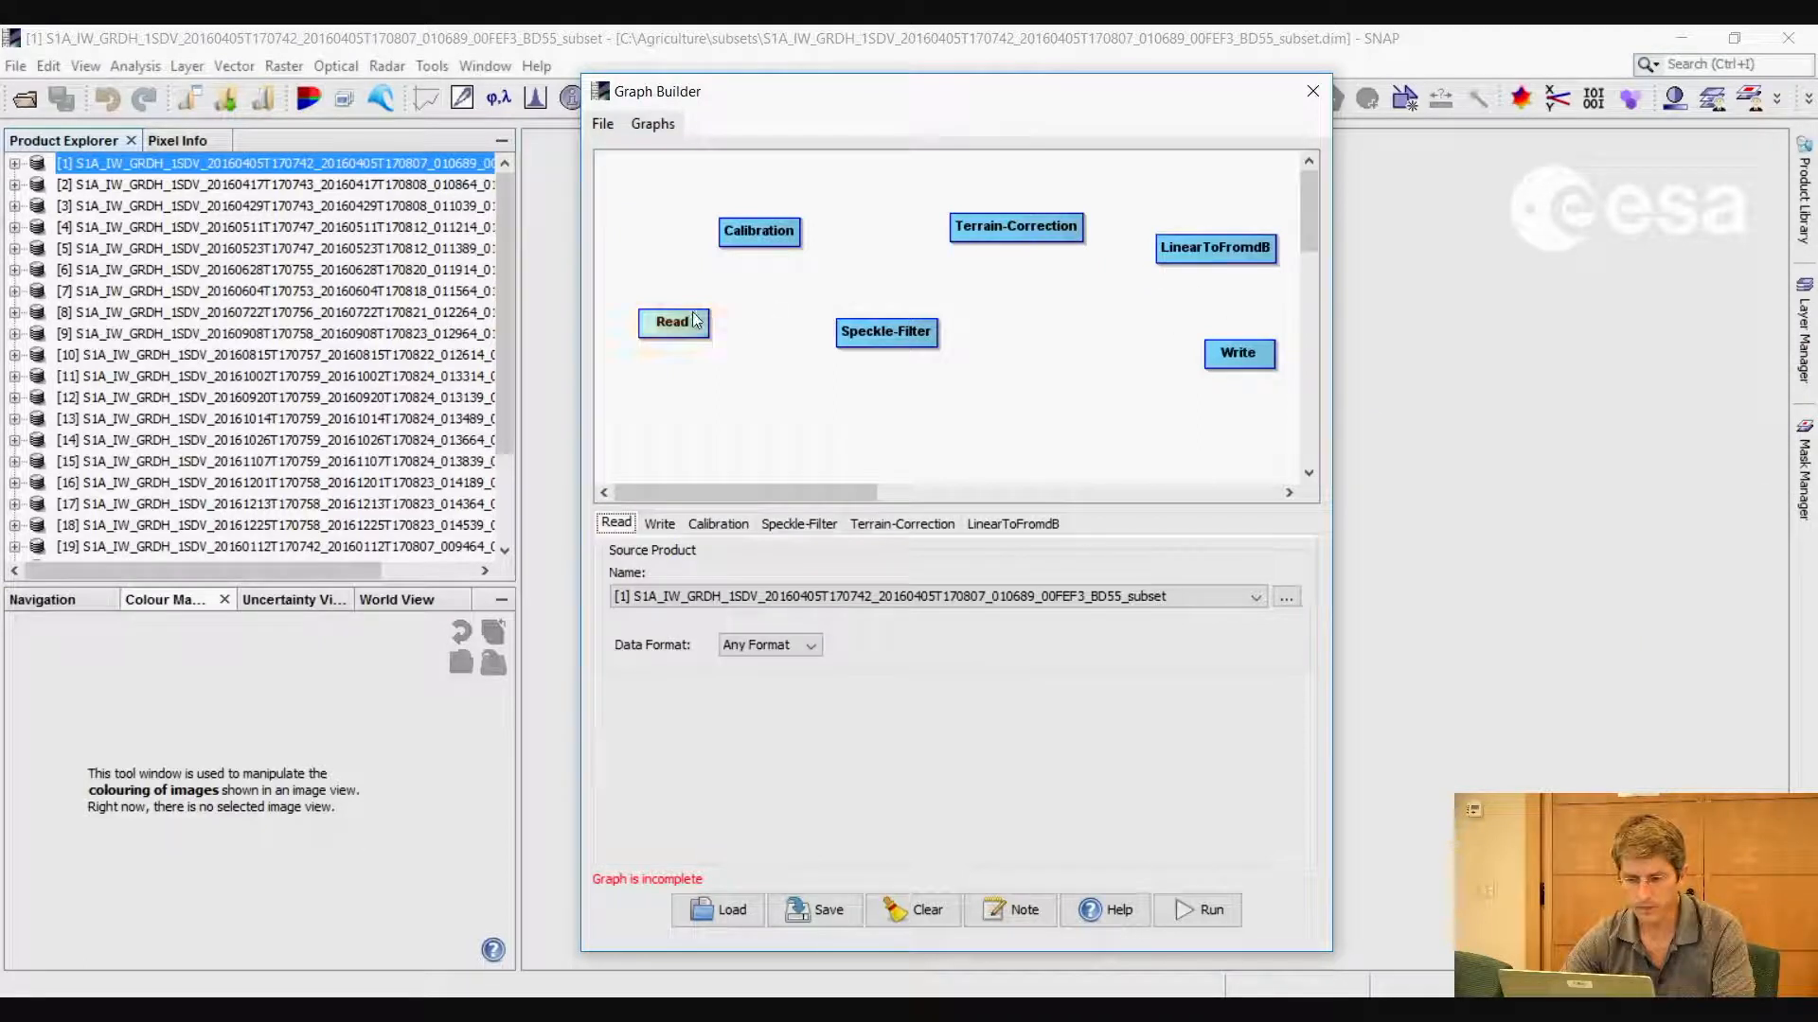
Connect the nodes in order from Read through Calibration, Speckle-Filter, Terrain-Correction and LinearToFromdB to Write, rearranging the last two nodes into a zigzag
{"action": "mouse_move", "coordinate": [709, 327]}
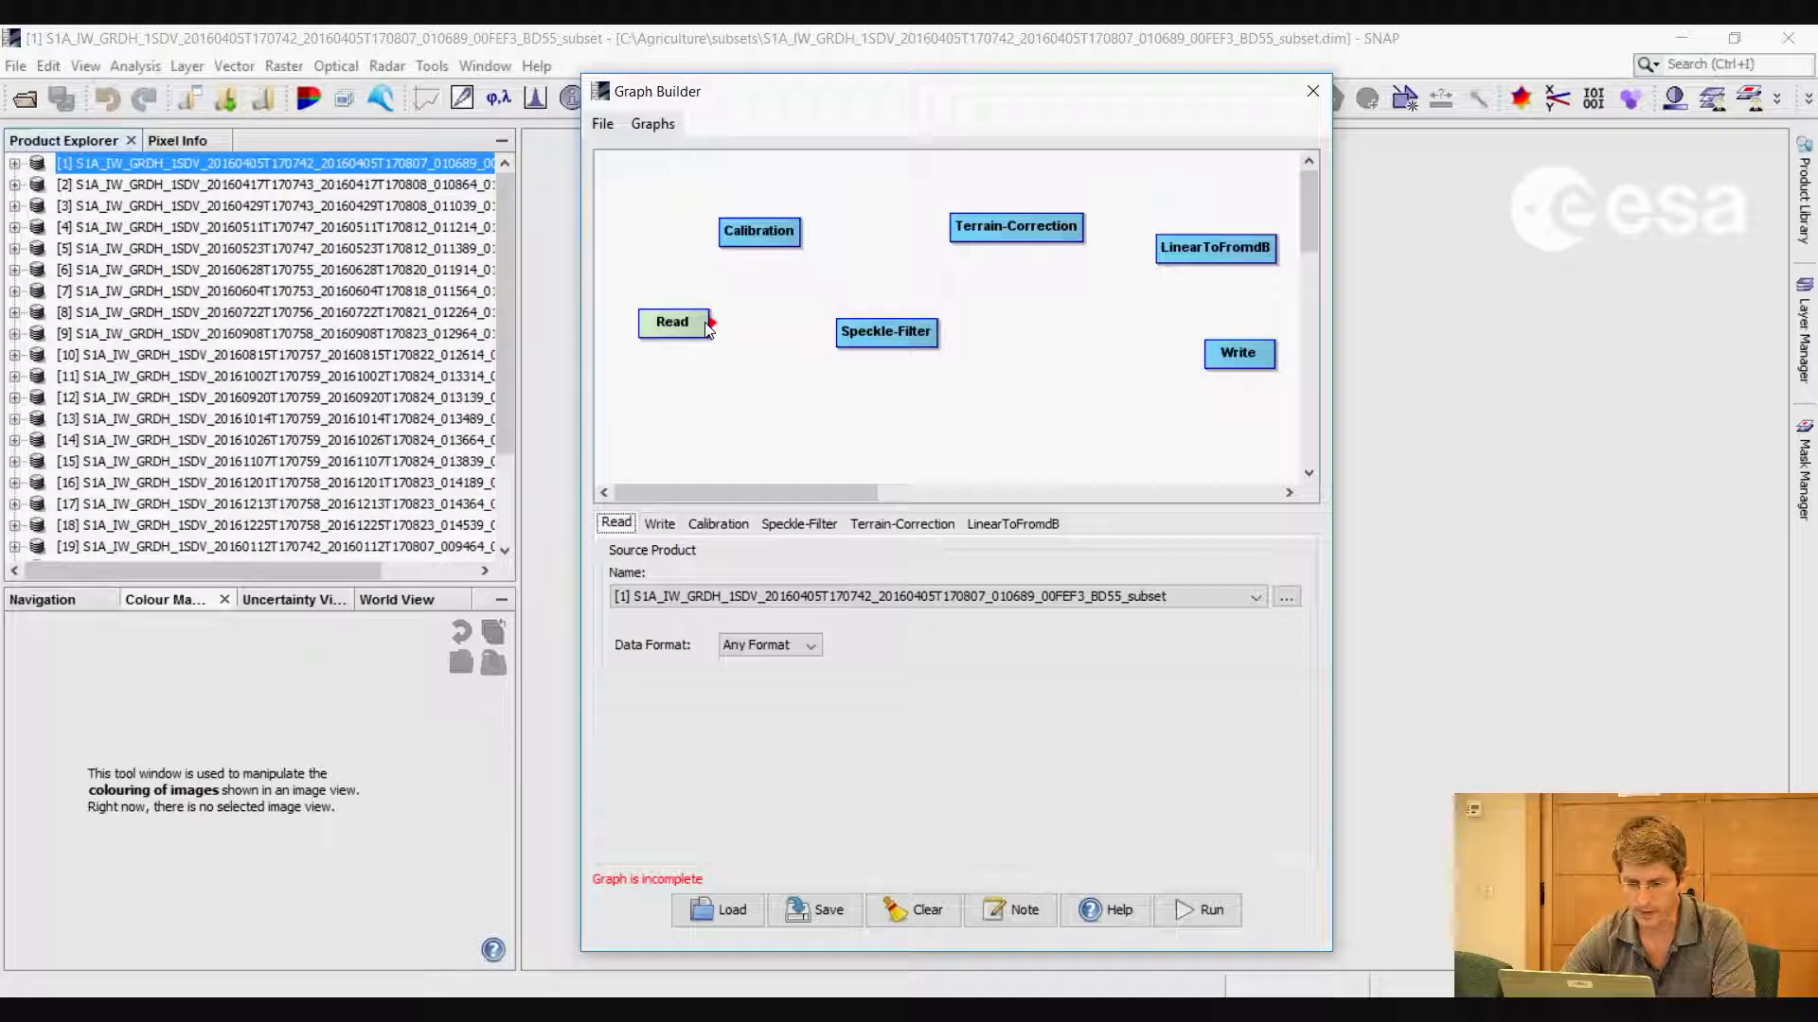
{"action": "left_click_drag", "start_coordinate": [715, 324], "coordinate": [758, 237]}
{"action": "left_click", "coordinate": [793, 234]}
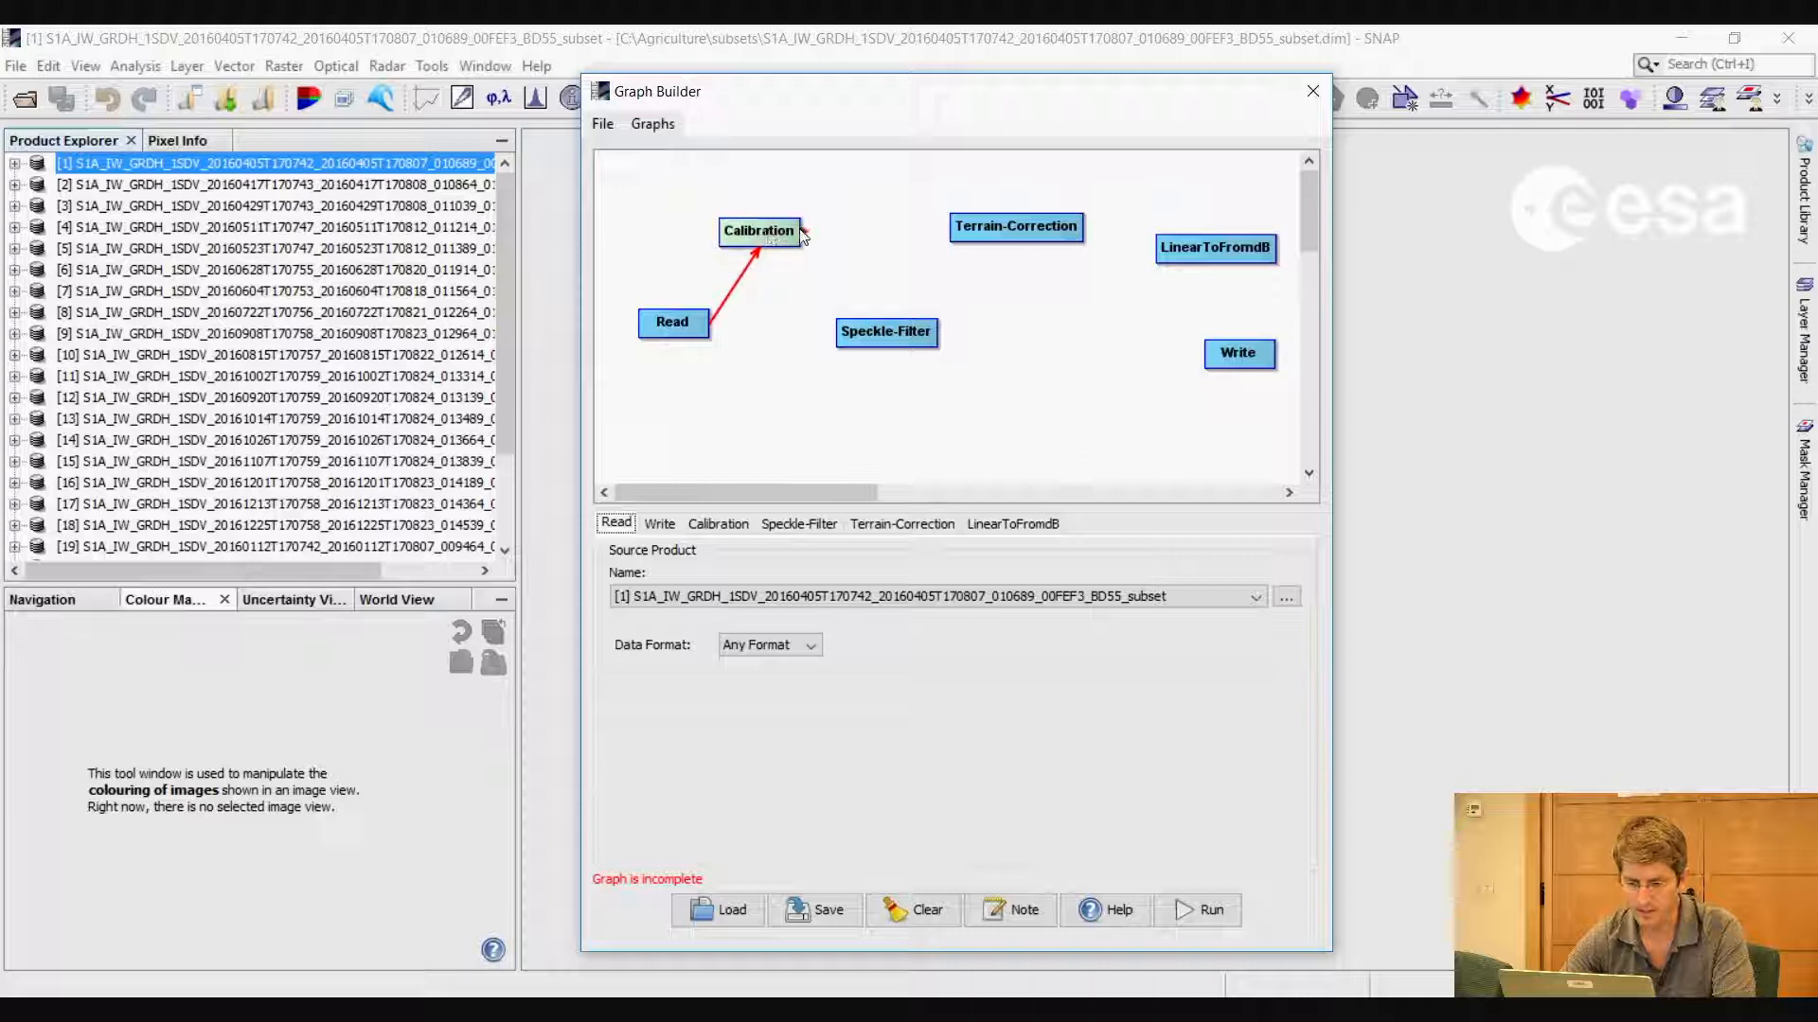
{"action": "left_click_drag", "start_coordinate": [802, 235], "coordinate": [1209, 228]}
{"action": "left_click", "coordinate": [869, 335]}
{"action": "left_click", "coordinate": [1003, 235]}
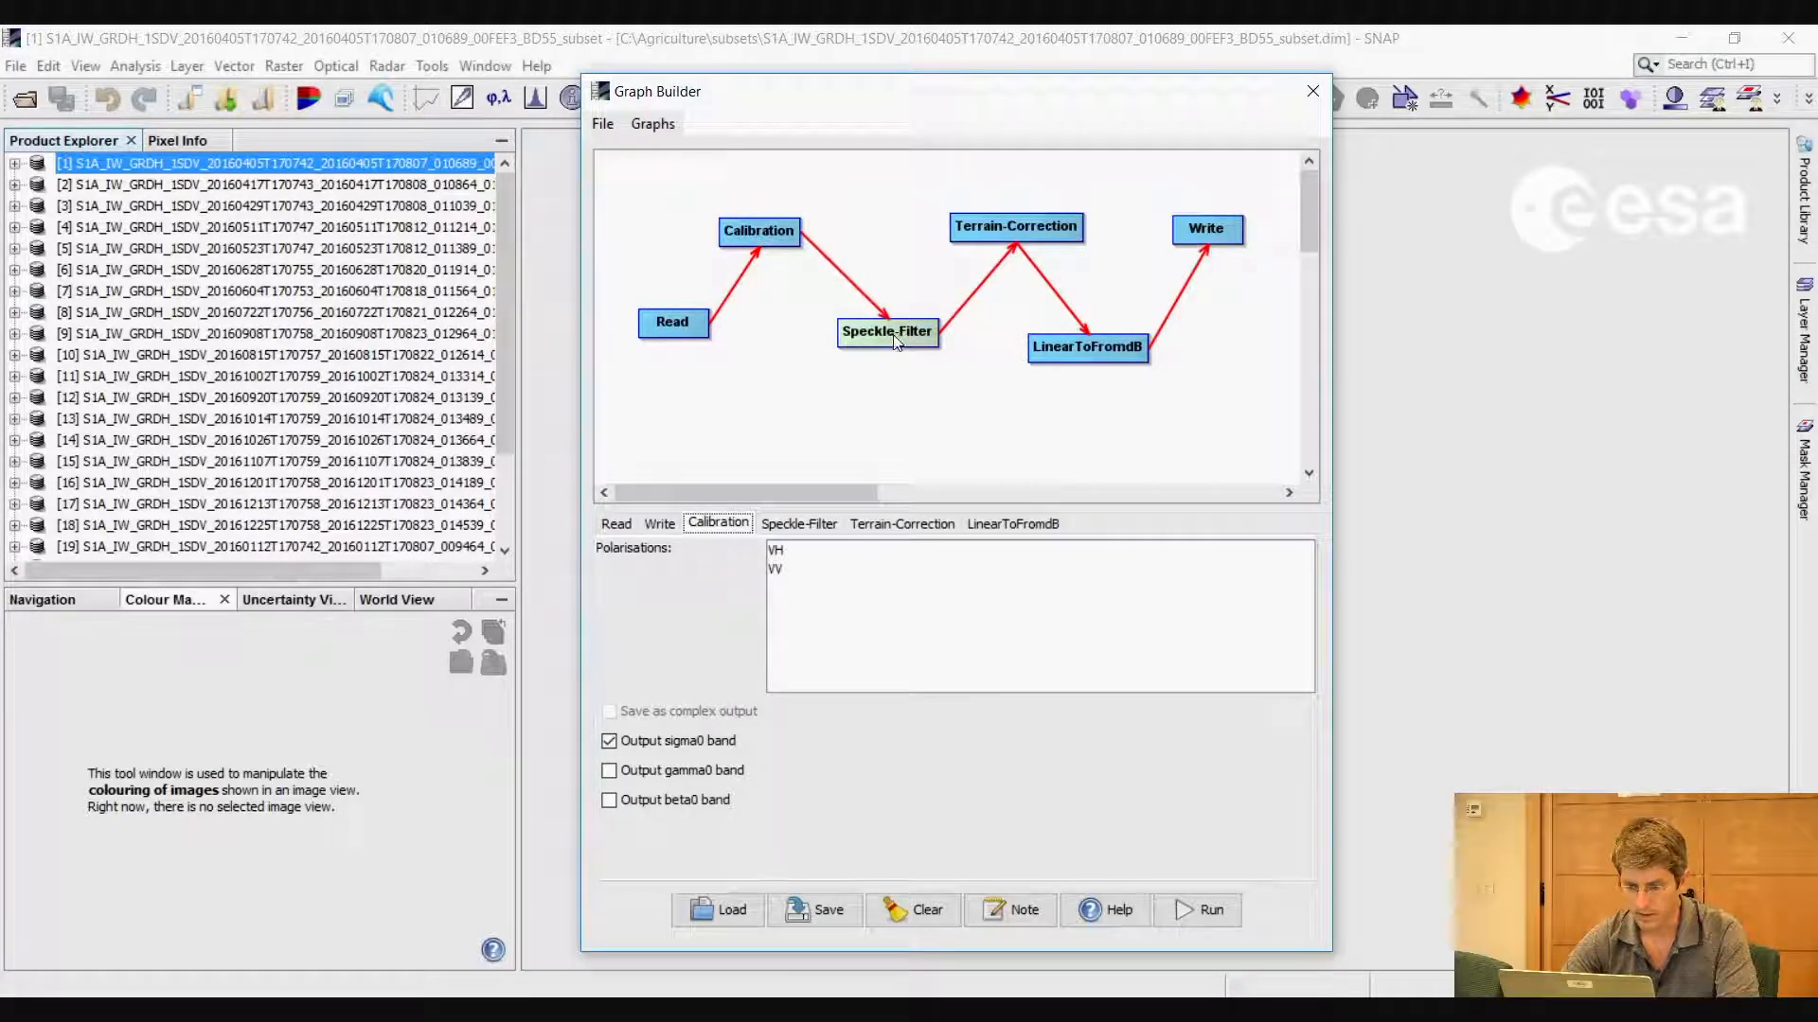
Set the Speckle-Filter operator's filter to Lee and review the LinearToFromdB and Write parameters
{"action": "left_click", "coordinate": [893, 339]}
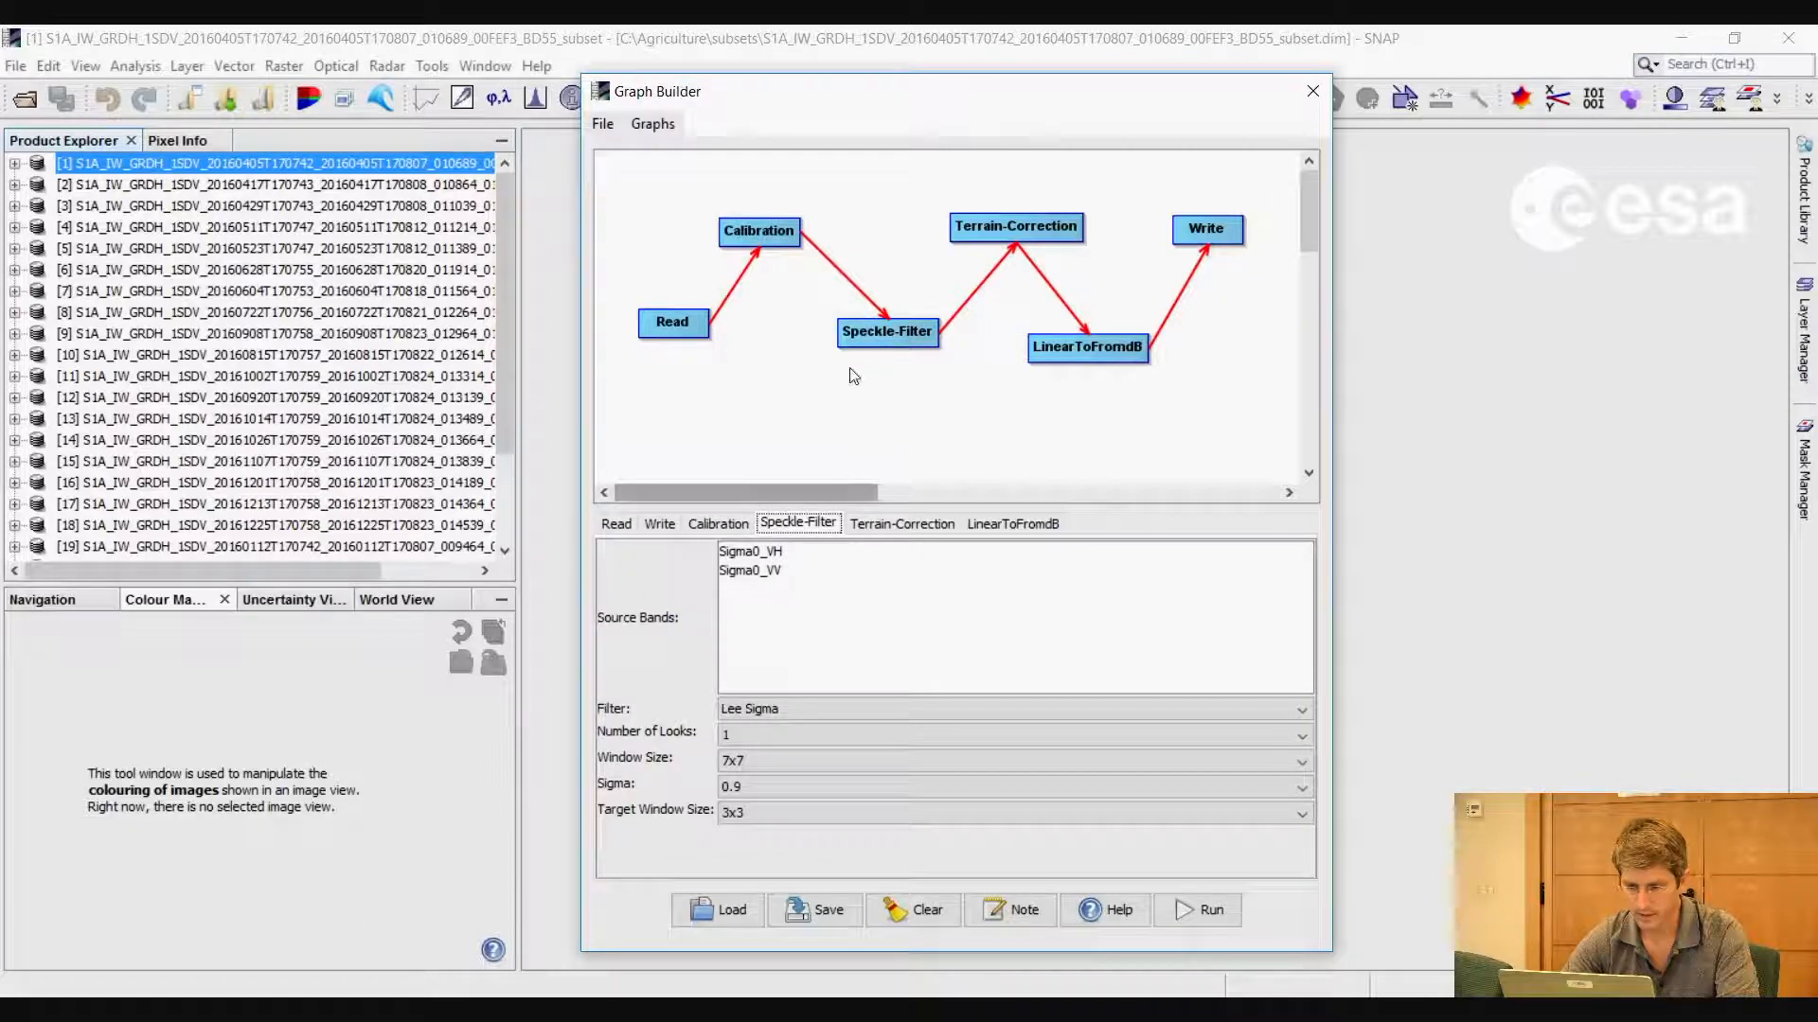
{"action": "left_click", "coordinate": [1298, 709]}
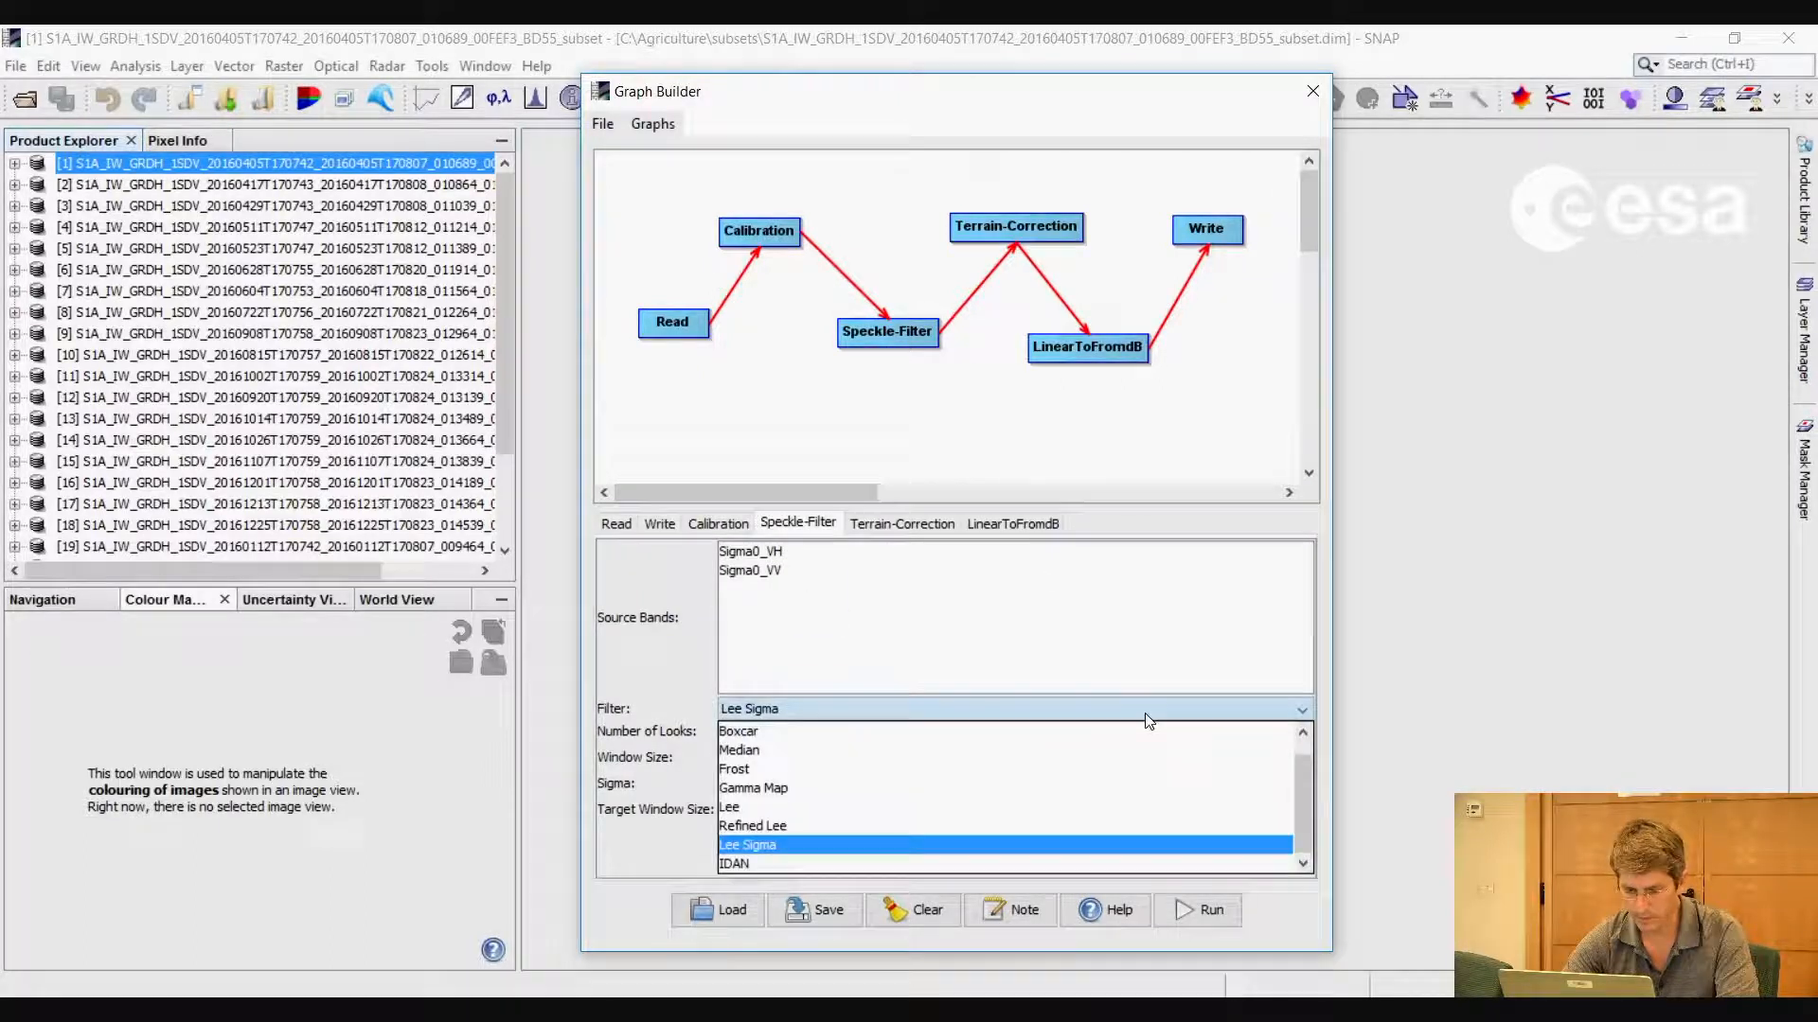
{"action": "left_click", "coordinate": [757, 809]}
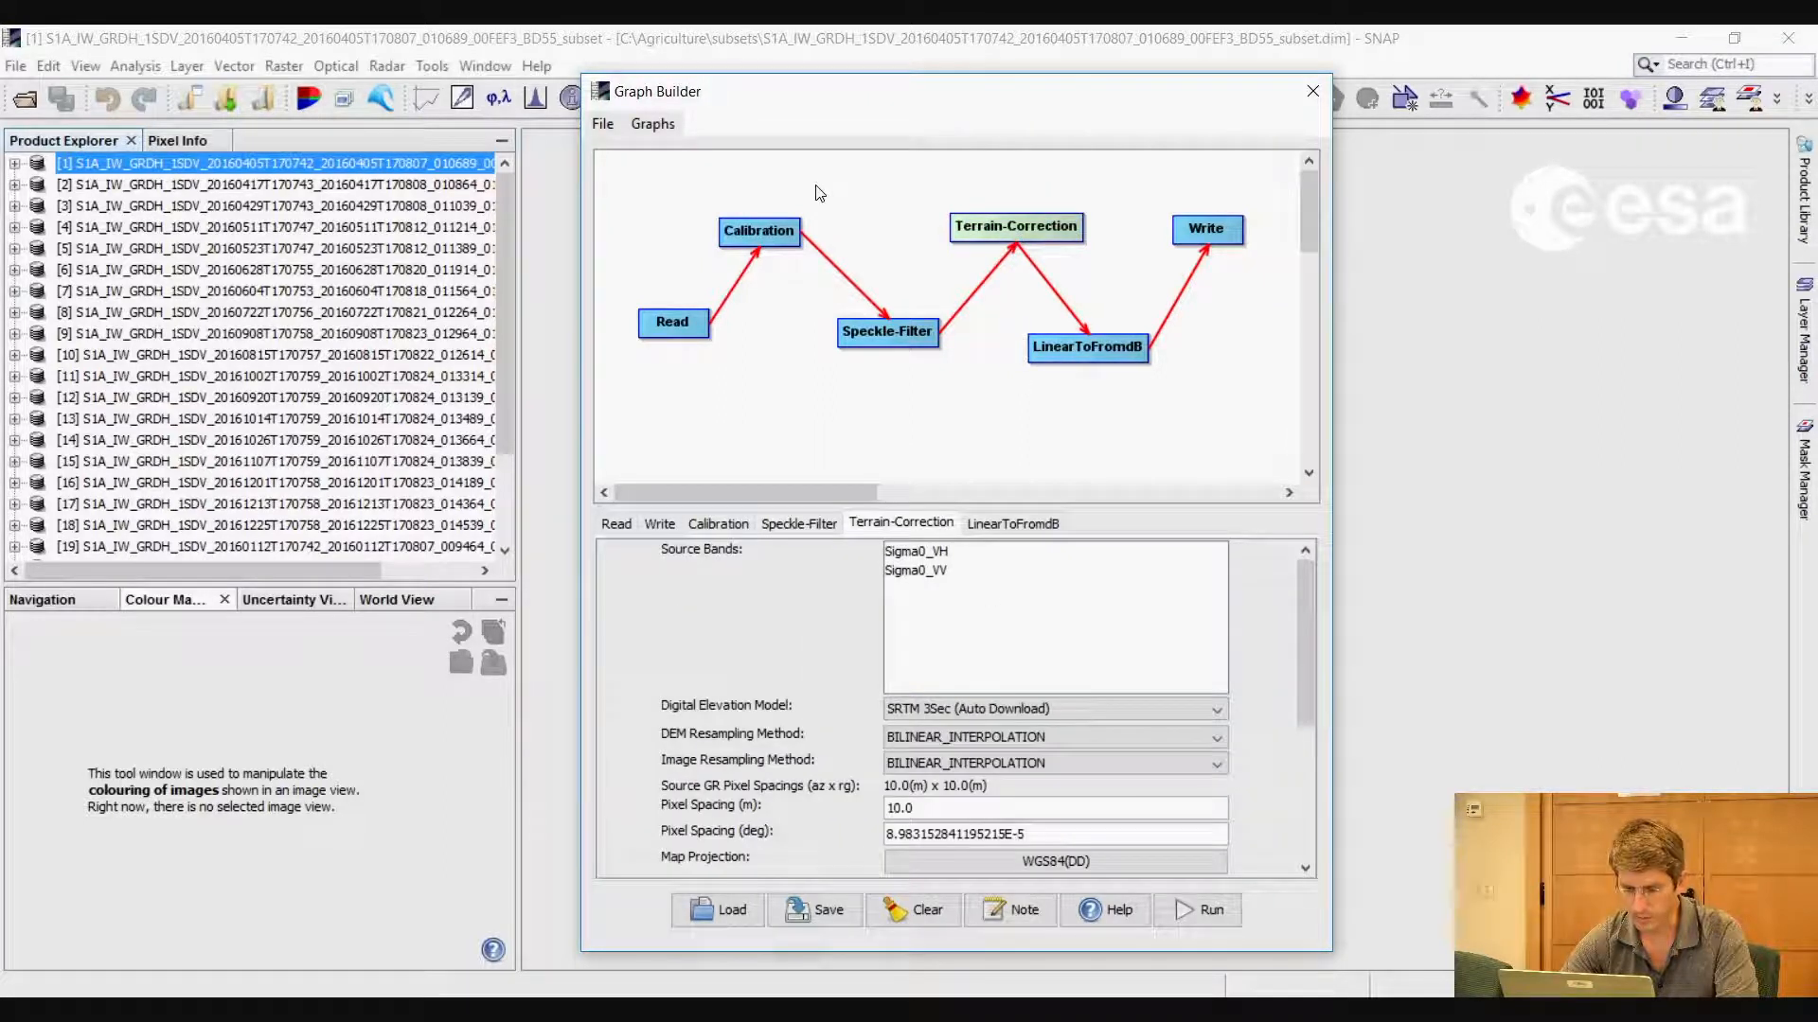
{"action": "left_click", "coordinate": [1067, 353]}
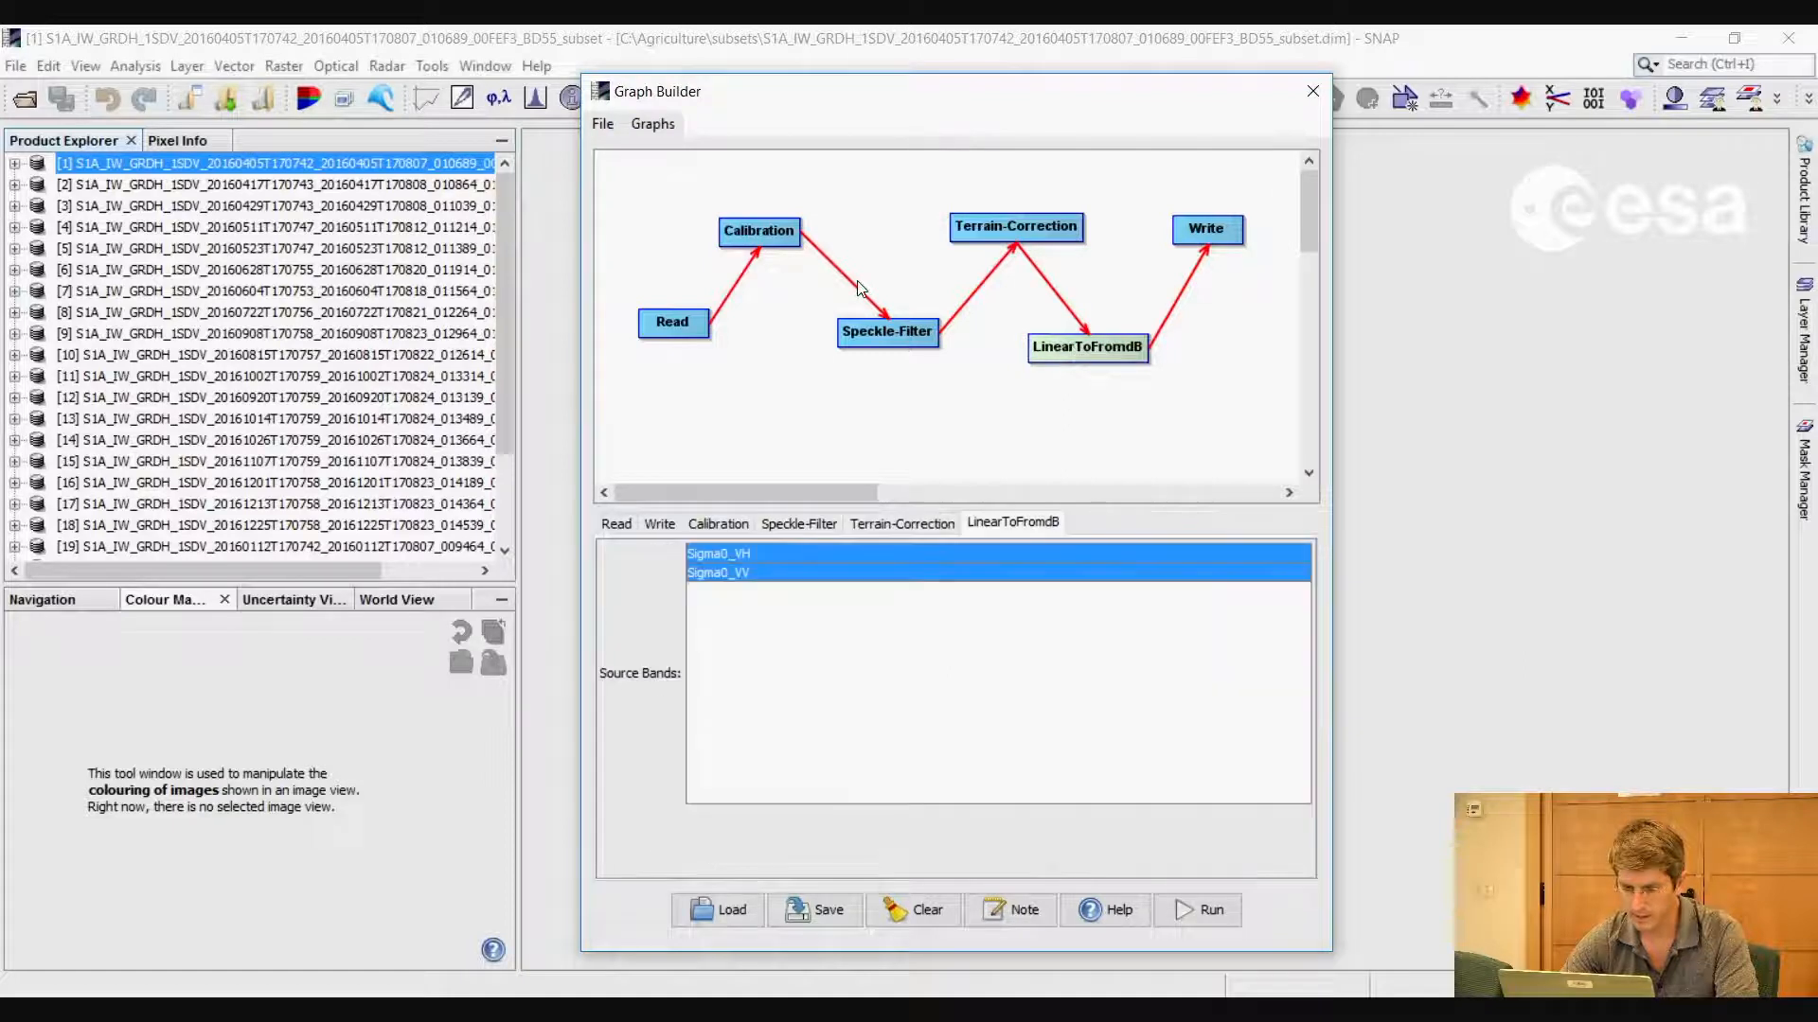
{"action": "left_click", "coordinate": [1204, 230]}
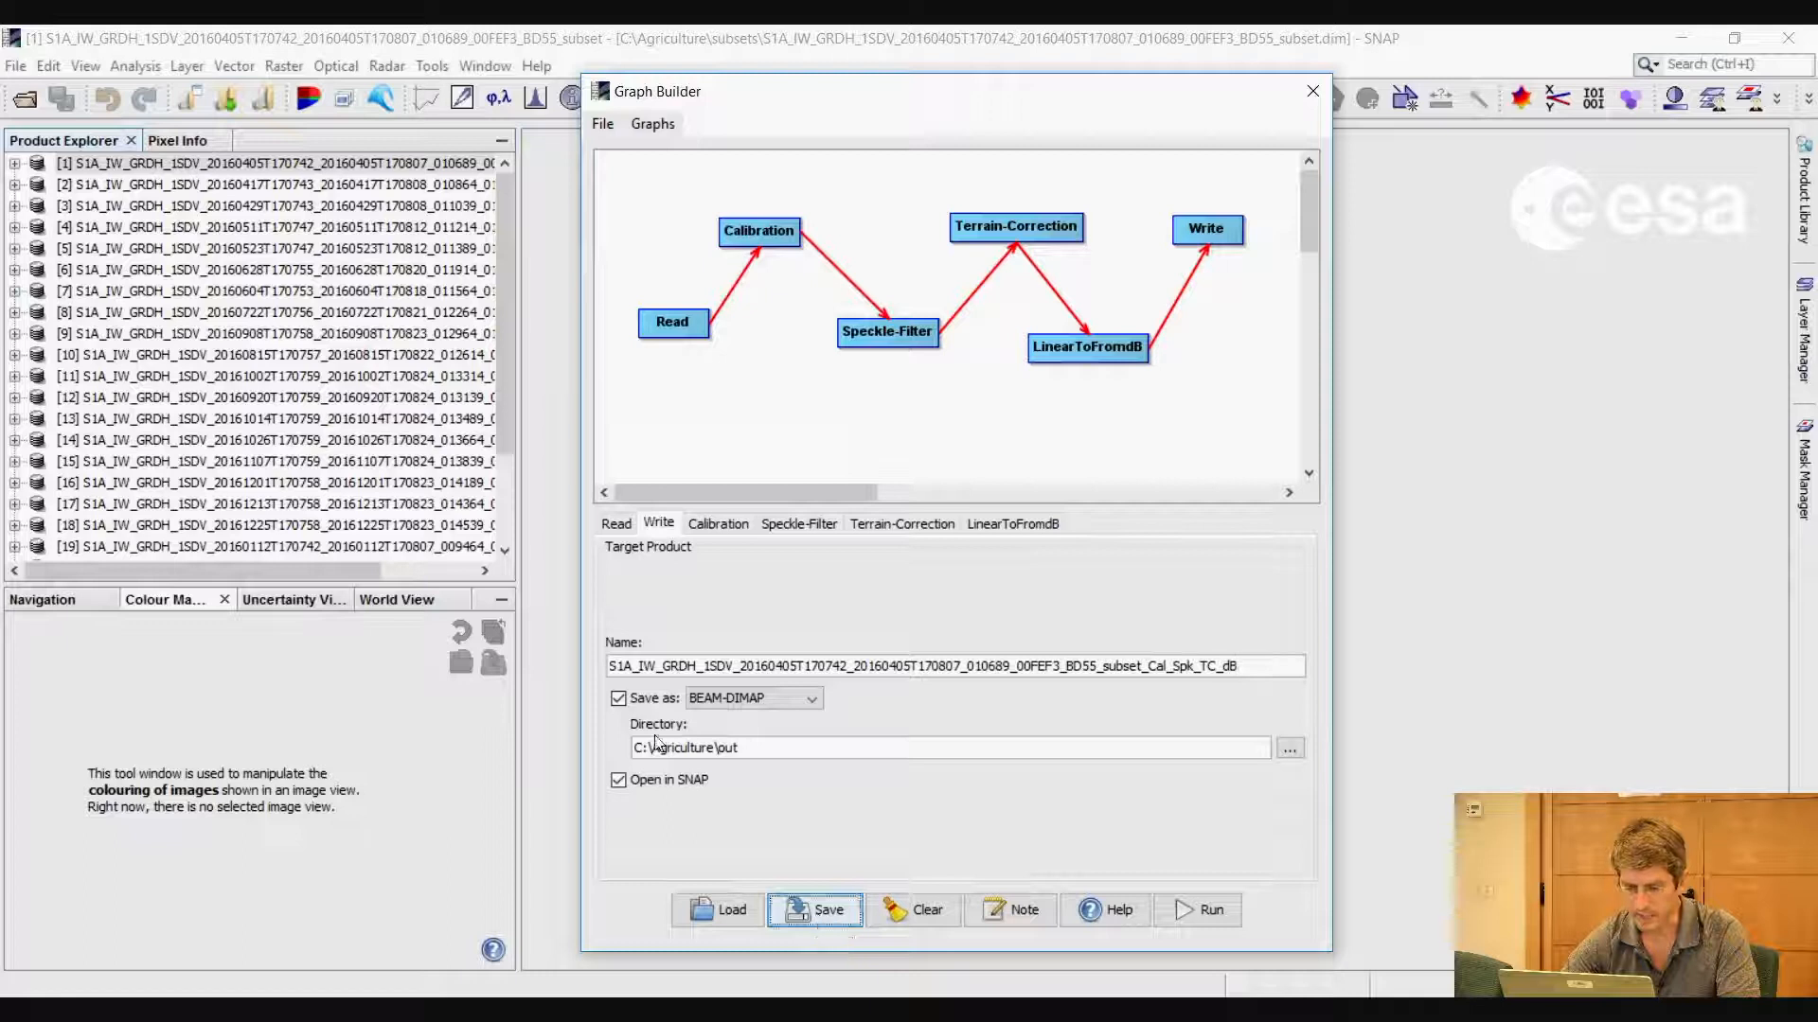
Save the graph as Agriculture_graph.xml in the Agriculture folder and close the Graph Builder
{"action": "left_click", "coordinate": [818, 912]}
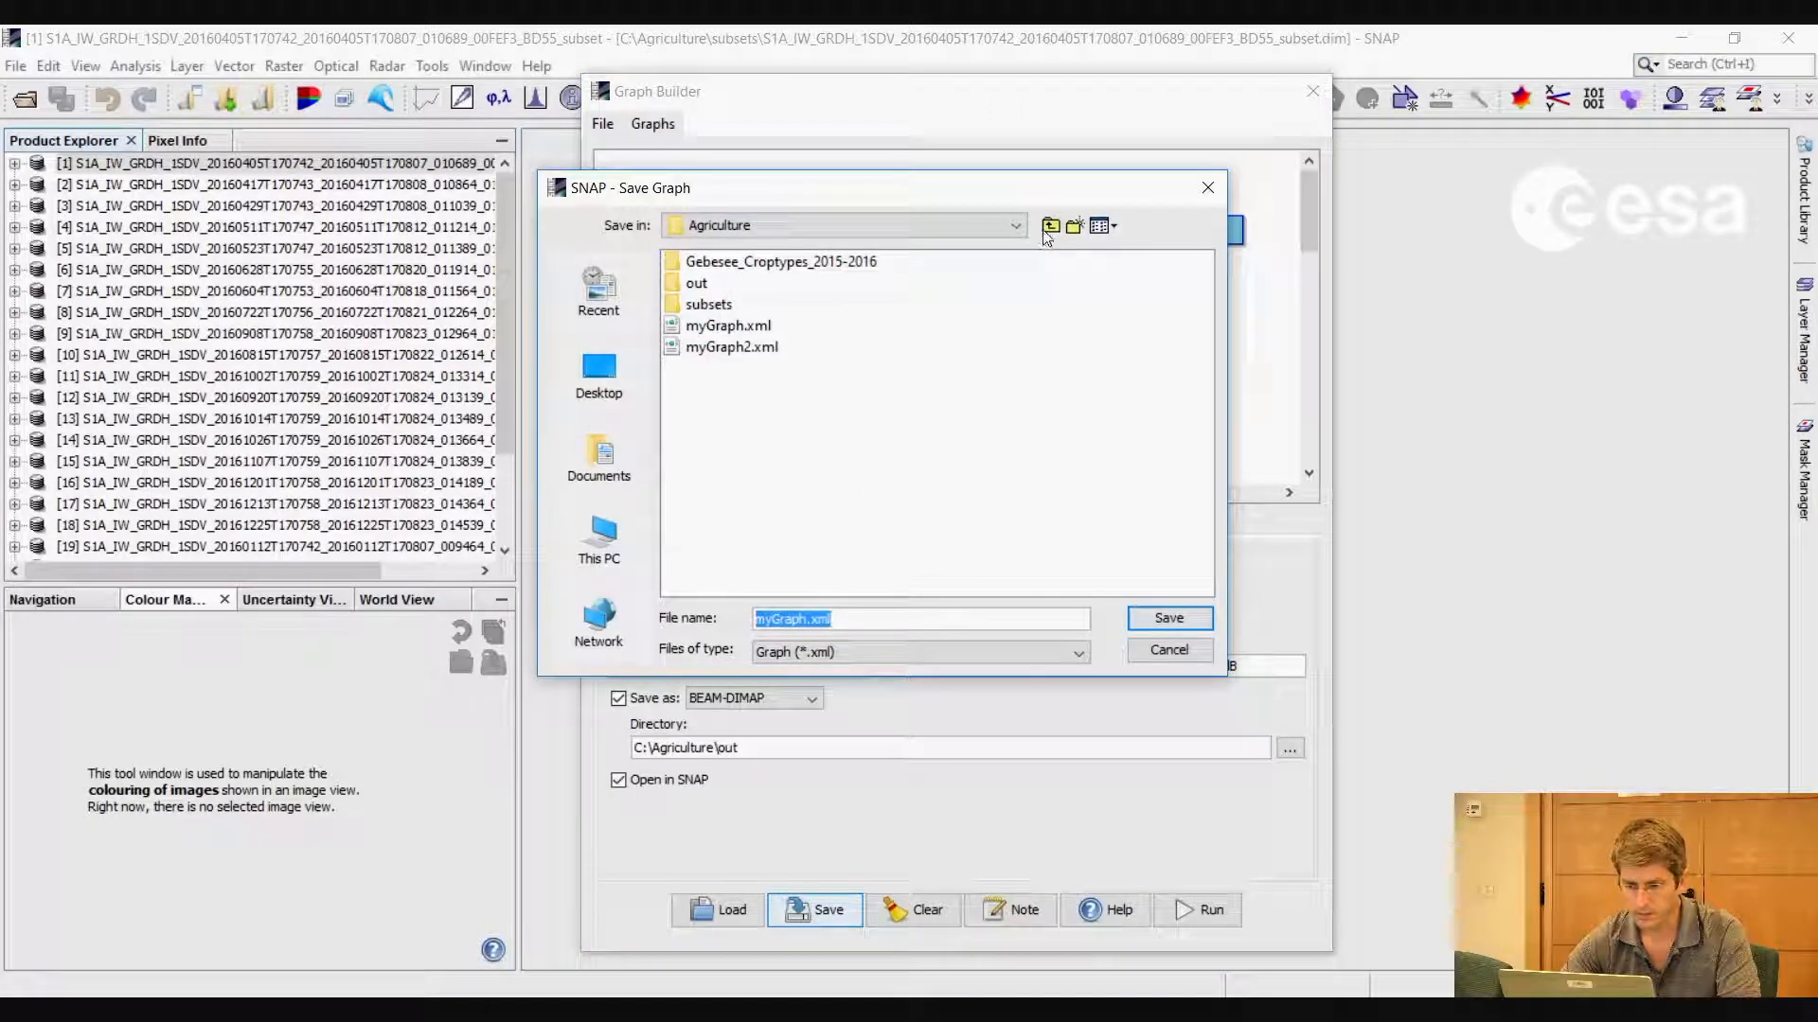
{"action": "left_click_drag", "start_coordinate": [810, 620], "coordinate": [738, 625]}
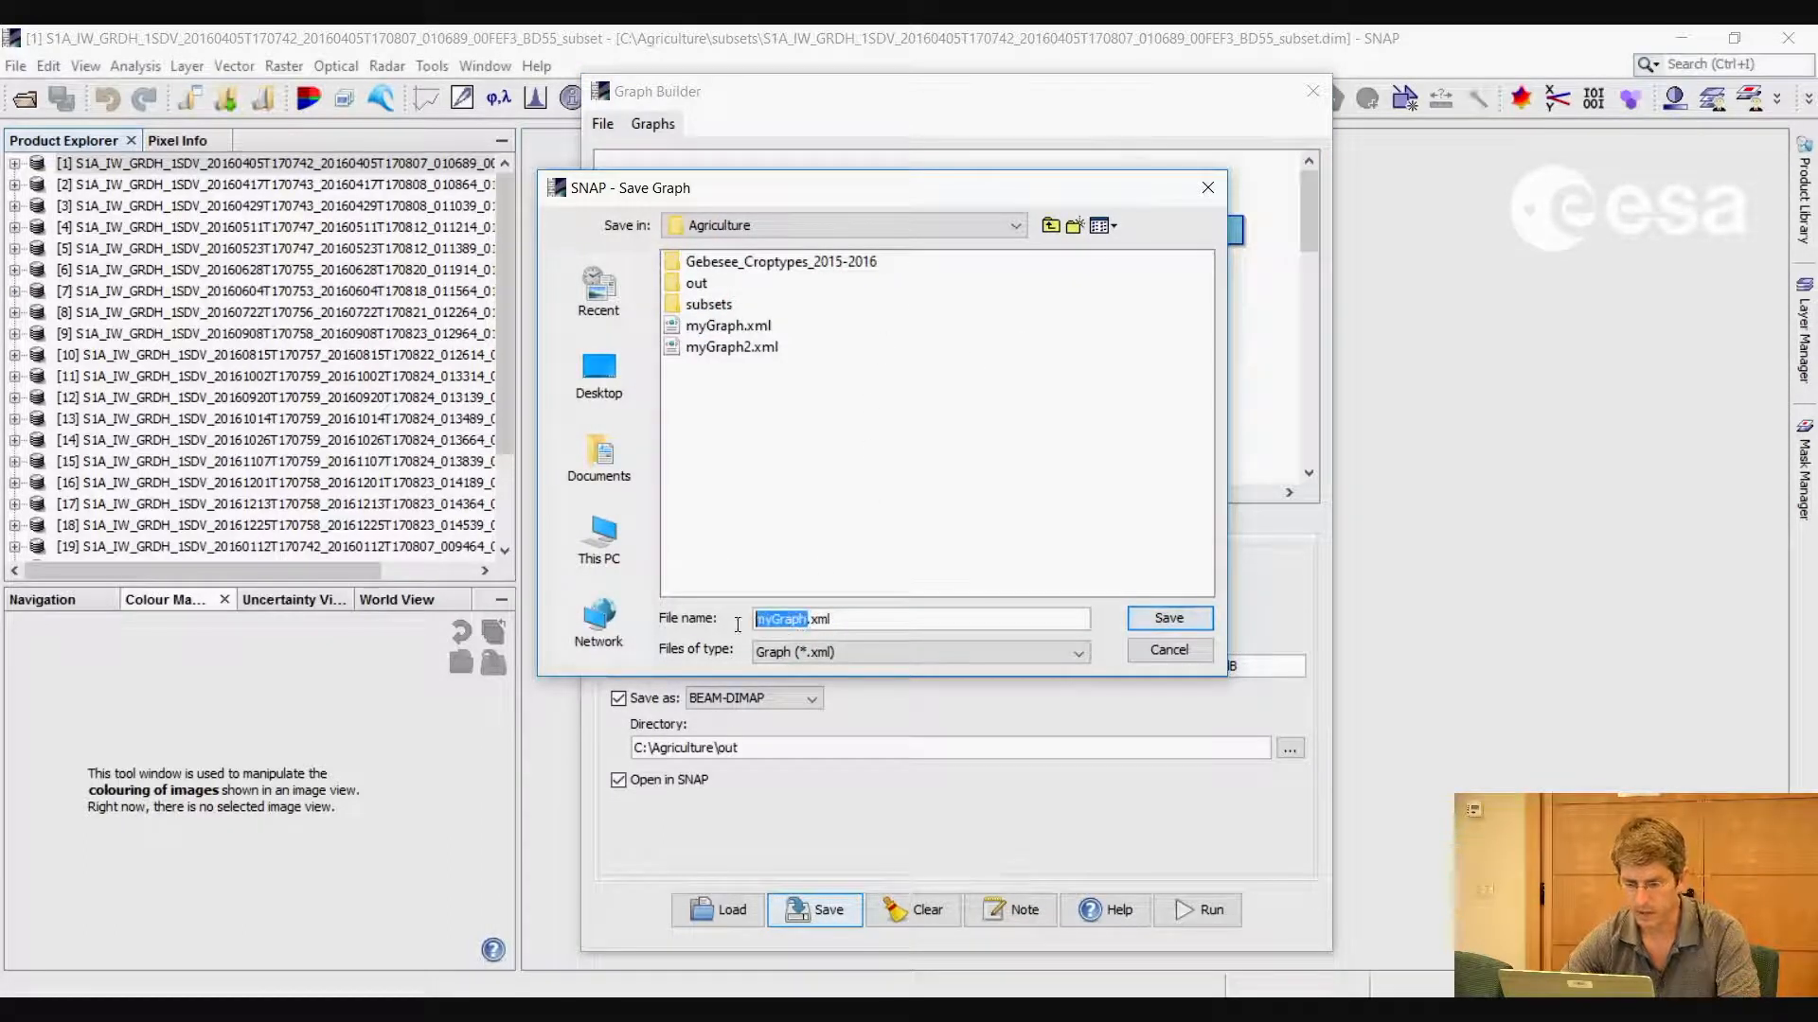
{"action": "type", "text": "P"}
{"action": "key", "text": "BackSpace"}
{"action": "type", "text": "Agricult"}
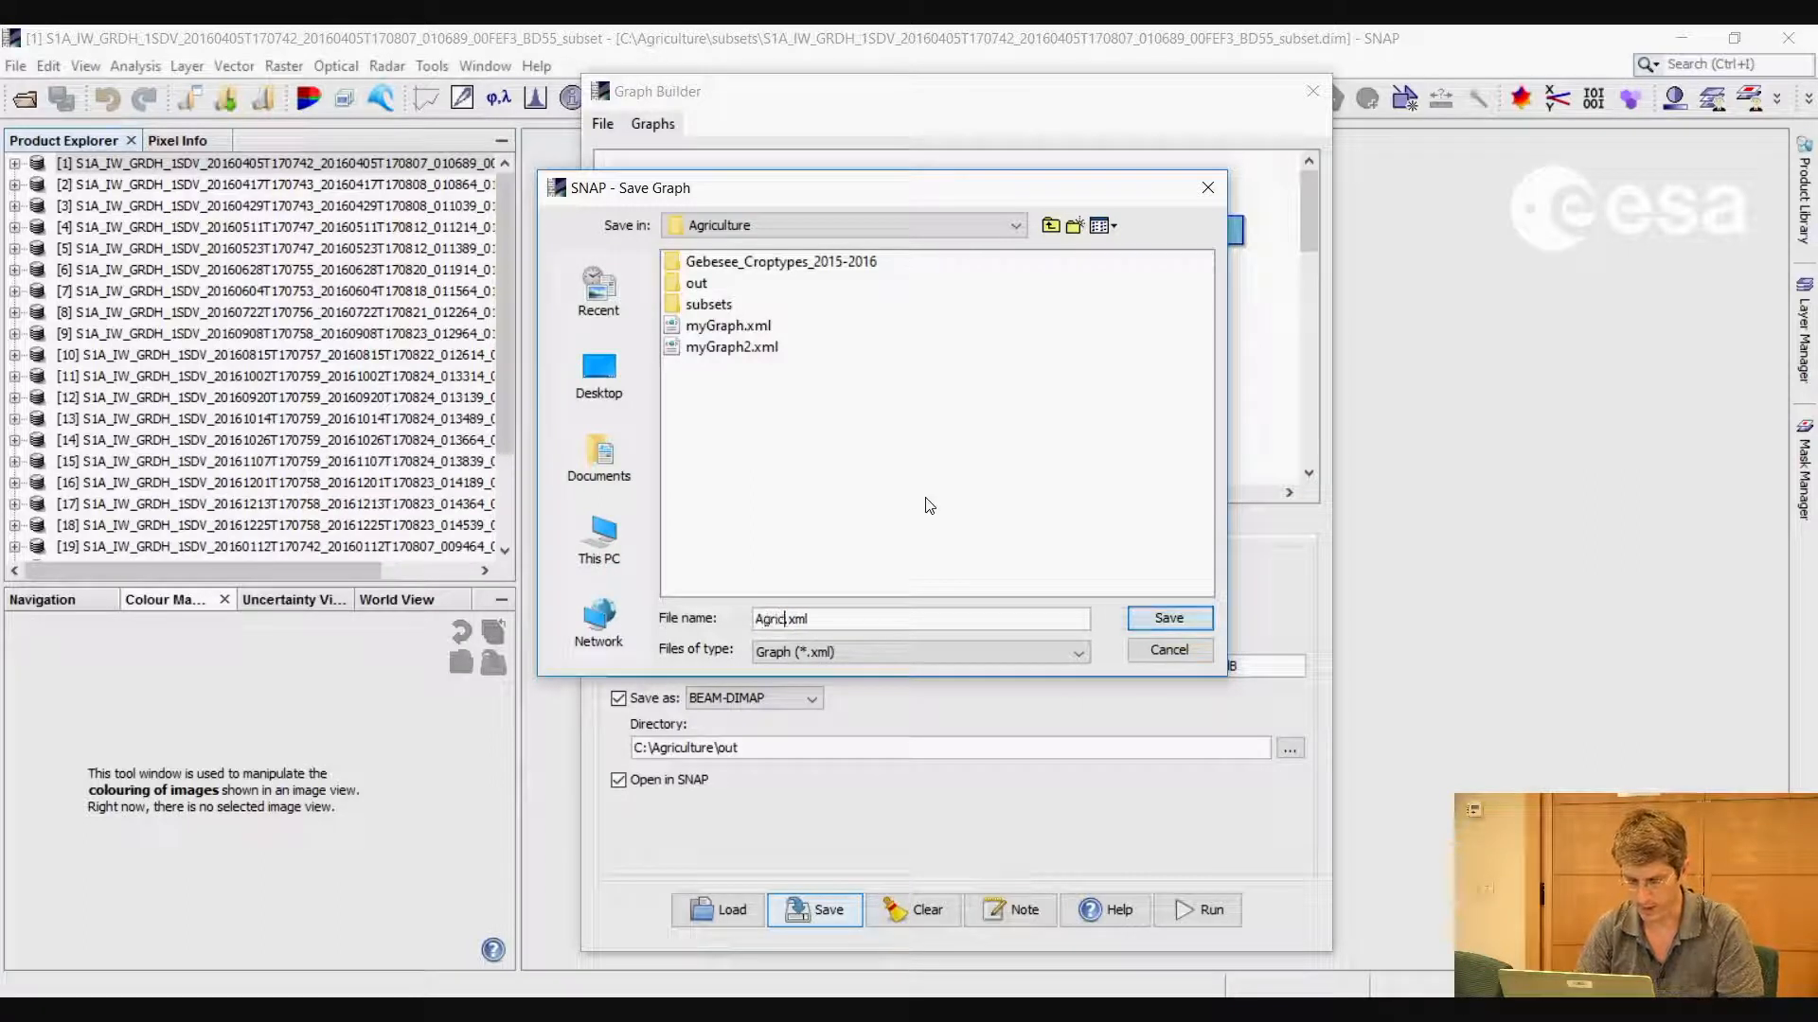
{"action": "type", "text": "ure"}
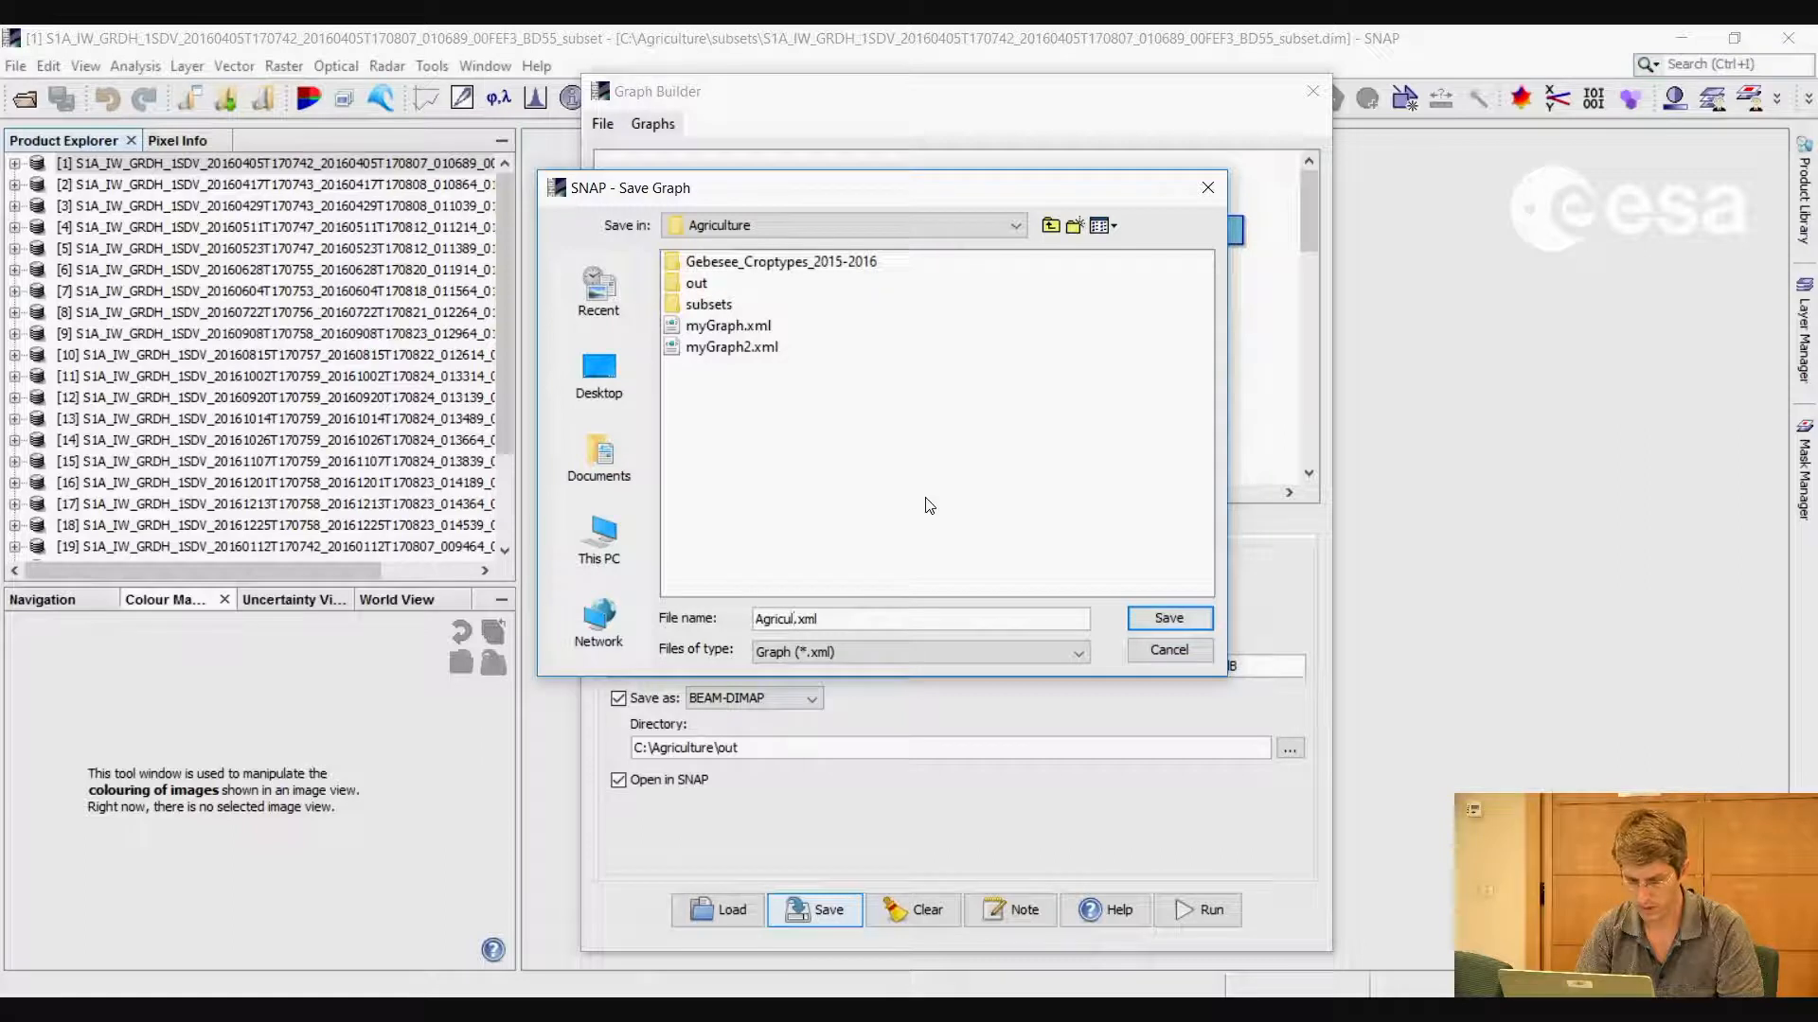
{"action": "type", "text": "_graph"}
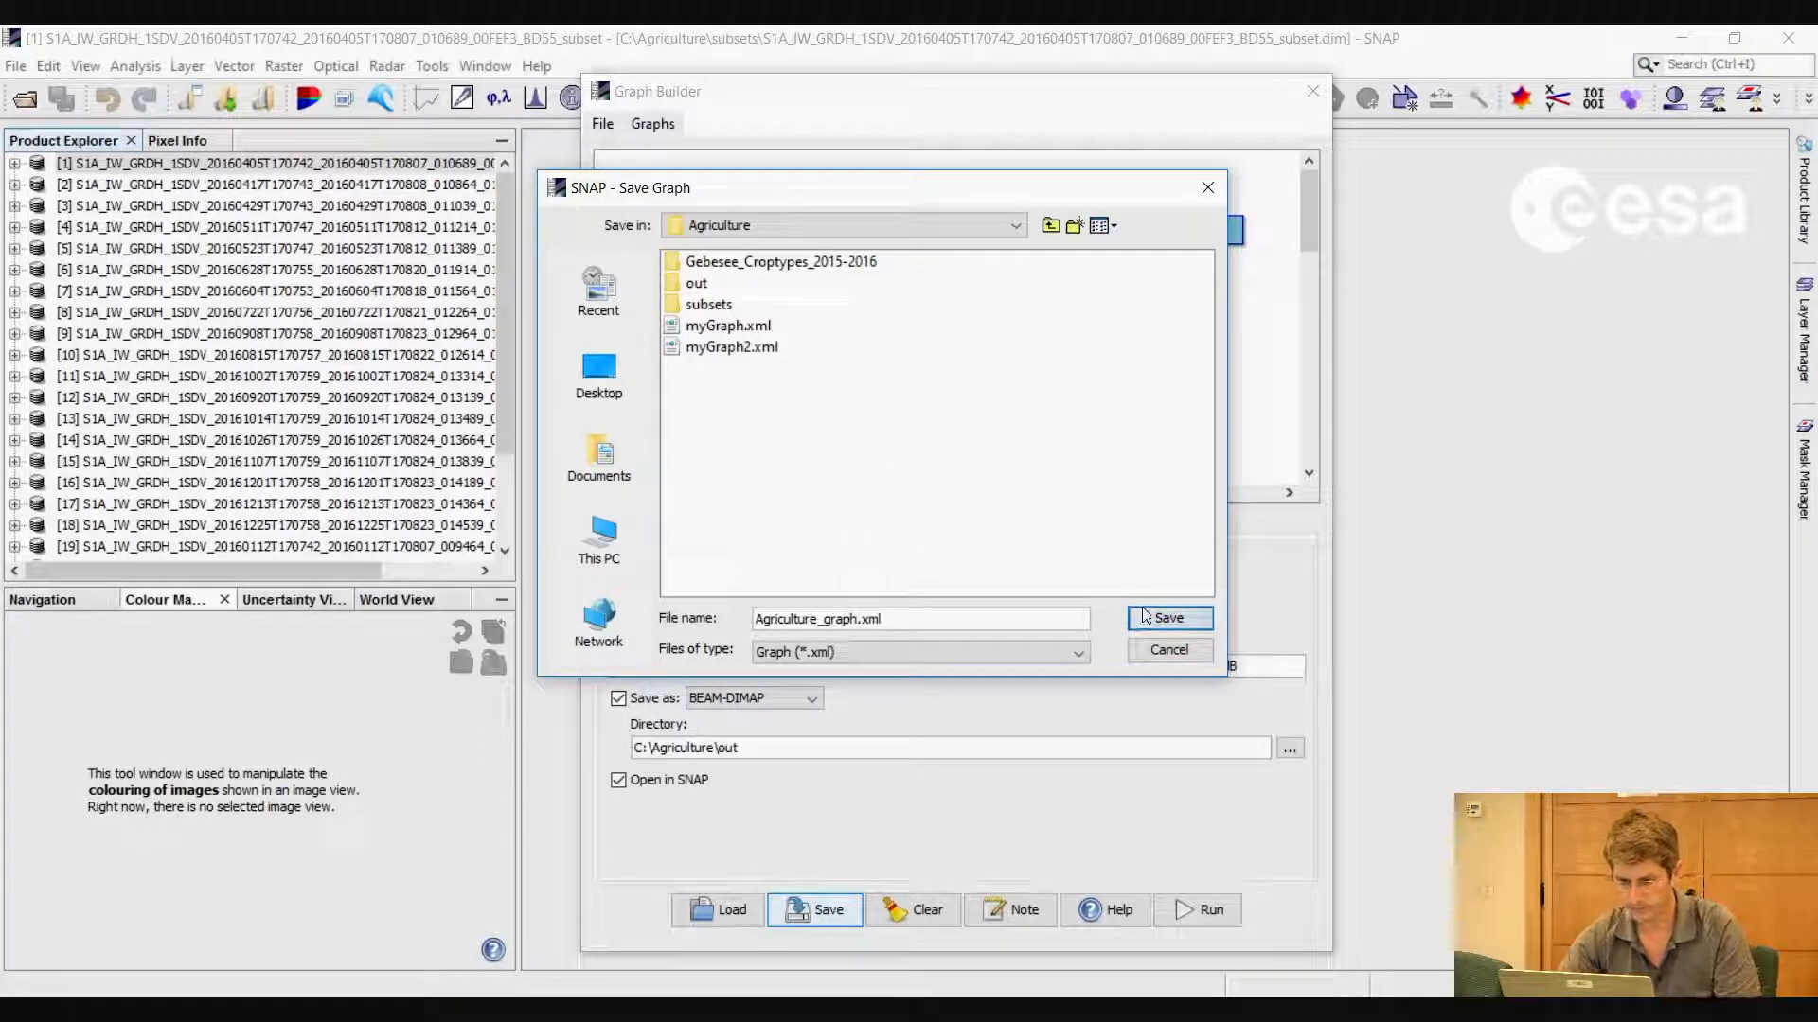
{"action": "key", "text": "Return"}
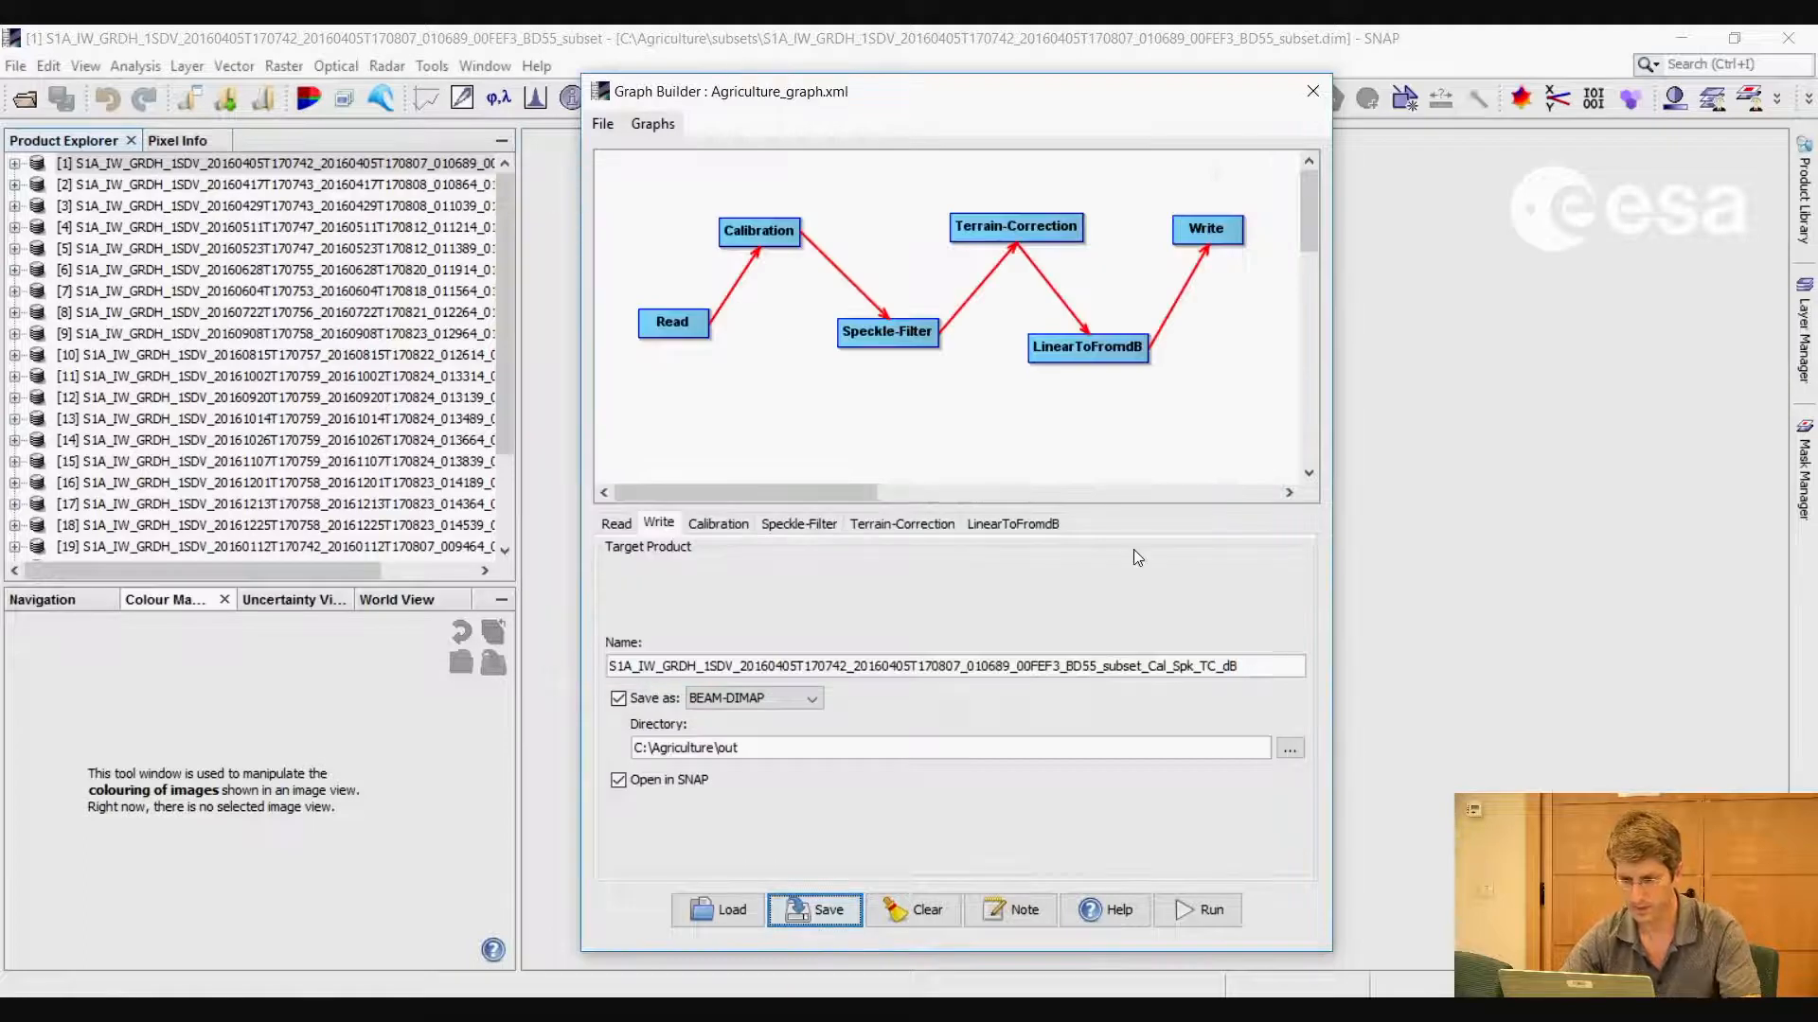
{"action": "left_click", "coordinate": [1312, 91]}
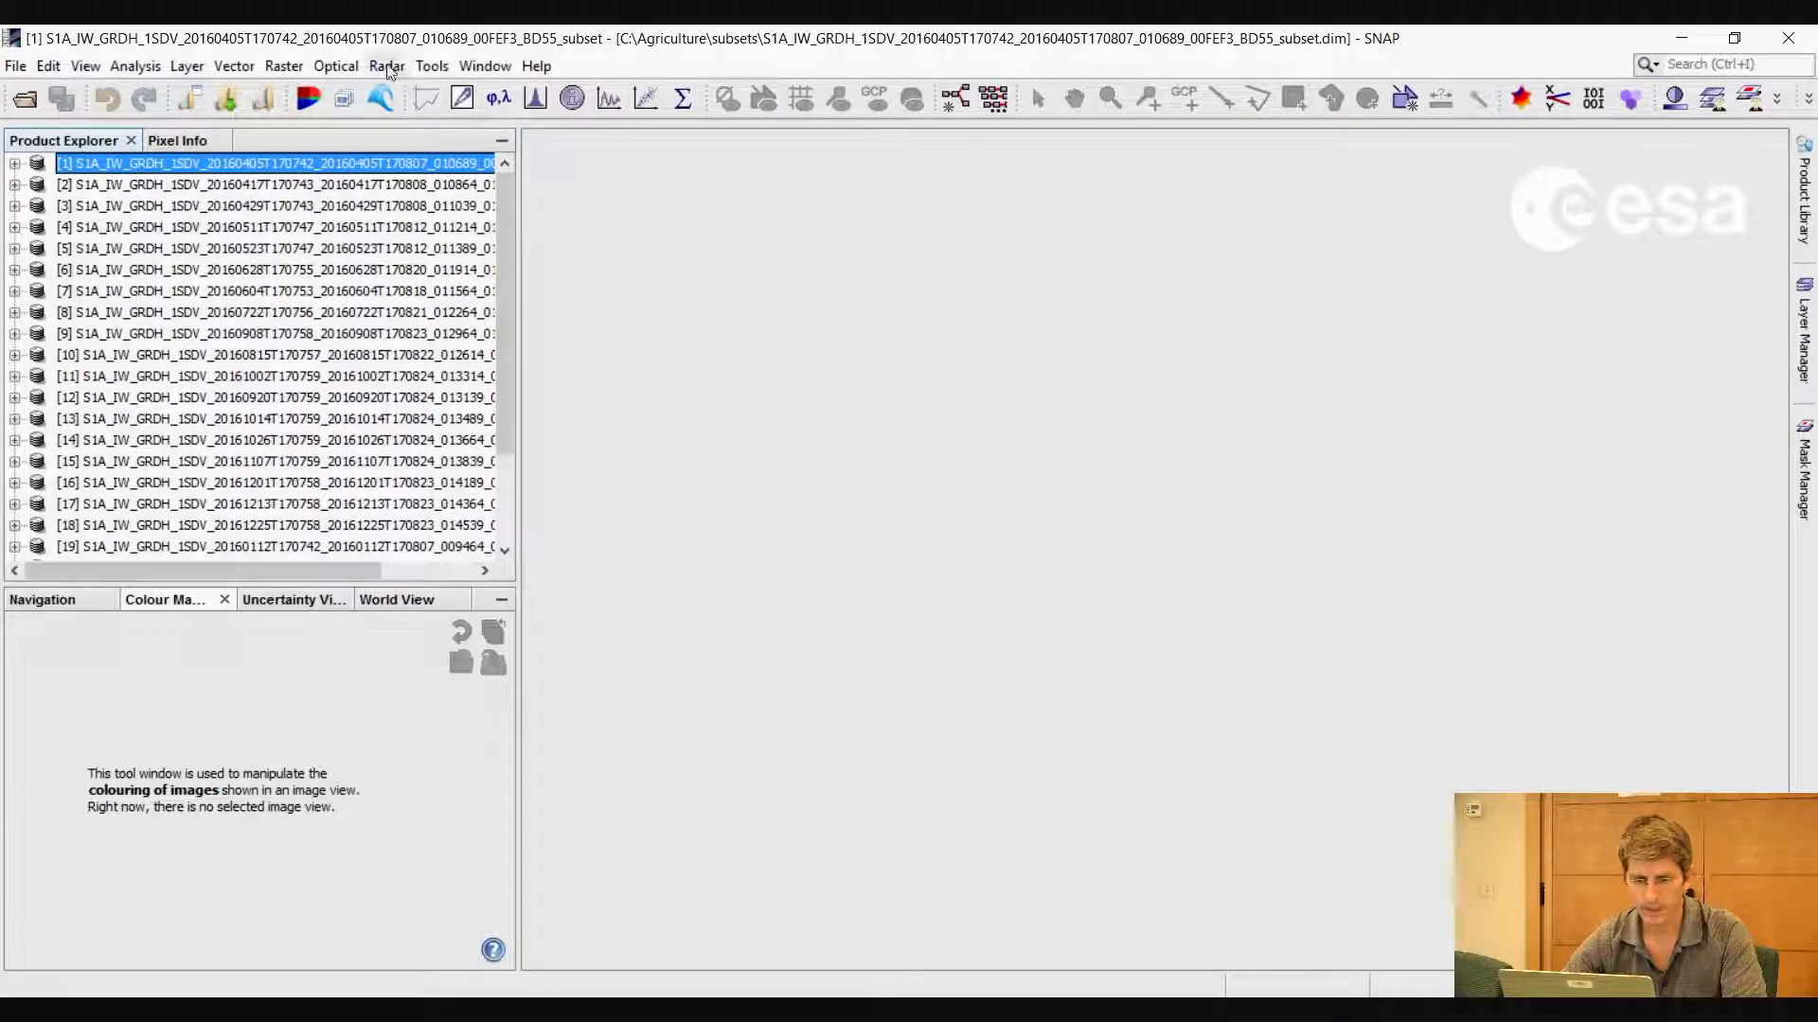
Open Batch Processing and add all opened products to its input list
{"action": "left_click", "coordinate": [431, 65]}
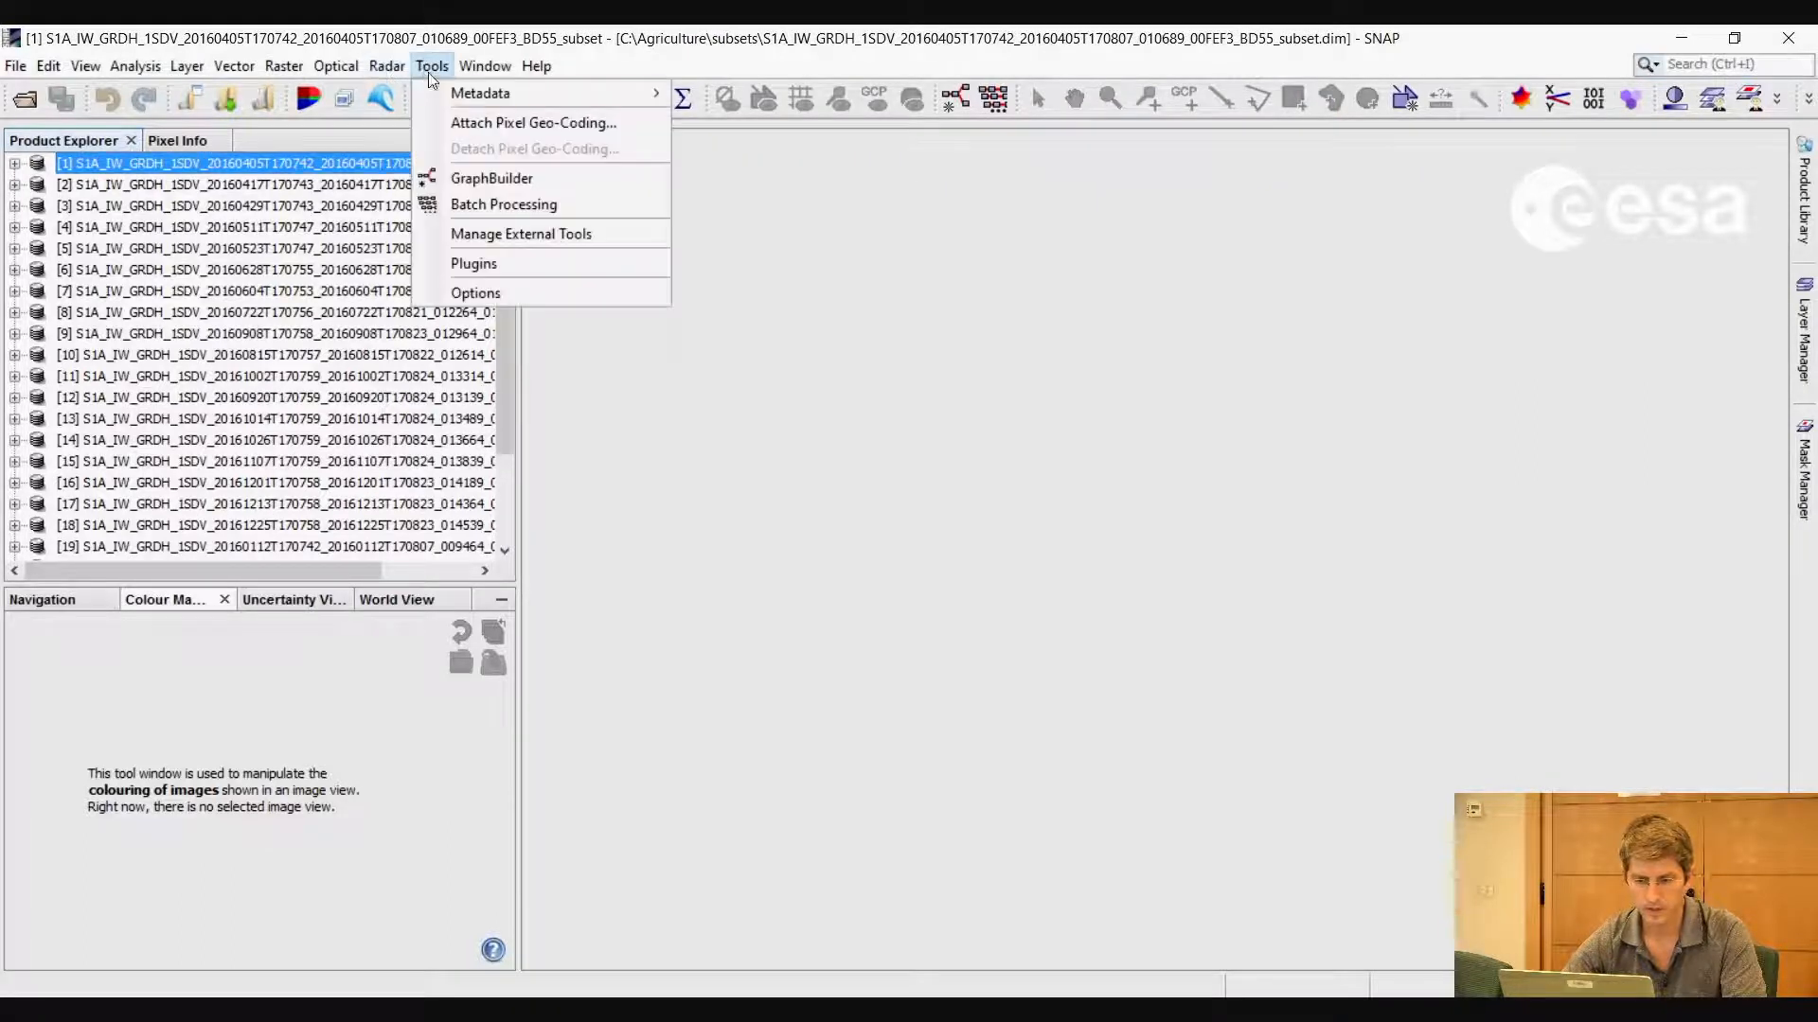
{"action": "left_click", "coordinate": [489, 202]}
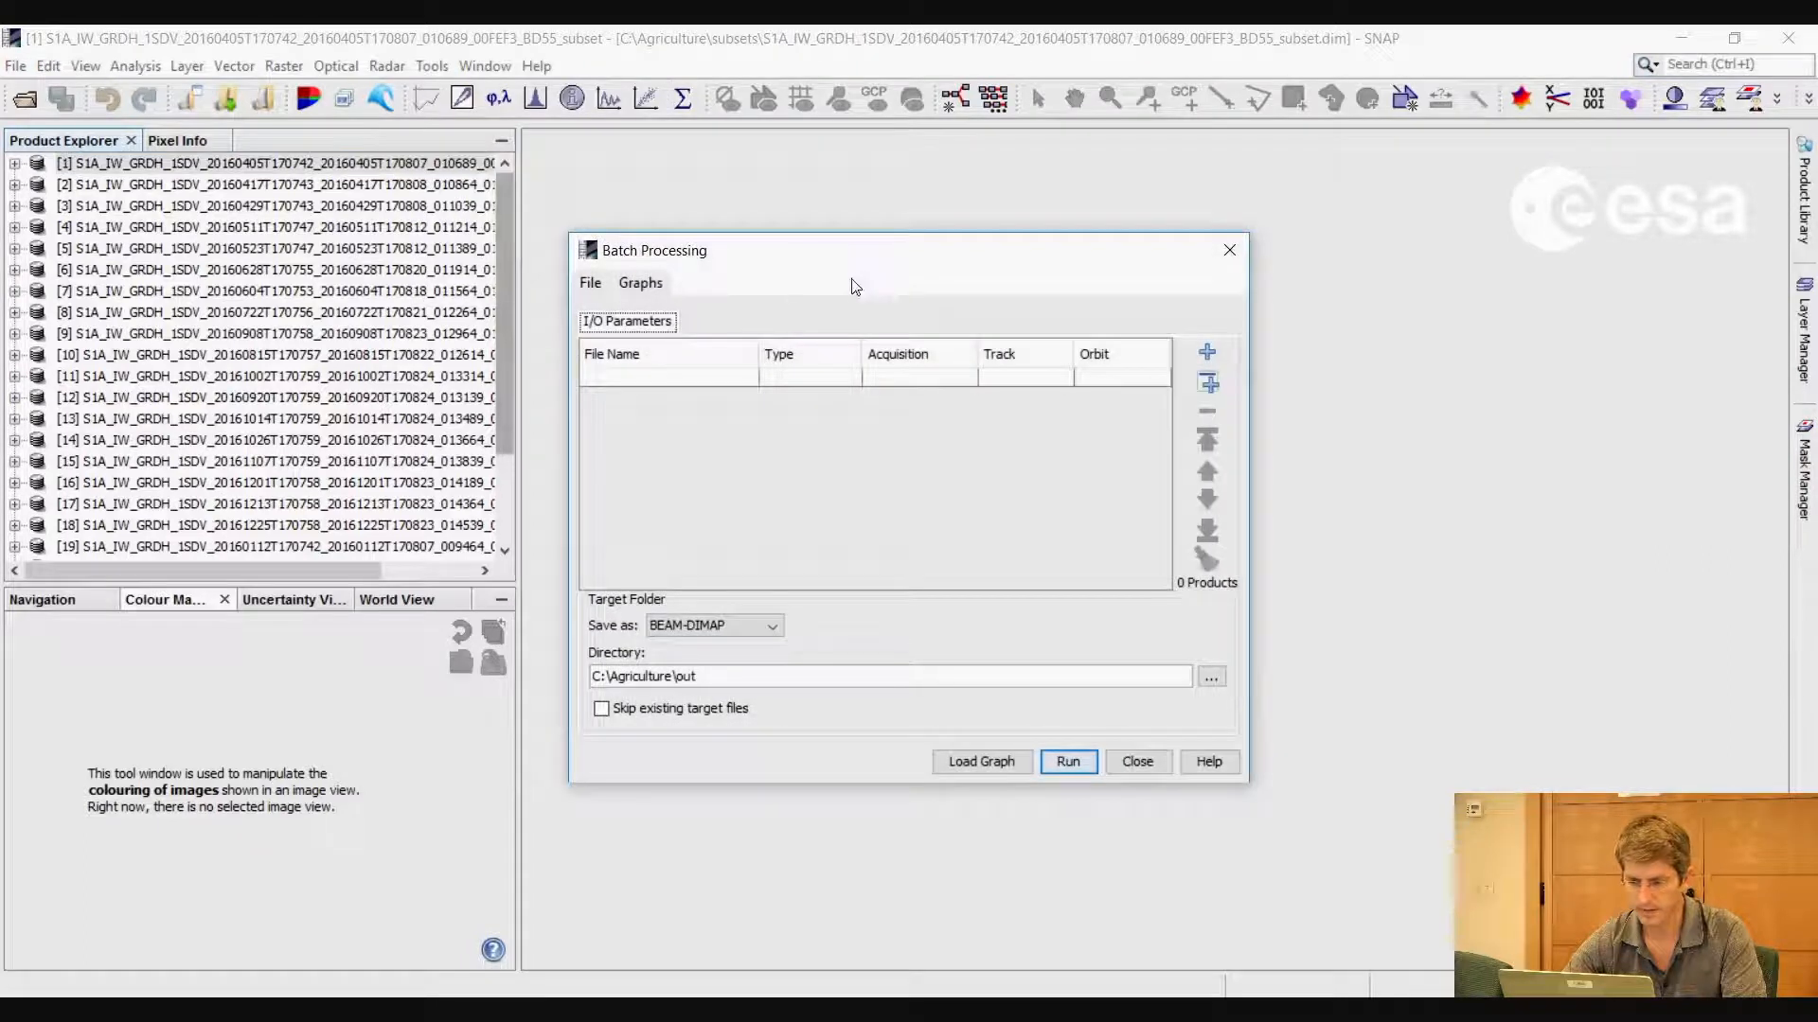
{"action": "left_click_drag", "start_coordinate": [895, 257], "coordinate": [919, 234]}
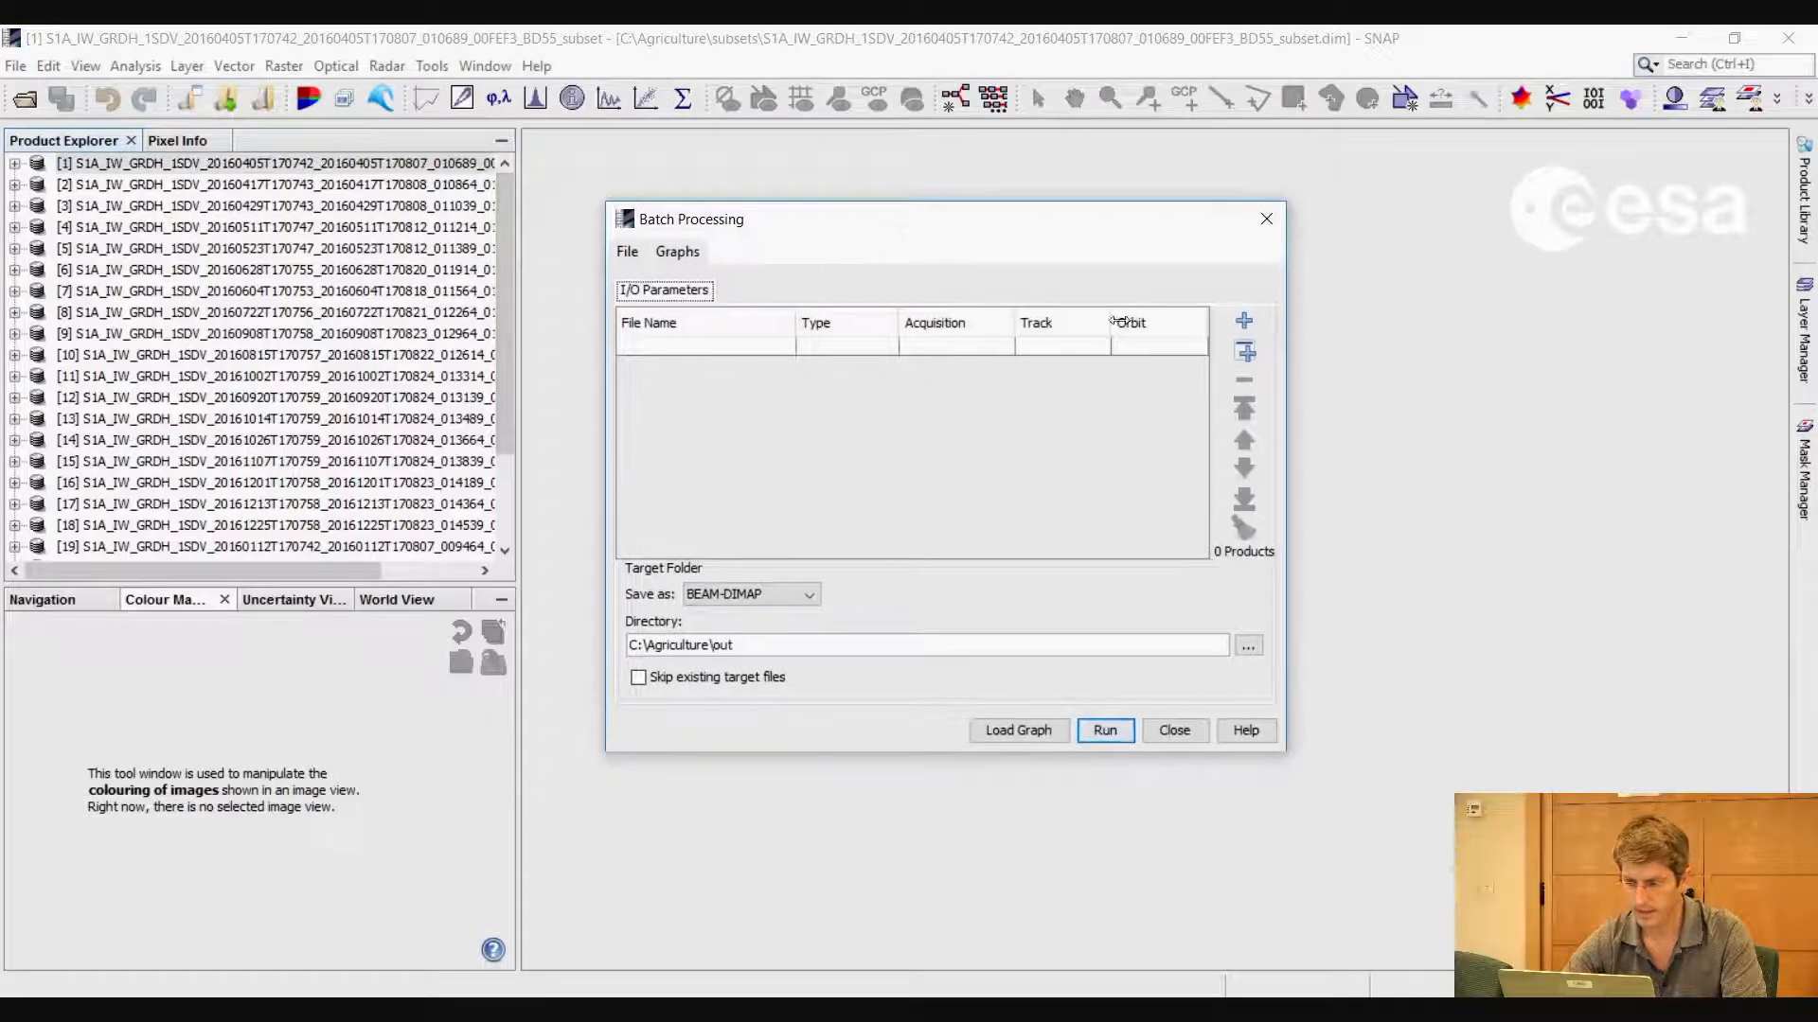
{"action": "left_click", "coordinate": [1246, 354]}
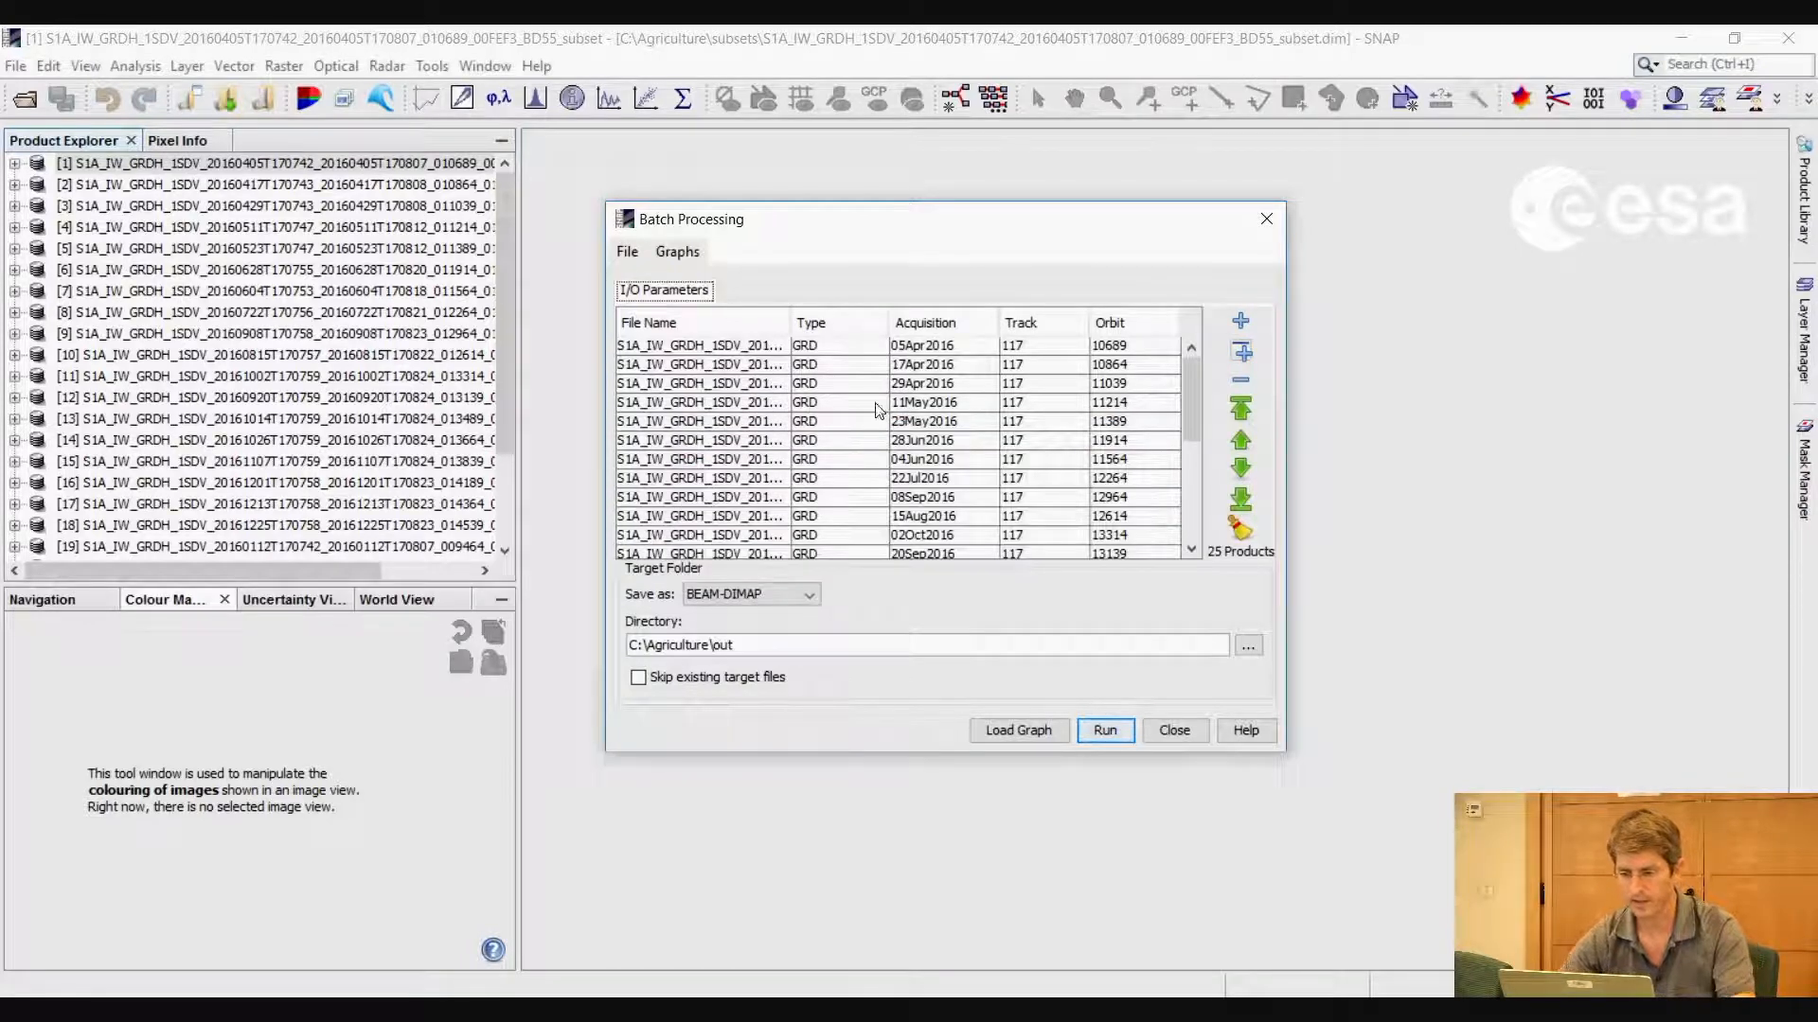
{"action": "left_click_drag", "start_coordinate": [1191, 397], "coordinate": [1190, 359]}
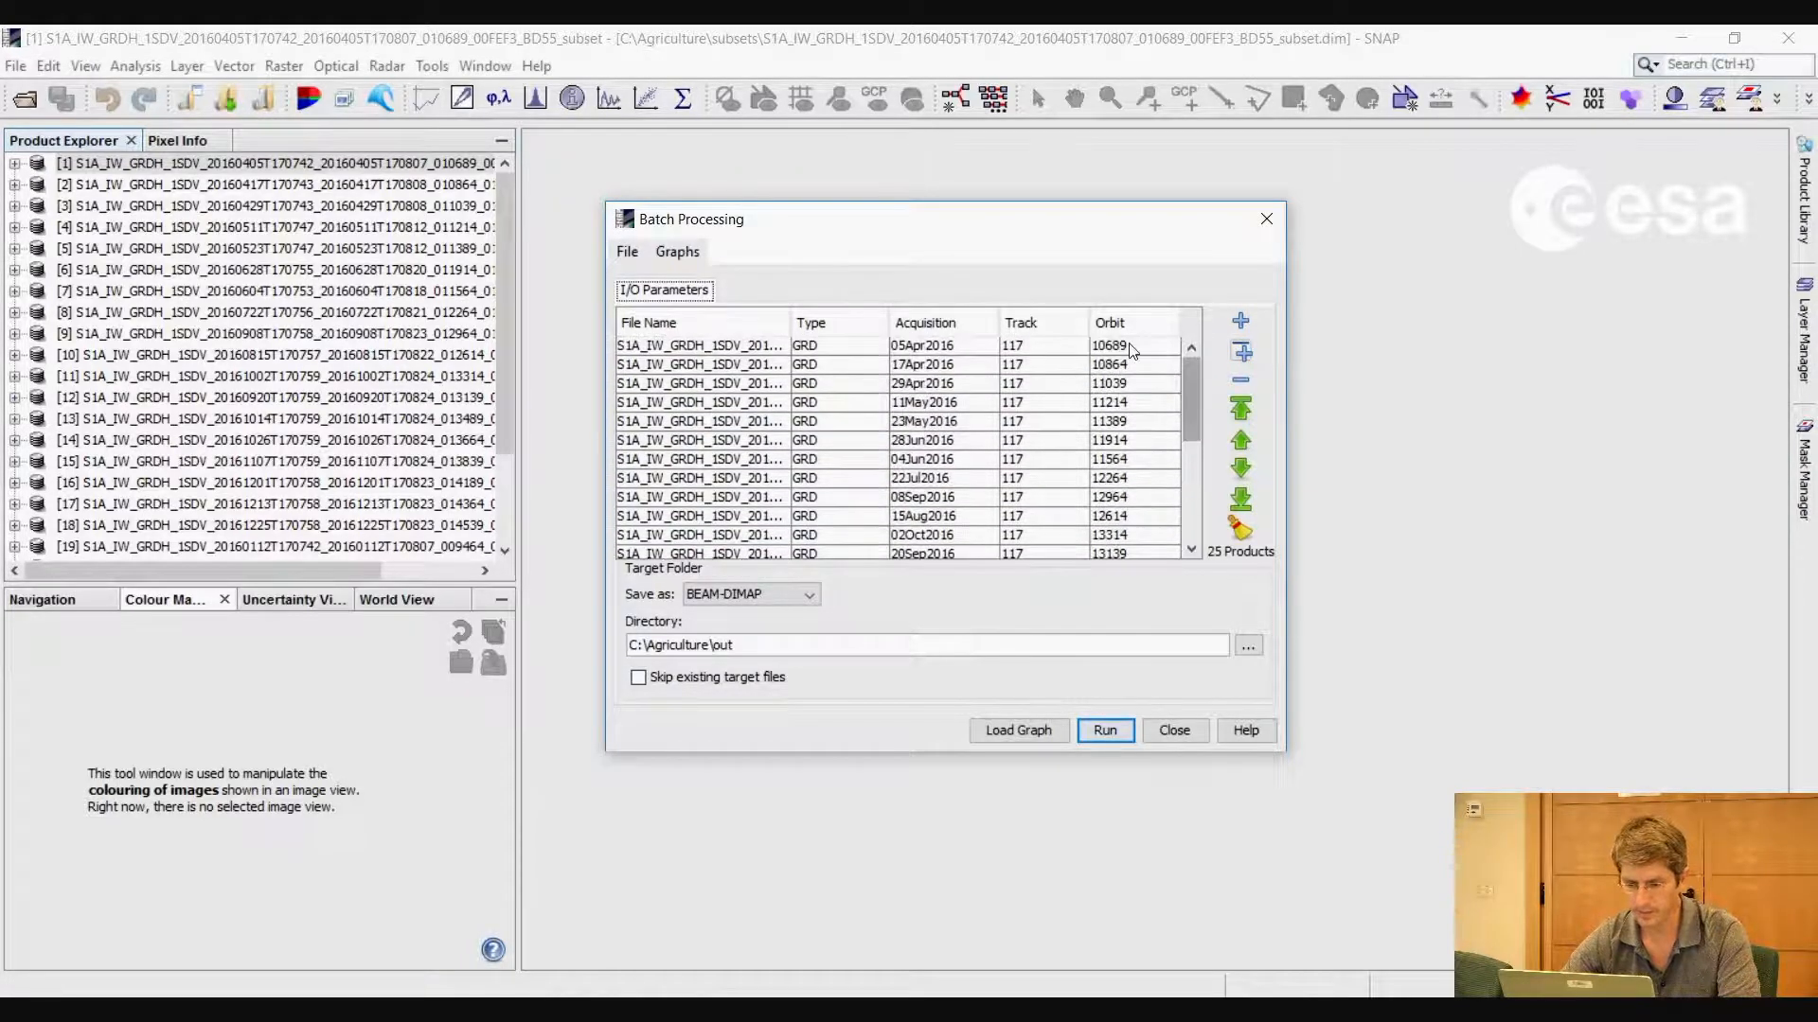
Load Agriculture_graph.xml into the batch and check the parameters of its calibration, speckle filter, terrain correction and dB conversion operators
{"action": "left_click", "coordinate": [1038, 732]}
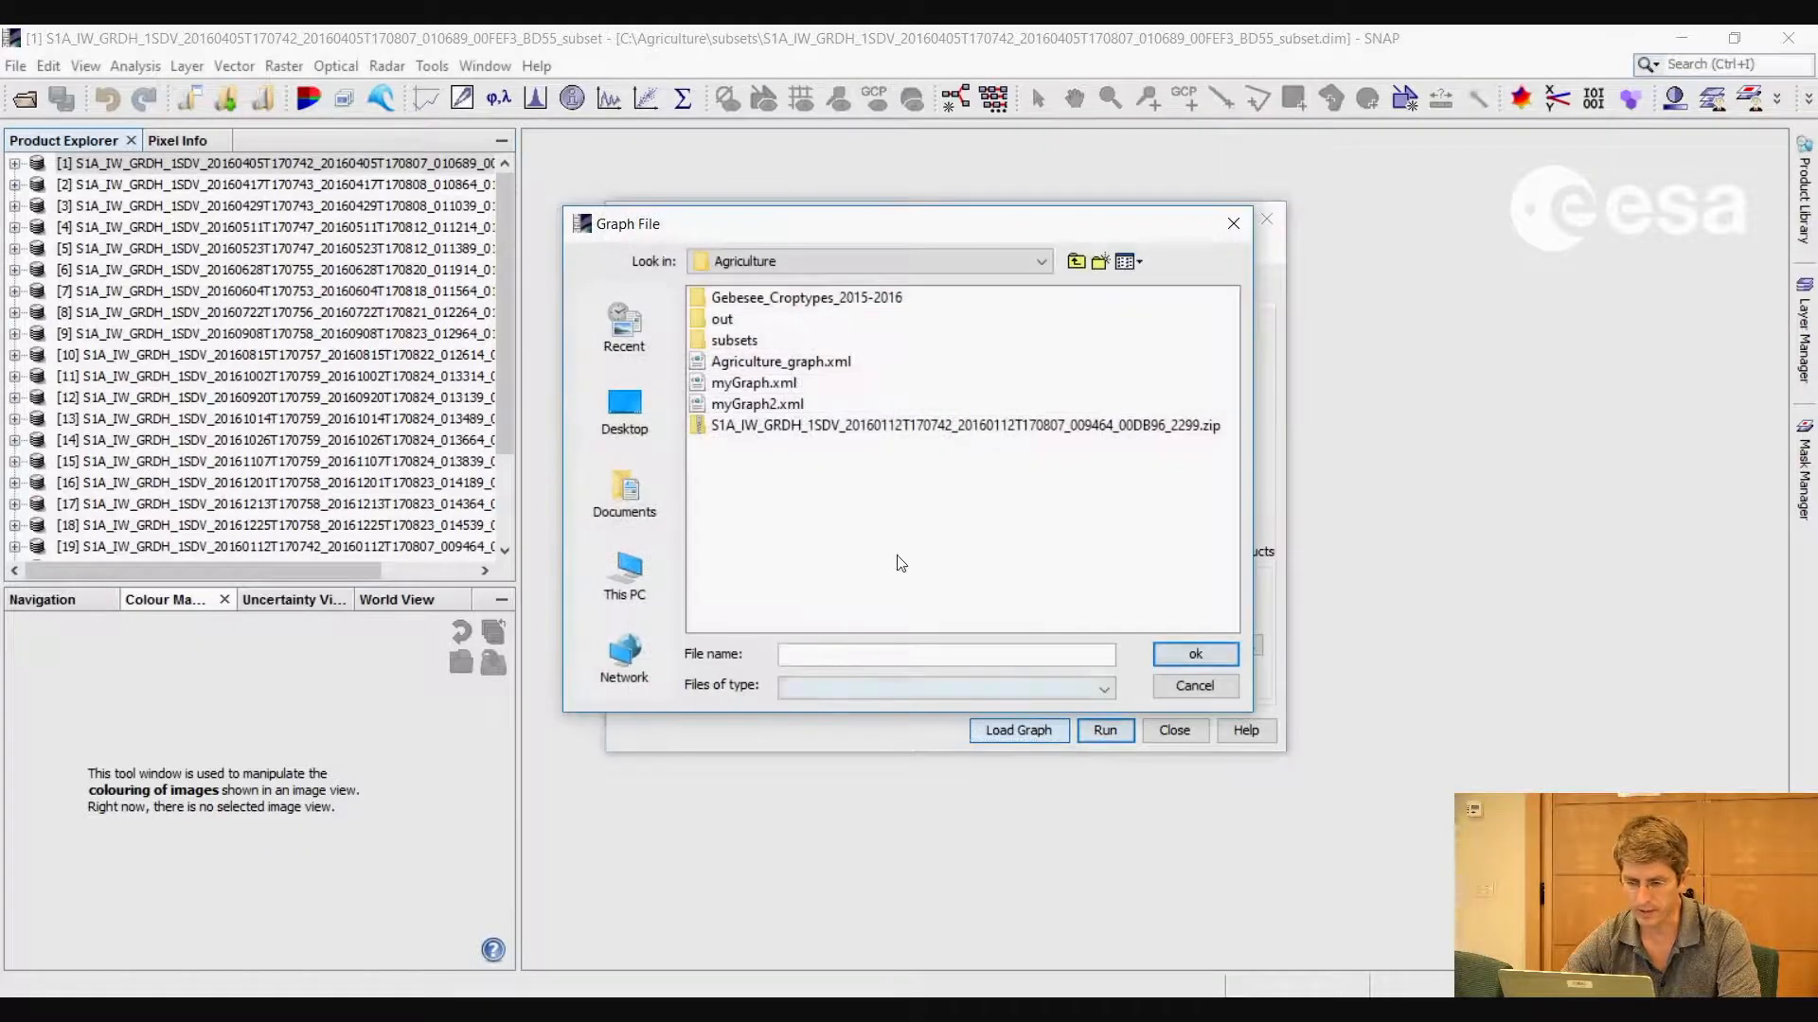
{"action": "left_click", "coordinate": [749, 364]}
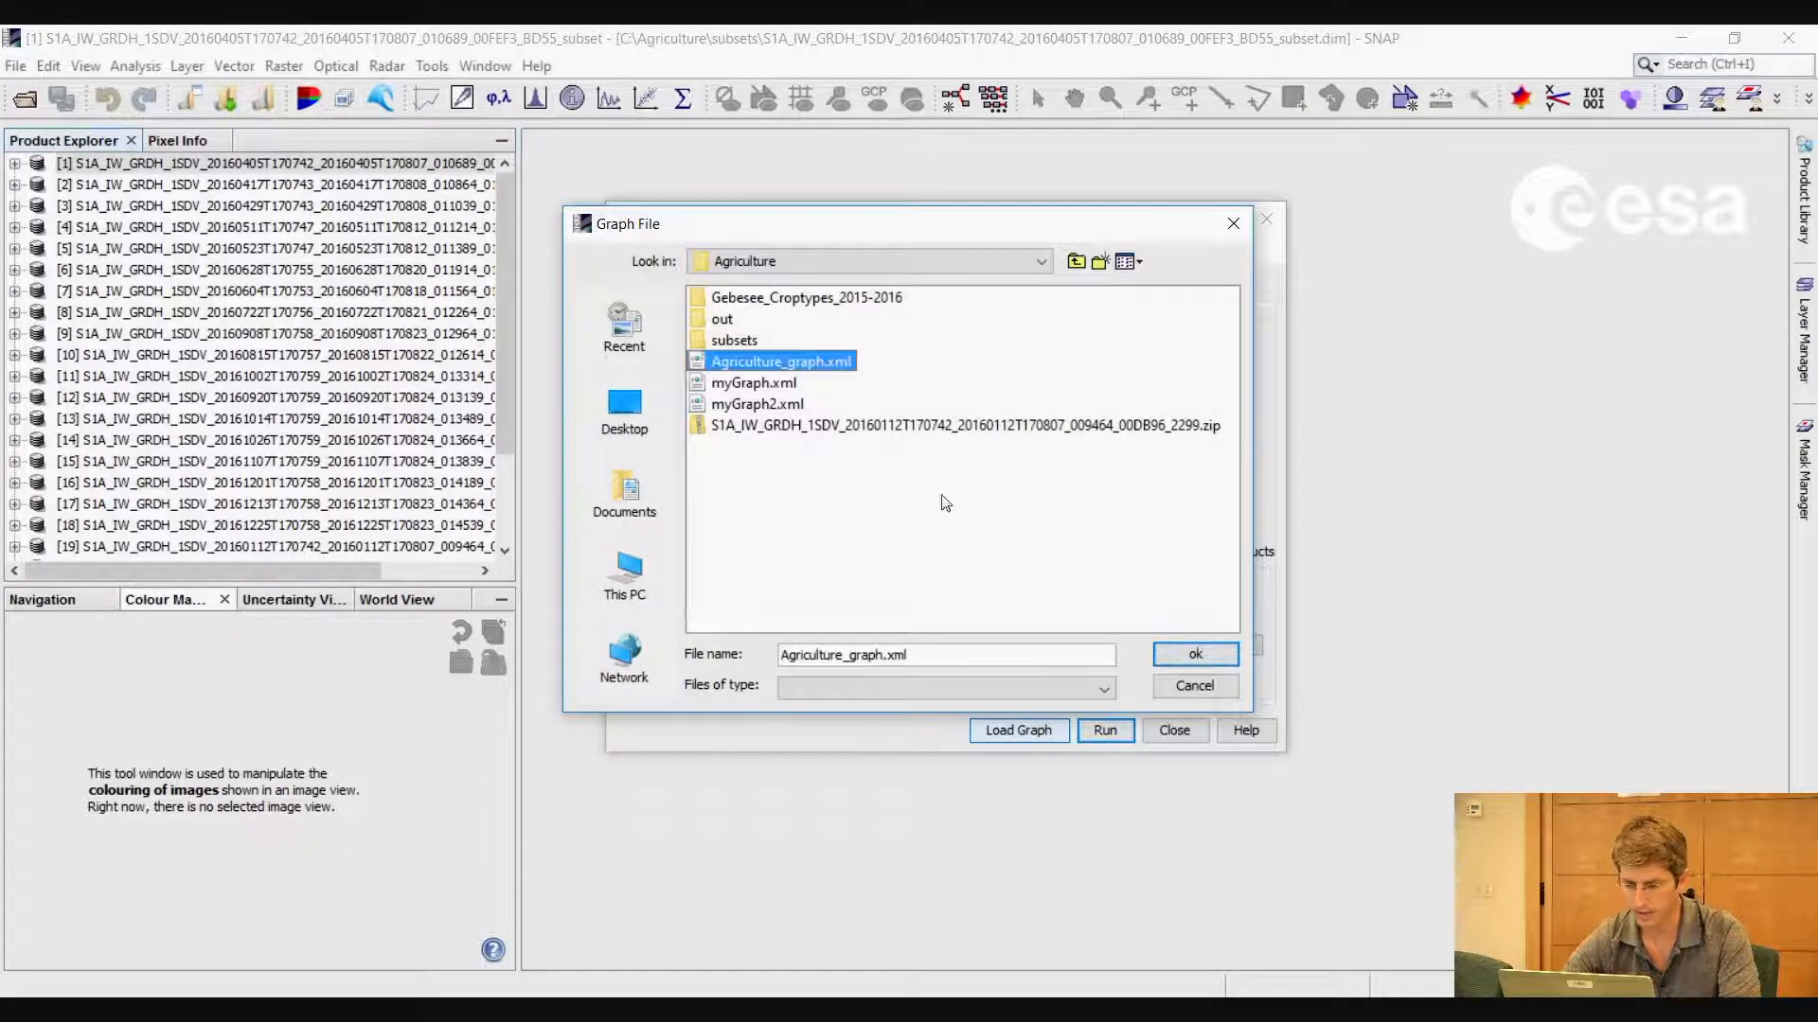
{"action": "left_click", "coordinate": [1197, 657]}
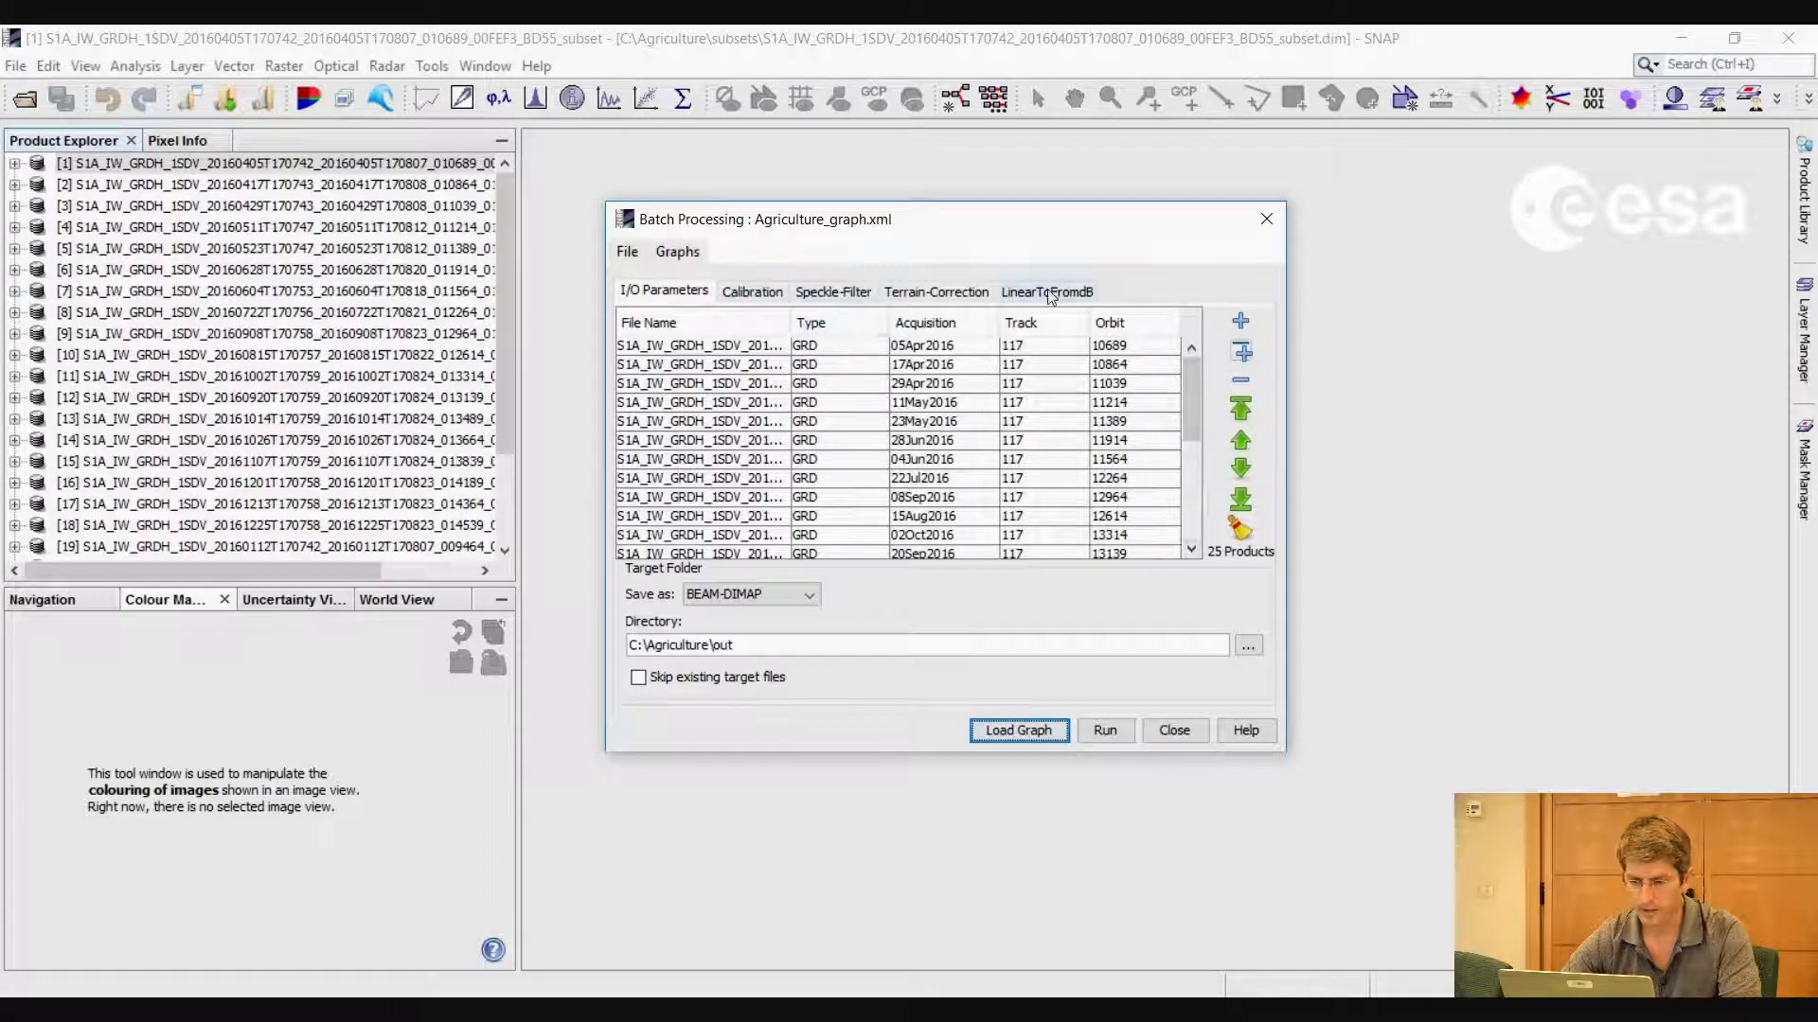
{"action": "left_click", "coordinate": [747, 296]}
{"action": "left_click", "coordinate": [801, 296]}
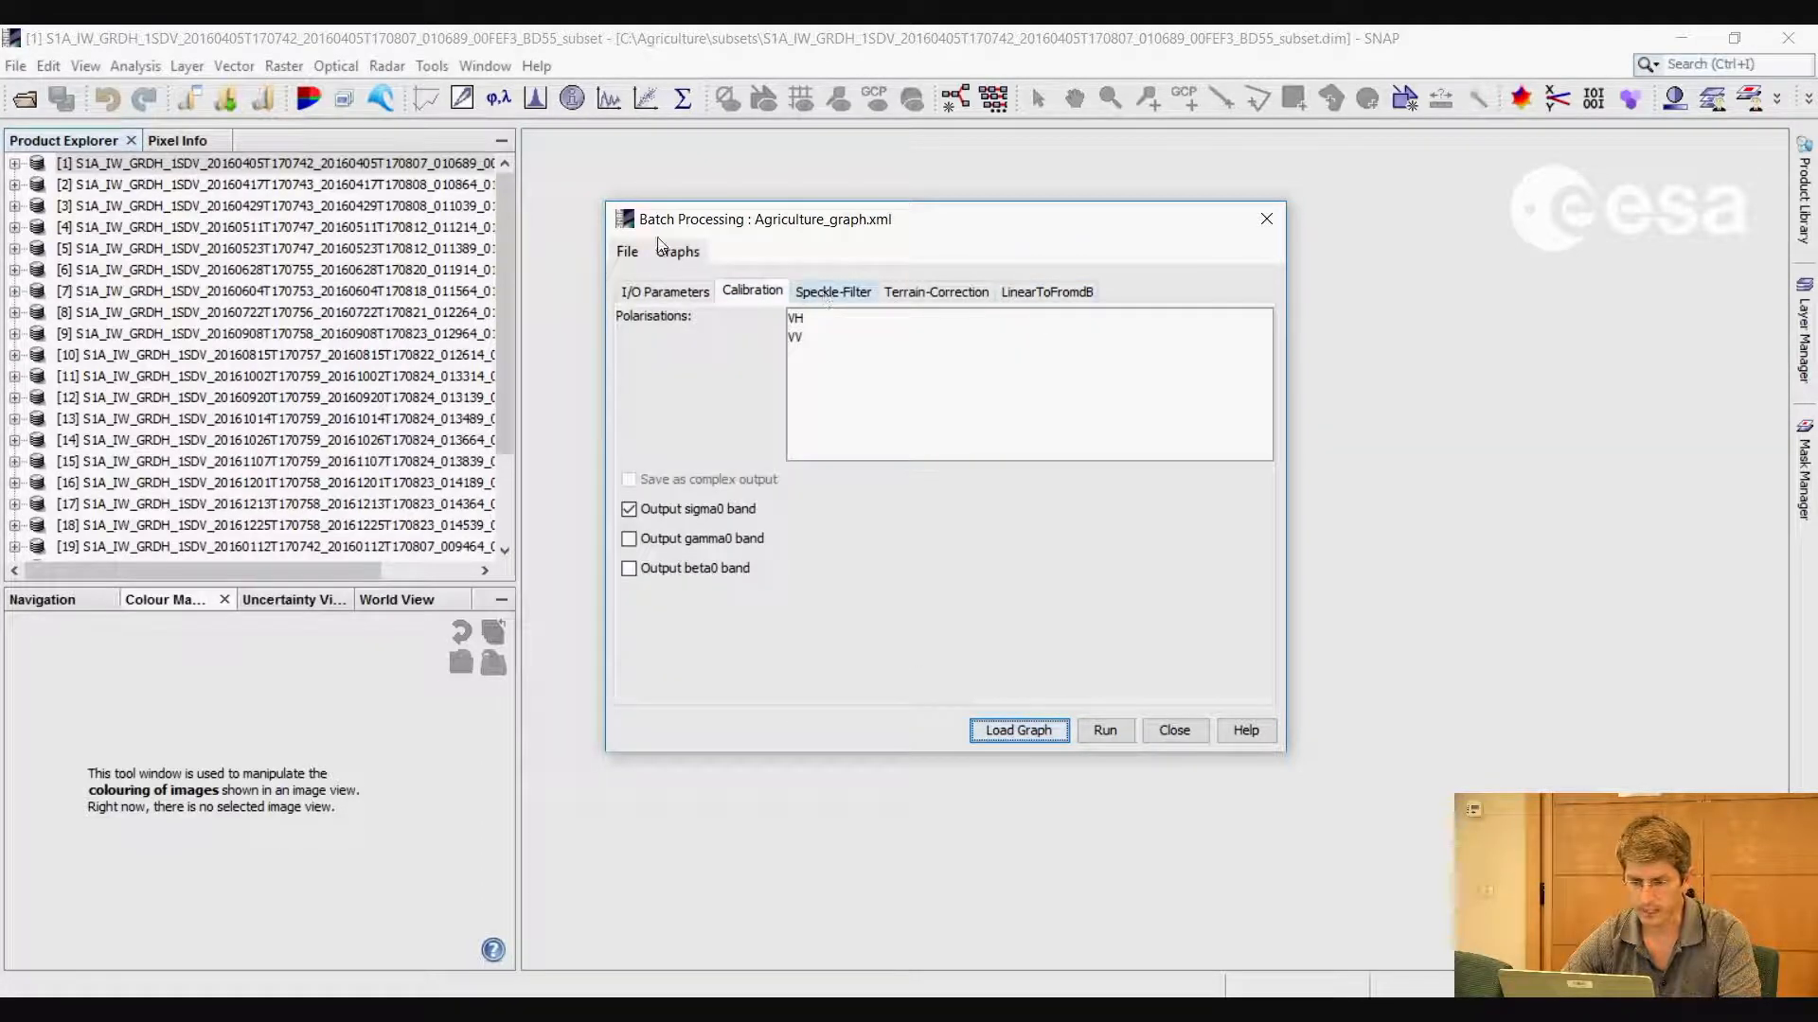
{"action": "left_click", "coordinate": [978, 293]}
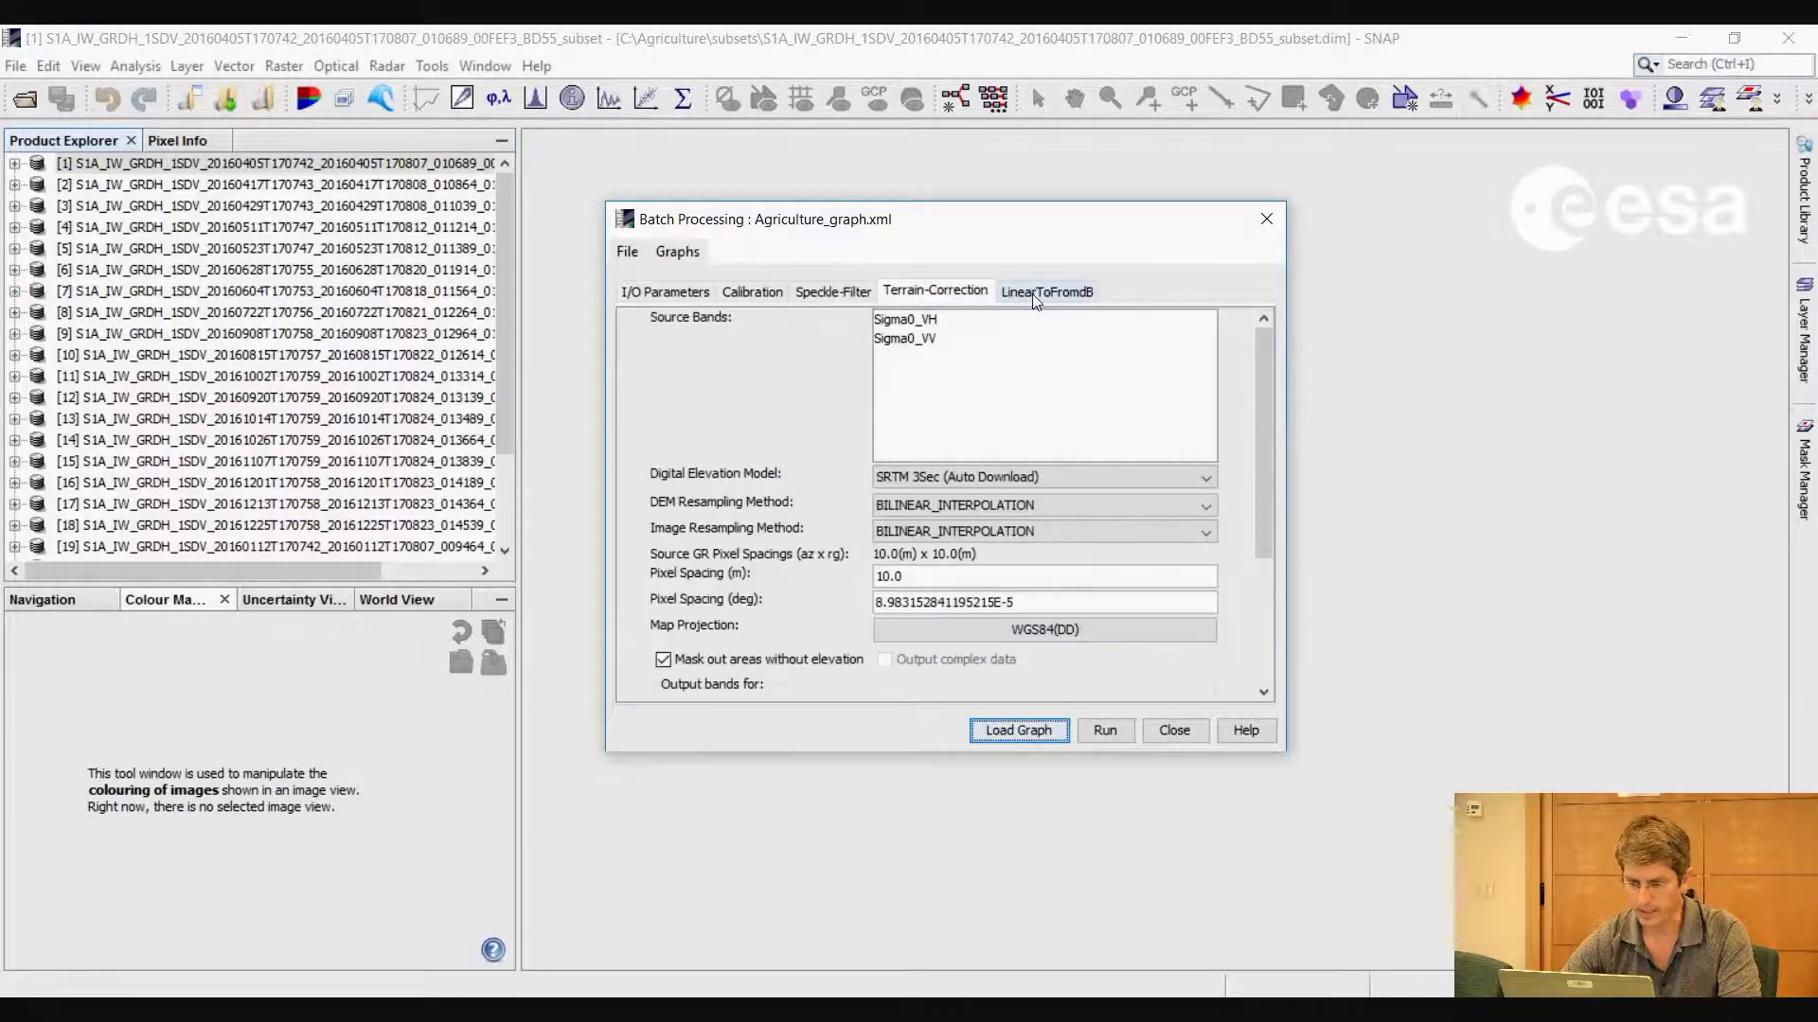
{"action": "left_click", "coordinate": [1003, 296]}
{"action": "left_click", "coordinate": [747, 296]}
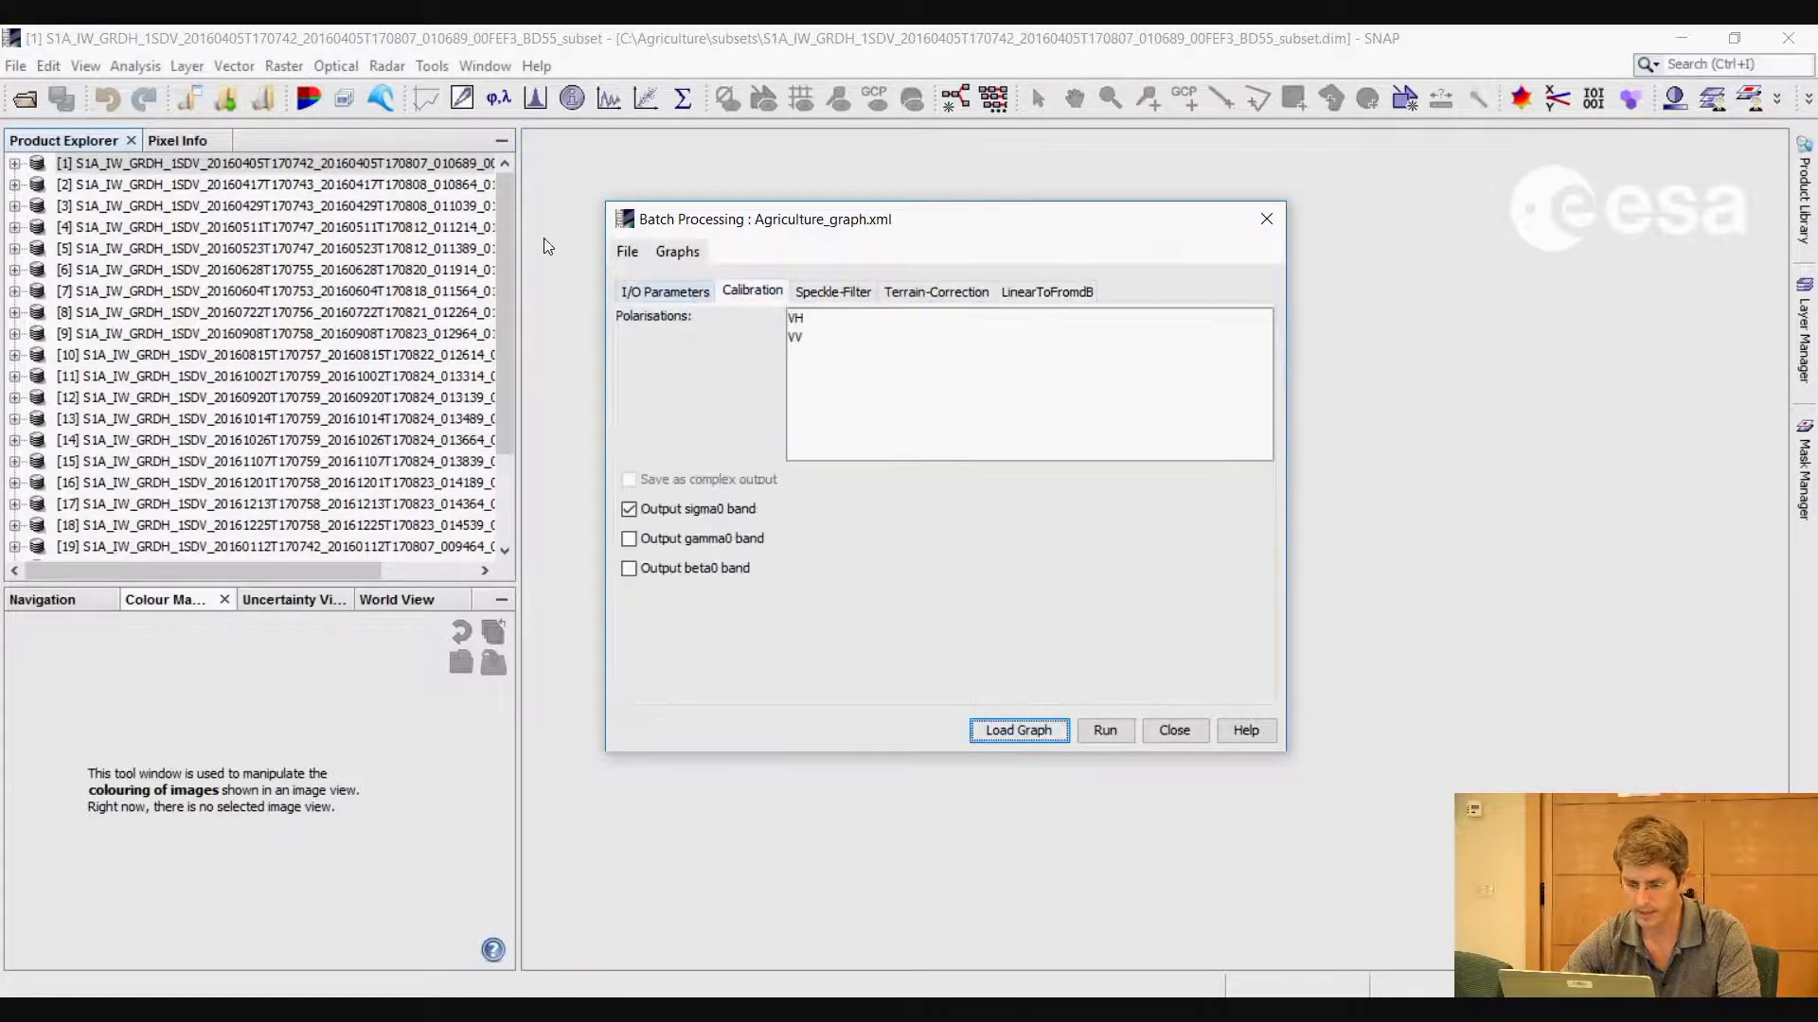
{"action": "left_click", "coordinate": [665, 291]}
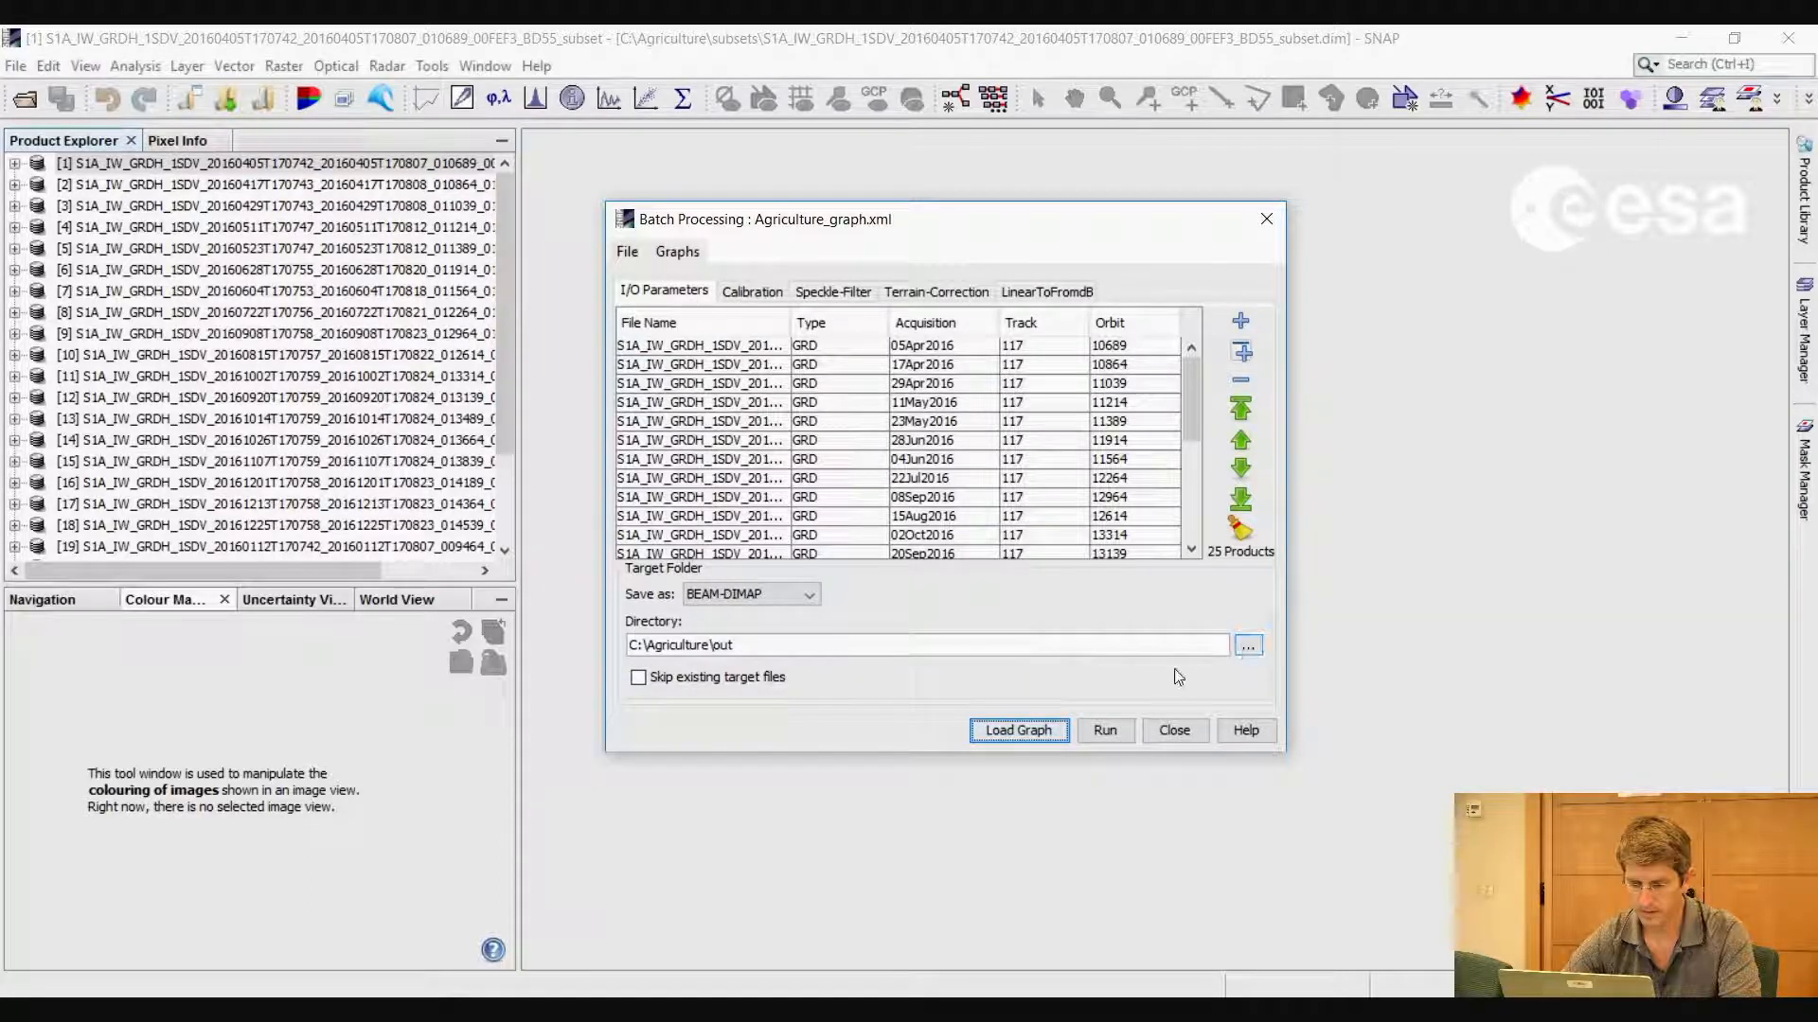
Run the batch processing on the listed products with BEAM-DIMAP output to C:\Agriculture\out, and close the batch dialog
{"action": "left_click", "coordinate": [1106, 731]}
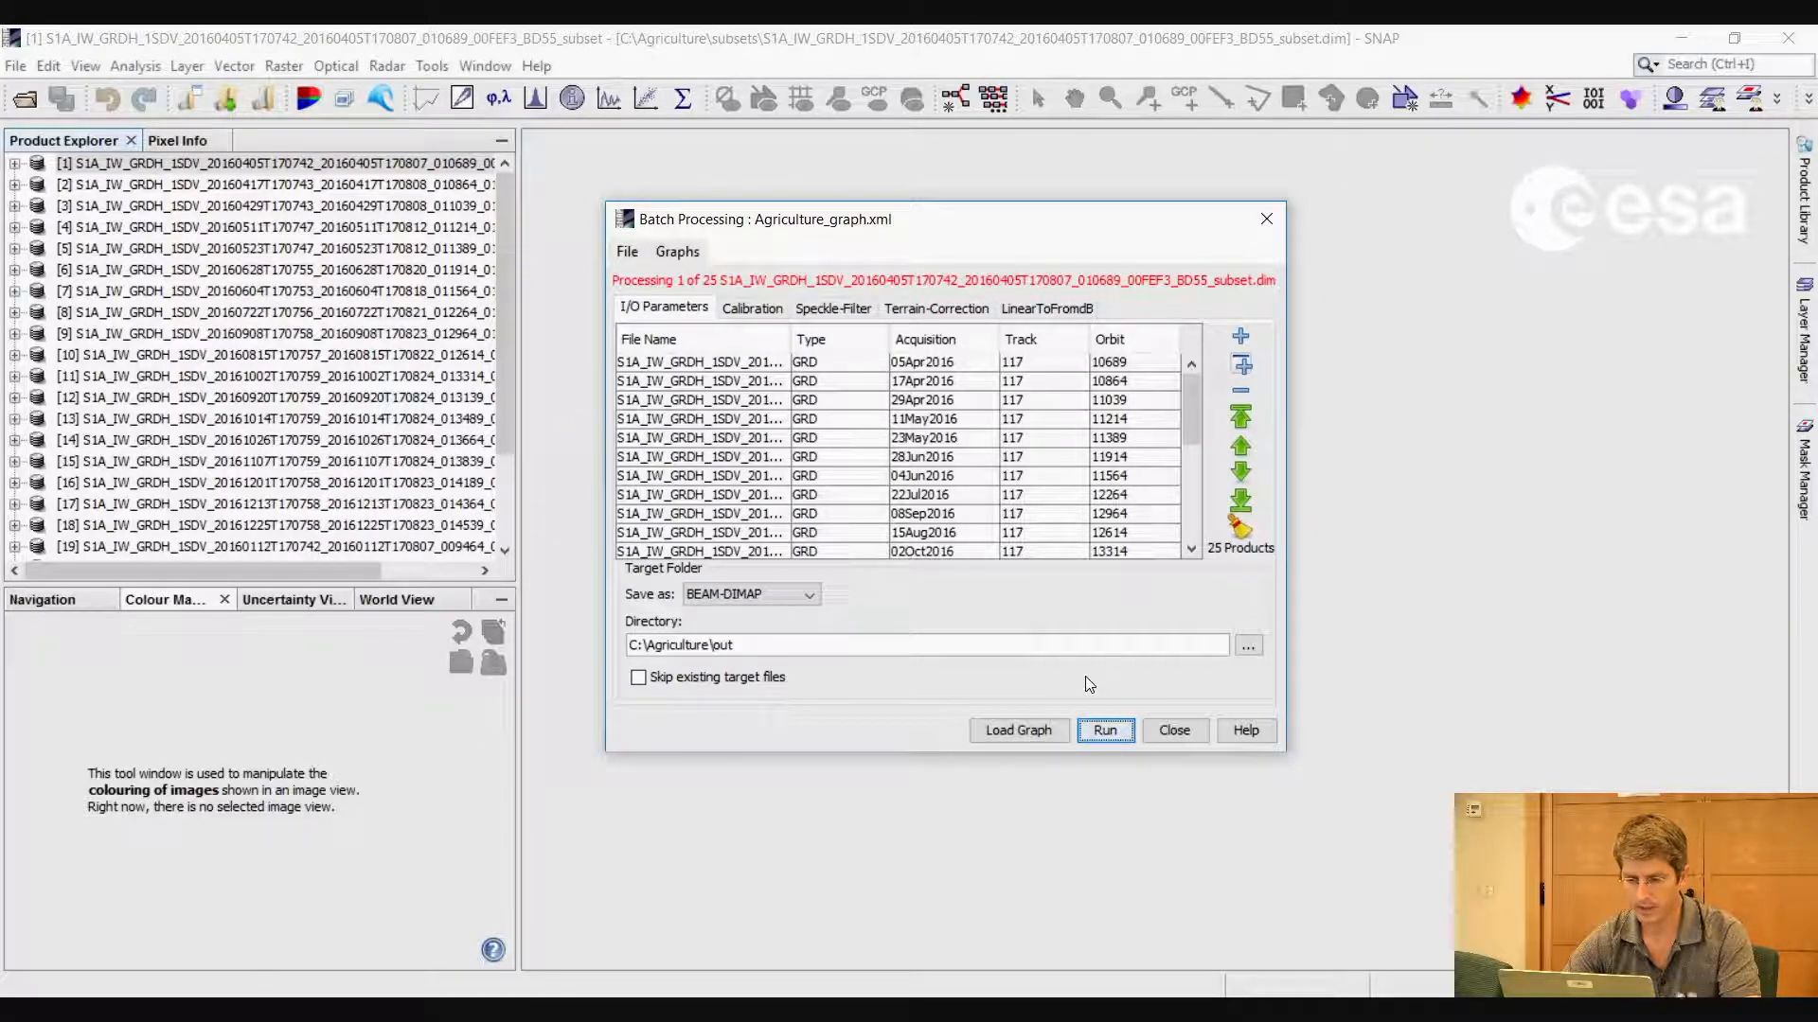
{"action": "key", "text": "Return"}
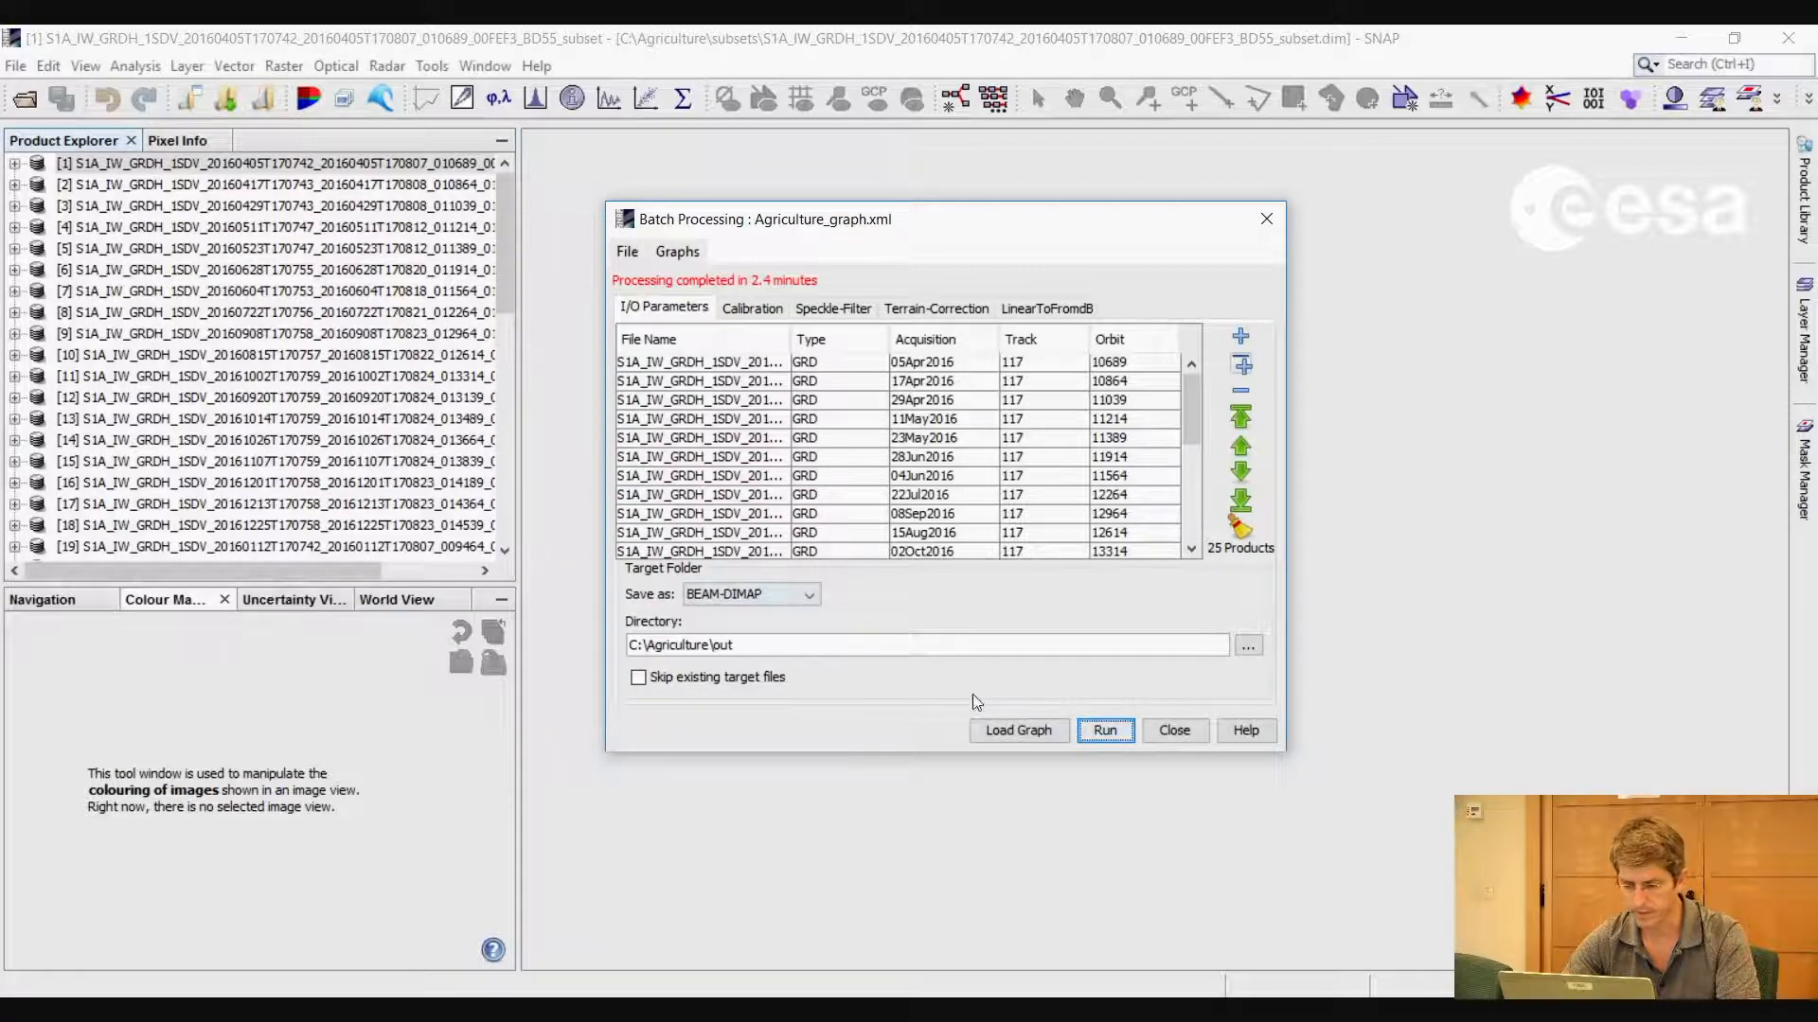
{"action": "left_click", "coordinate": [1176, 730]}
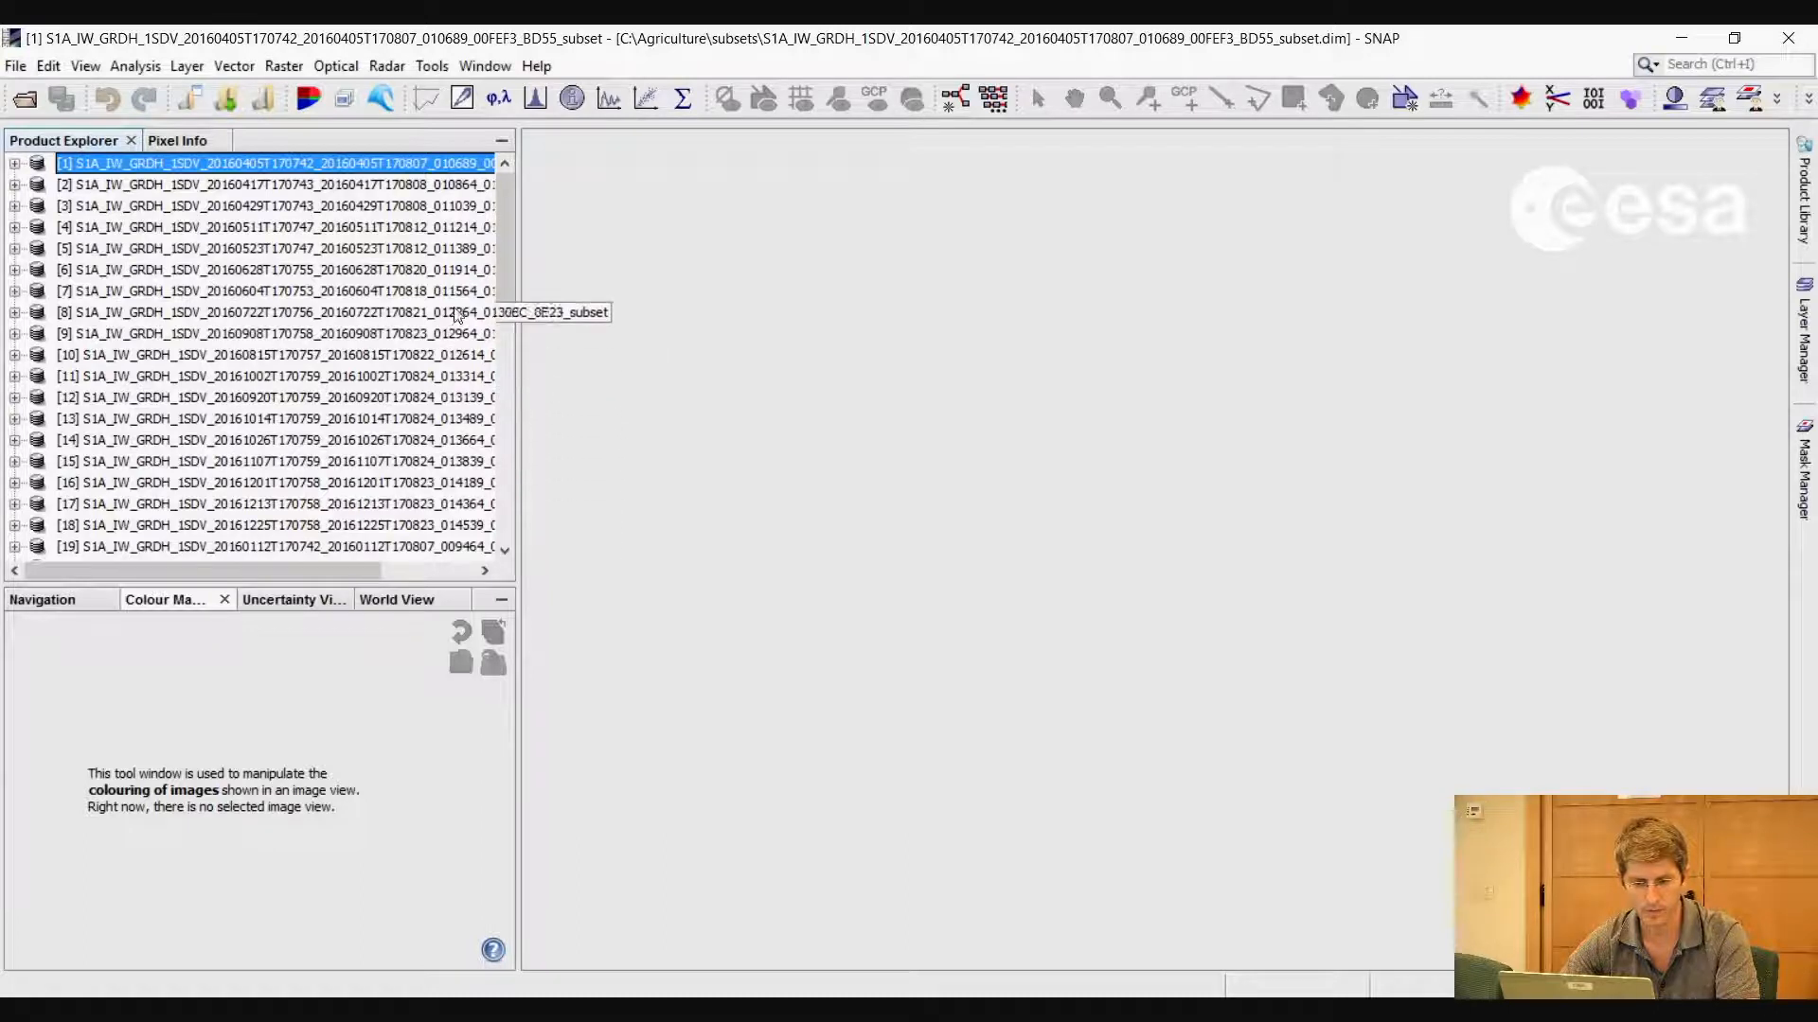
Select the products through the end of the Product Explorer list and close all open products
{"action": "left_click_drag", "start_coordinate": [504, 236], "coordinate": [492, 519]}
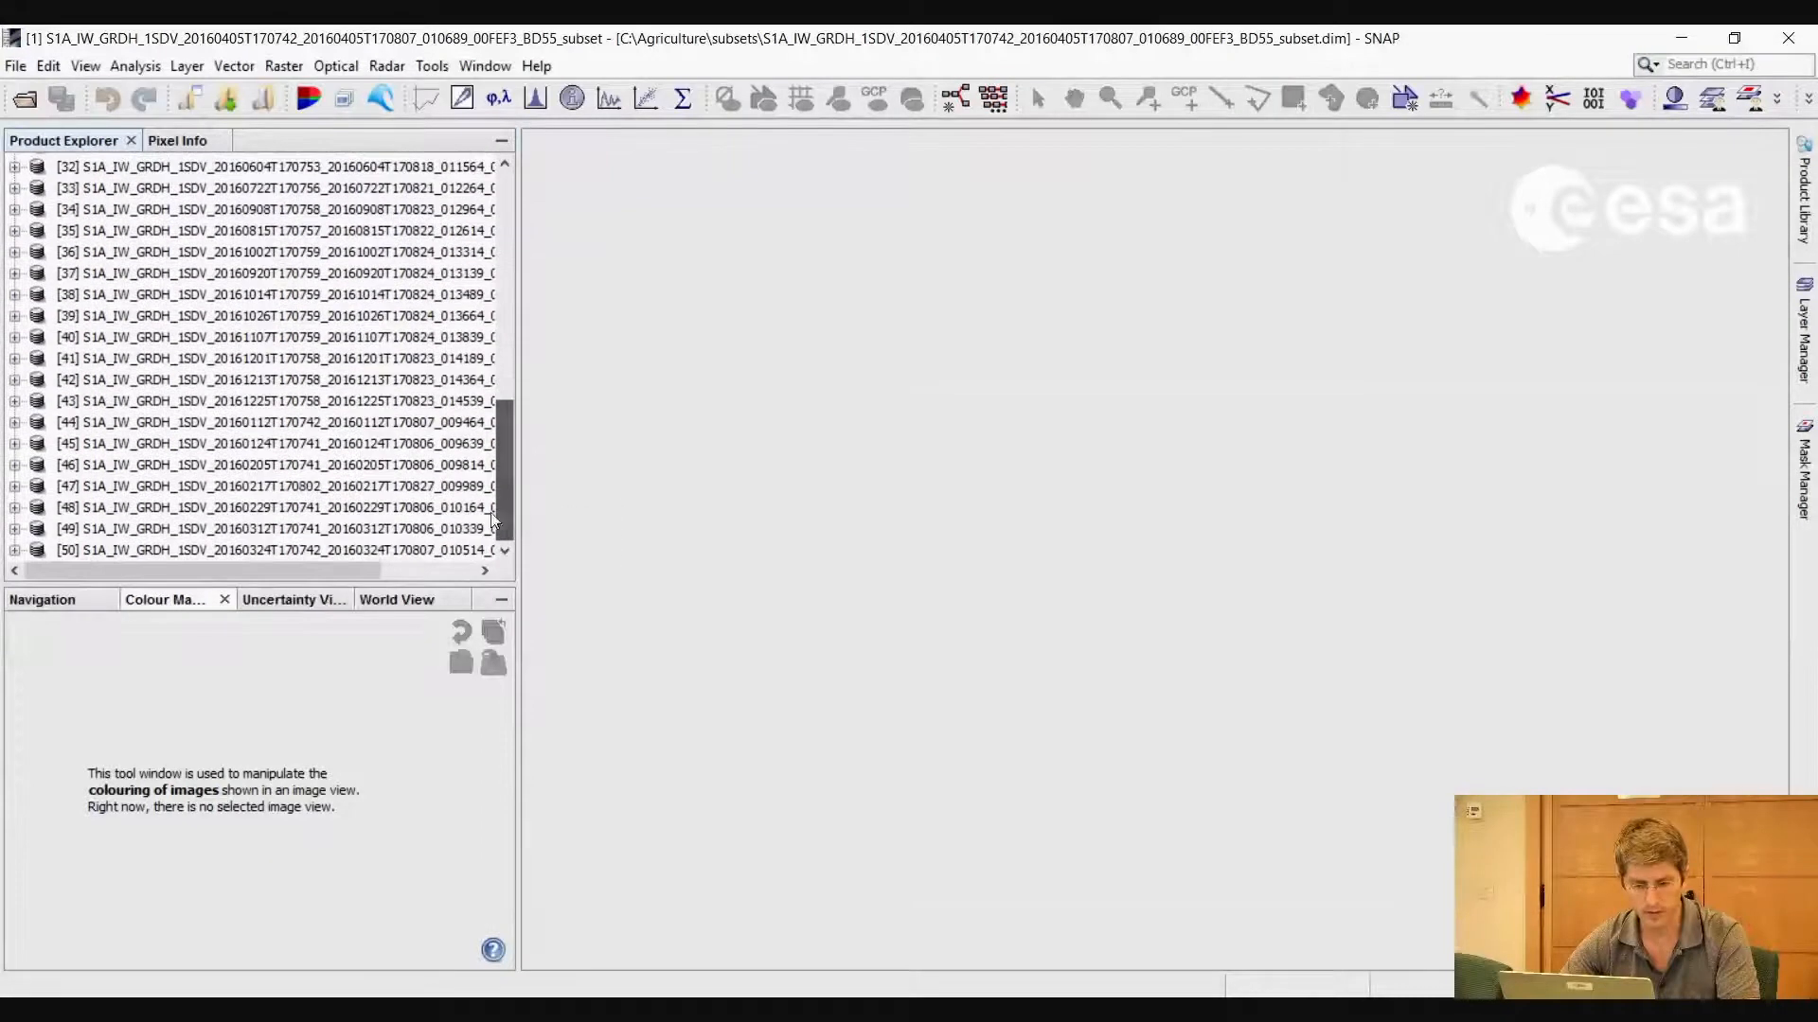
{"action": "left_click", "coordinate": [372, 549], "text": "shift"}
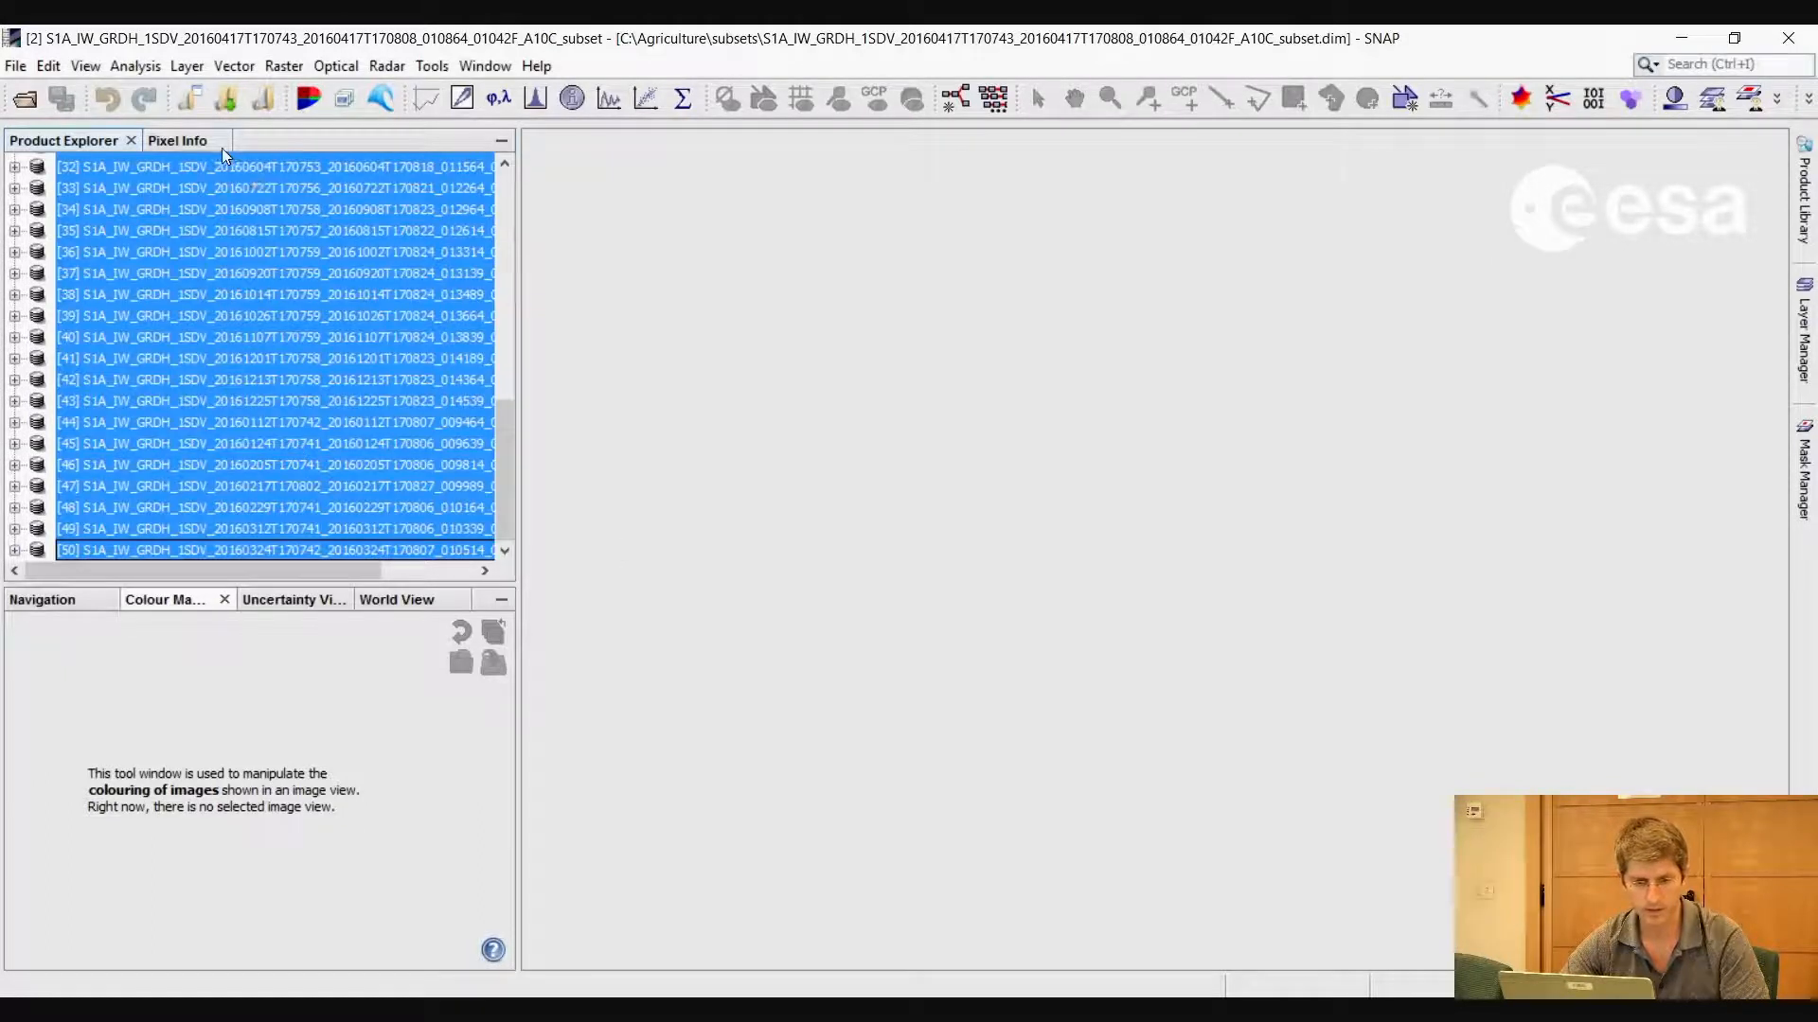
{"action": "right_click", "coordinate": [217, 204]}
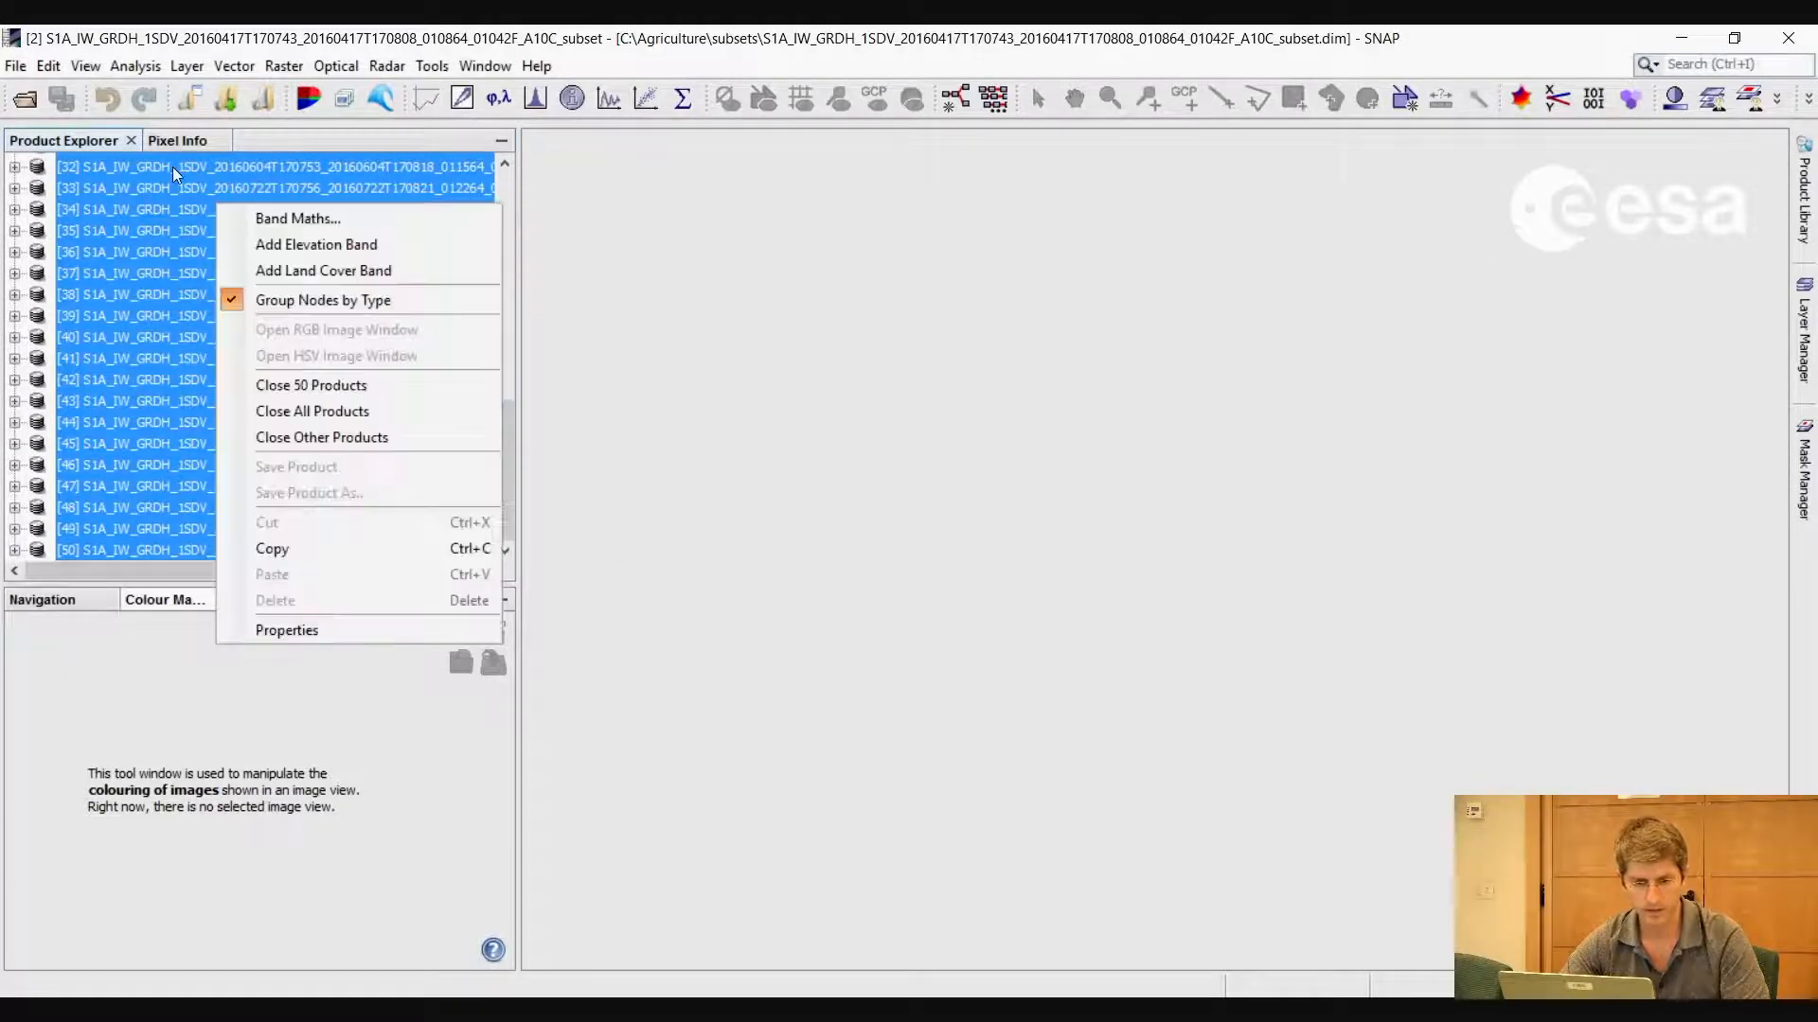
{"action": "left_click", "coordinate": [322, 413]}
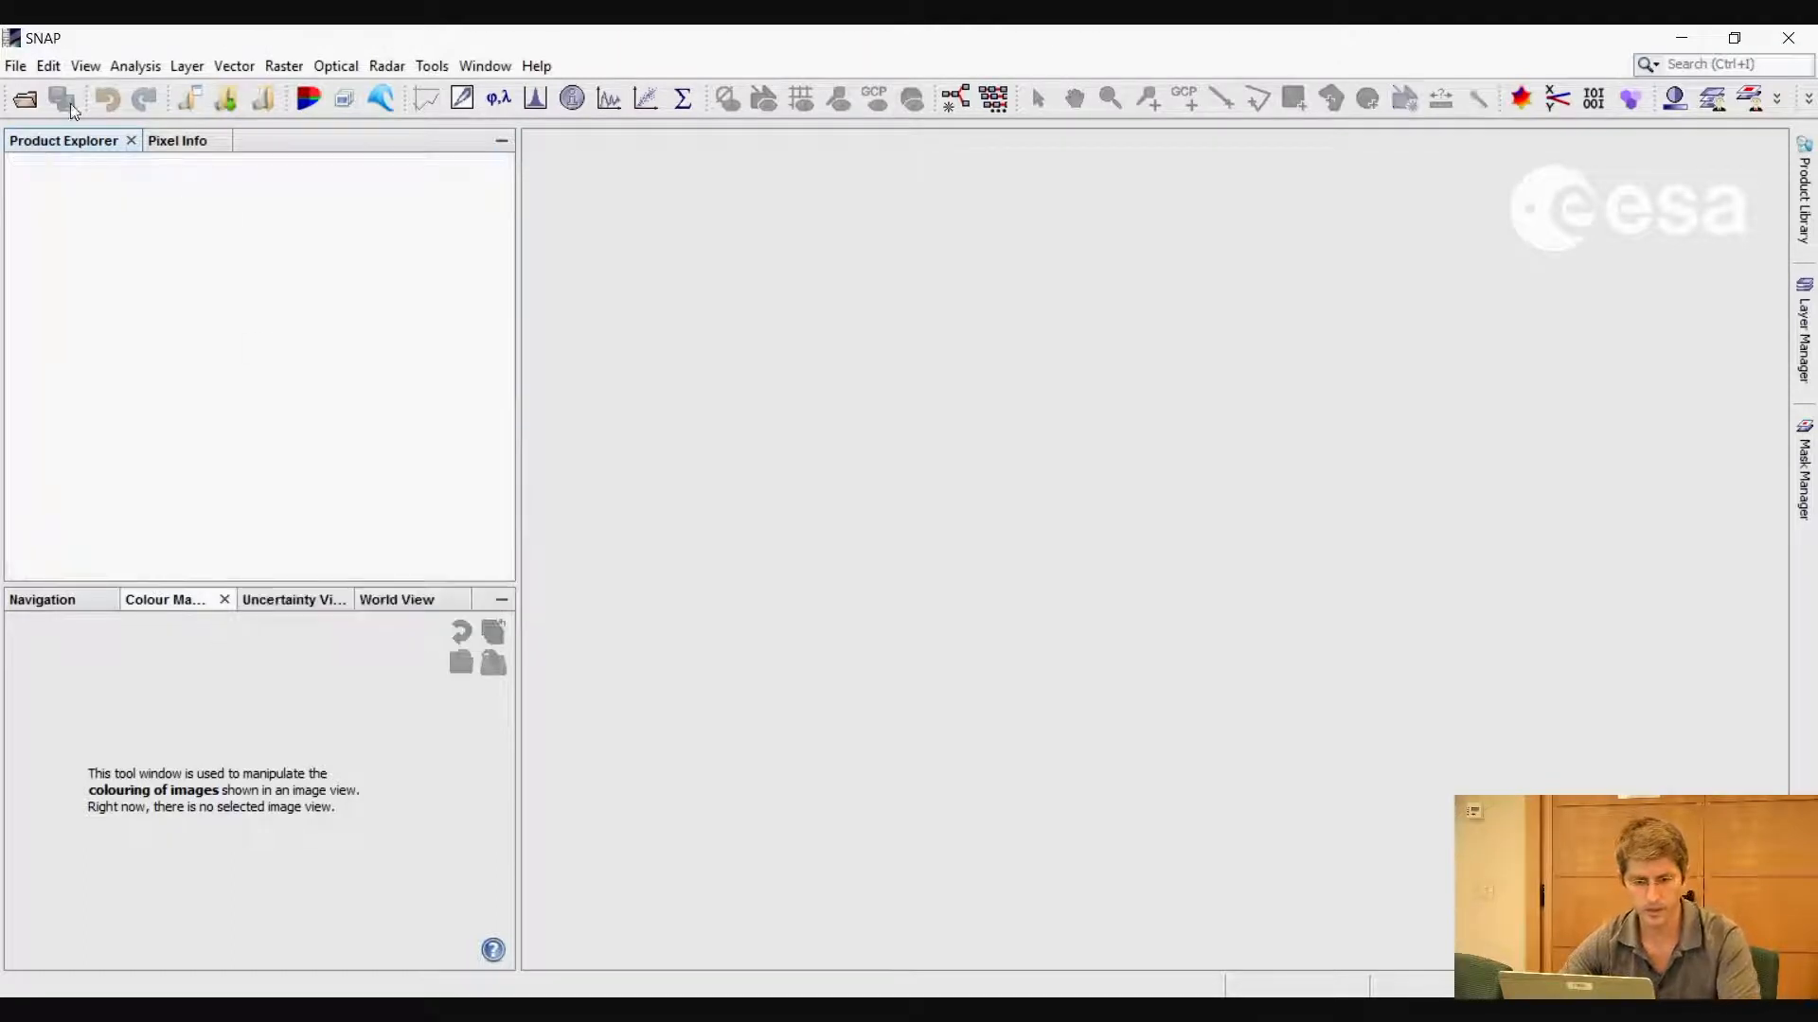
Open all processed subset .dim products from the out folder, from the 12 January 2016 scene through the 25 December 2016 scene
{"action": "left_click", "coordinate": [25, 99]}
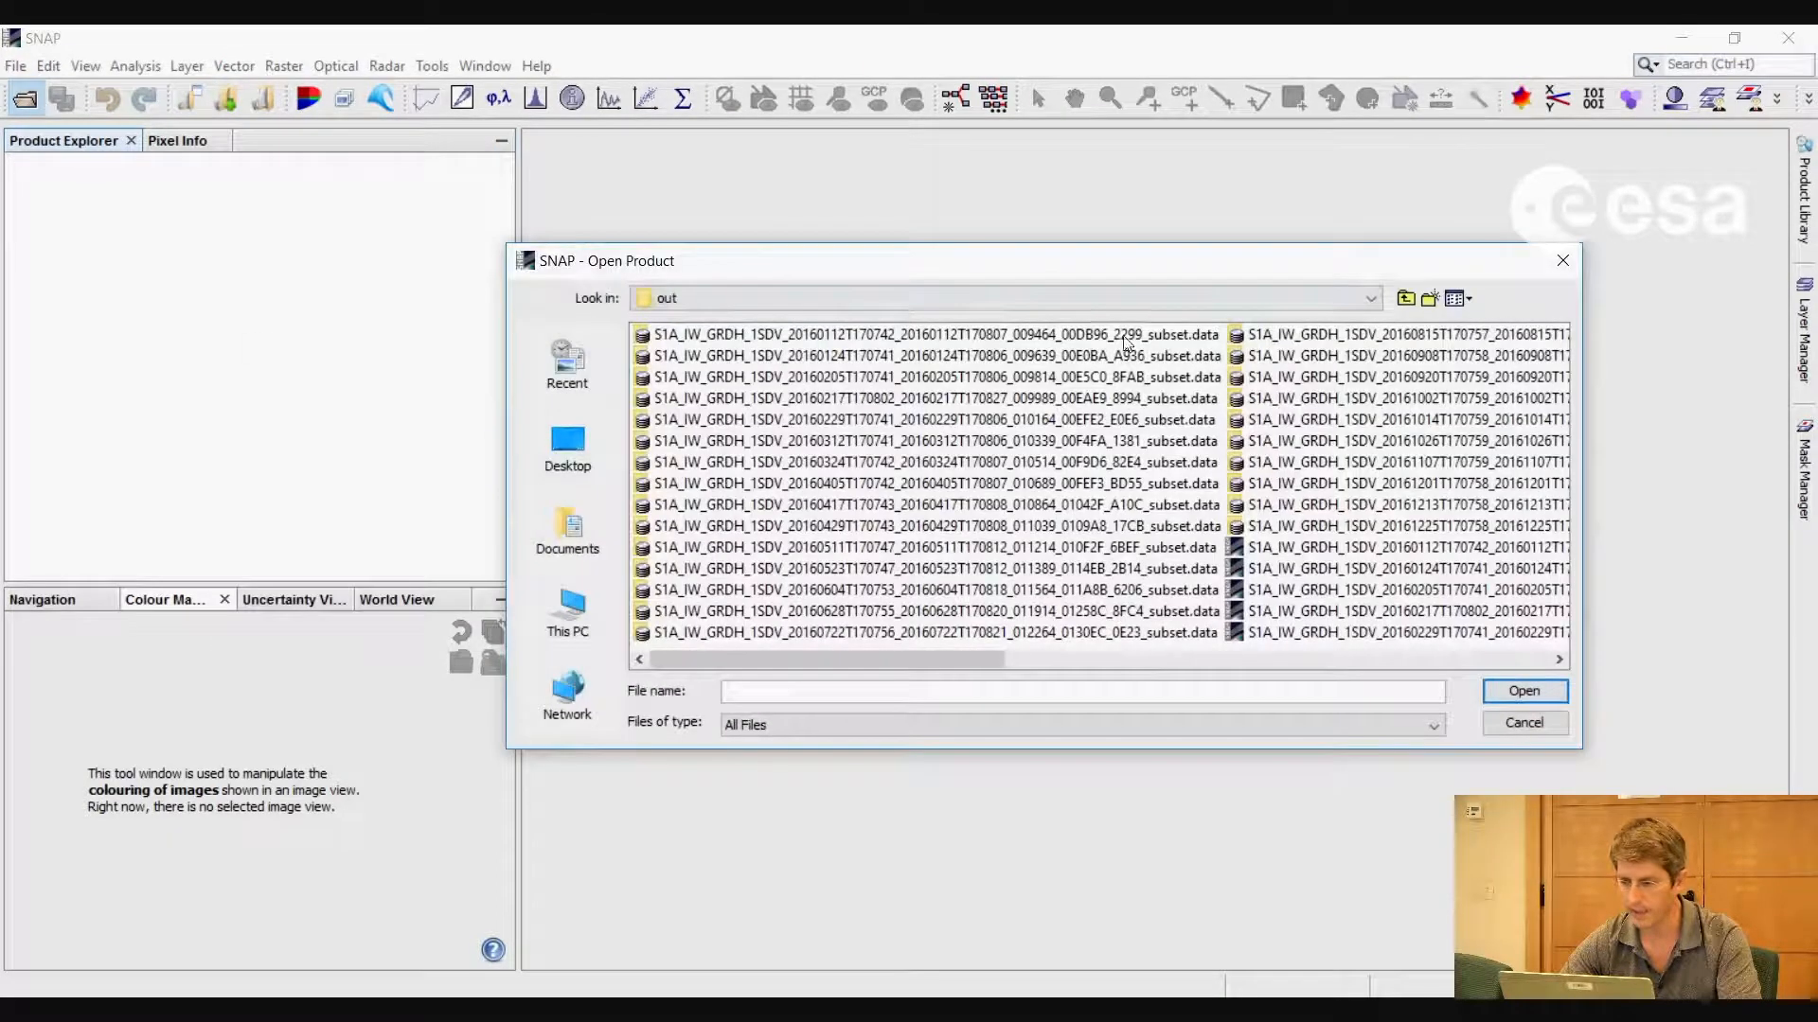
{"action": "left_click", "coordinate": [1259, 547]}
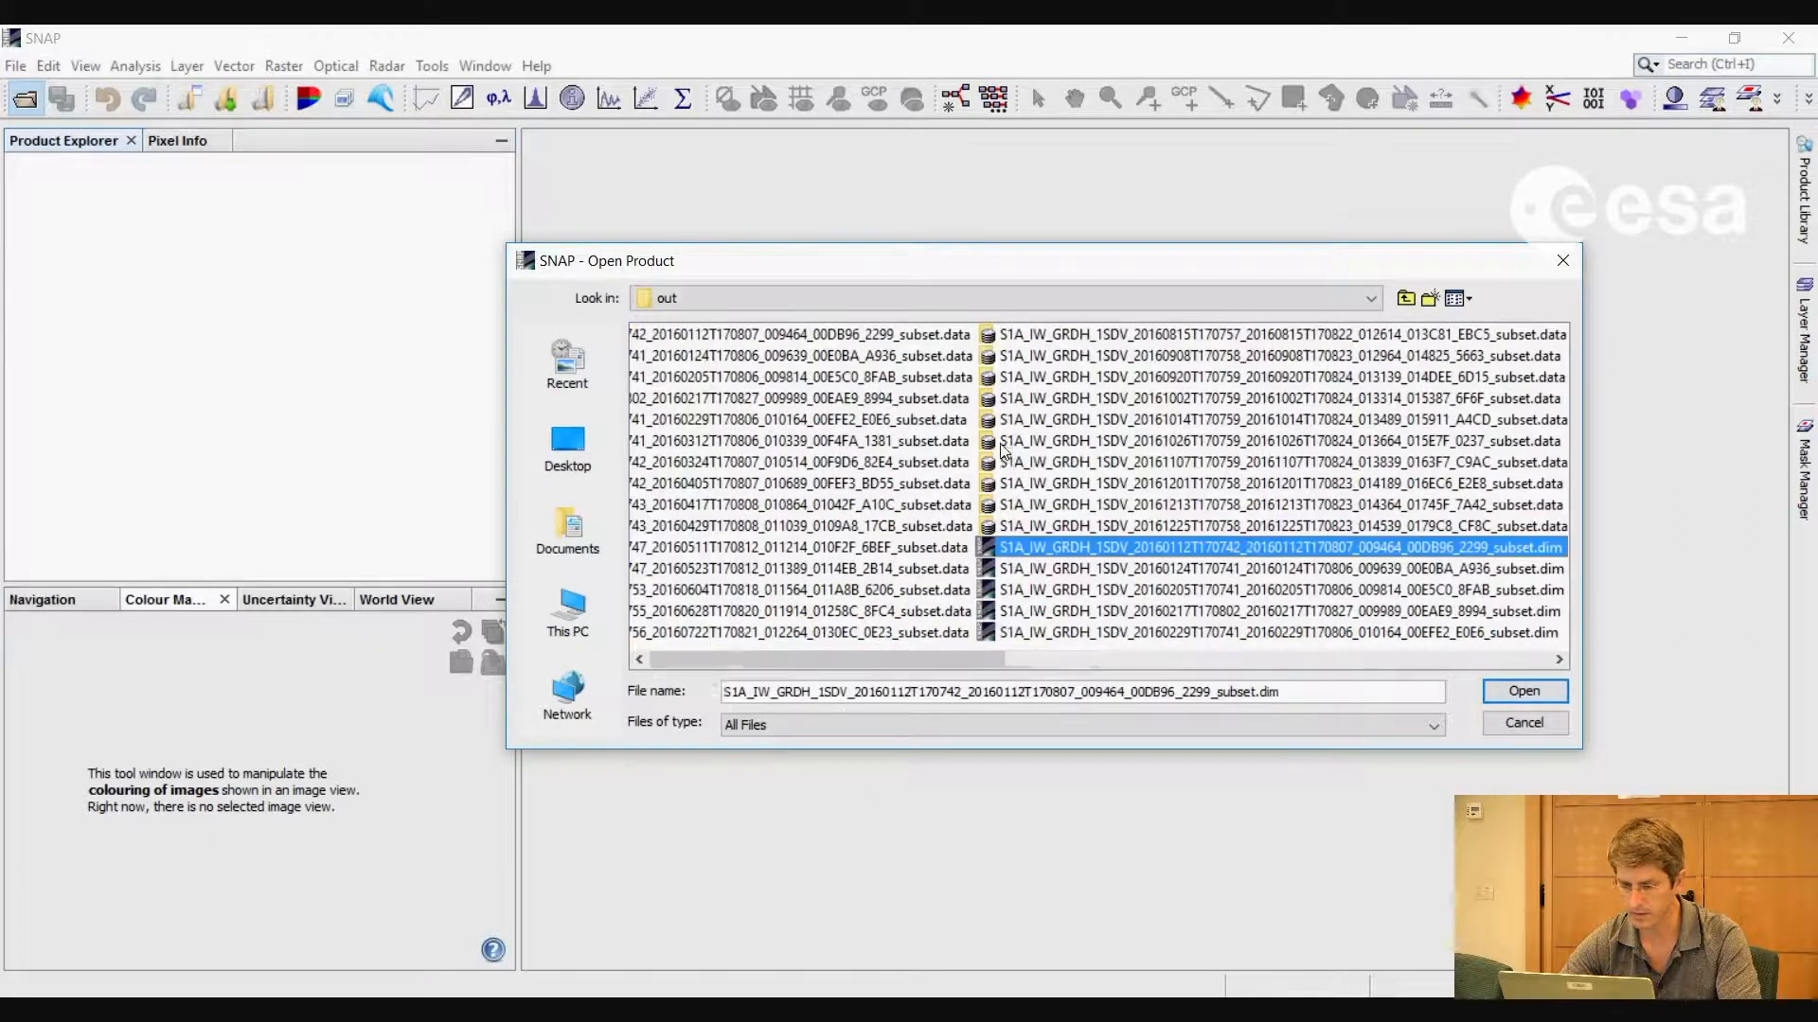
{"action": "scroll", "coordinate": [1254, 555], "scroll_direction": "down", "scroll_amount": 3}
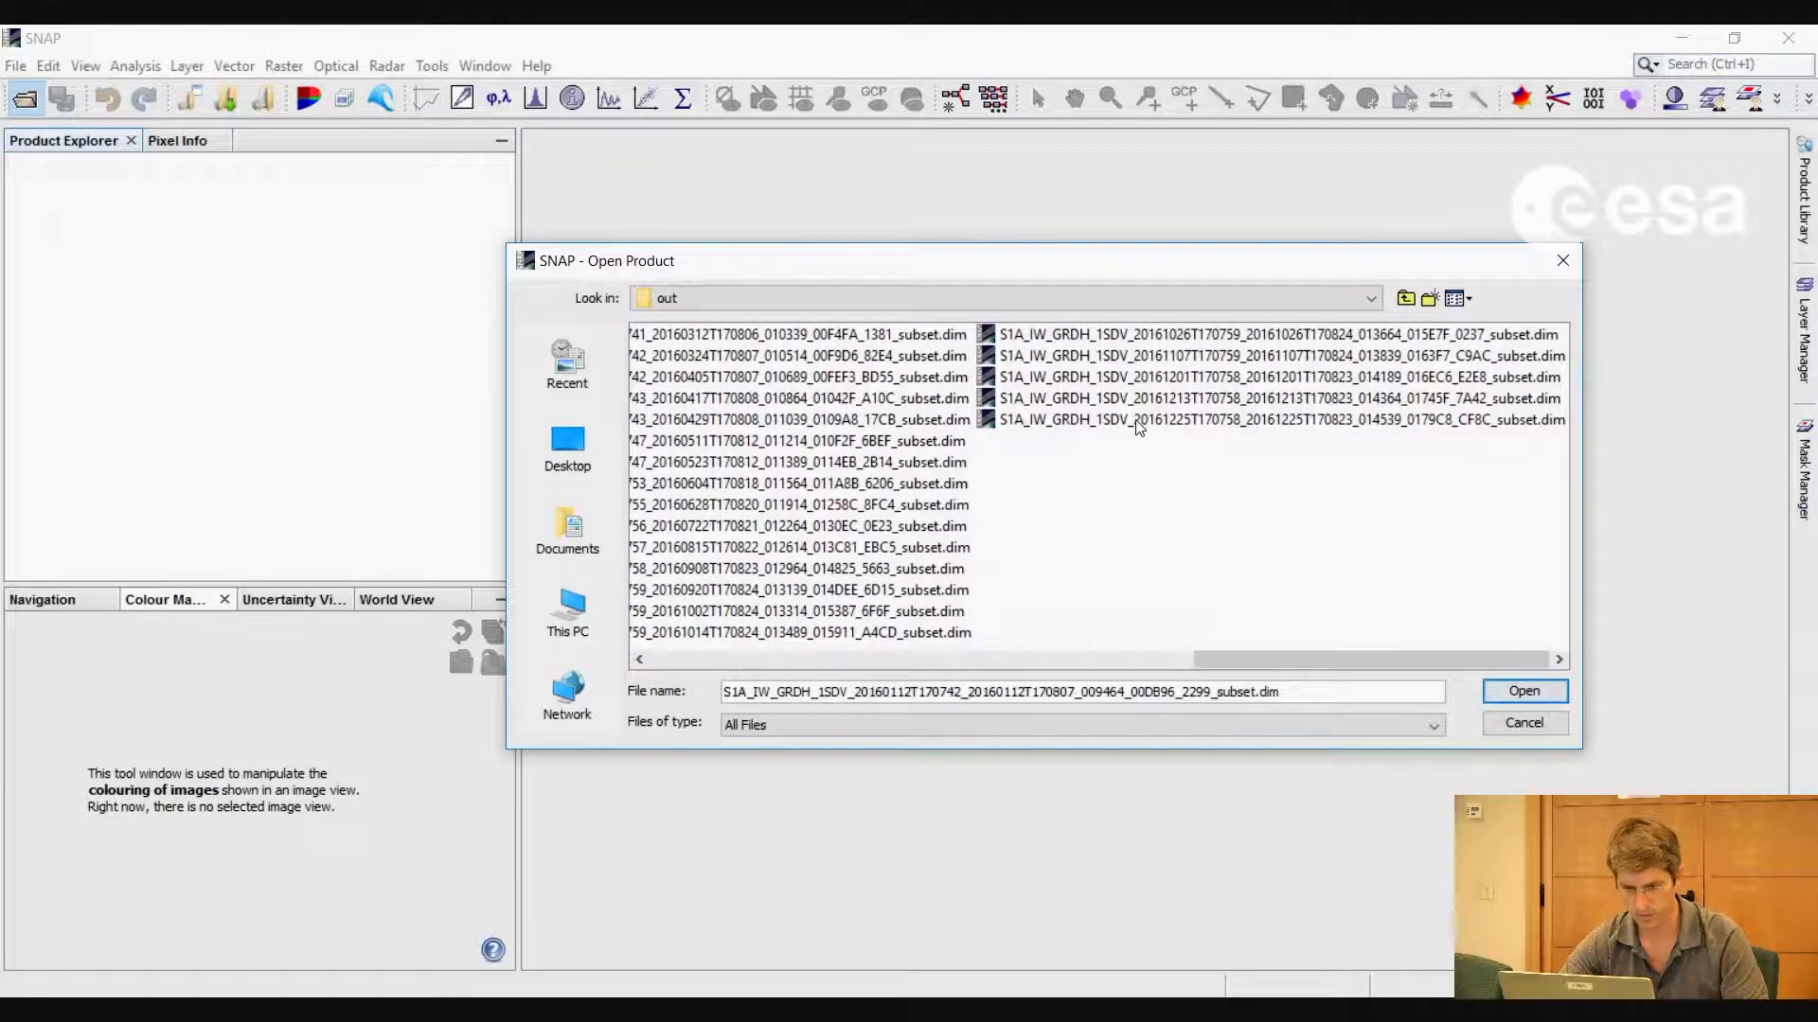
{"action": "key", "text": "ctrl+a"}
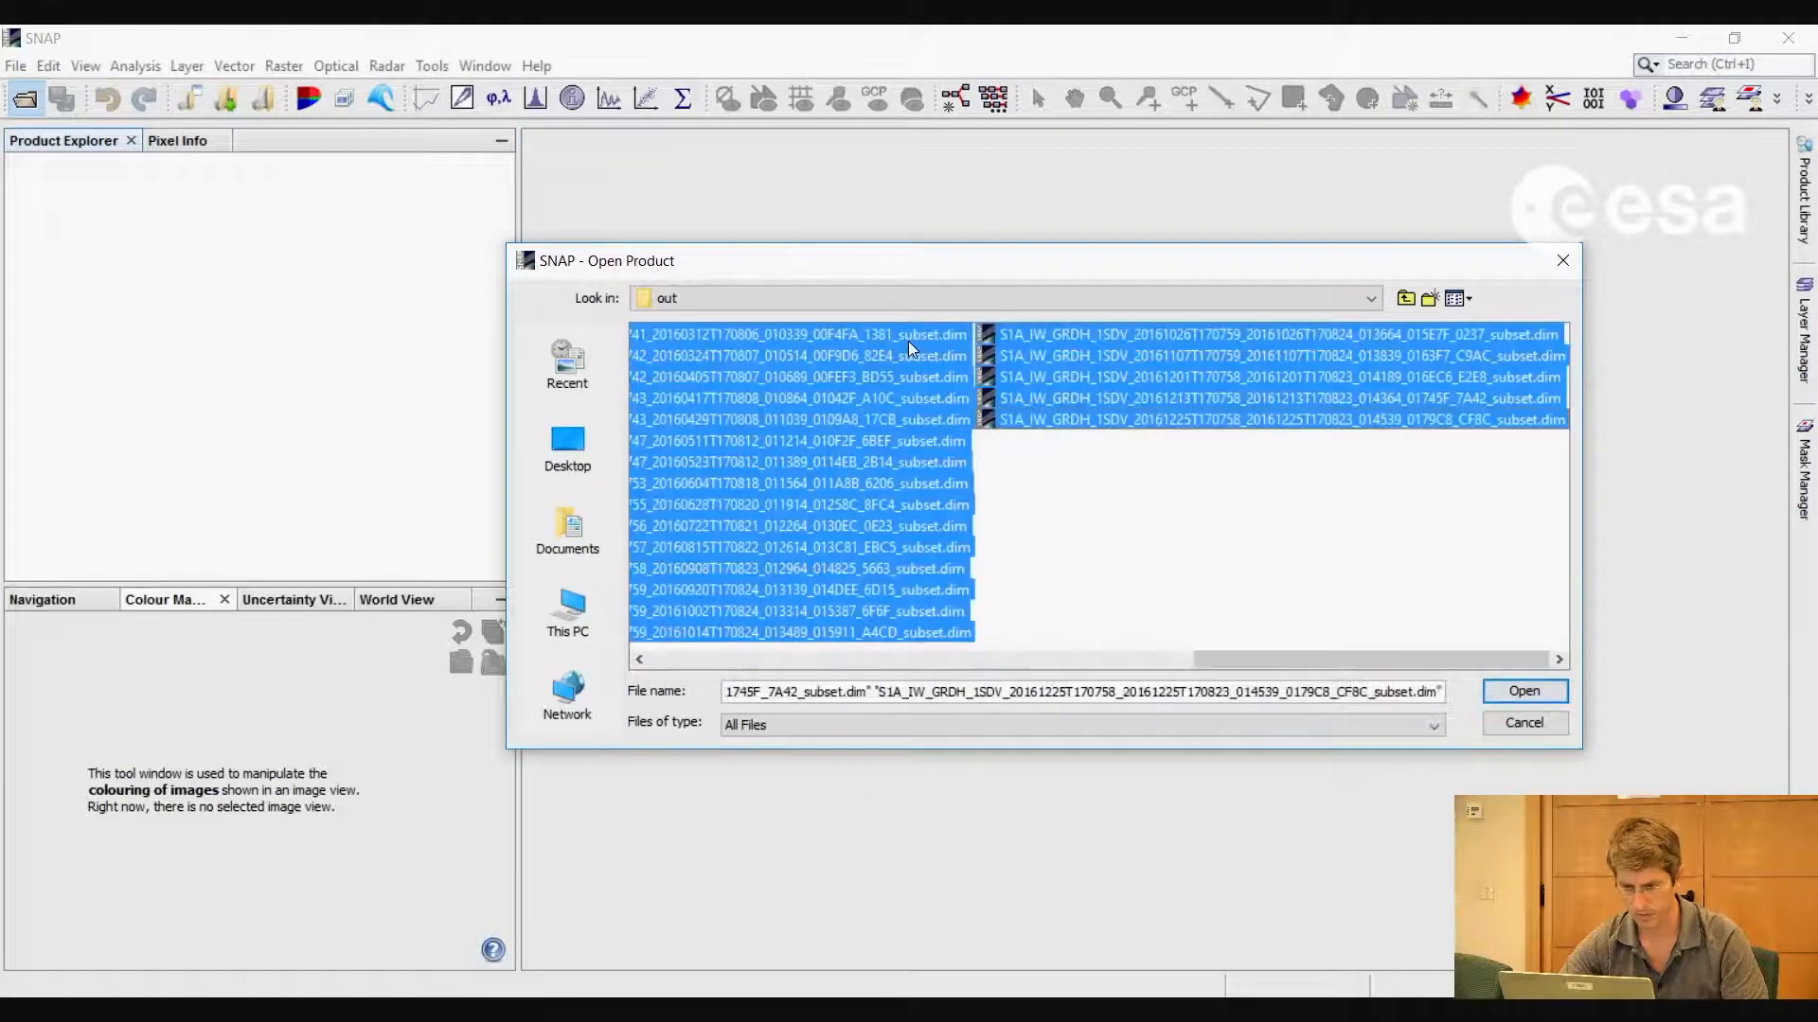
{"action": "left_click", "coordinate": [1526, 692]}
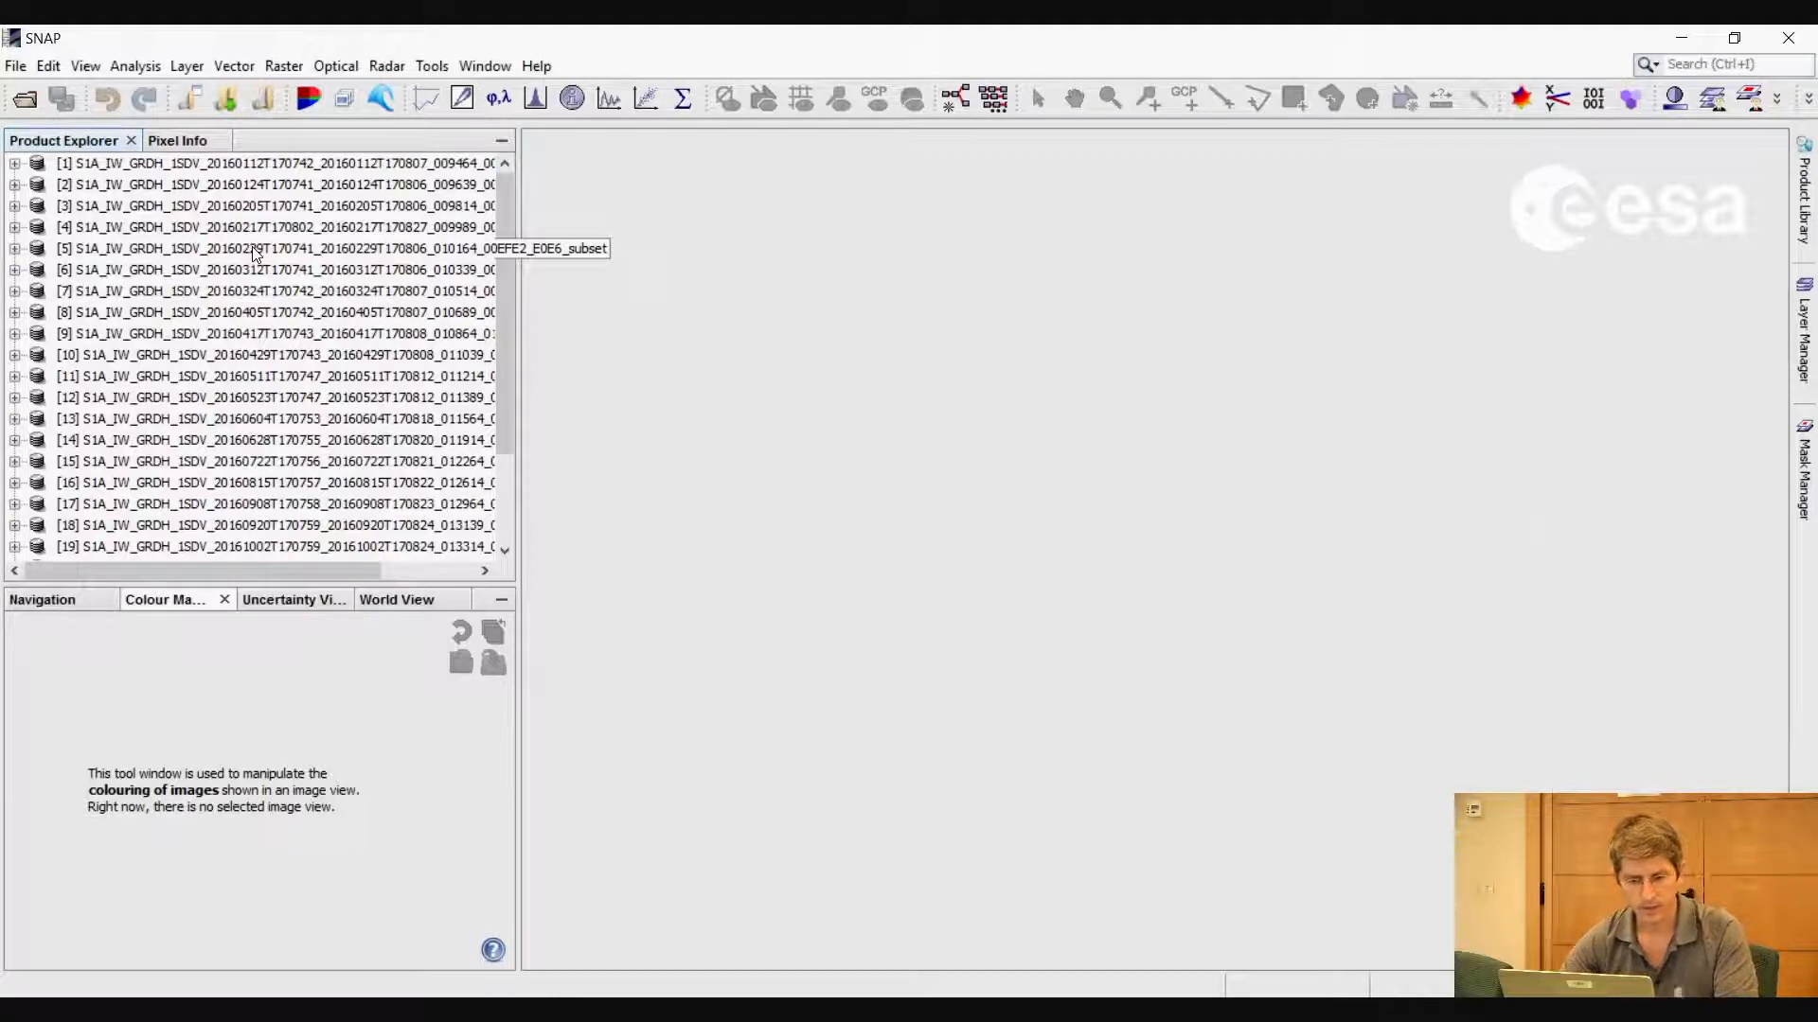
Start Create Stack, add all opened products to its input list, and widen the file name column
{"action": "left_click", "coordinate": [382, 67]}
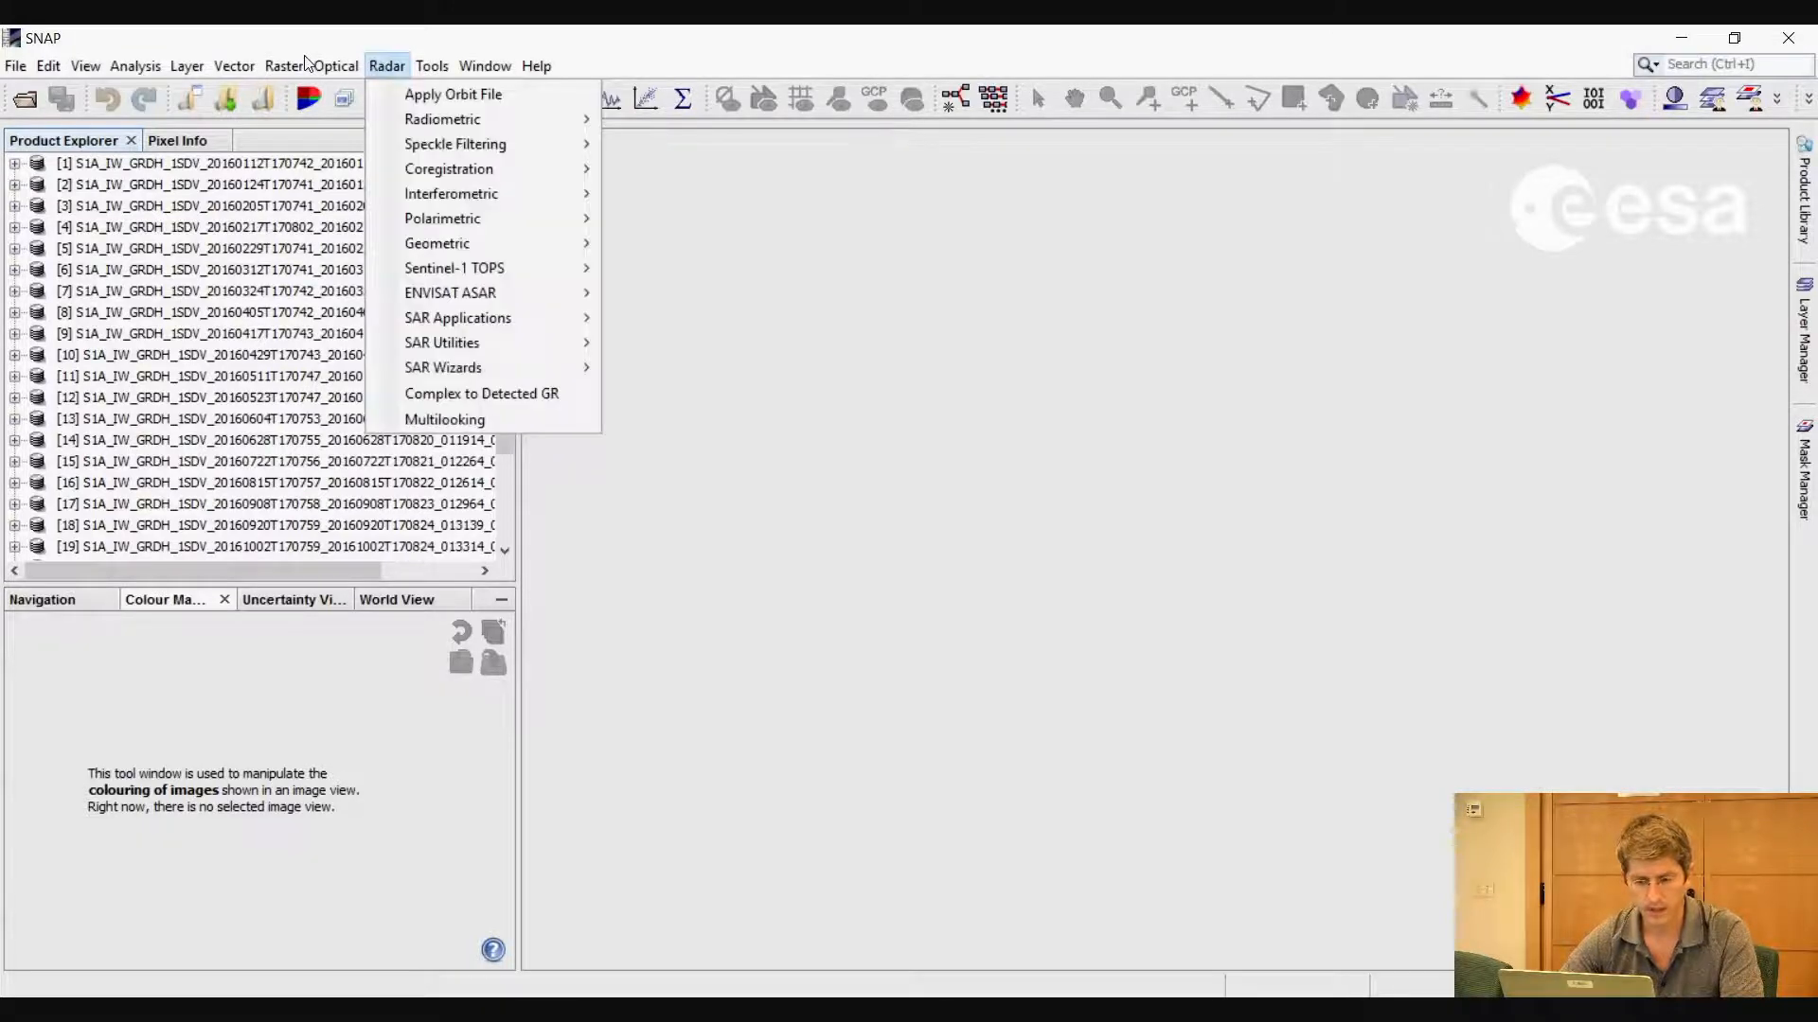
{"action": "mouse_move", "coordinate": [451, 174]}
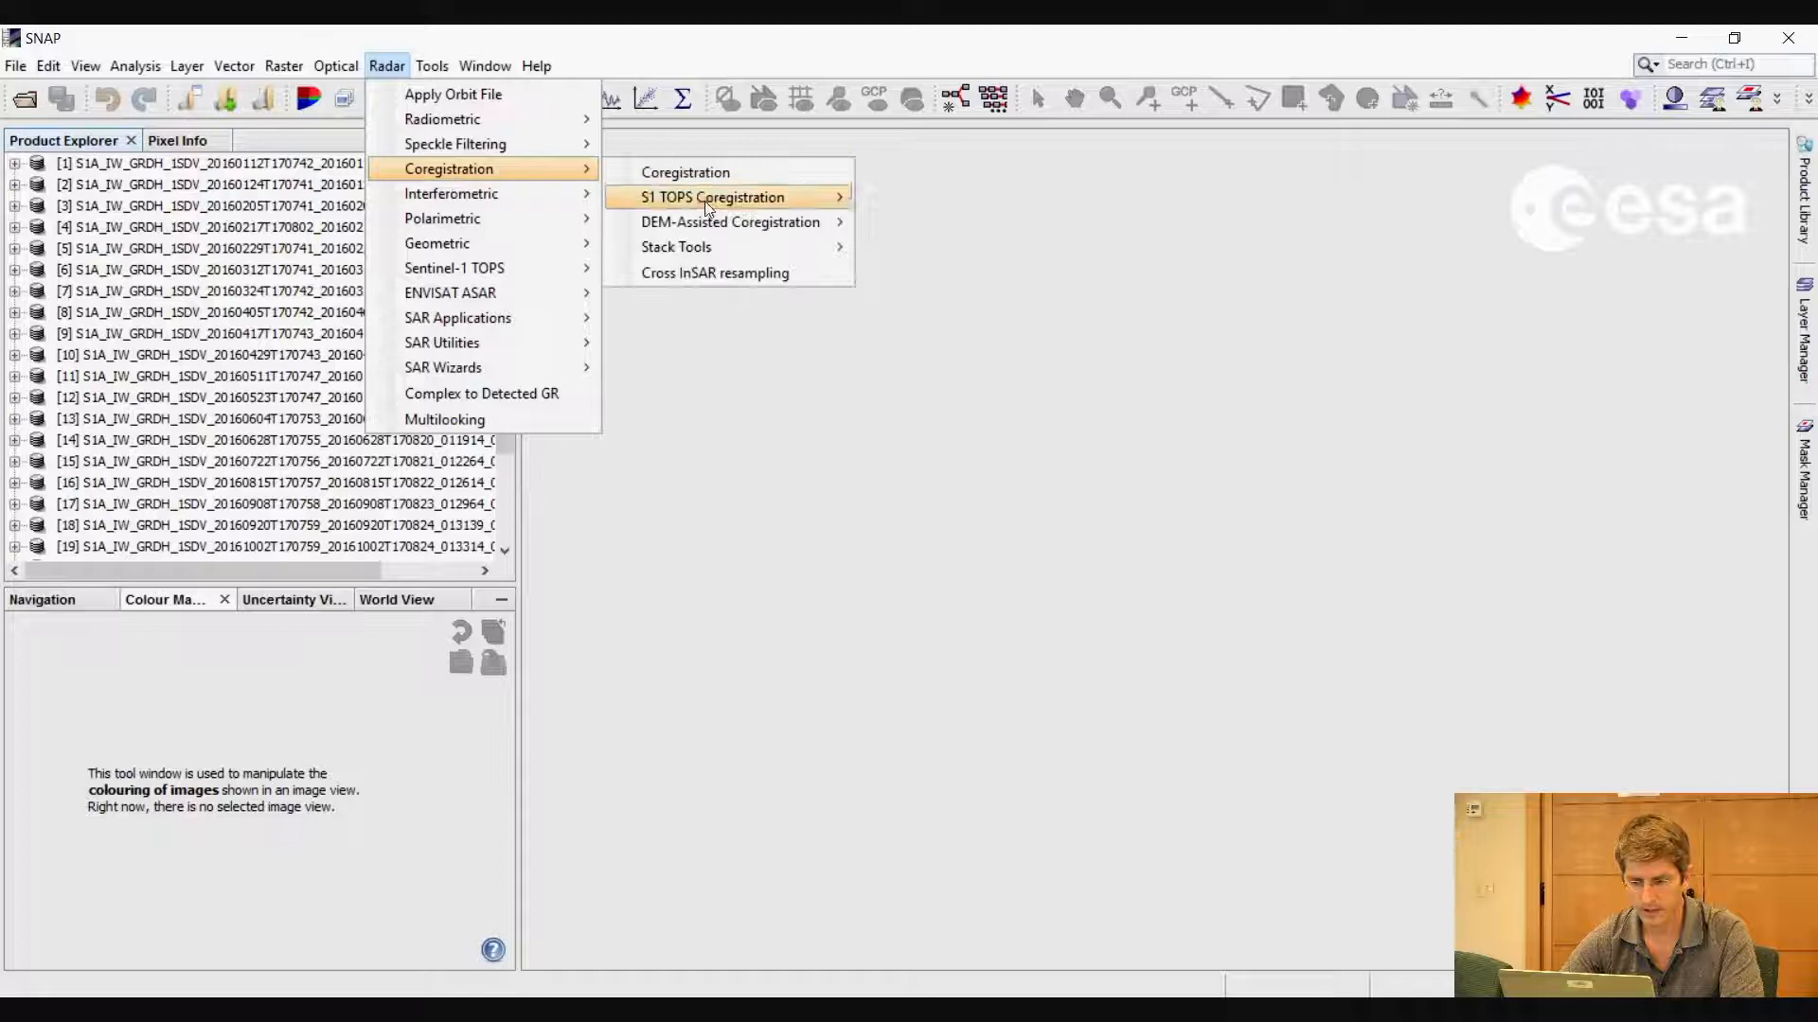
{"action": "mouse_move", "coordinate": [713, 244]}
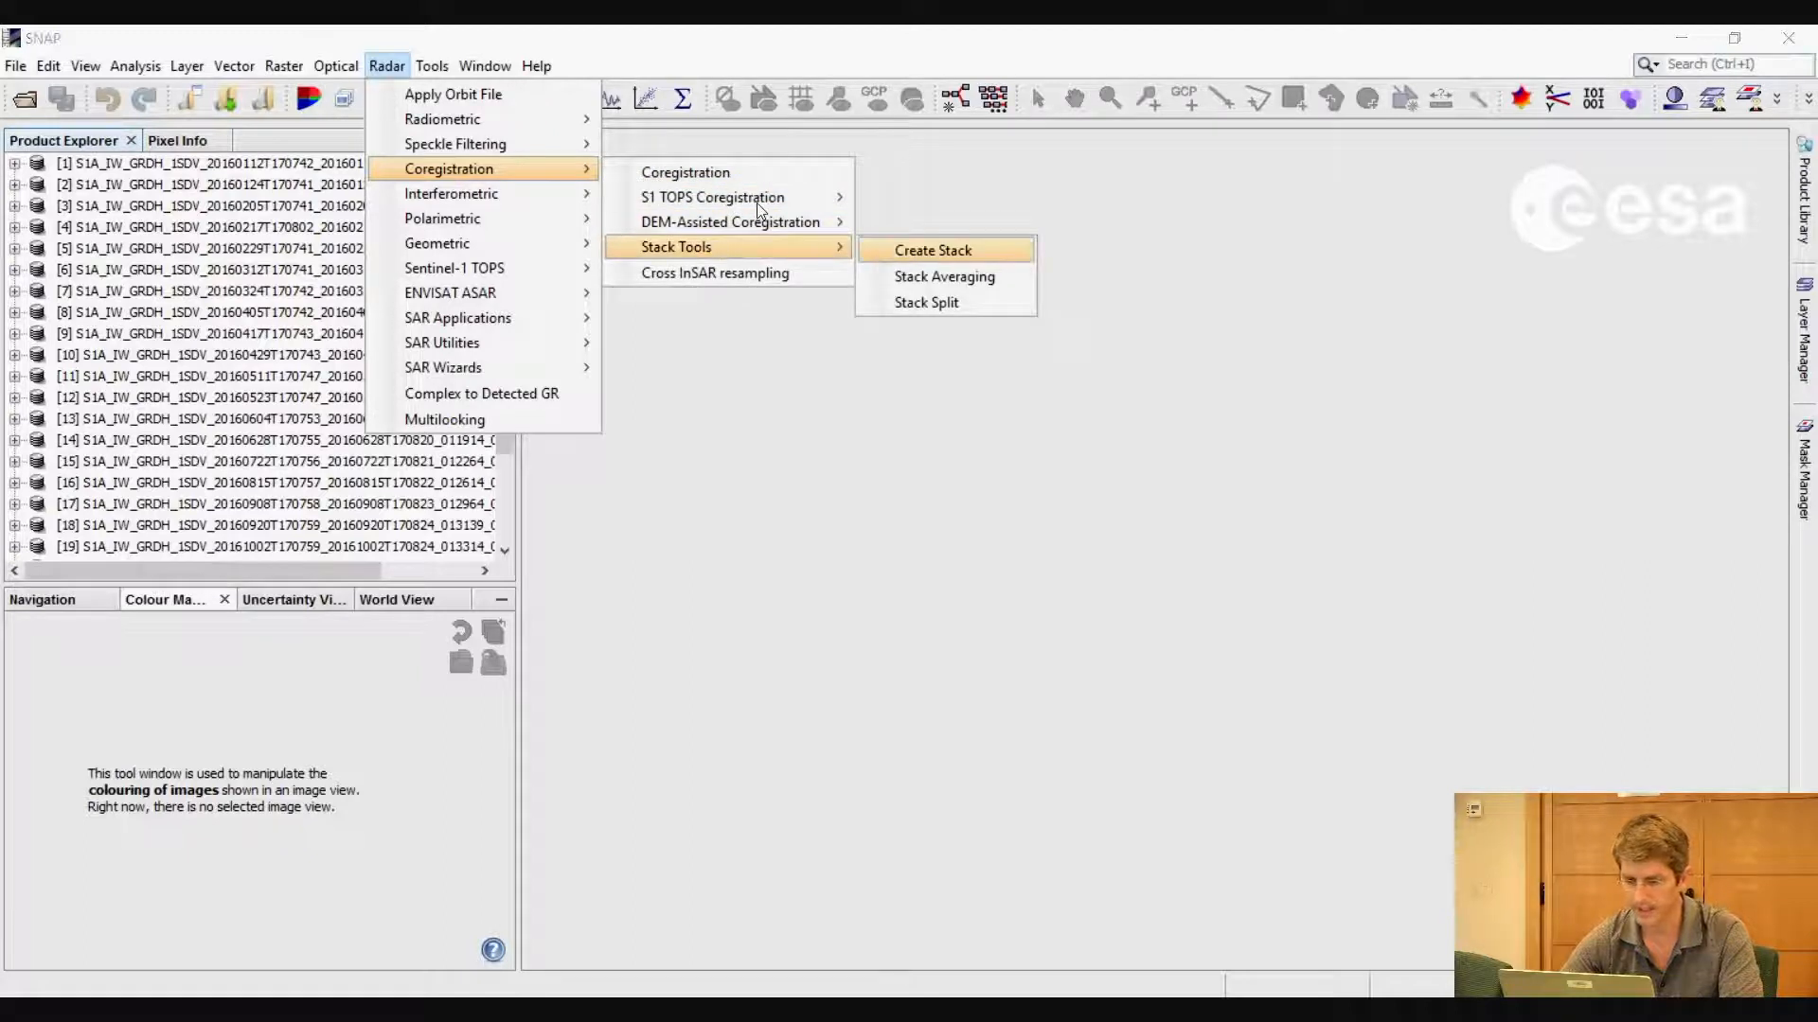
{"action": "left_click", "coordinate": [949, 254]}
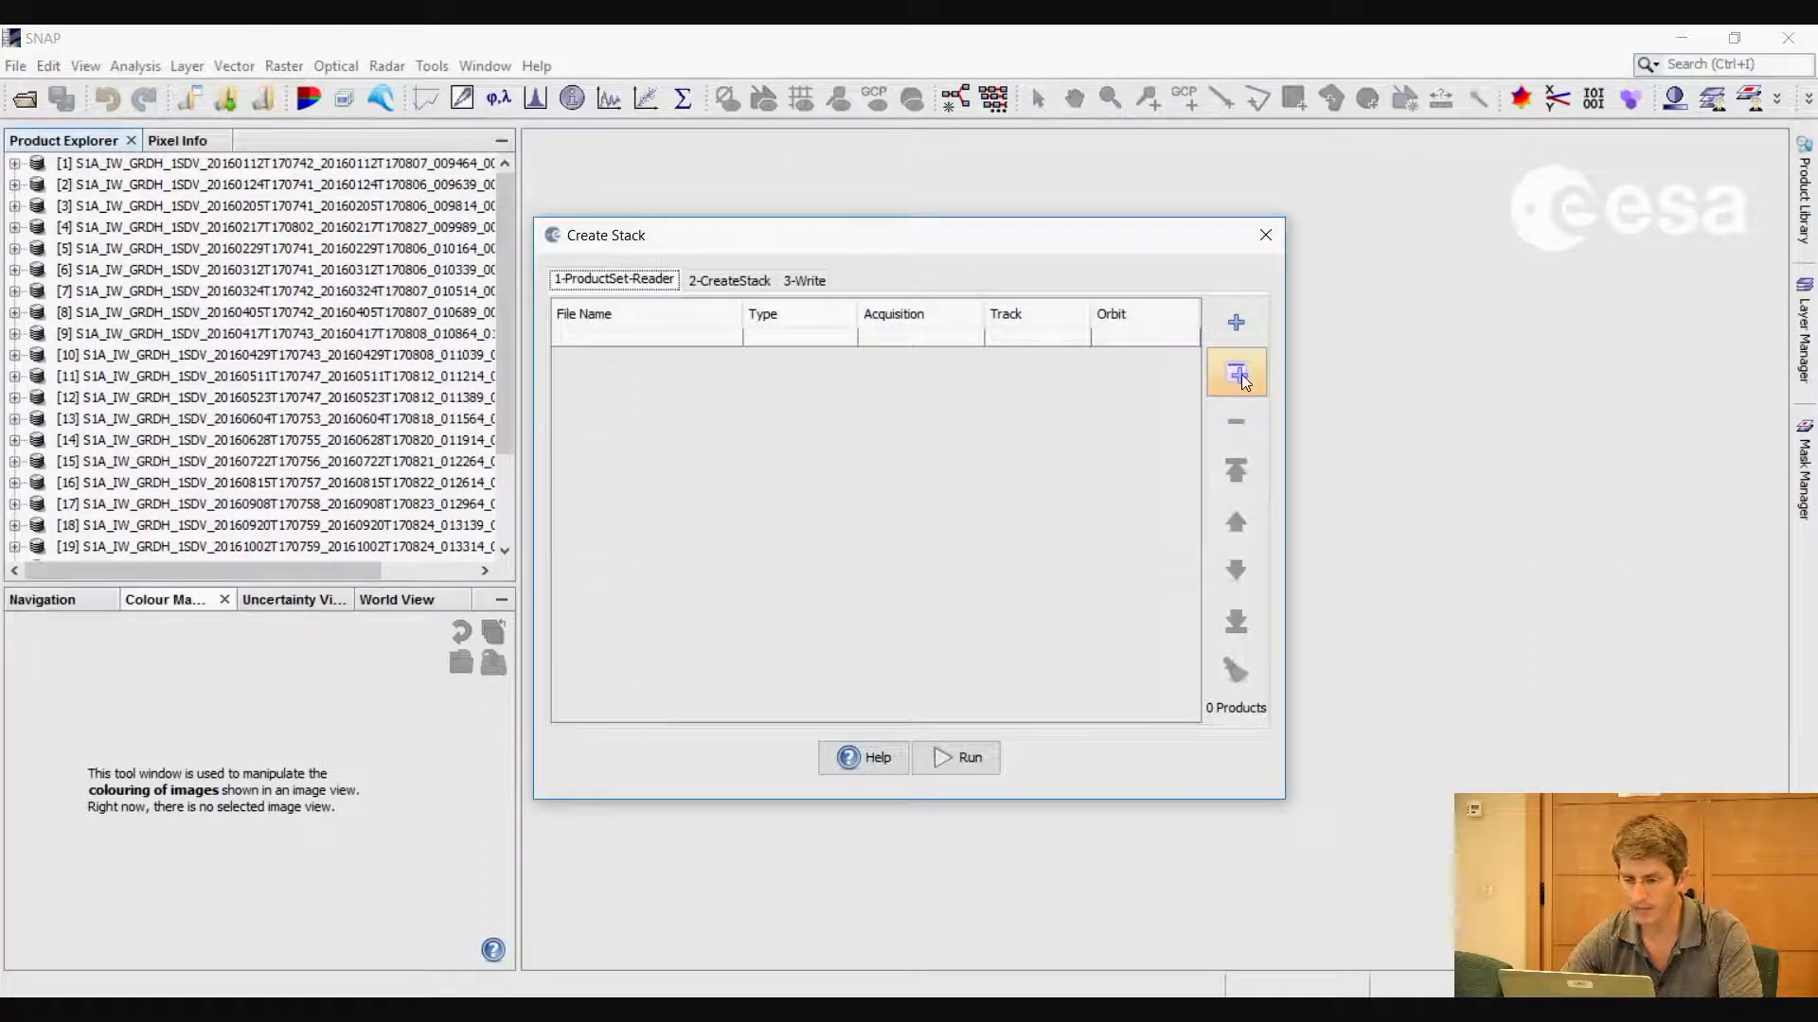
{"action": "left_click", "coordinate": [1237, 373]}
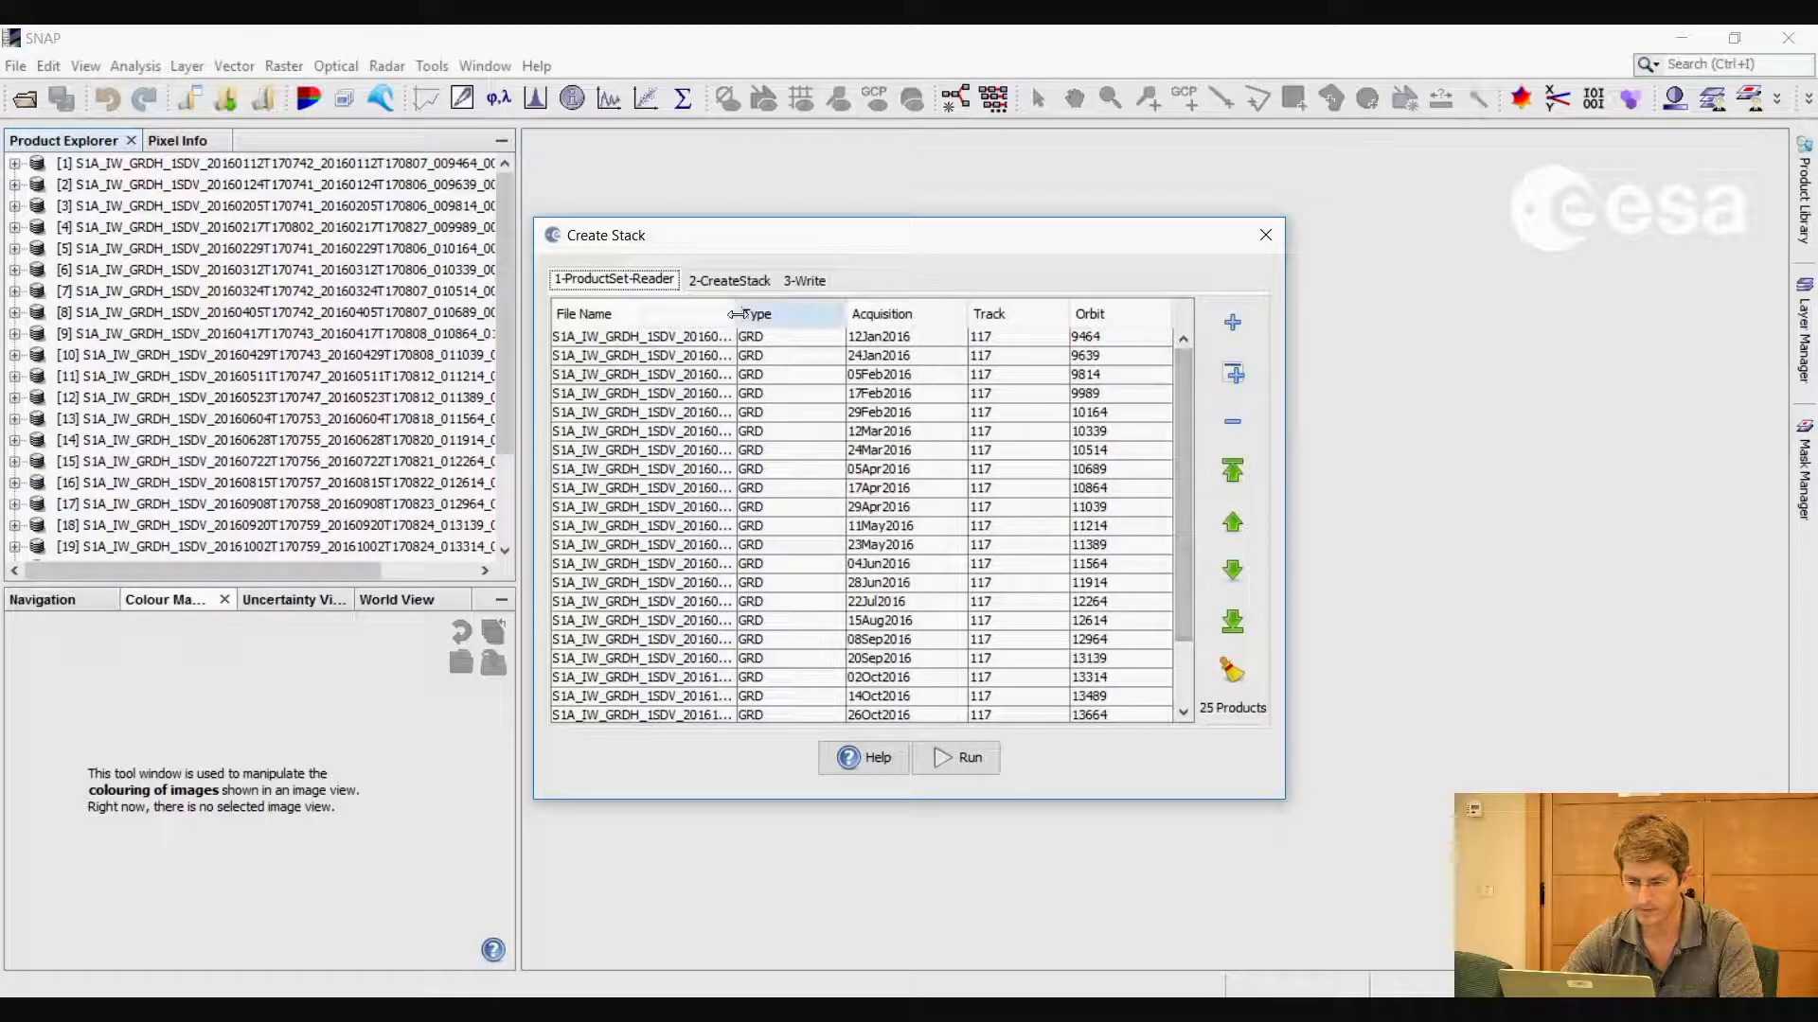
{"action": "left_click_drag", "start_coordinate": [737, 316], "coordinate": [847, 317]}
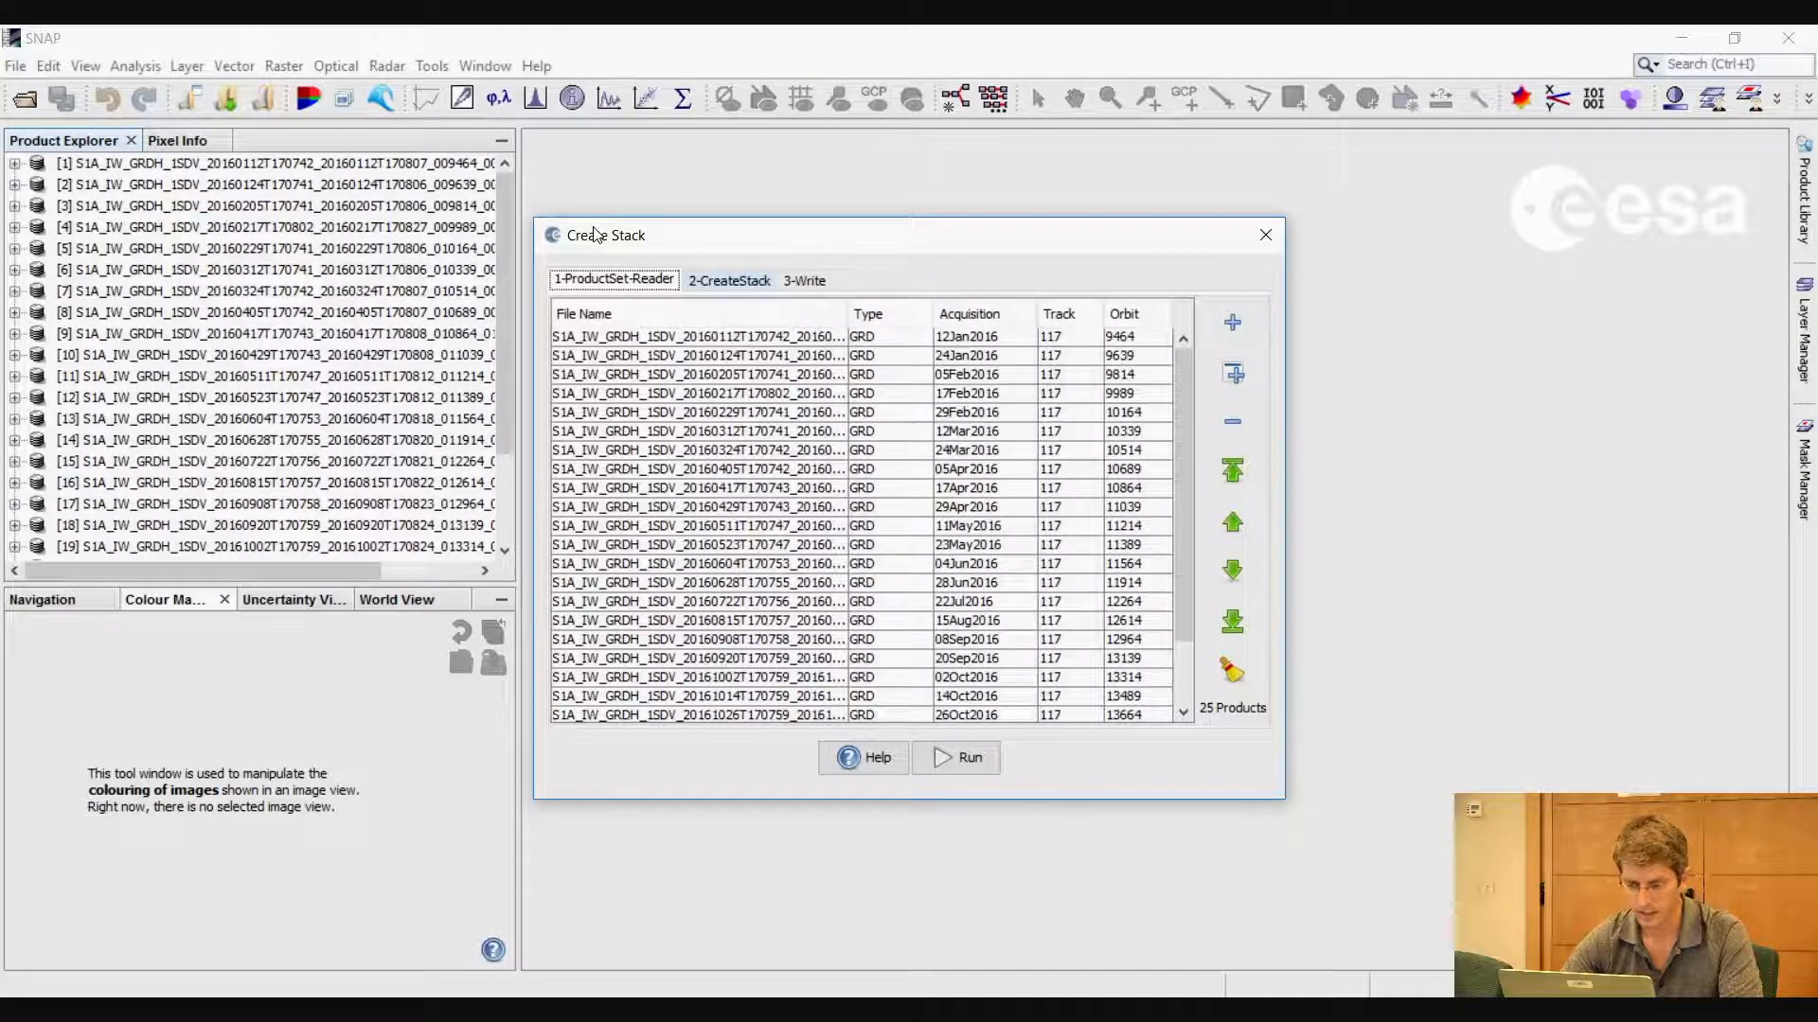
Set the stack's initial offset method to Product Geolocation
{"action": "left_click", "coordinate": [729, 280]}
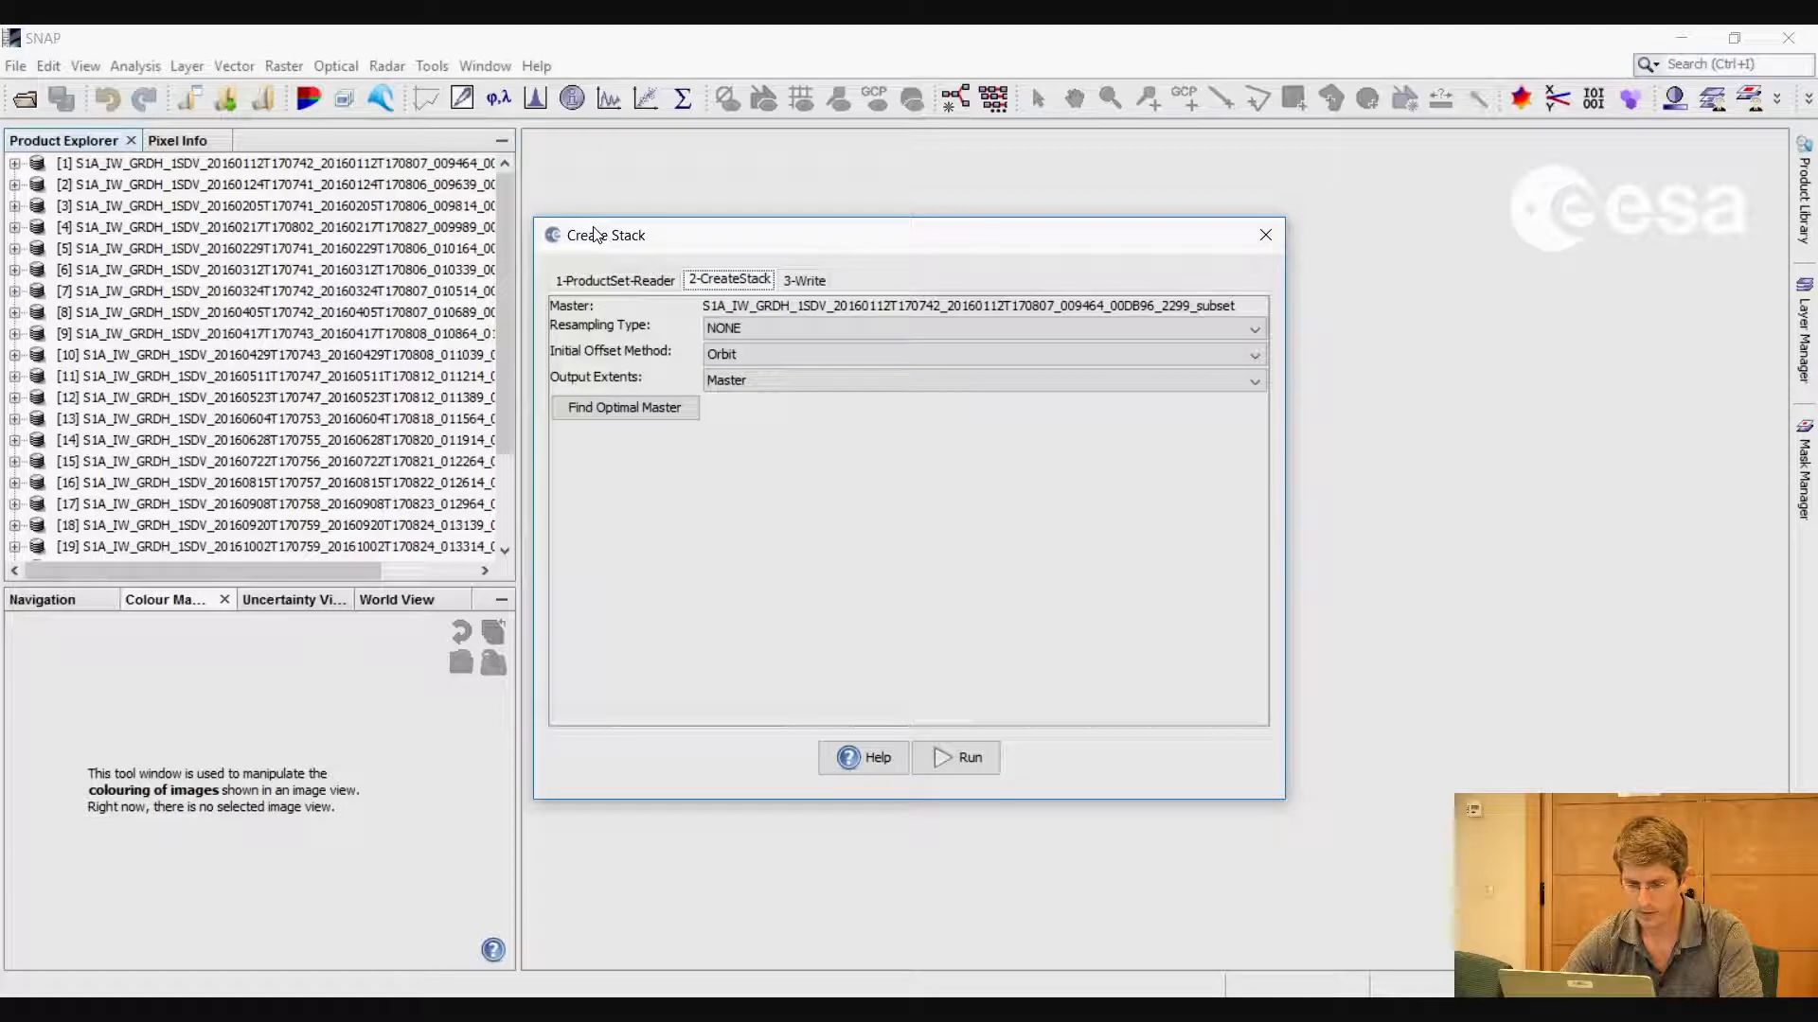
{"action": "left_click", "coordinate": [742, 353]}
{"action": "left_click", "coordinate": [750, 399]}
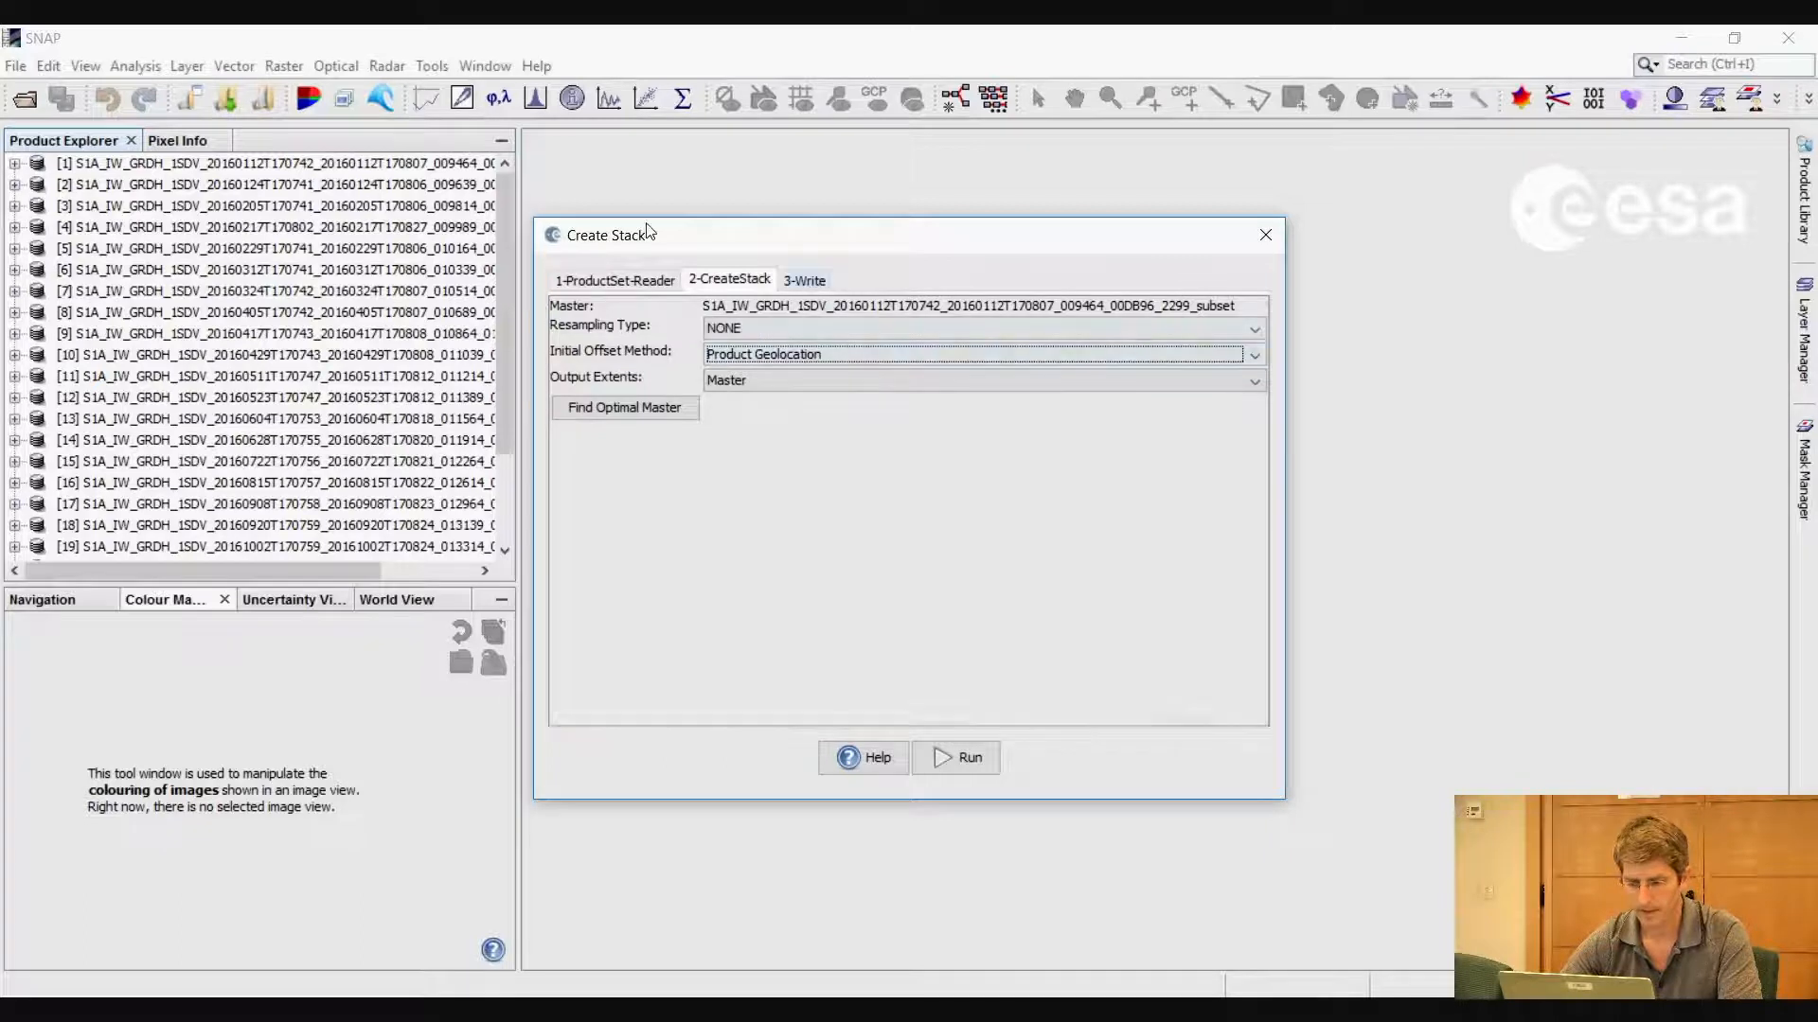
Name the stack output S1A_IW_GRDH_1SDV_subset_Stack, run the stack creation to C:\Agriculture\out in BEAM-DIMAP format, and close the dialog
{"action": "left_click", "coordinate": [803, 280]}
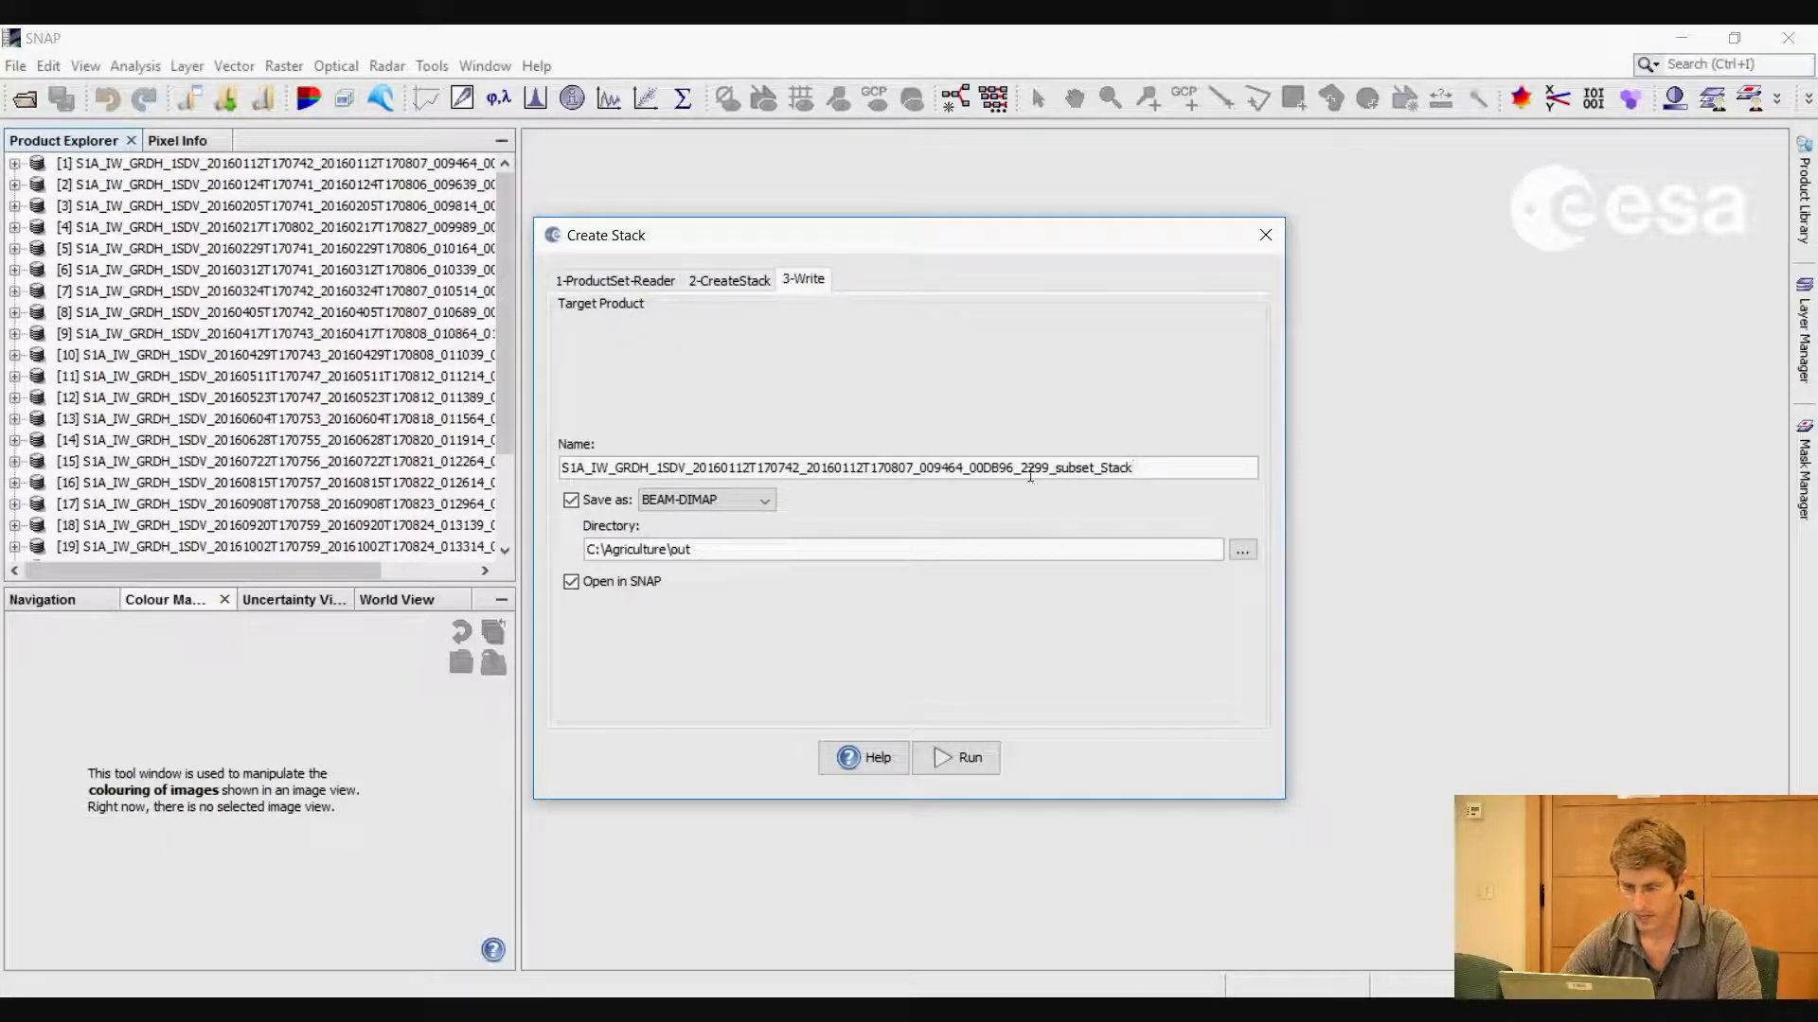
{"action": "left_click_drag", "start_coordinate": [1049, 468], "coordinate": [714, 463]}
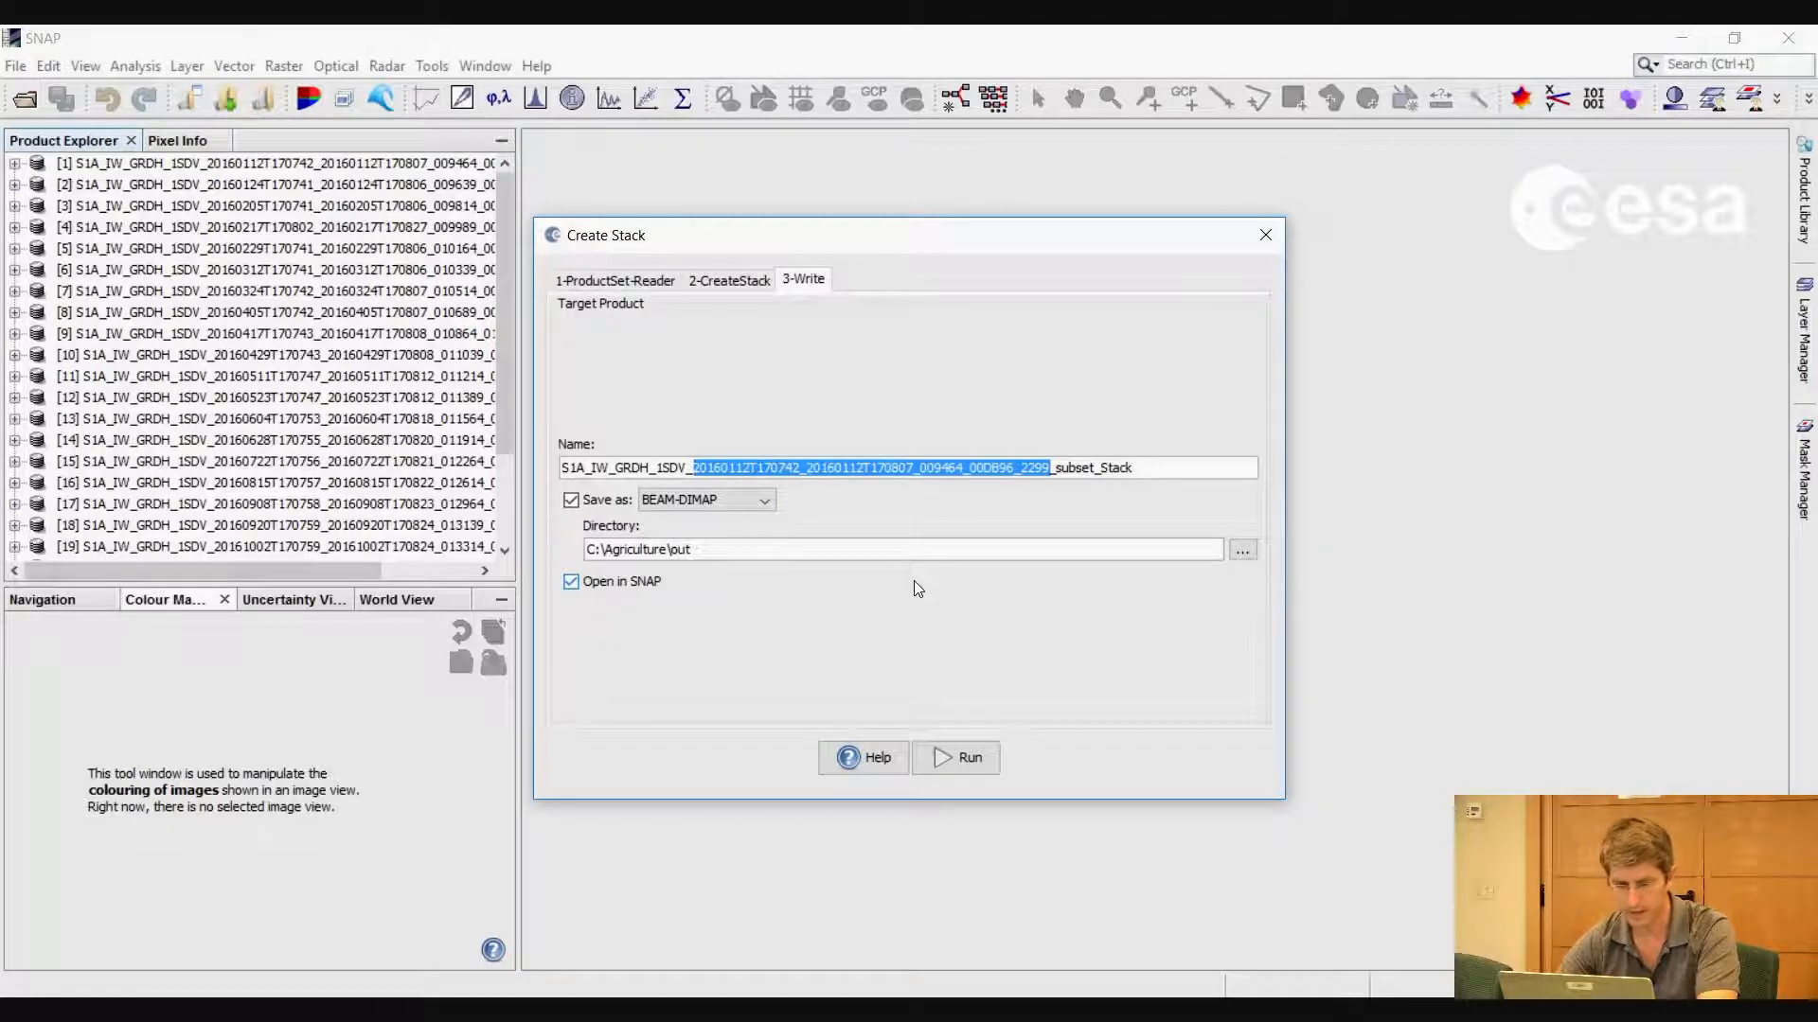
{"action": "key", "text": "BackSpace"}
{"action": "key", "text": "BackSpace"}
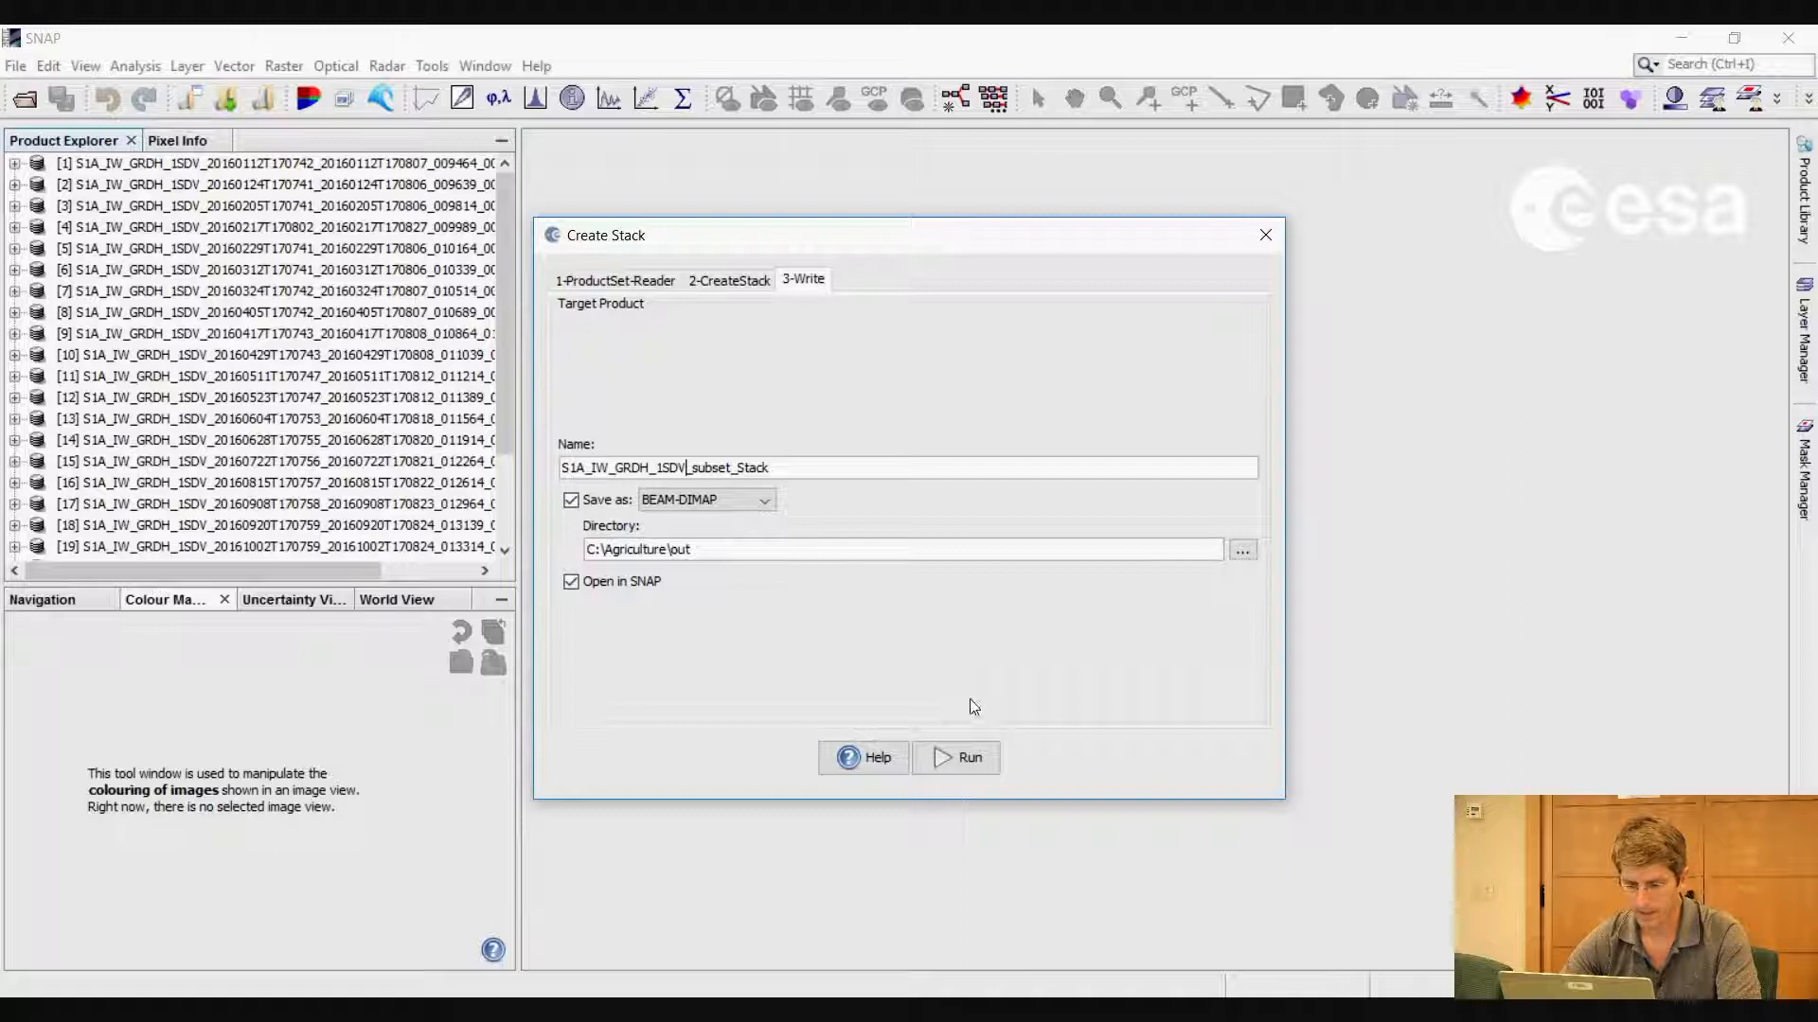
{"action": "left_click", "coordinate": [975, 762]}
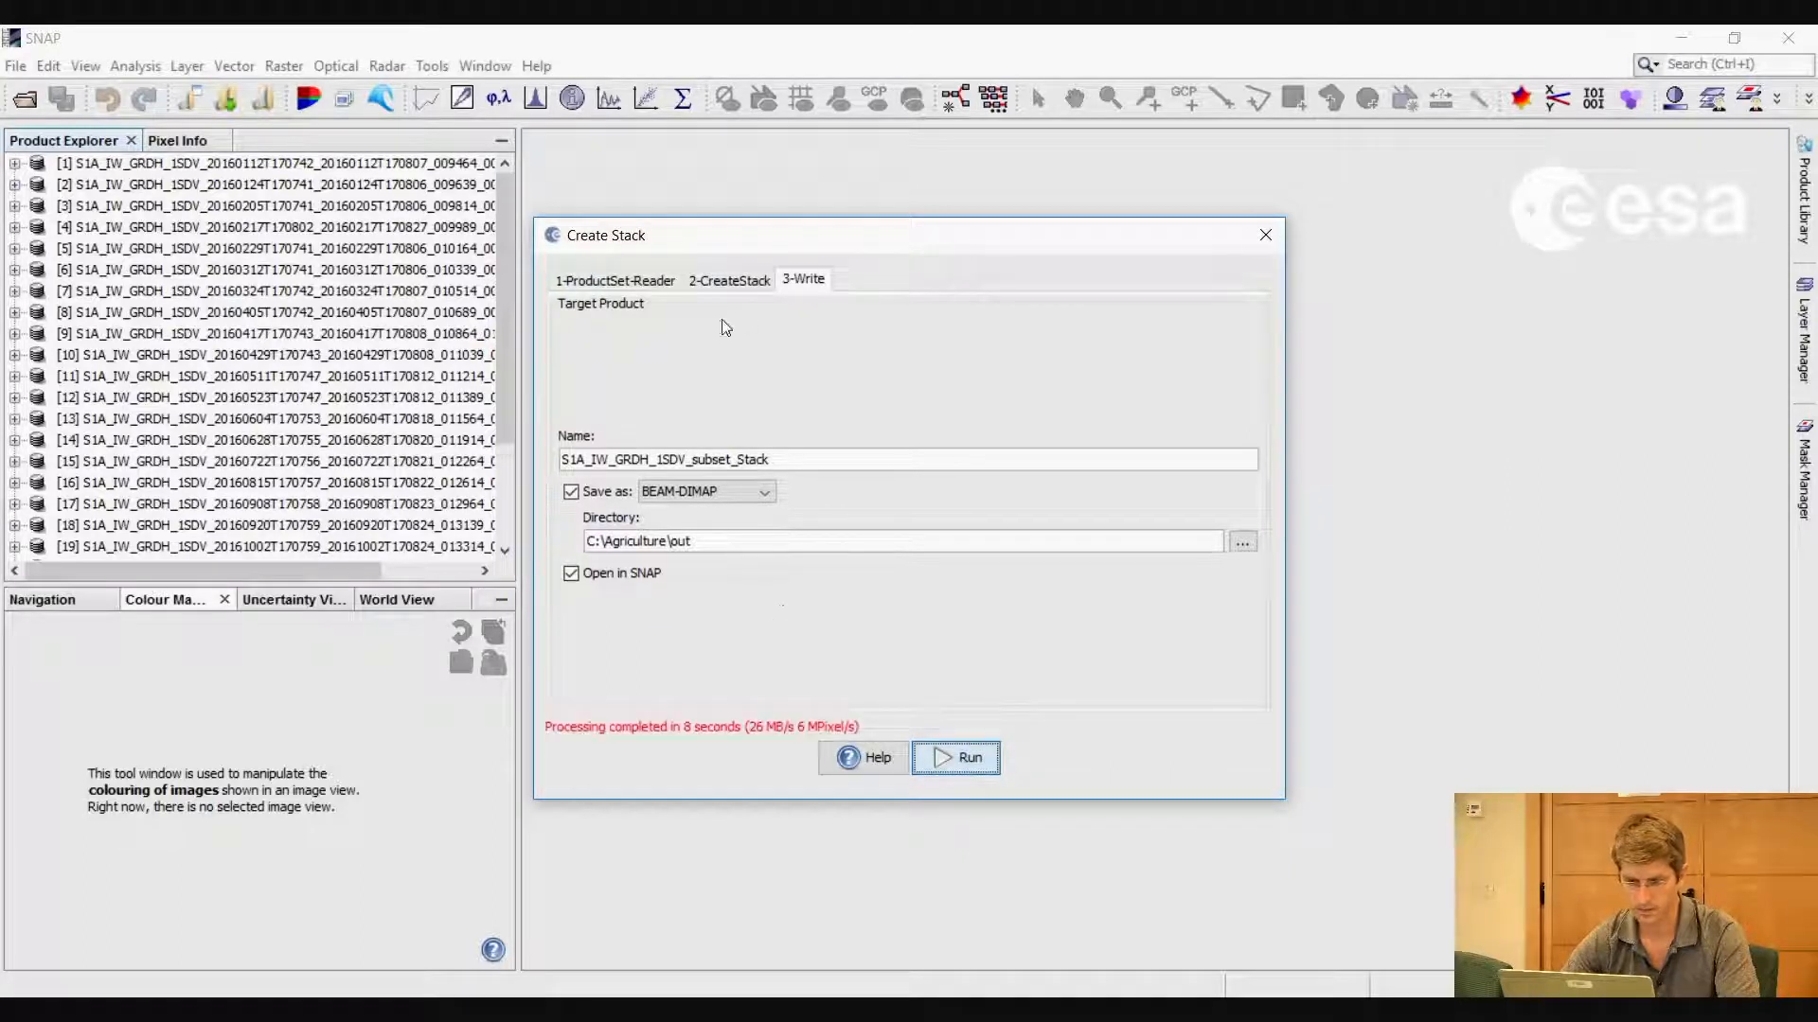
{"action": "left_click_drag", "start_coordinate": [513, 345], "coordinate": [504, 470]}
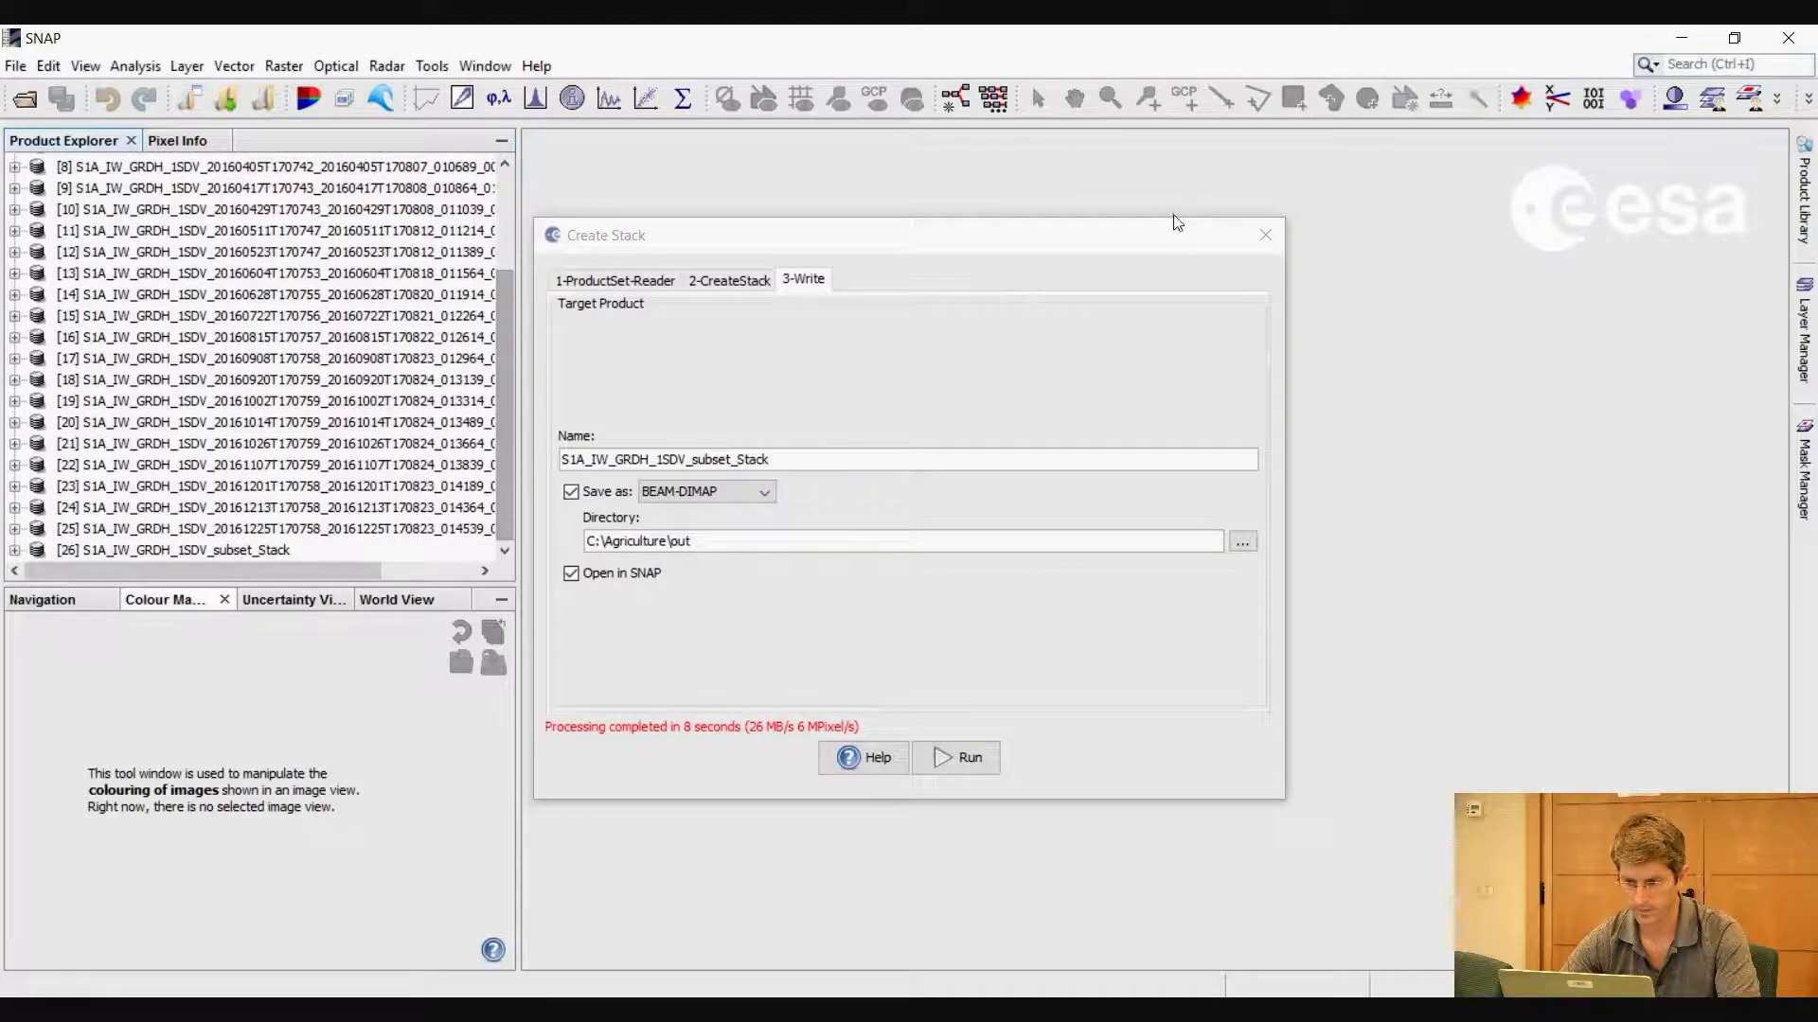
{"action": "left_click", "coordinate": [1270, 236]}
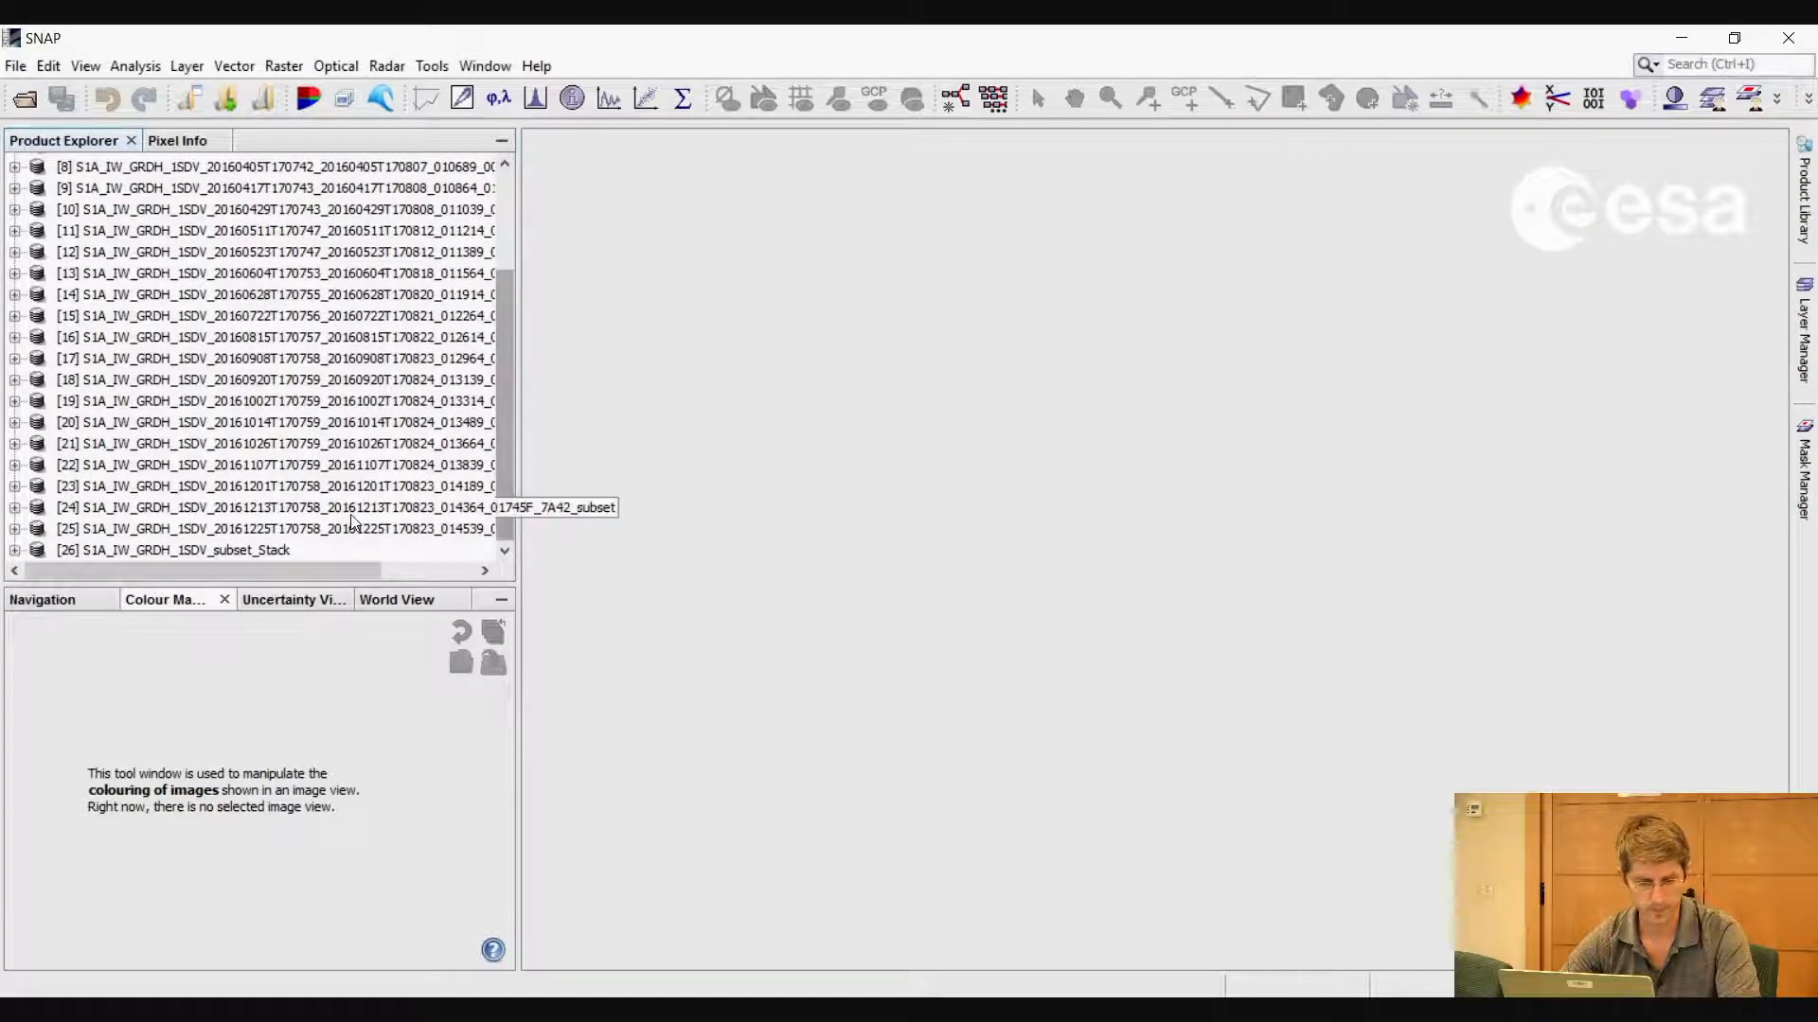
Expand the S1A_IW_GRDH_1SDV_subset_Stack product and its Bands folder to view the stacked bands
{"action": "left_click", "coordinate": [15, 551]}
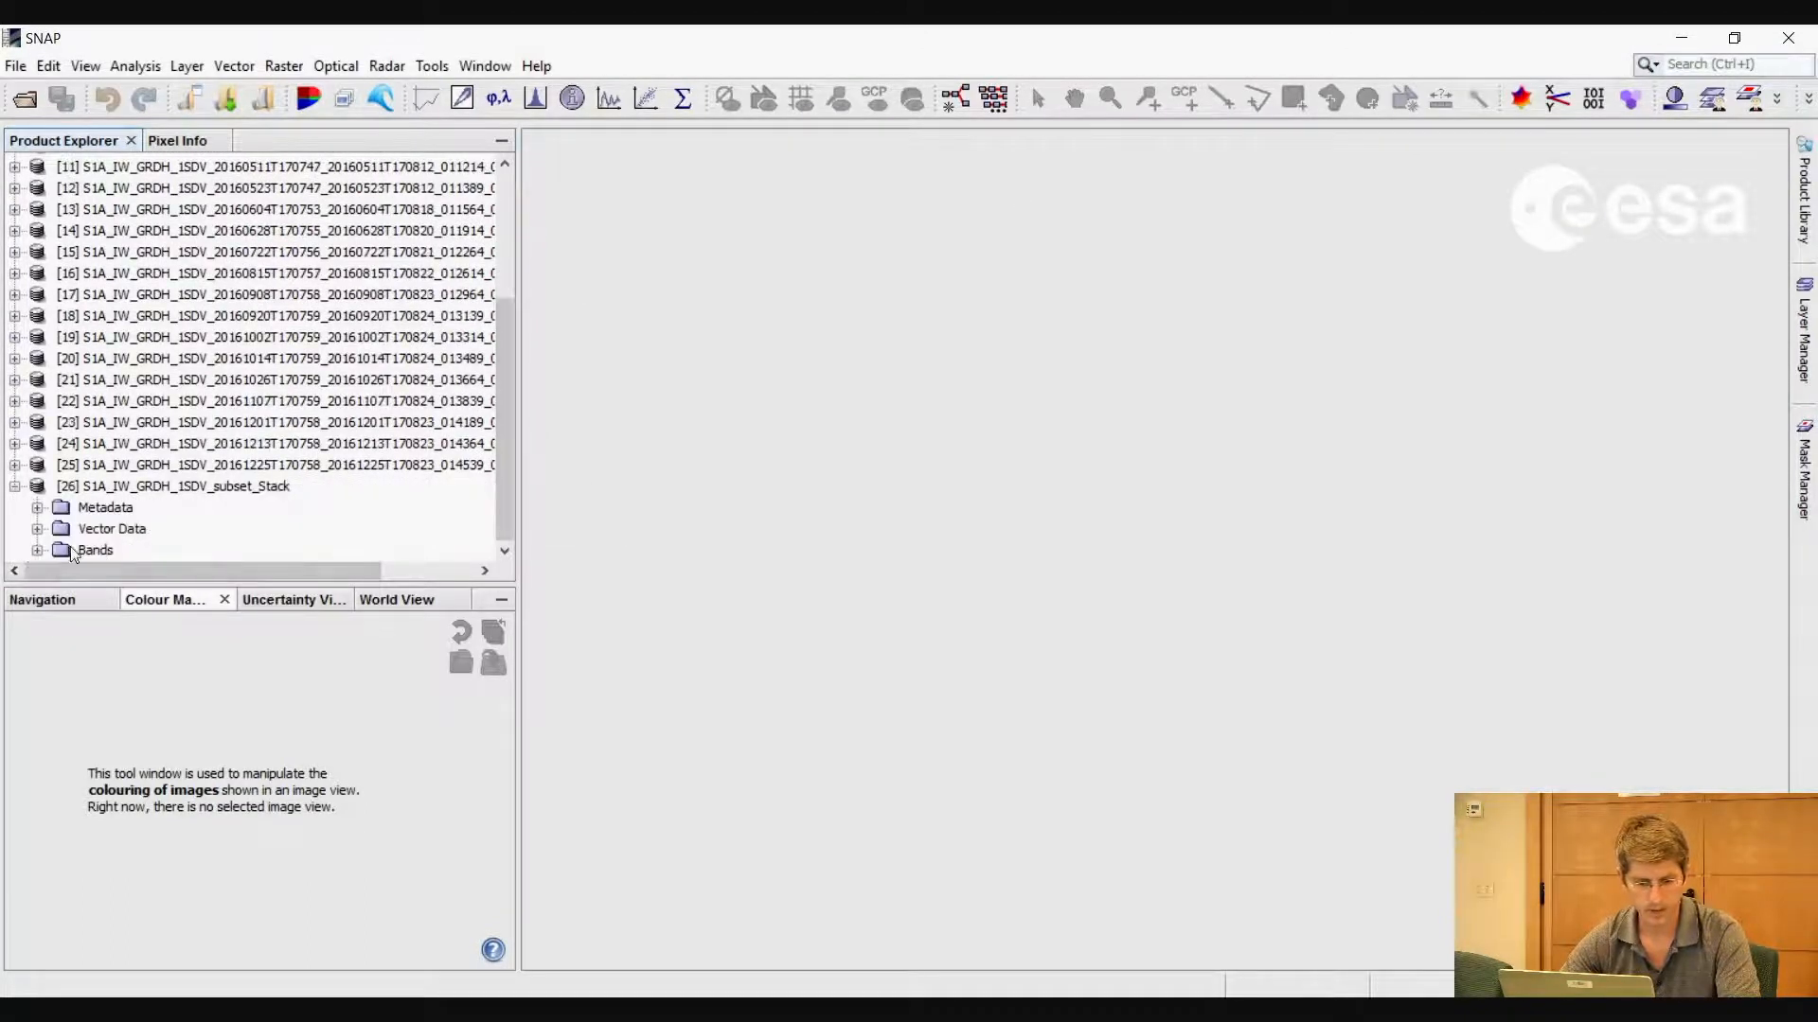
{"action": "left_click", "coordinate": [38, 550]}
{"action": "mouse_move", "coordinate": [505, 354]}
{"action": "left_mouse_down"}
{"action": "mouse_move", "coordinate": [504, 371]}
{"action": "mouse_move", "coordinate": [507, 329]}
{"action": "left_mouse_up"}
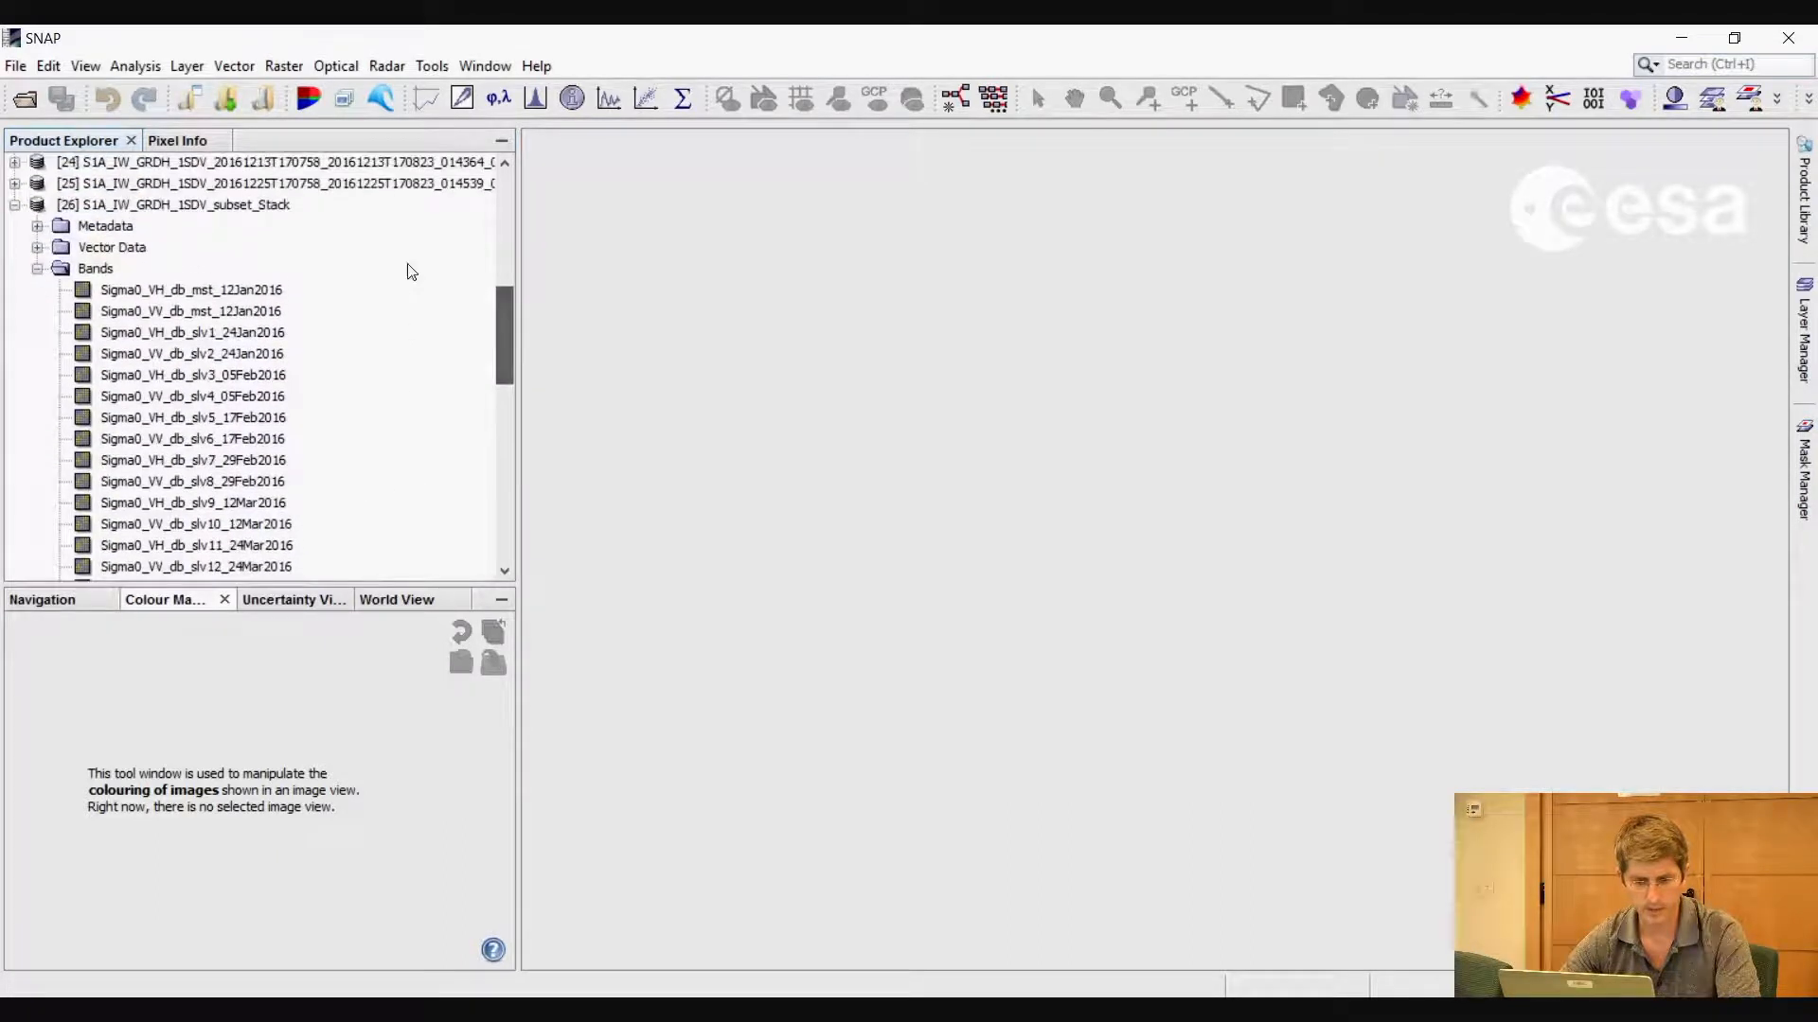
Open the RGB image channel selection for the S1A_IW_GRDH_1SDV_subset_Stack product
{"action": "left_click", "coordinate": [275, 204]}
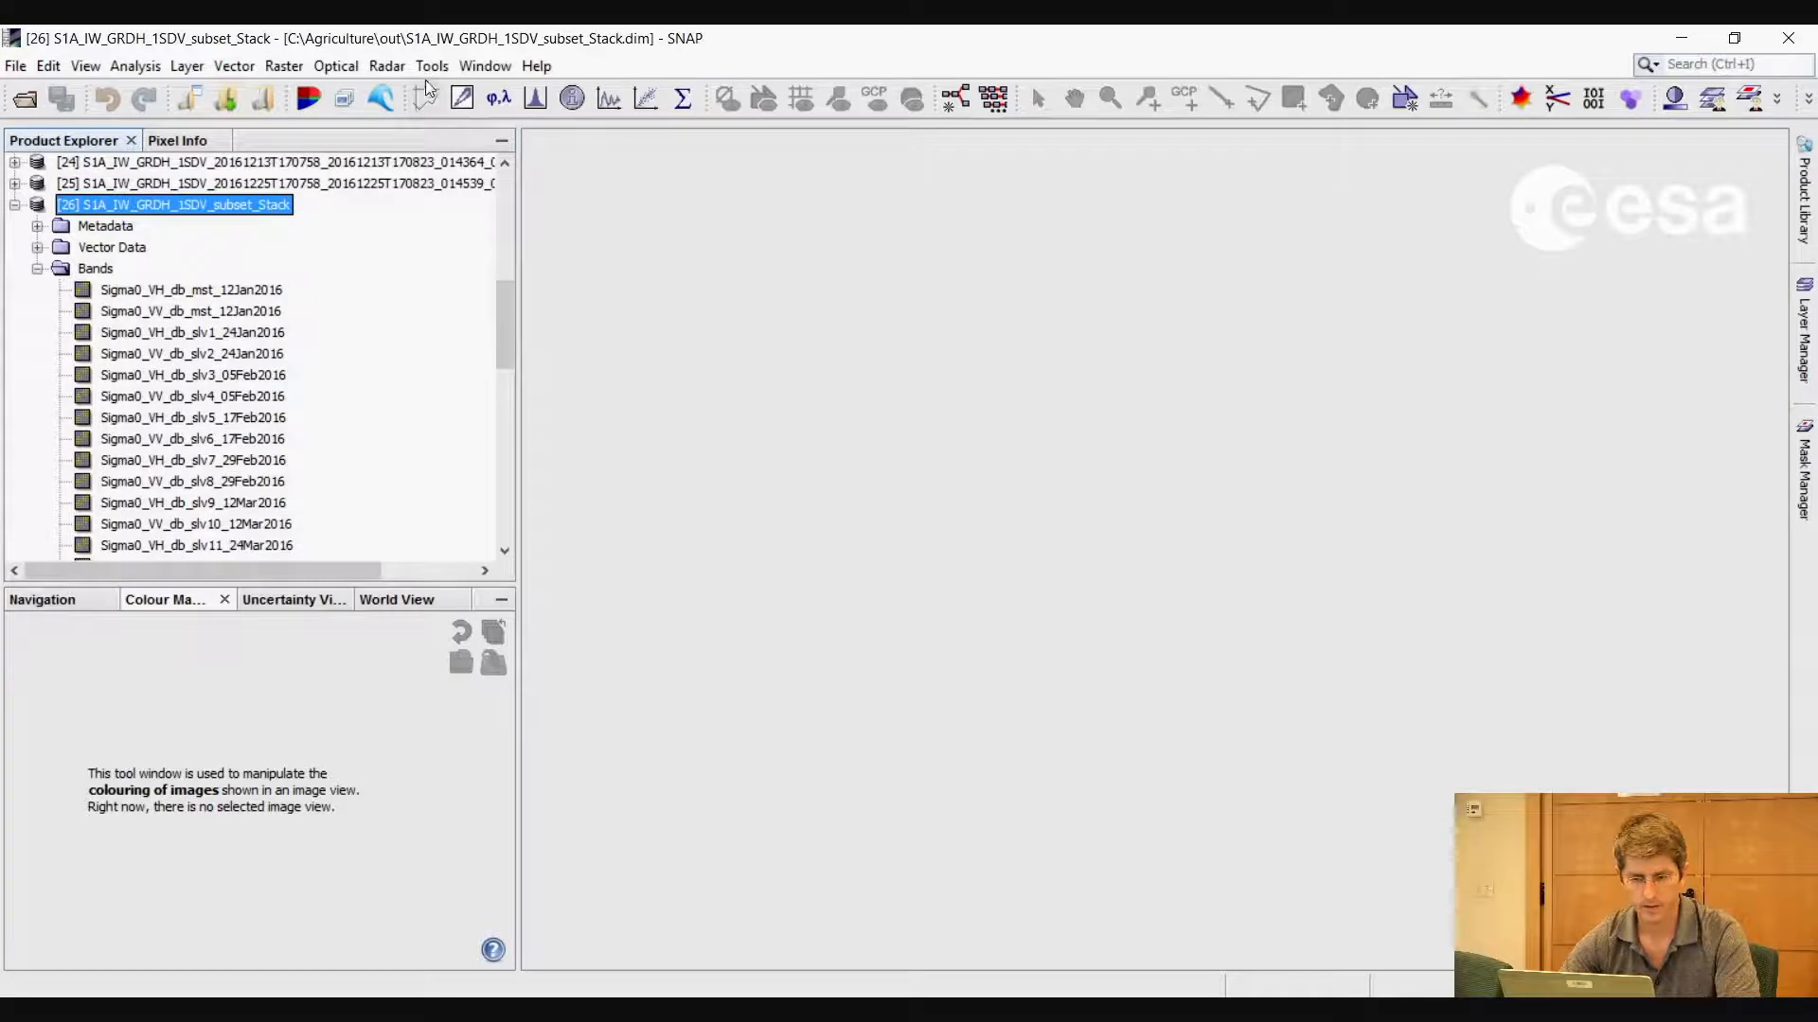
{"action": "left_click", "coordinate": [476, 65]}
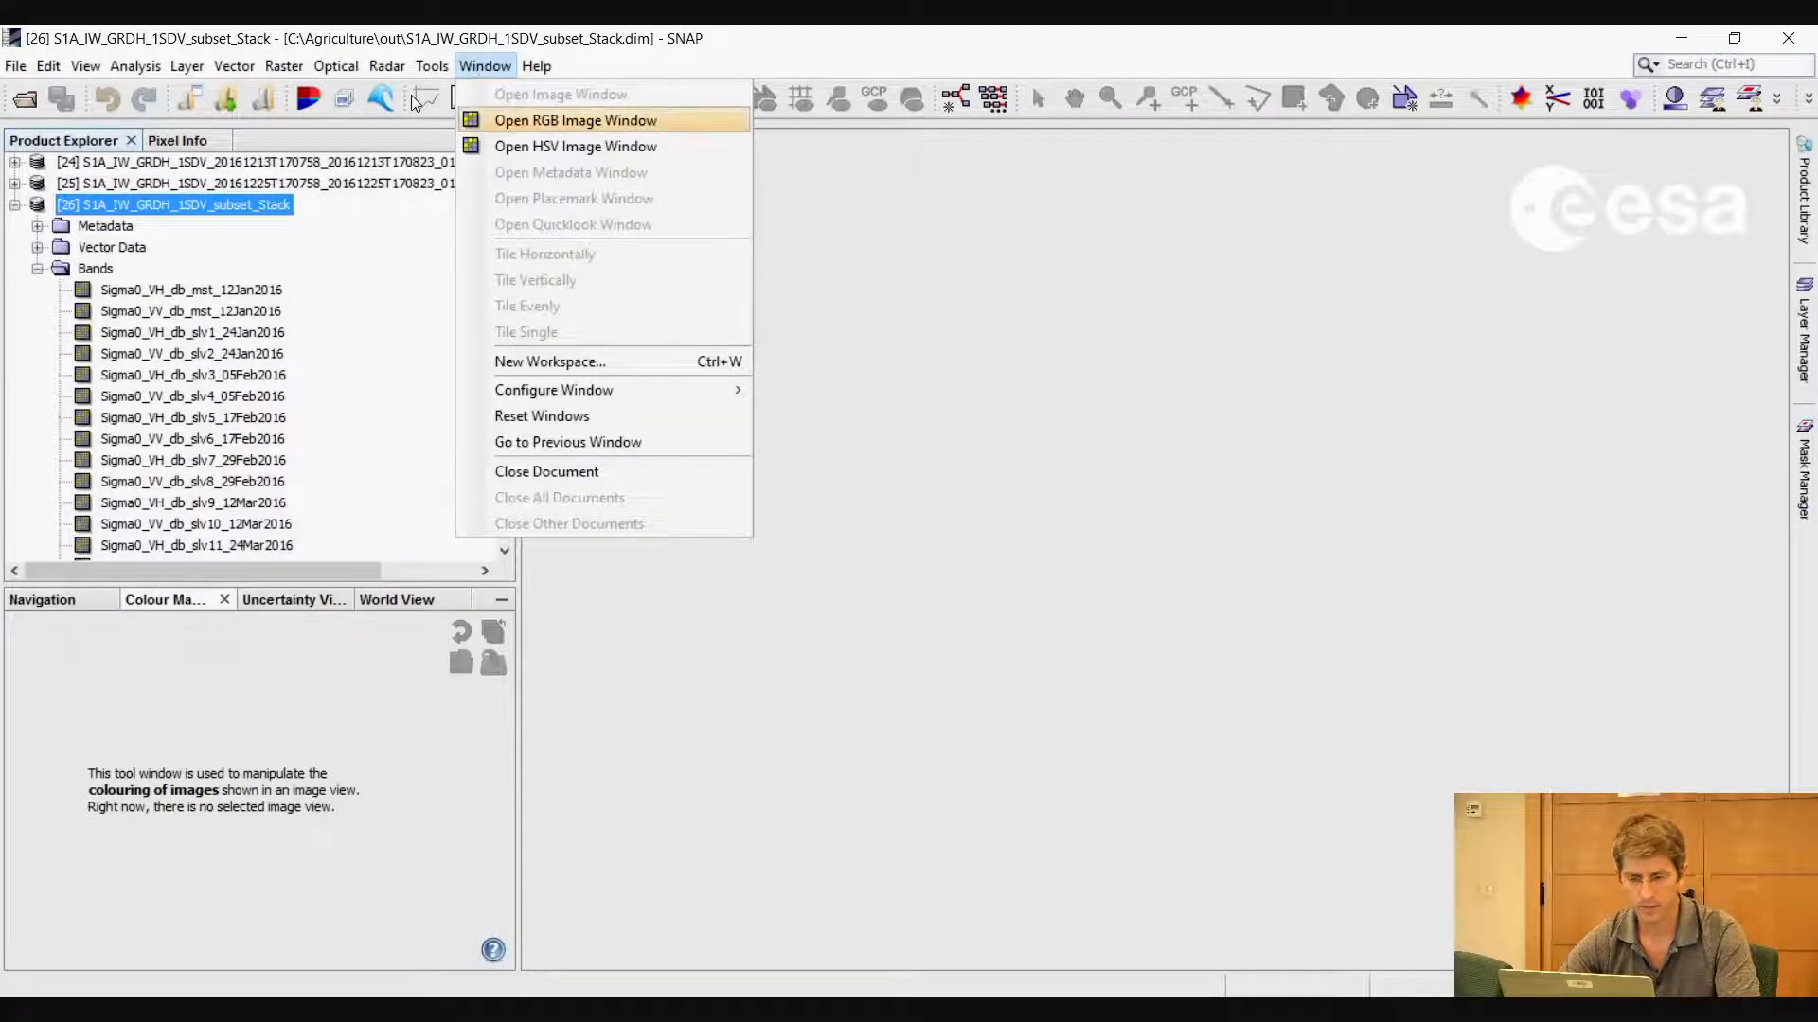
{"action": "left_click", "coordinate": [574, 120]}
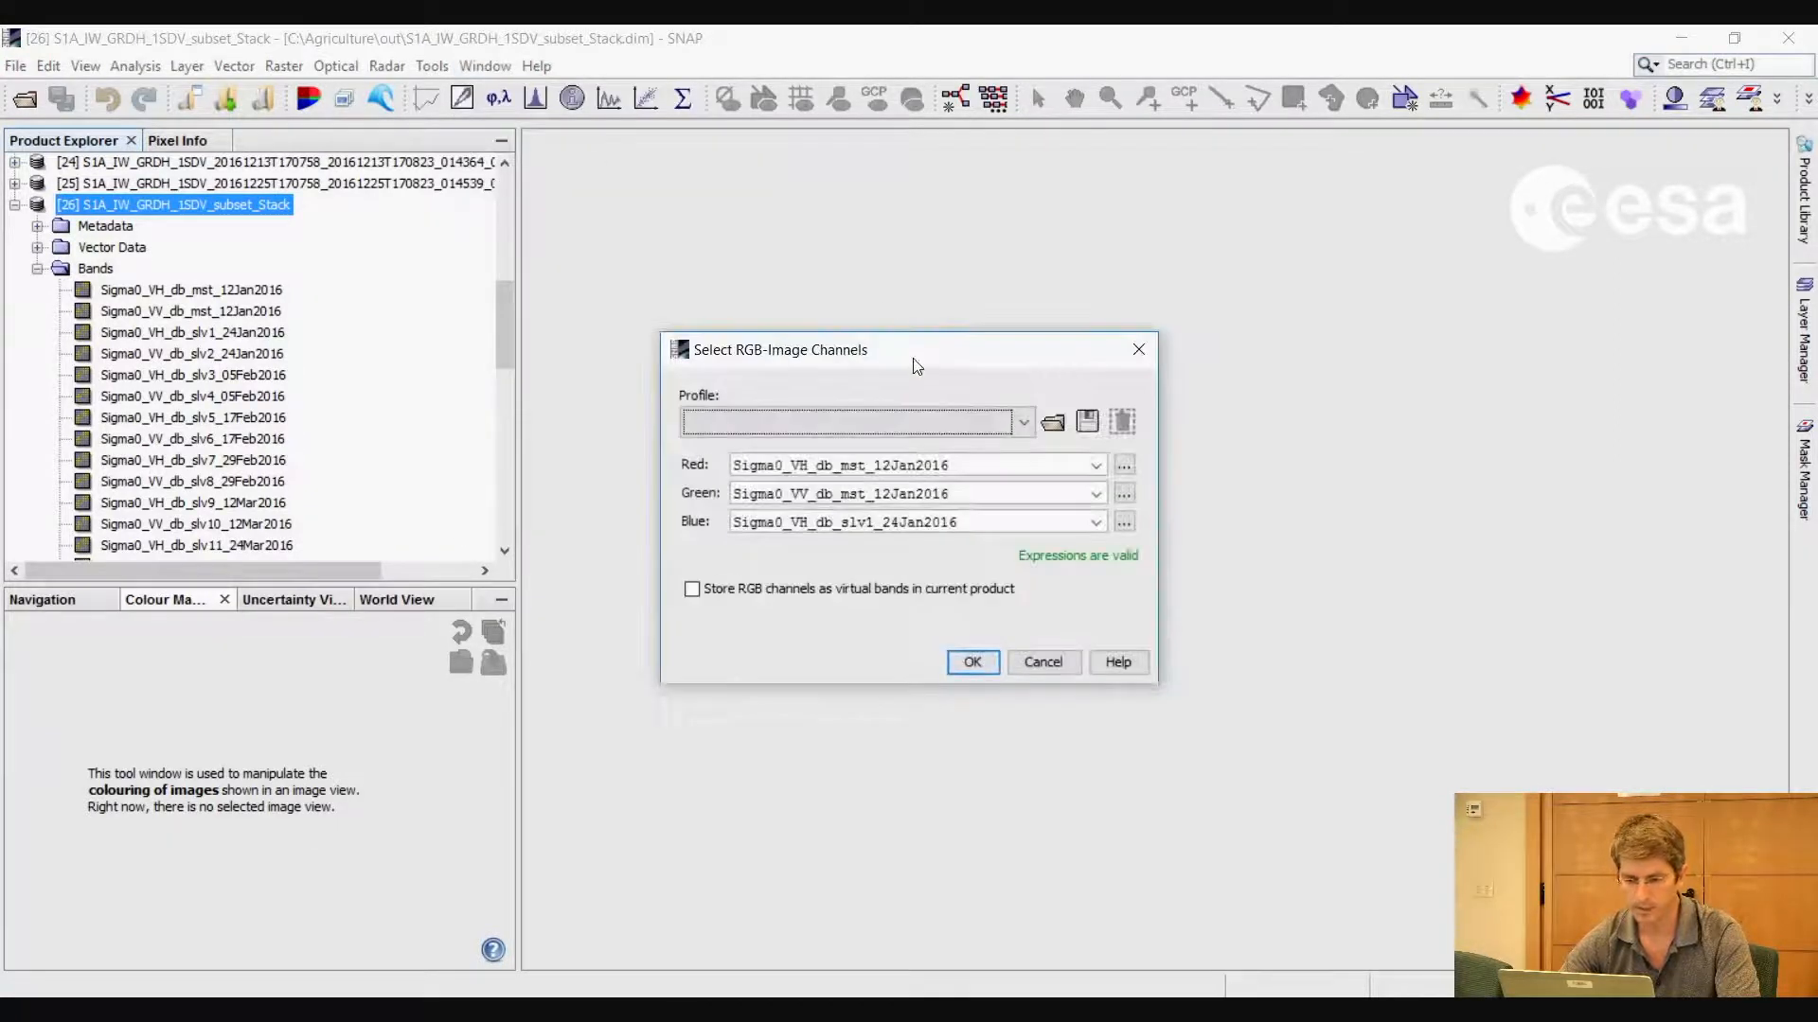
{"action": "left_click_drag", "start_coordinate": [917, 366], "coordinate": [939, 321]}
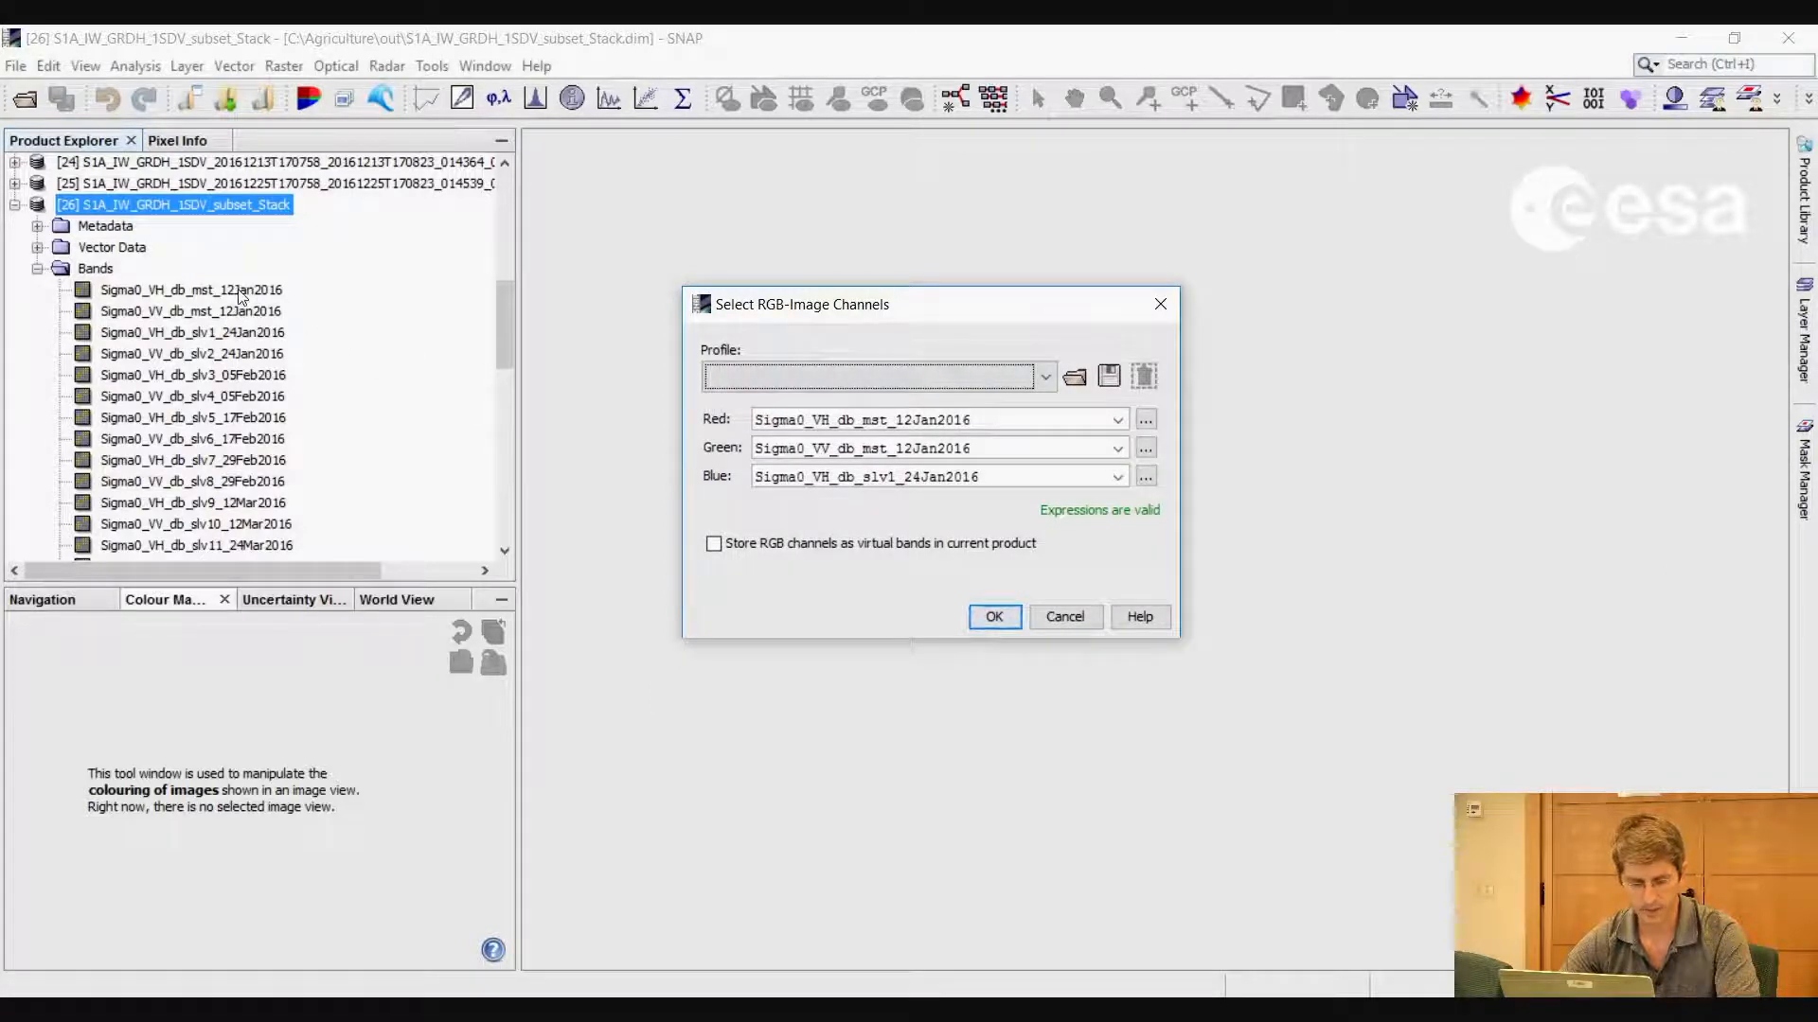
Set the red channel to Sigma0_VV_db_mst_12Jan2016 and the green channel to Sigma0_VH_db_mst_12Jan2016
{"action": "left_click", "coordinate": [1119, 420]}
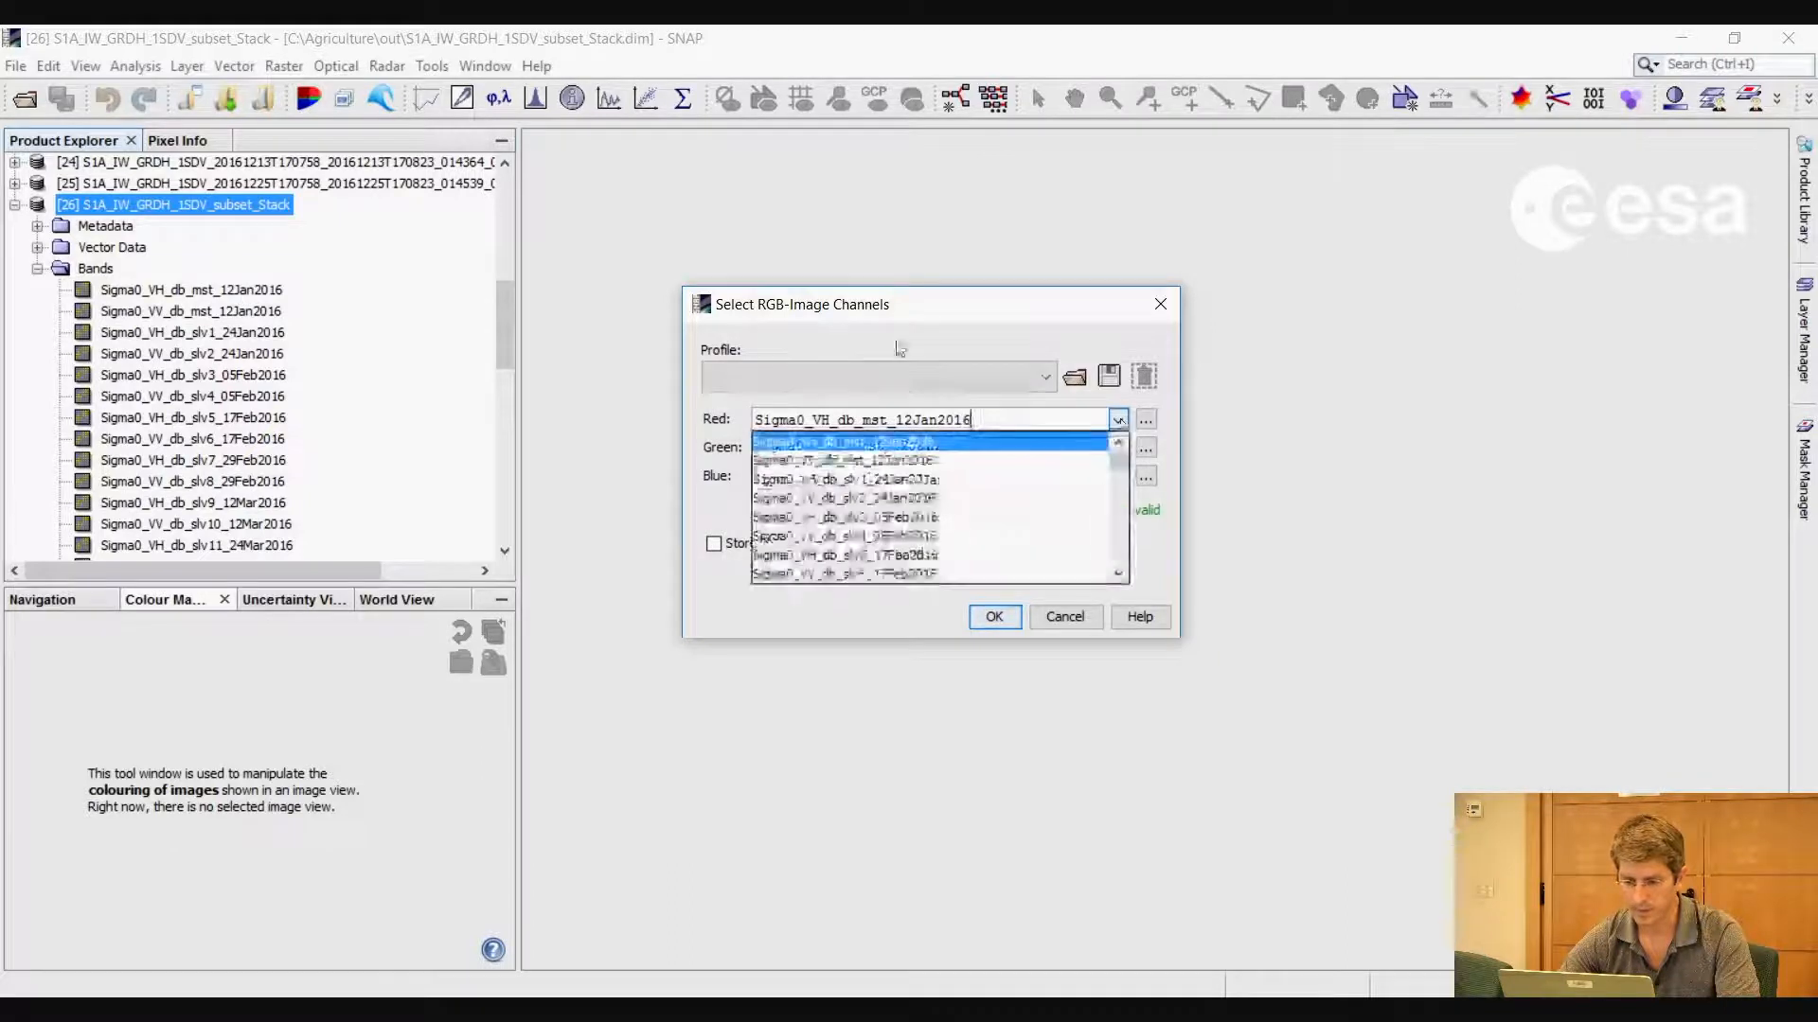
{"action": "left_click", "coordinate": [855, 462]}
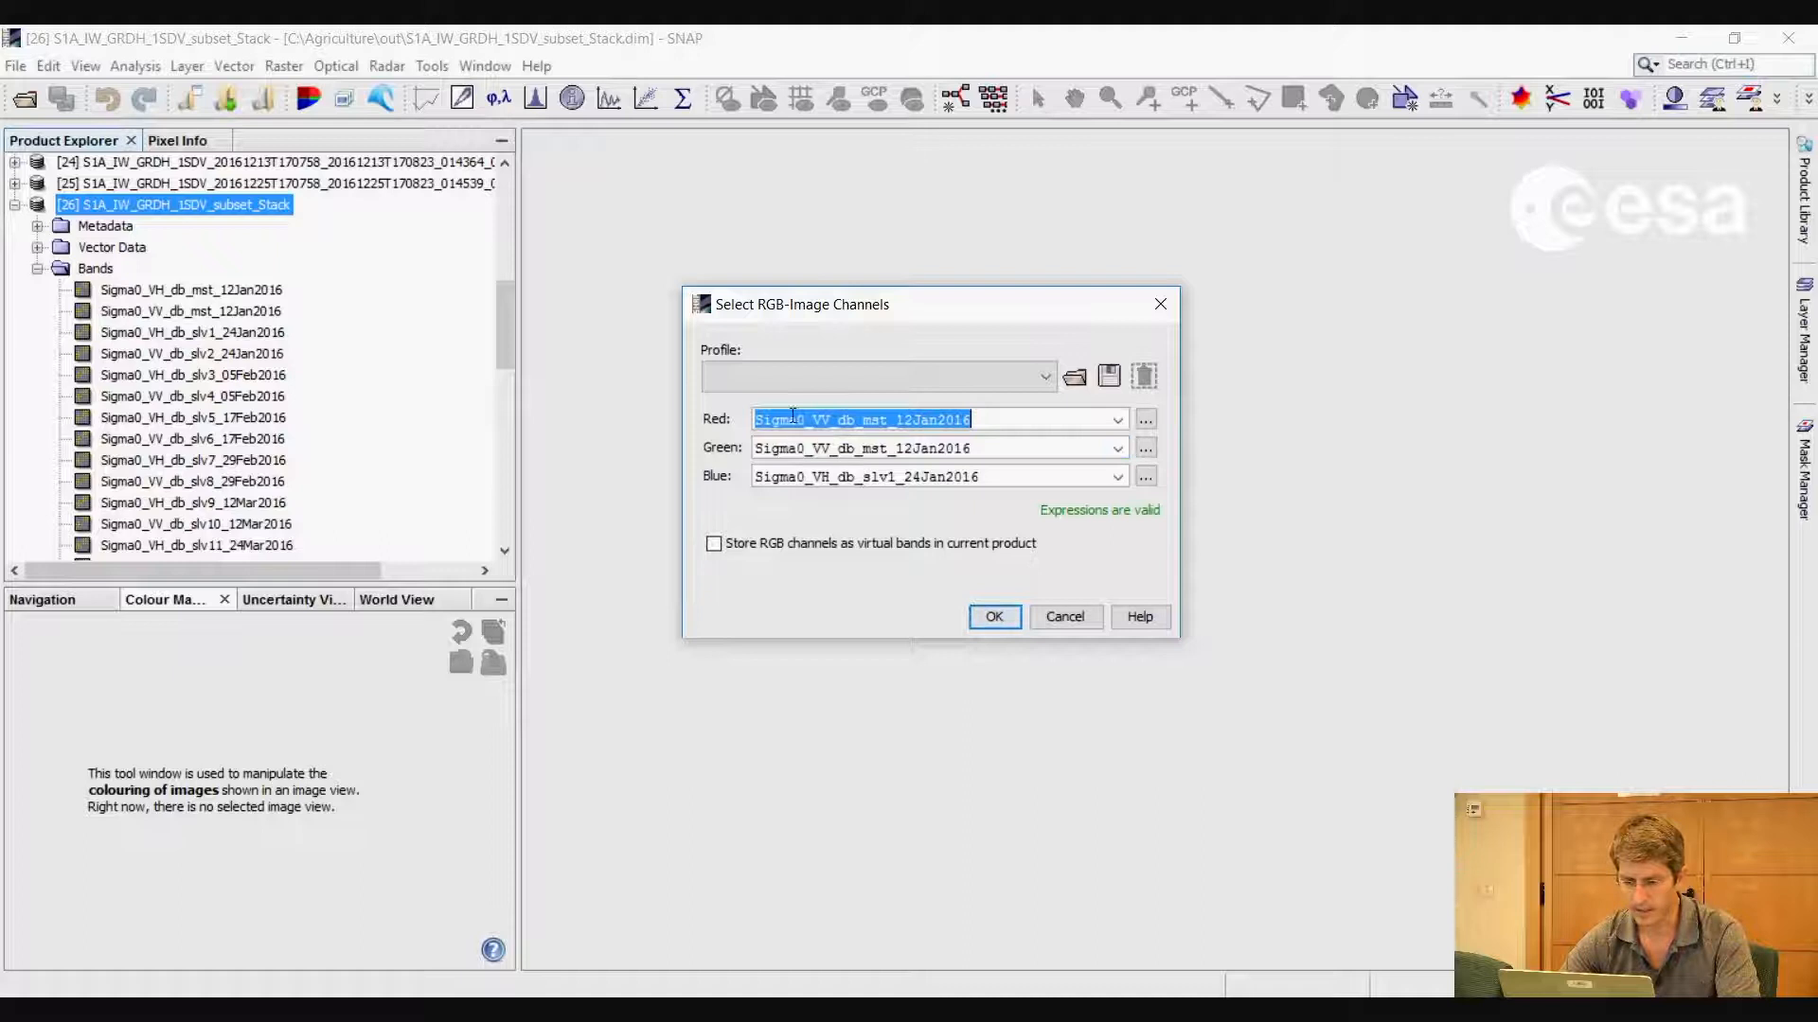
{"action": "left_click", "coordinate": [1117, 449]}
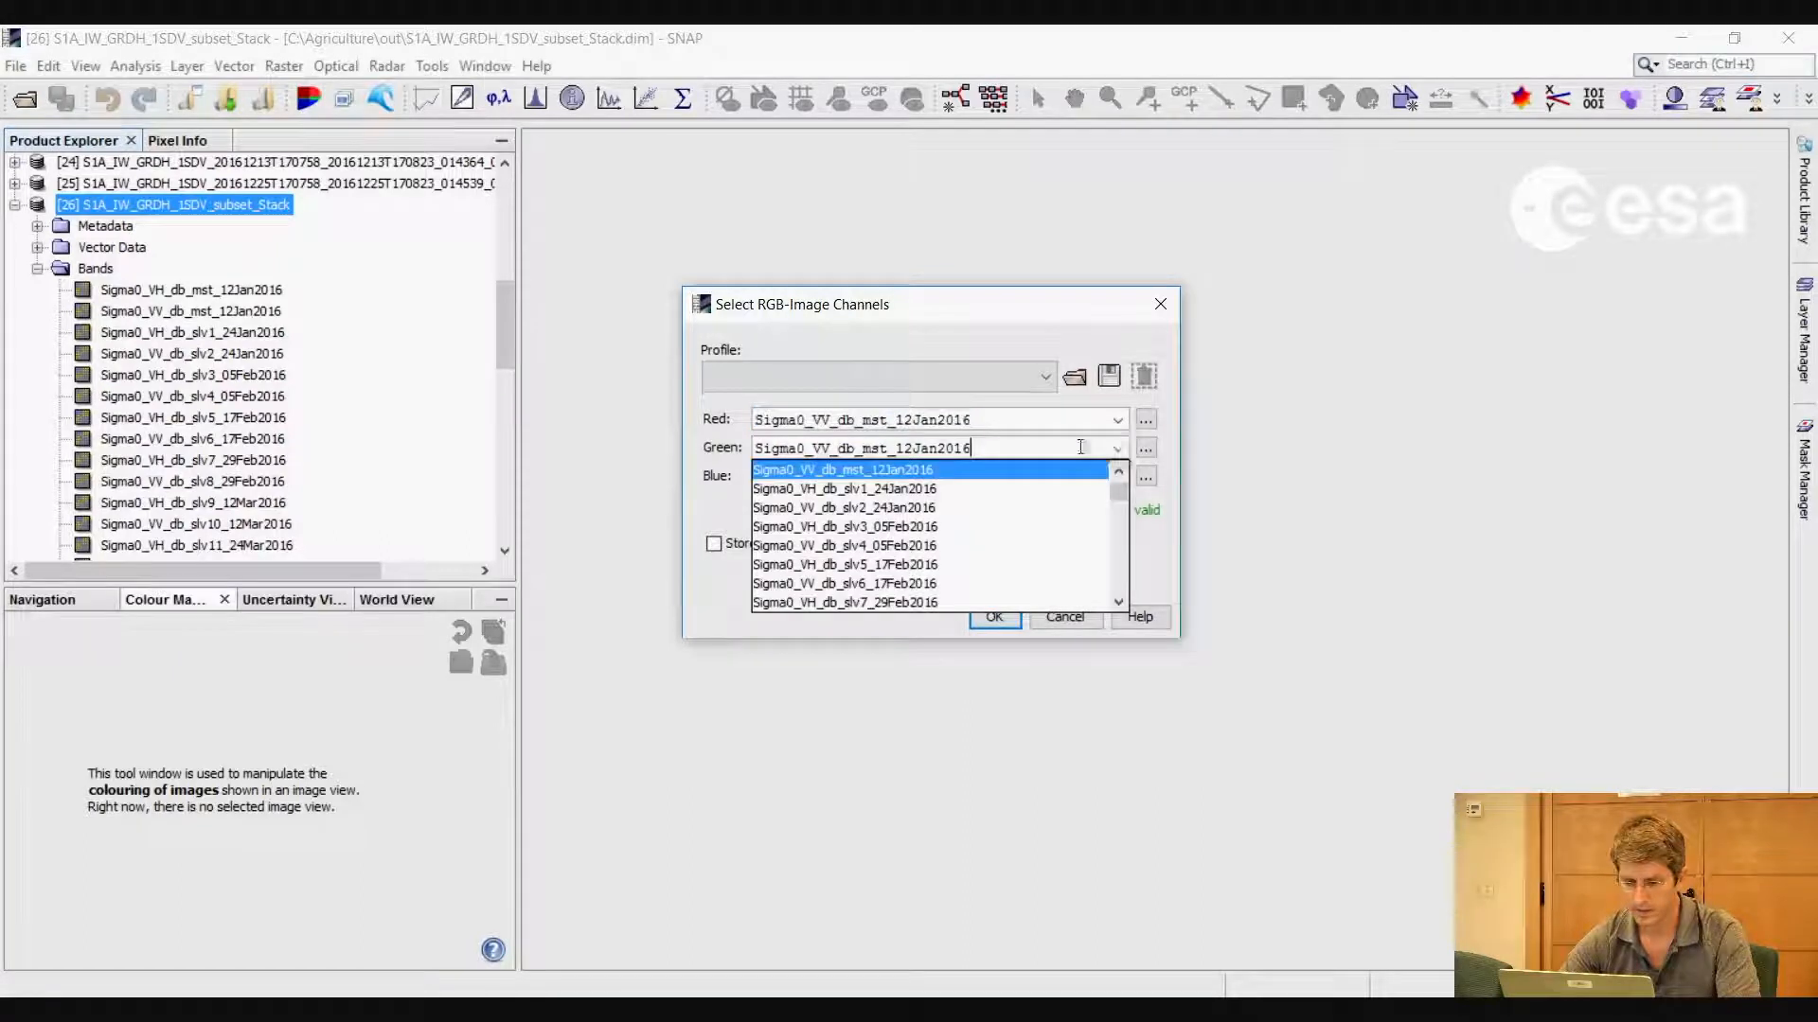
{"action": "left_click", "coordinate": [906, 488]}
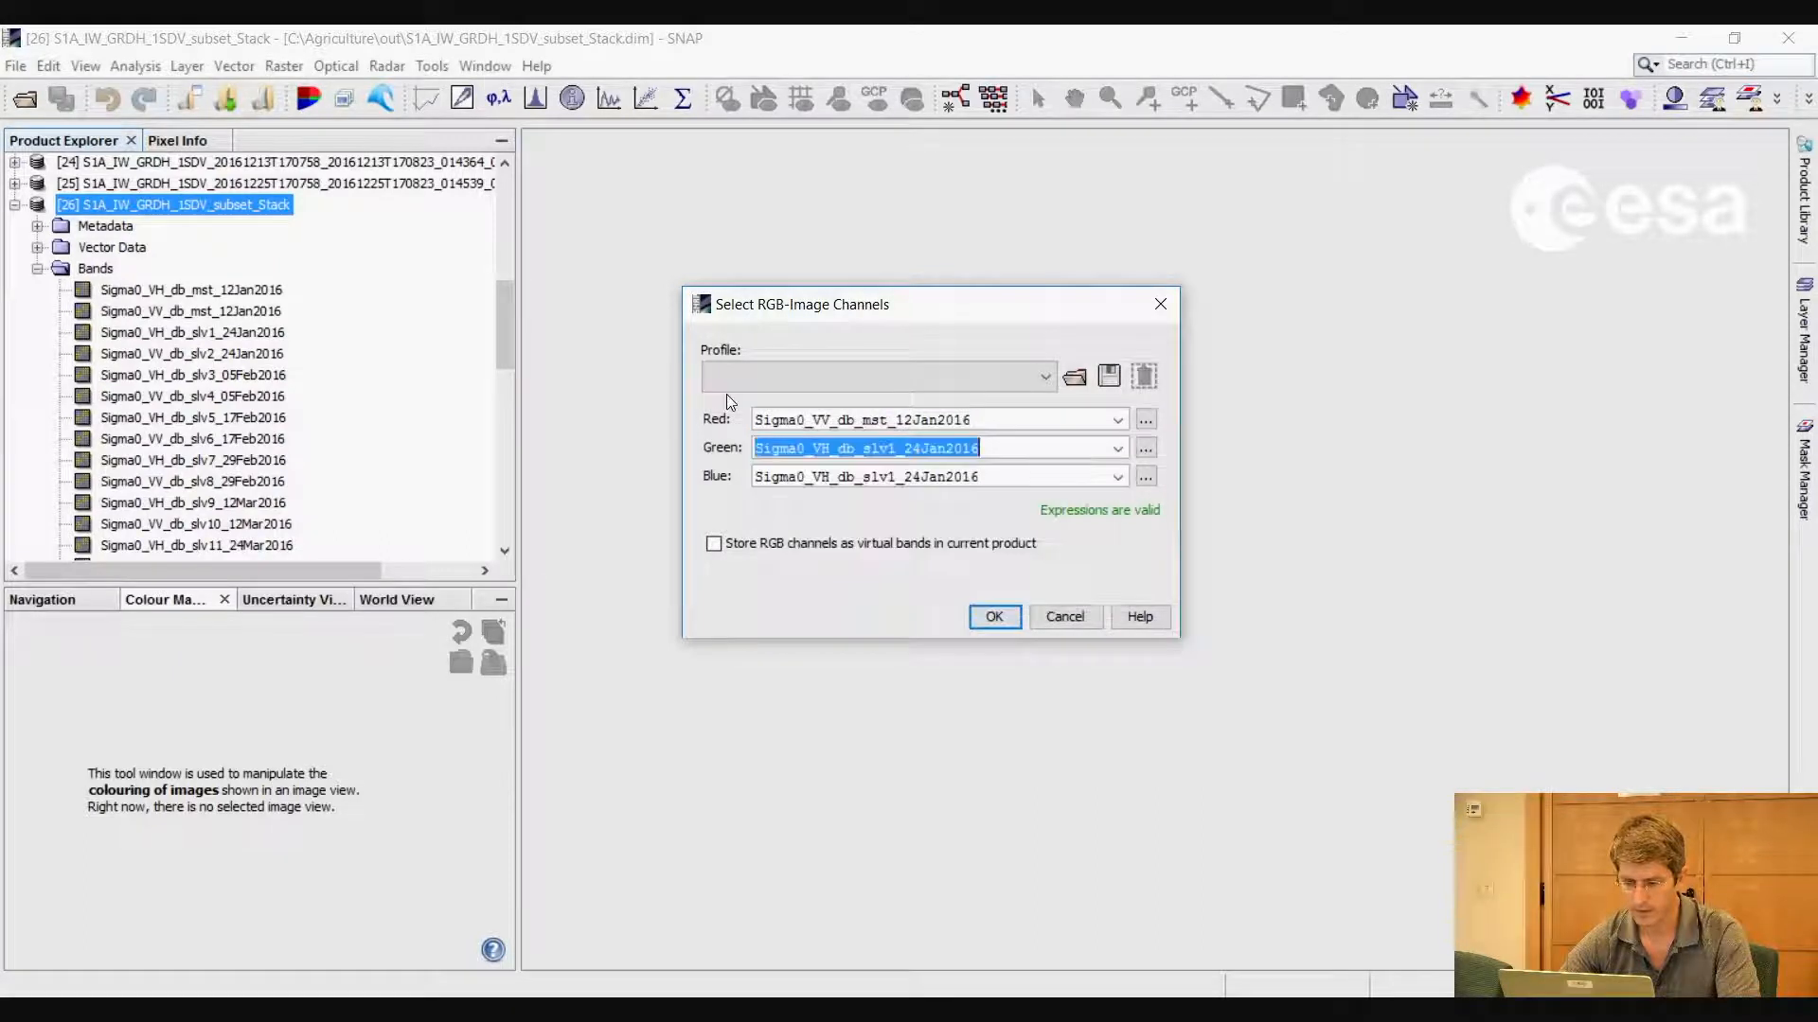
{"action": "left_click", "coordinate": [1117, 448]}
{"action": "left_click", "coordinate": [893, 466]}
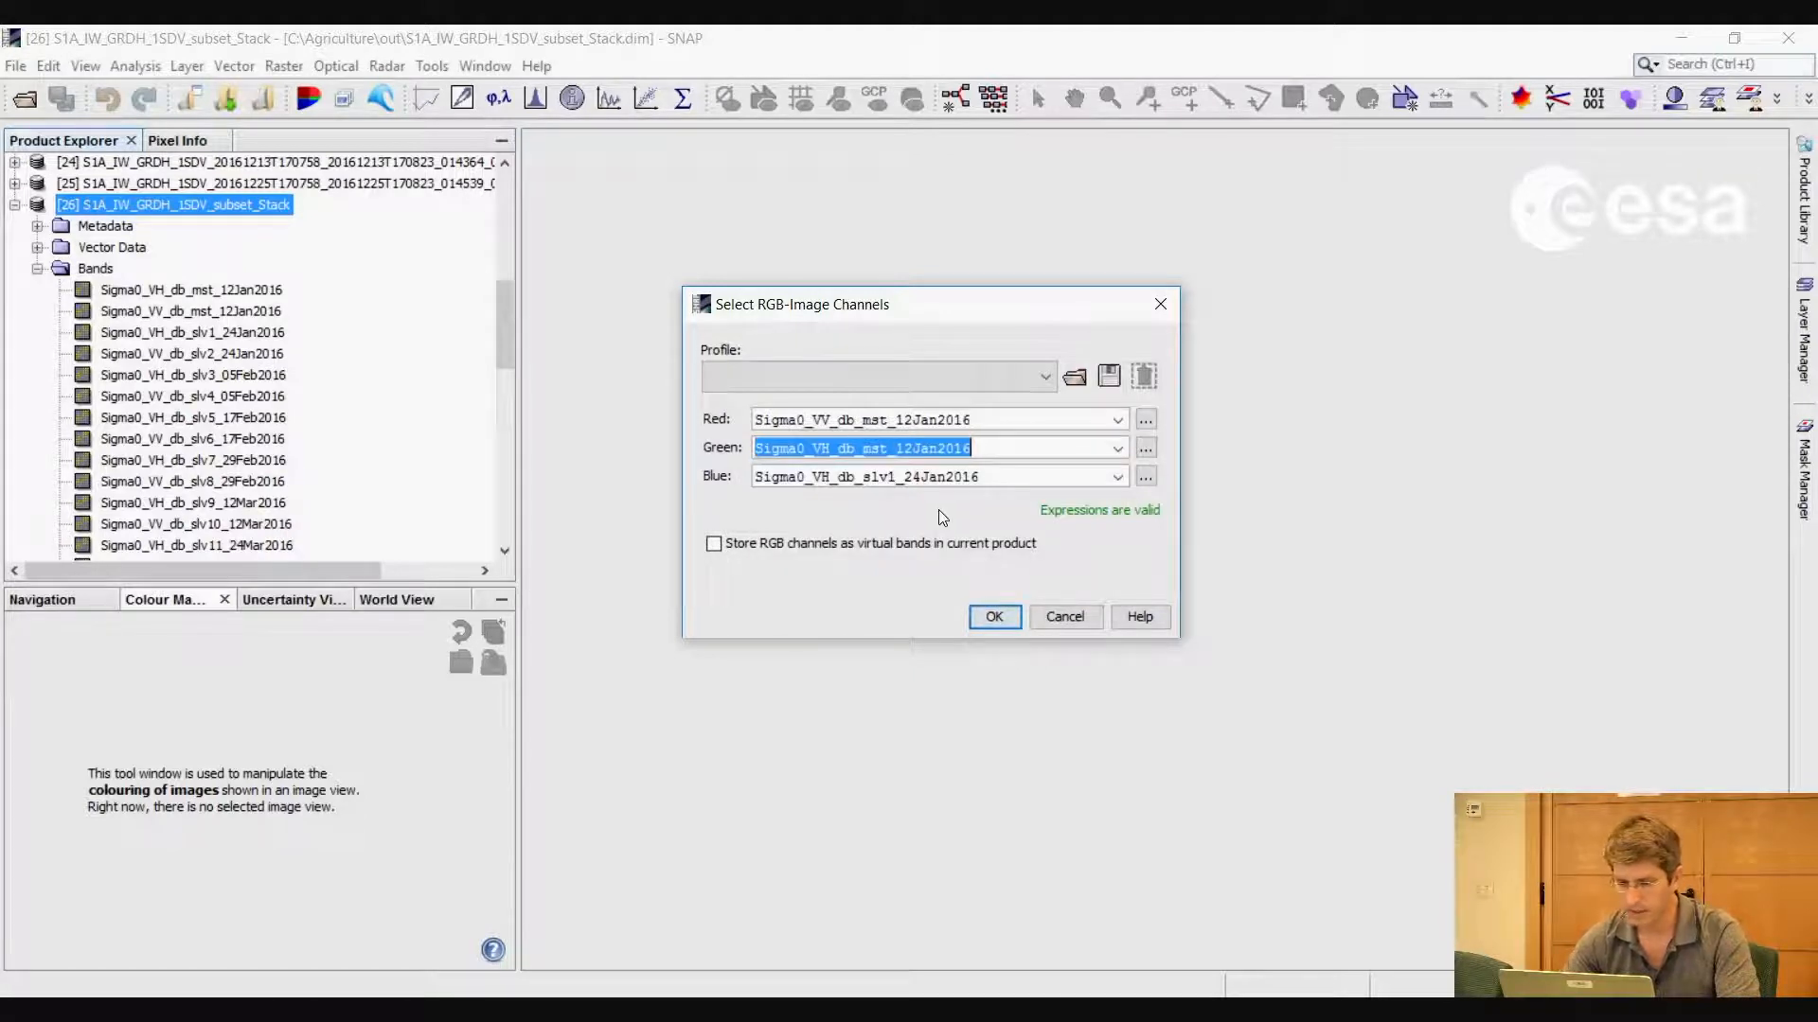
Replace the blue channel's expression with Sigma0_VH_db_mst_12Jan2016 - Sigma0_VV_db_mst_12Jan2016
{"action": "left_click", "coordinate": [1143, 477]}
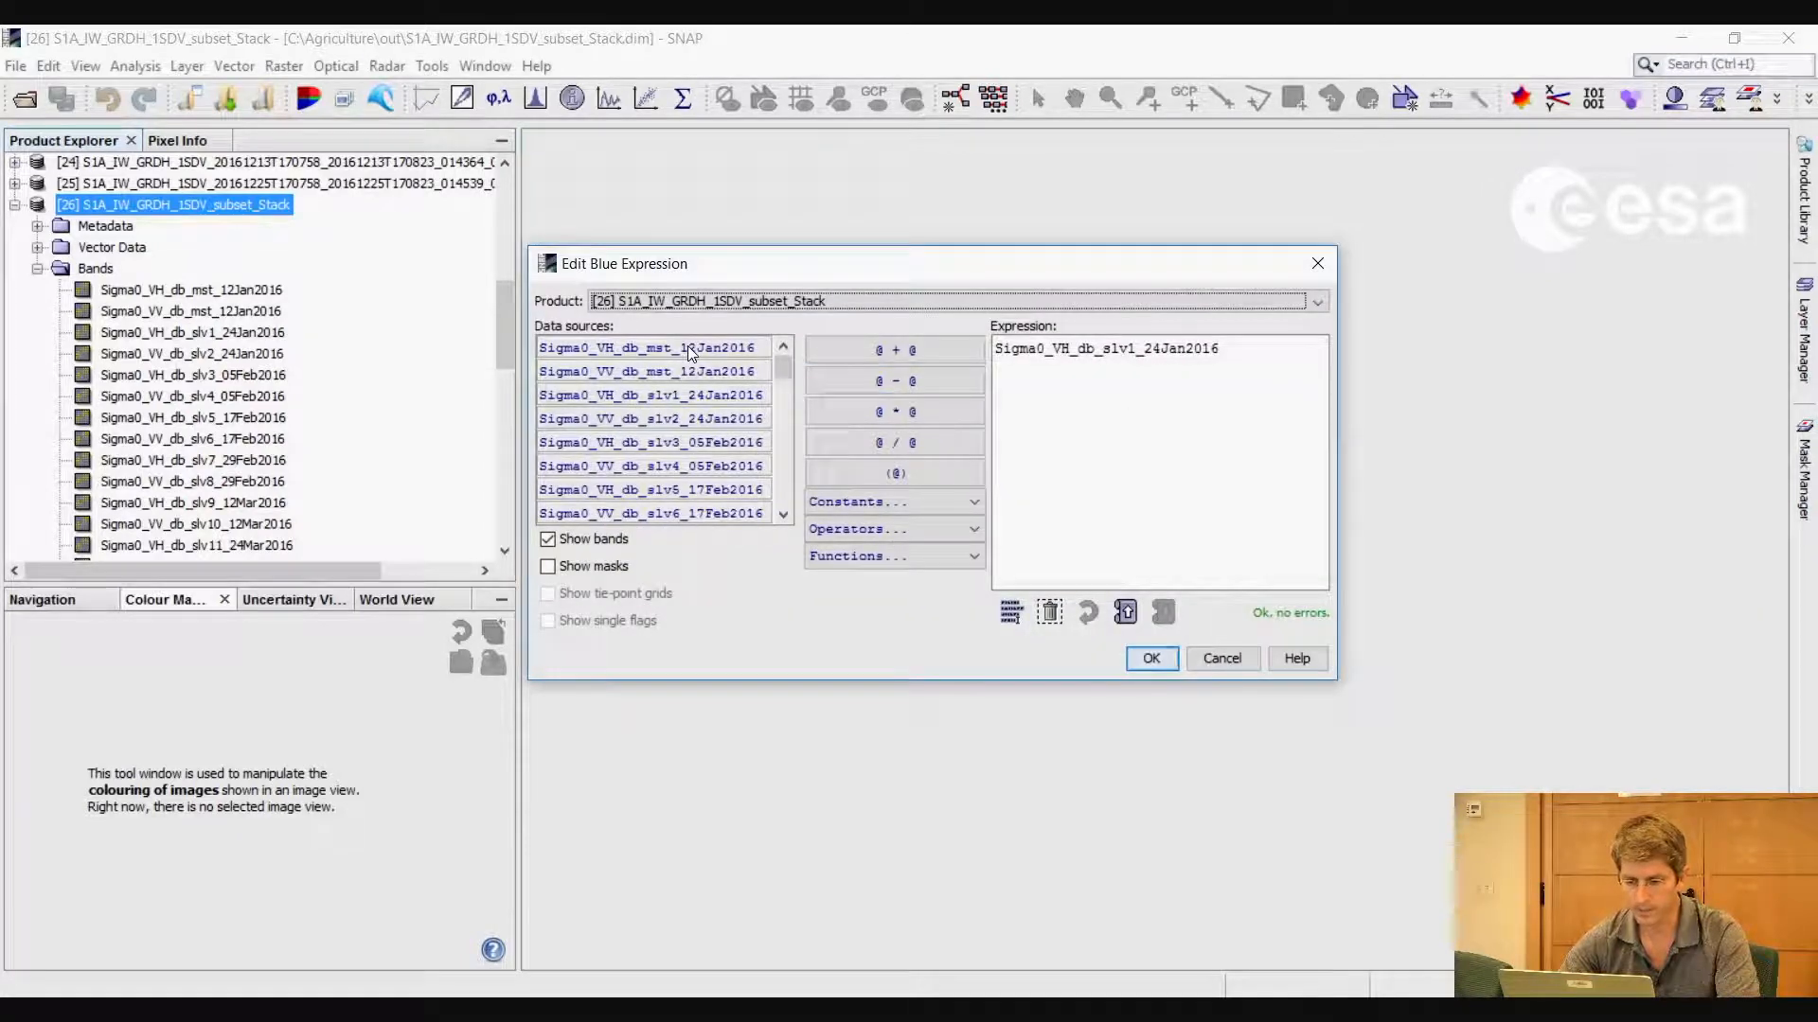
{"action": "key", "text": "ctrl+a"}
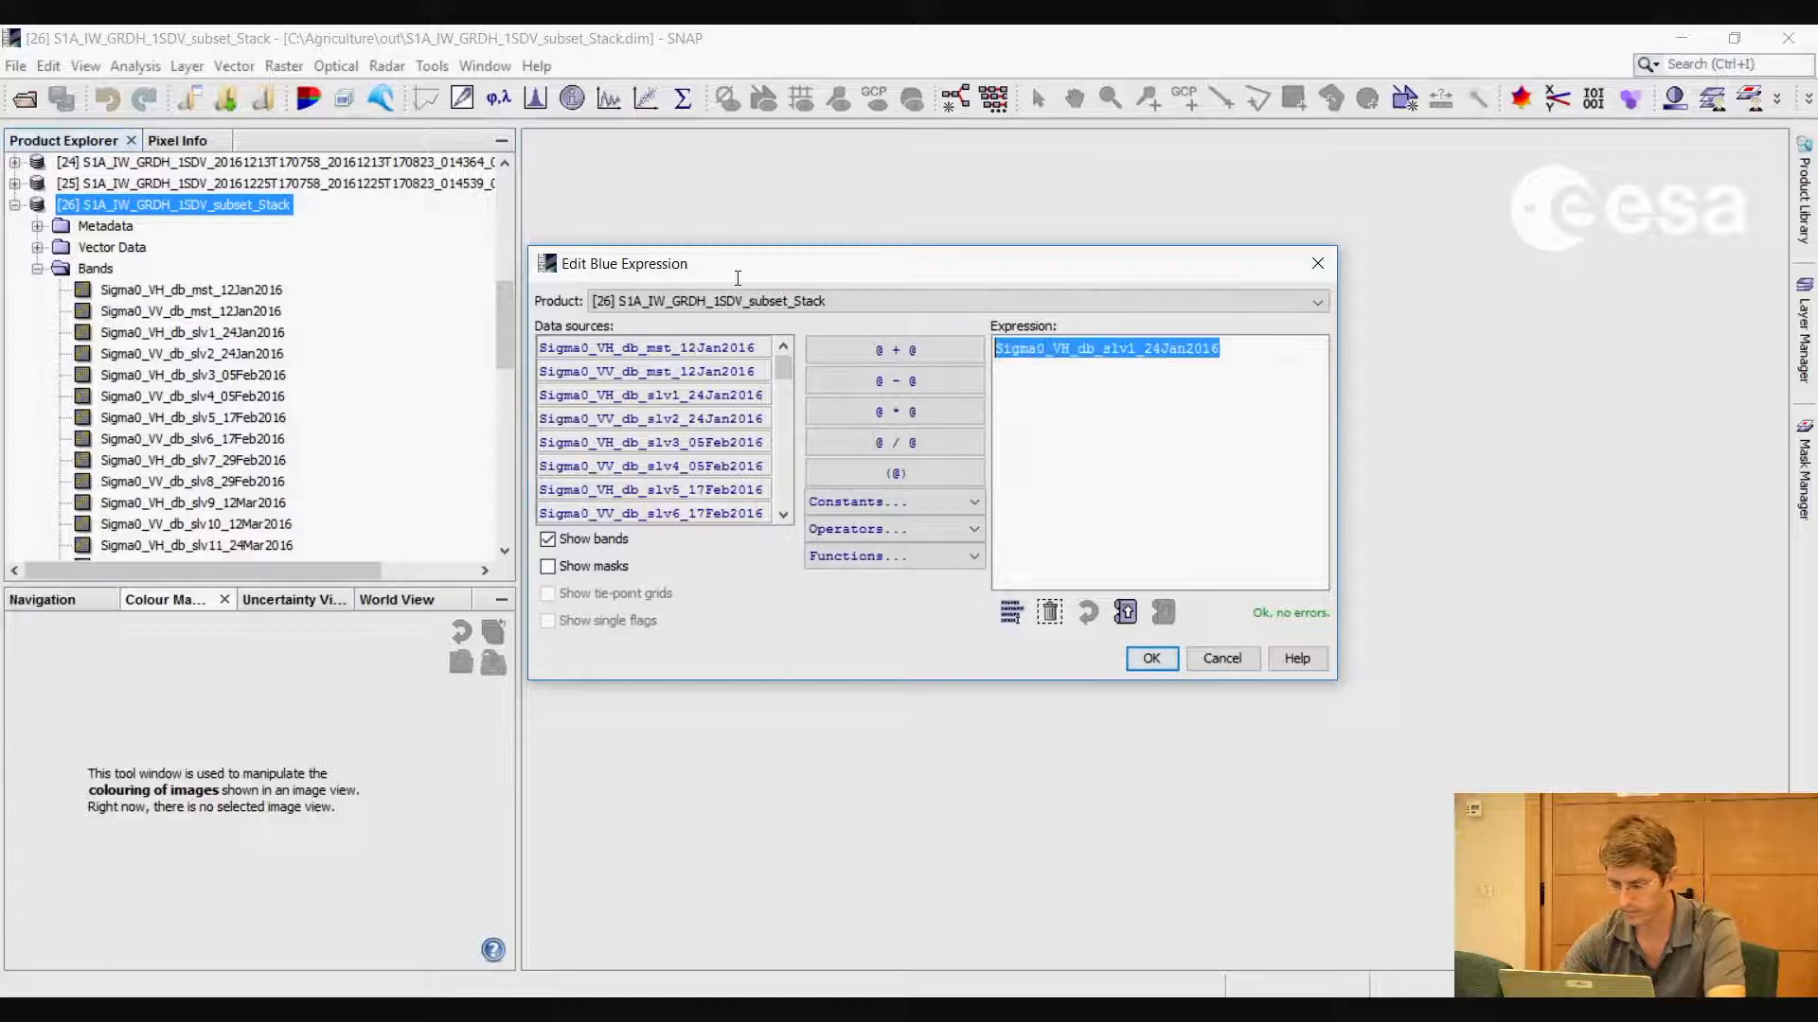
{"action": "key", "text": "Delete"}
{"action": "double_click", "coordinate": [647, 347]}
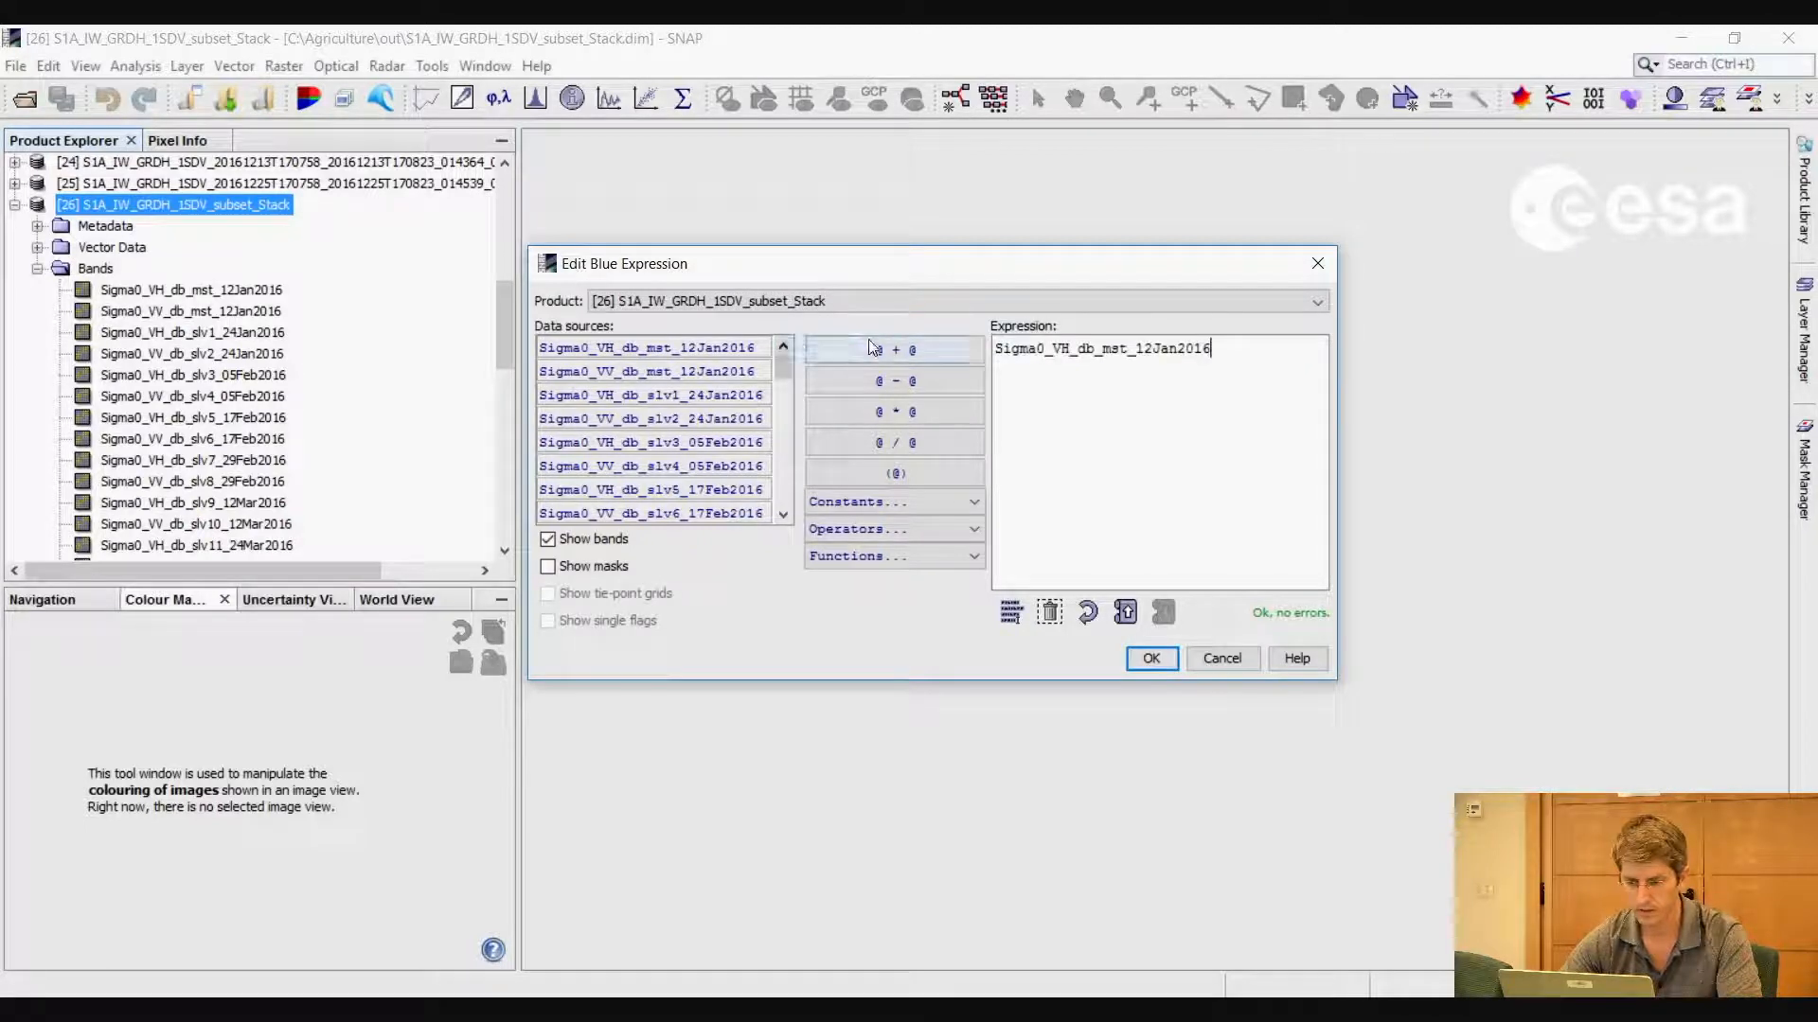
{"action": "left_click", "coordinate": [894, 381]}
{"action": "double_click", "coordinate": [735, 376]}
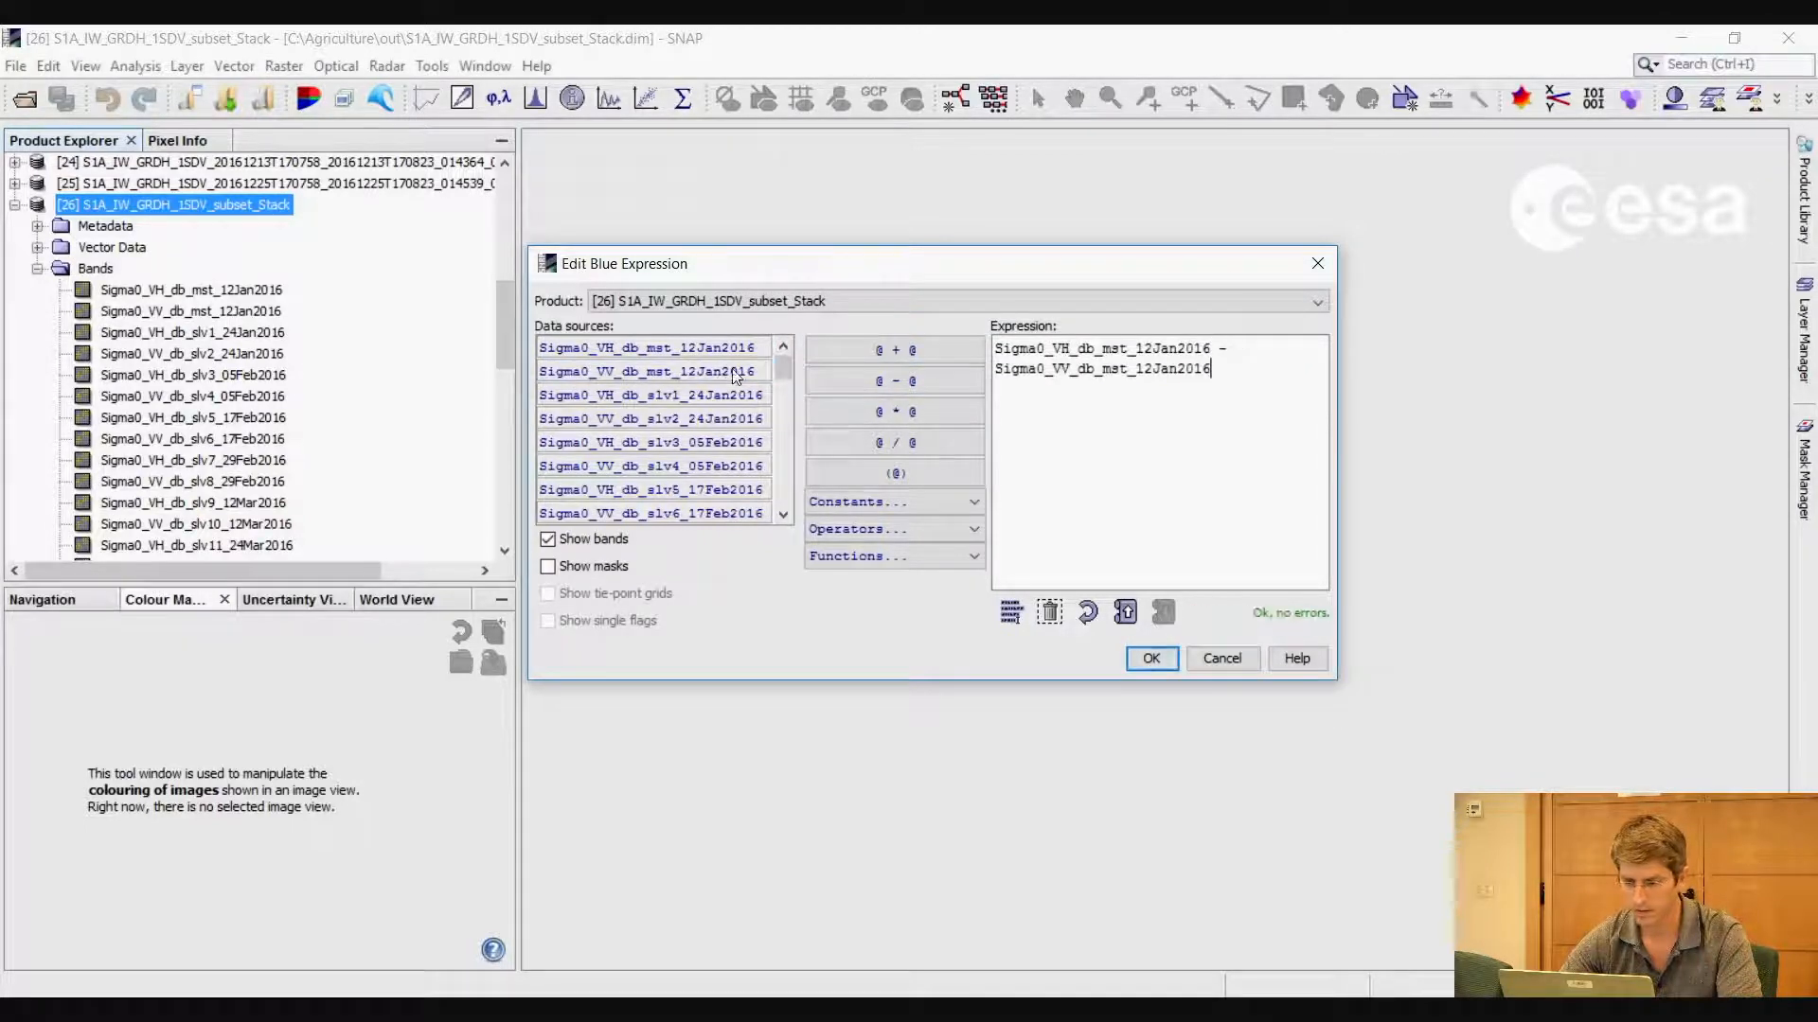
{"action": "left_click", "coordinate": [1153, 660]}
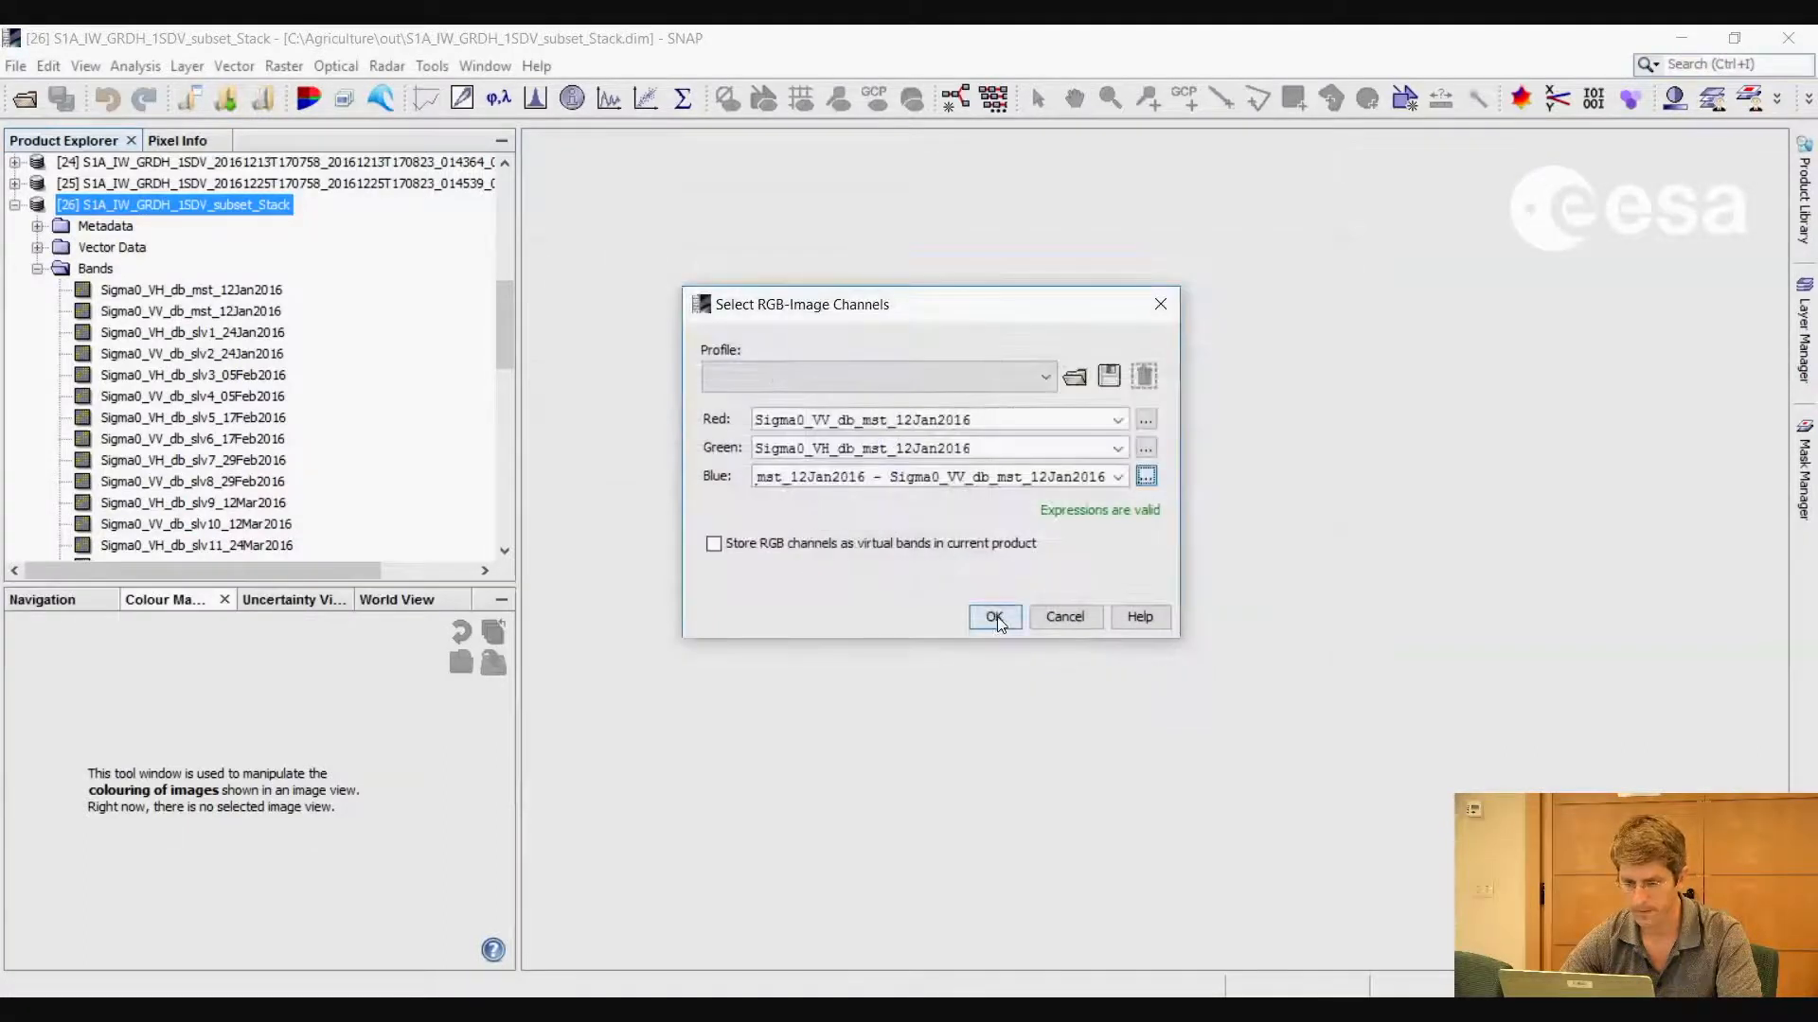
Create the RGB composite of the stack from the chosen channel expressions
{"action": "left_click", "coordinate": [995, 618]}
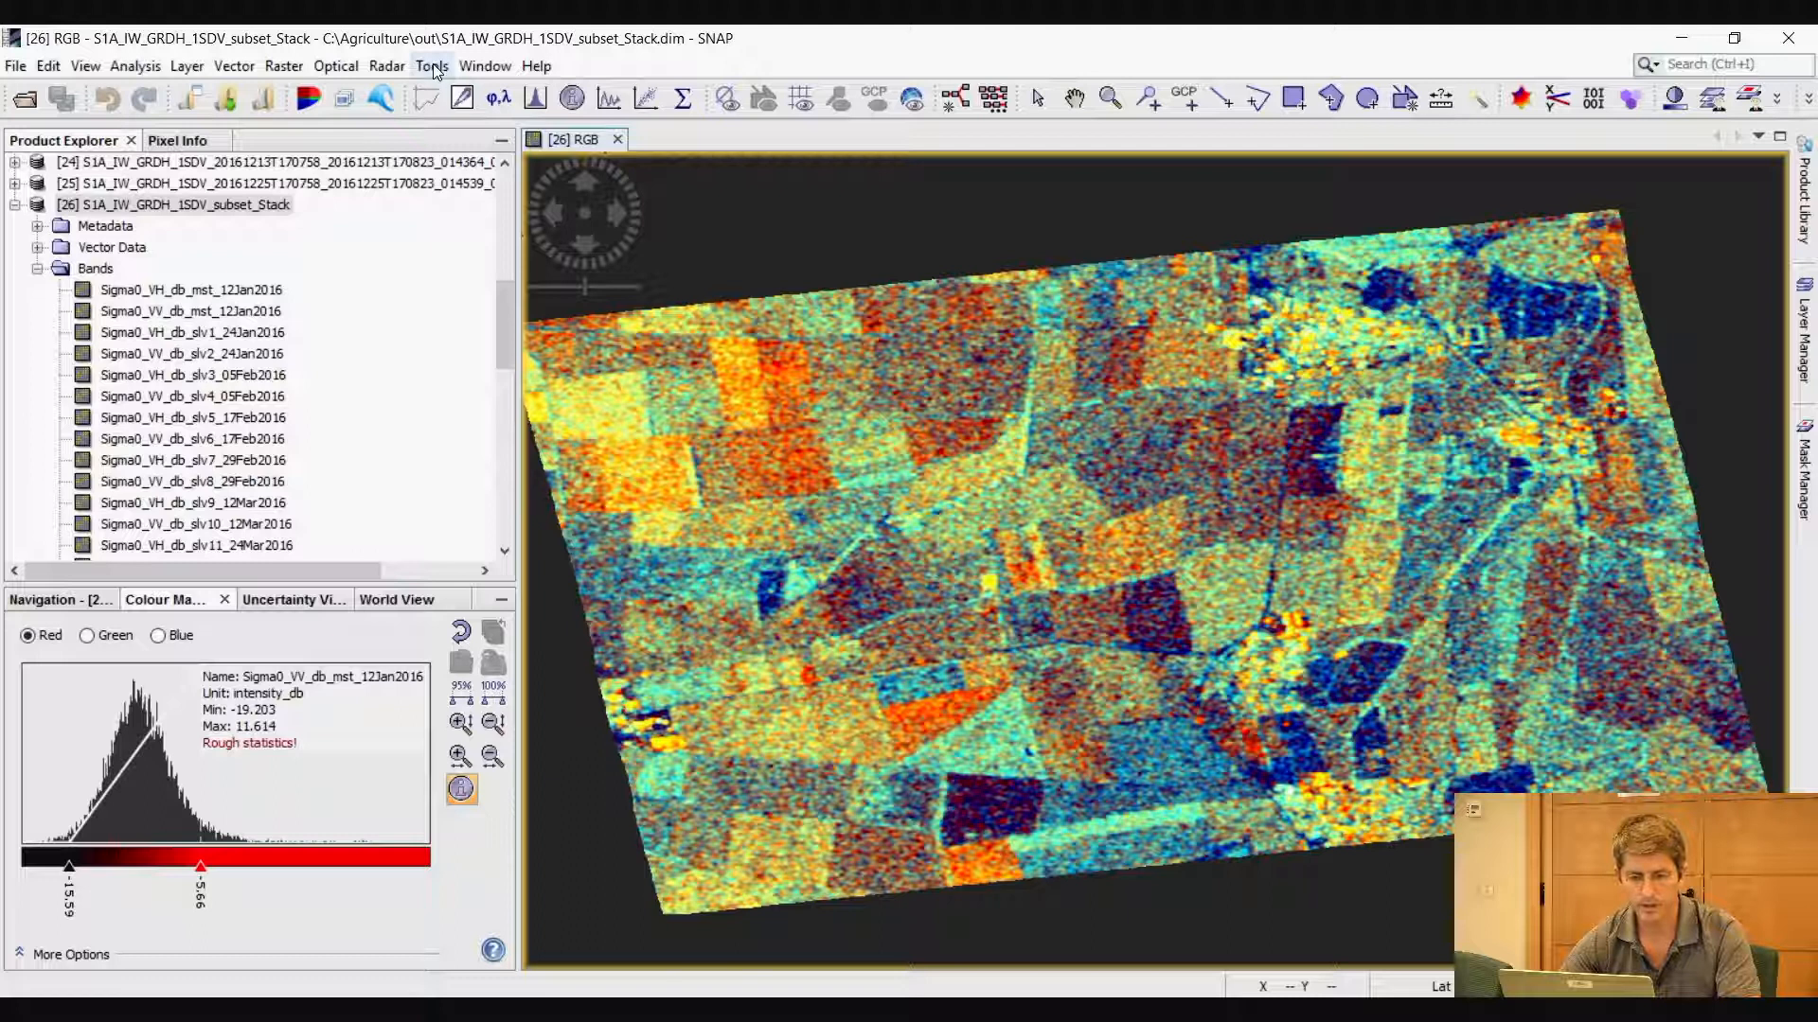
Start a second RGB image of the stack with Sigma0_VH_db_mst_12Jan2016 as its red channel
{"action": "left_click", "coordinate": [485, 67]}
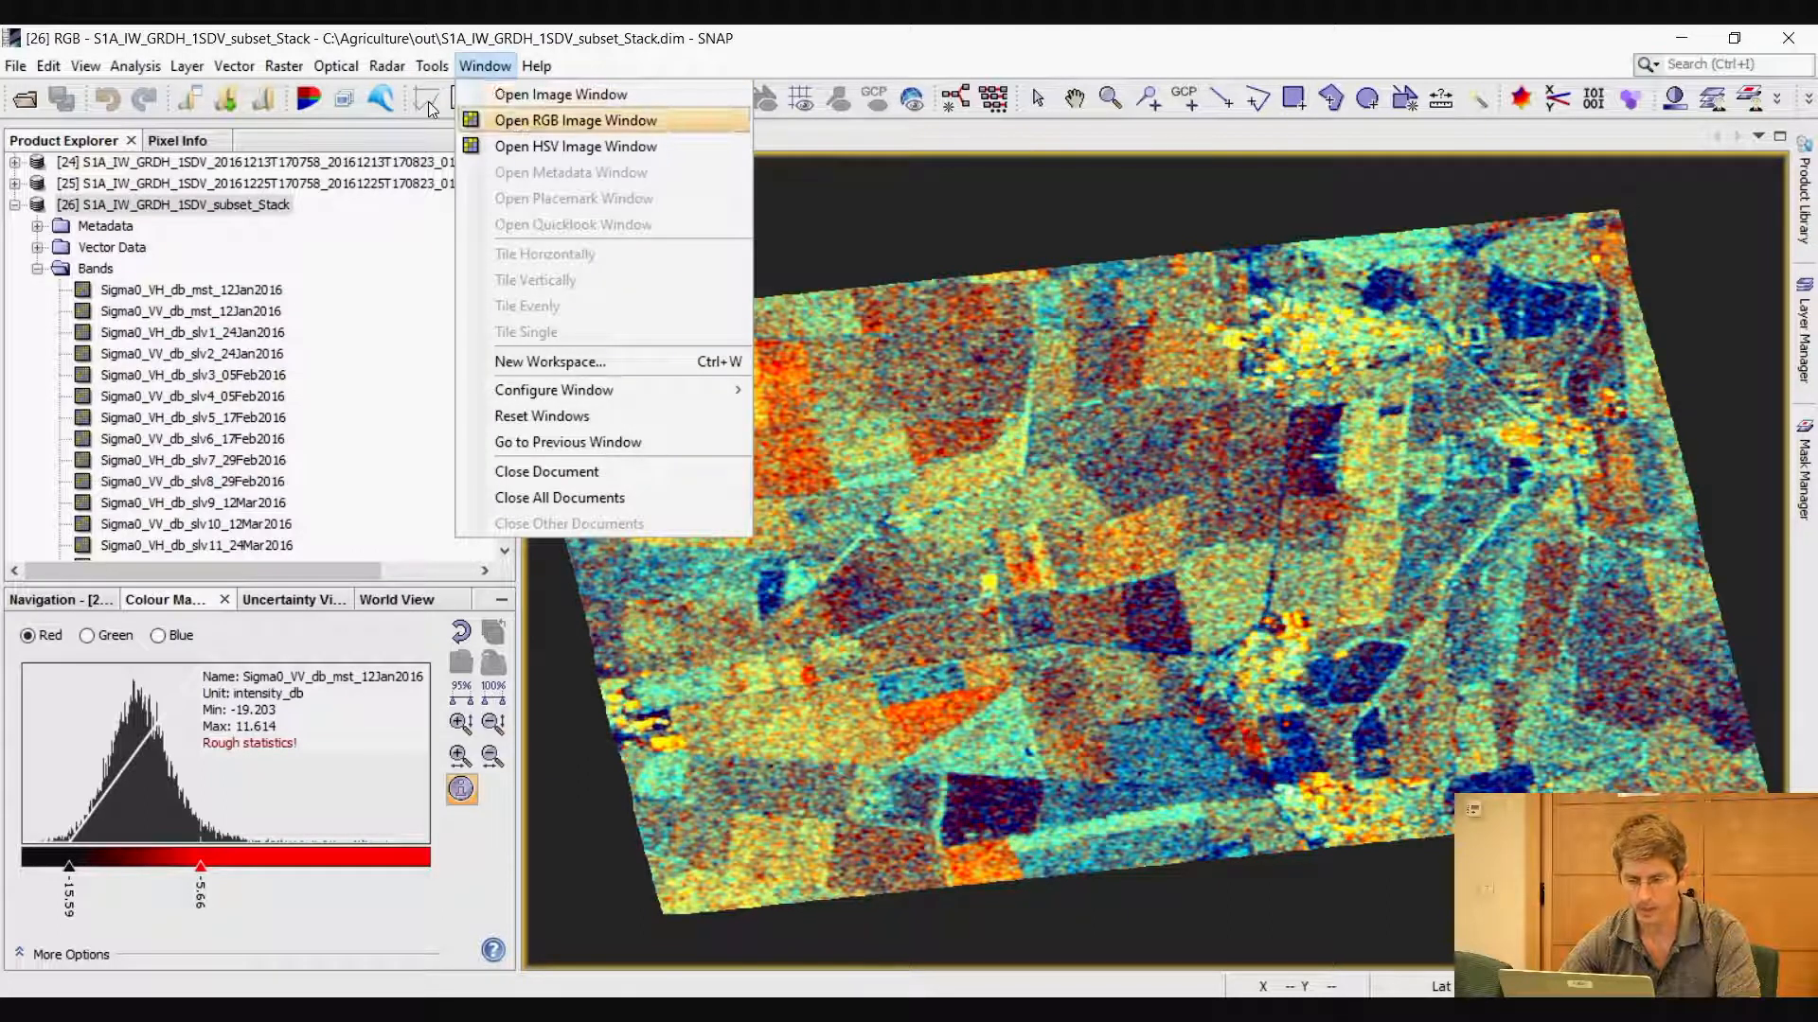
{"action": "key", "text": "Return"}
{"action": "left_click", "coordinate": [1096, 465]}
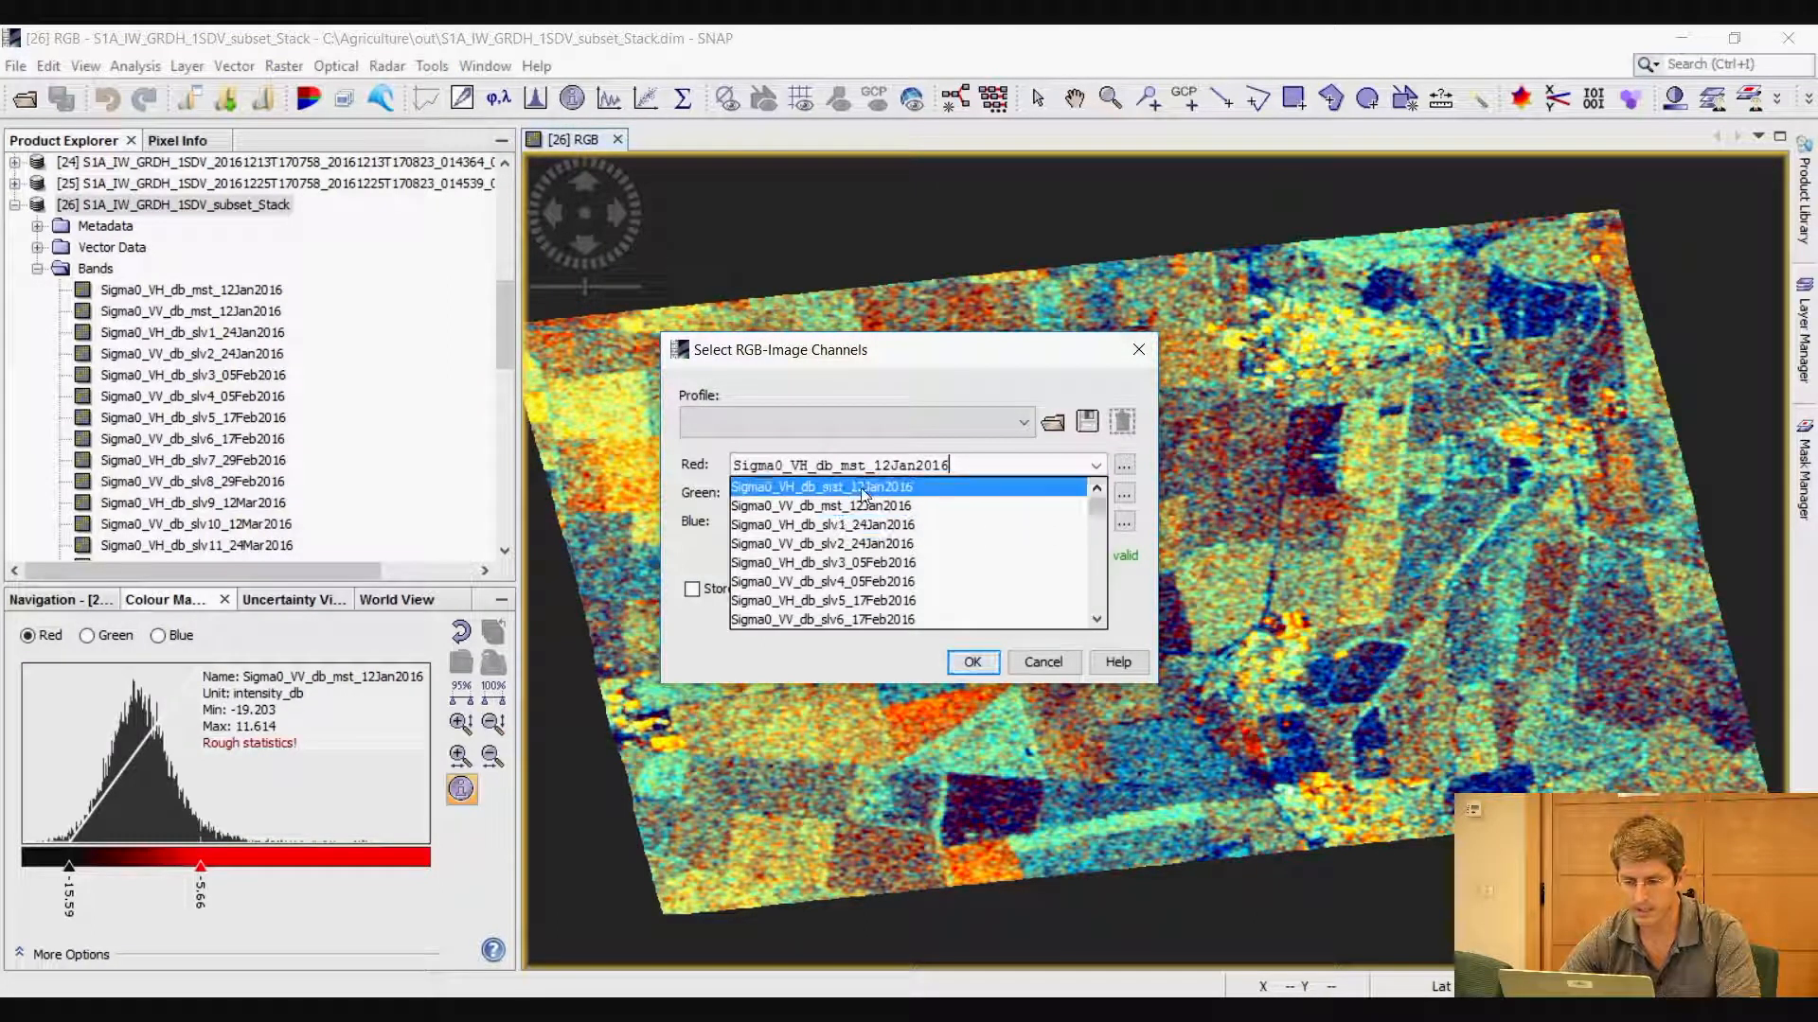
{"action": "left_click", "coordinate": [690, 403]}
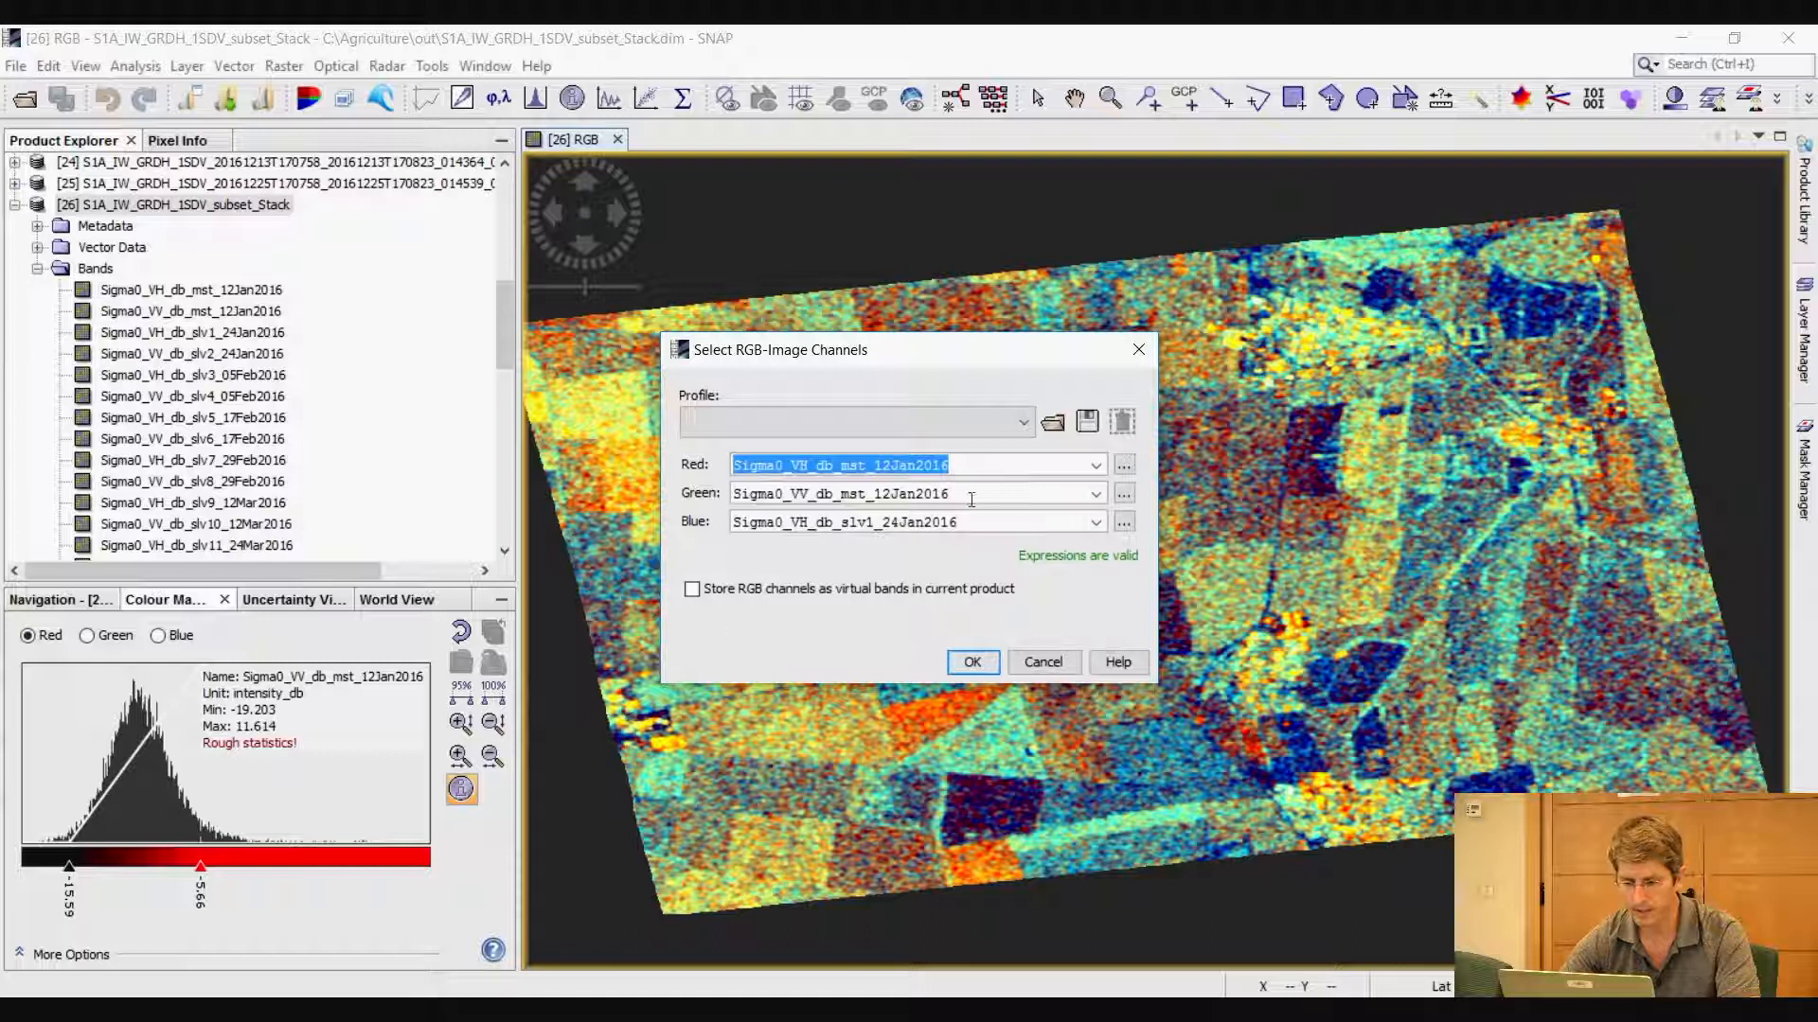
Set the green channel of the new RGB image to Sigma0_VH_db_slv19_11May2016
{"action": "left_click", "coordinate": [1096, 493]}
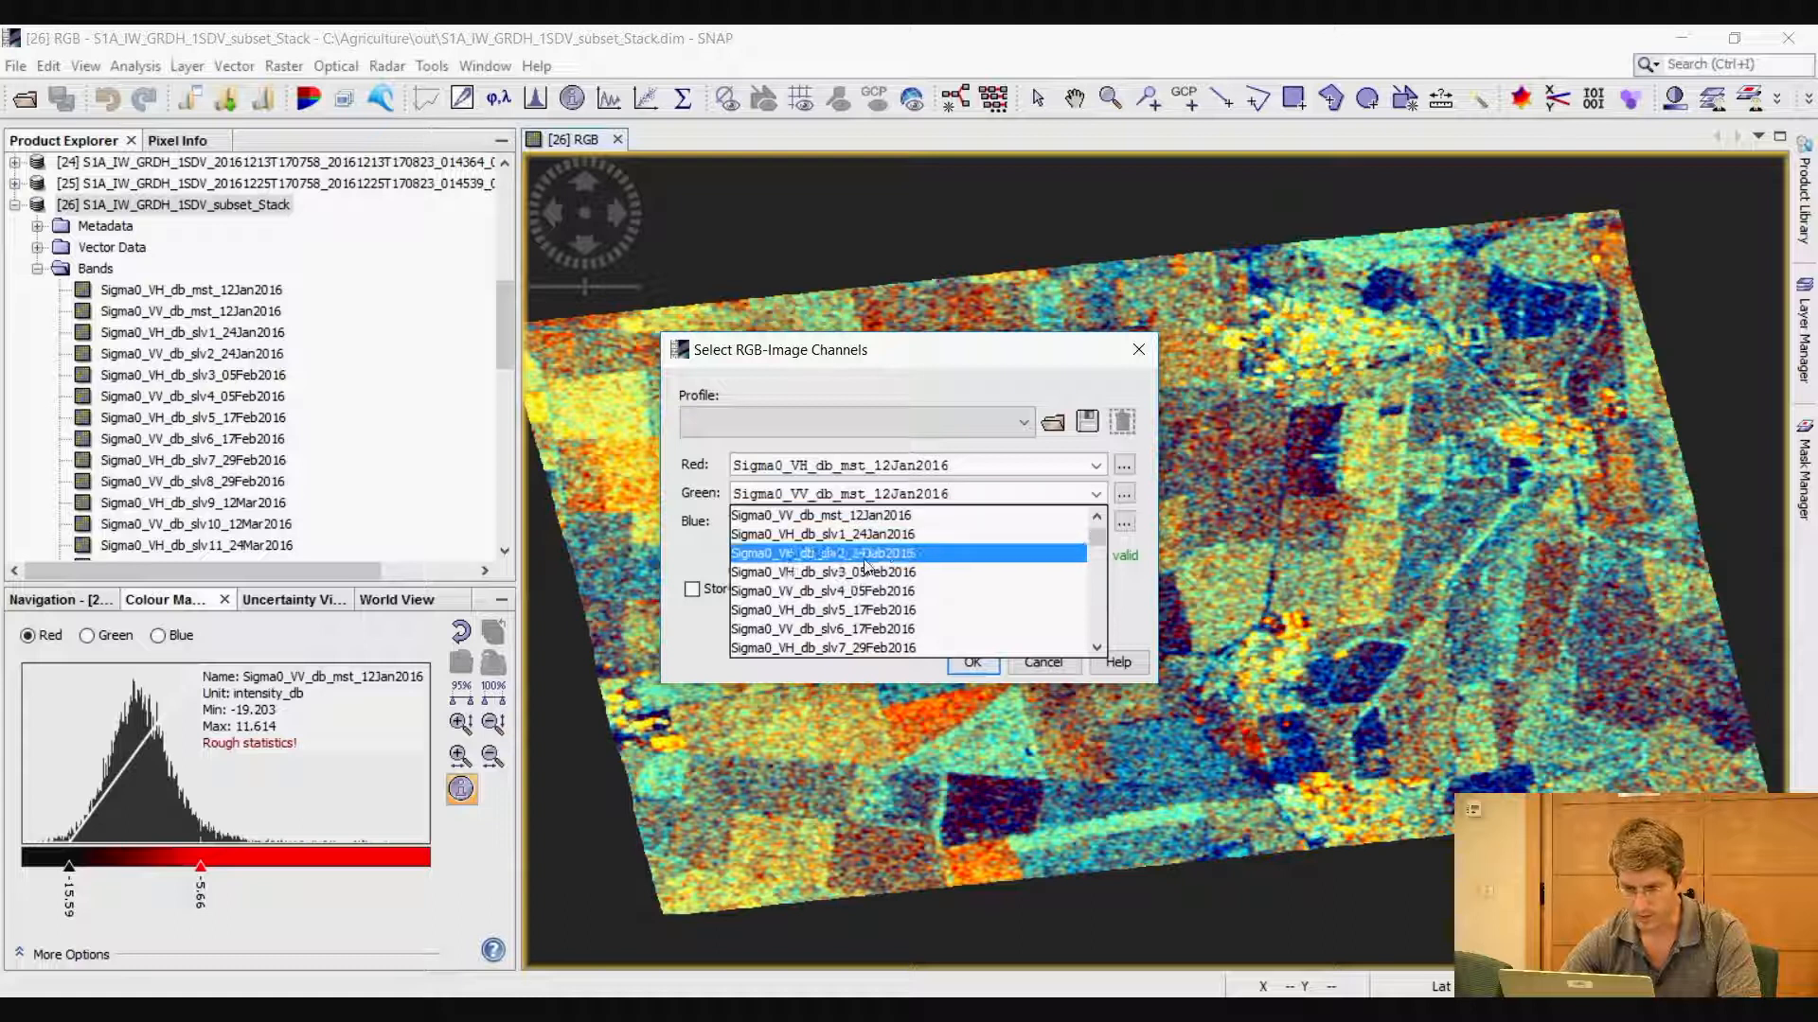
{"action": "scroll", "coordinate": [908, 606], "scroll_direction": "down", "scroll_amount": 2}
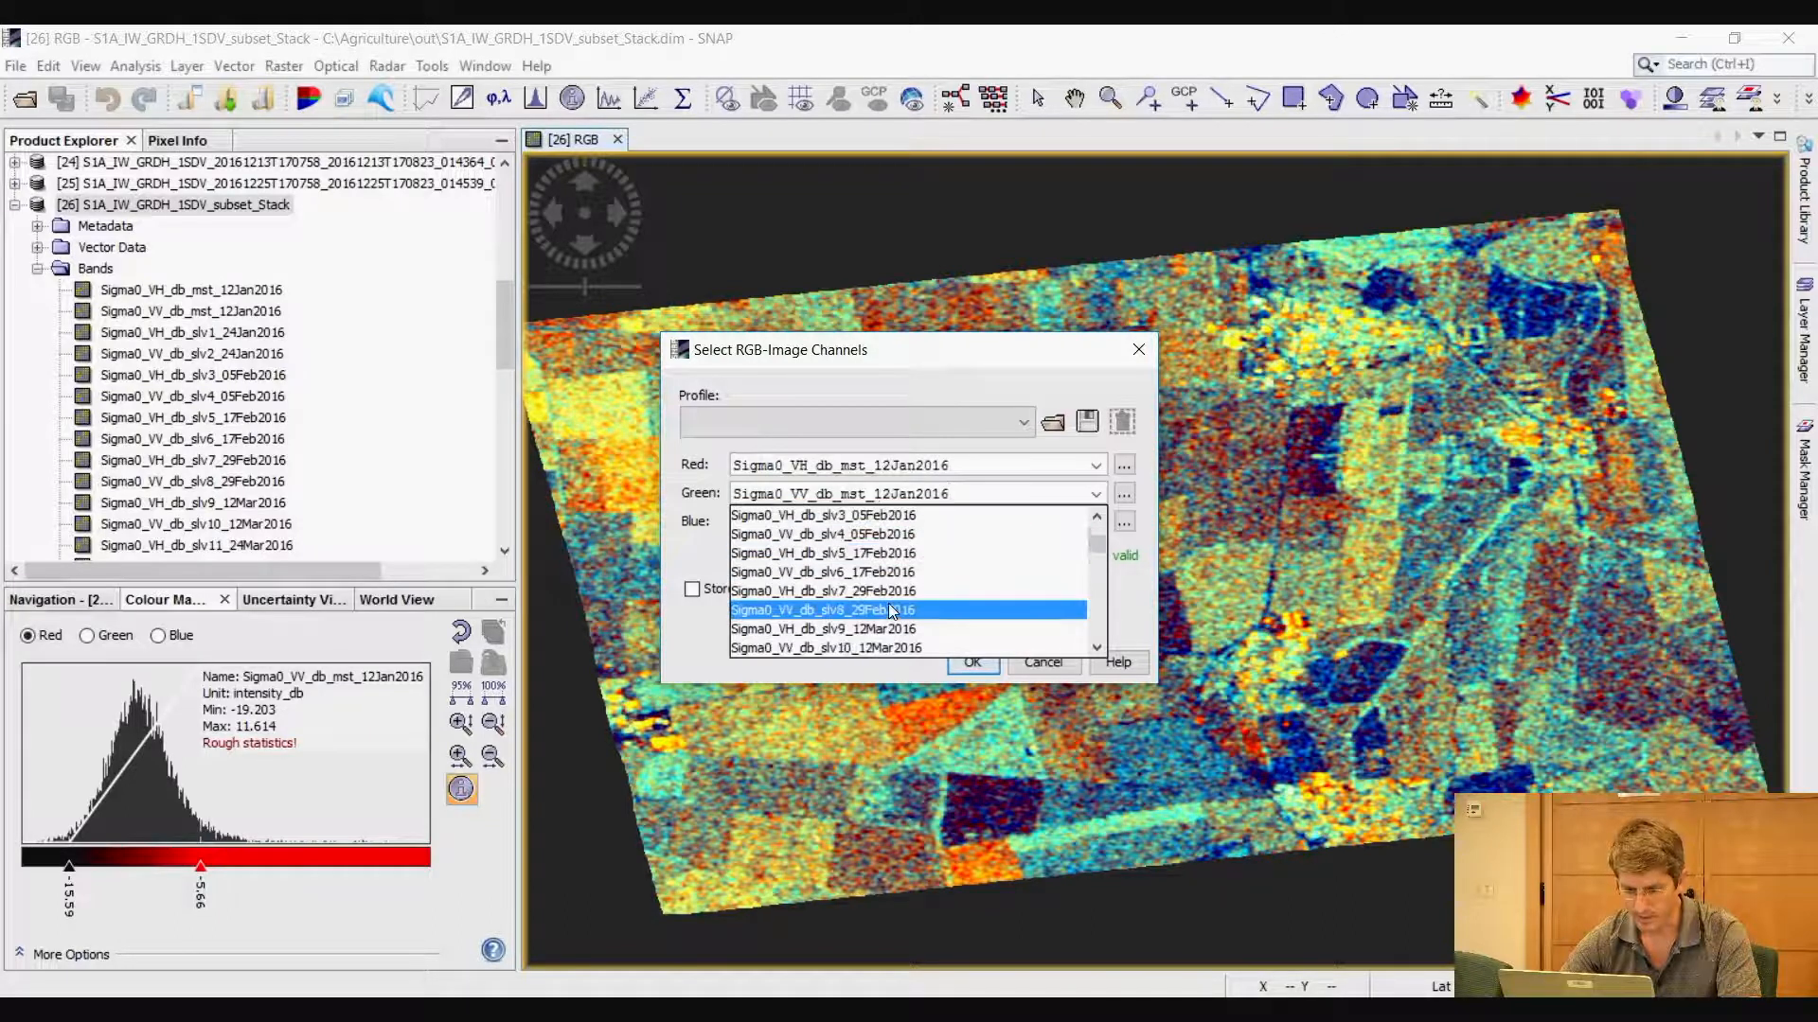
{"action": "scroll", "coordinate": [919, 601], "scroll_direction": "down", "scroll_amount": 3}
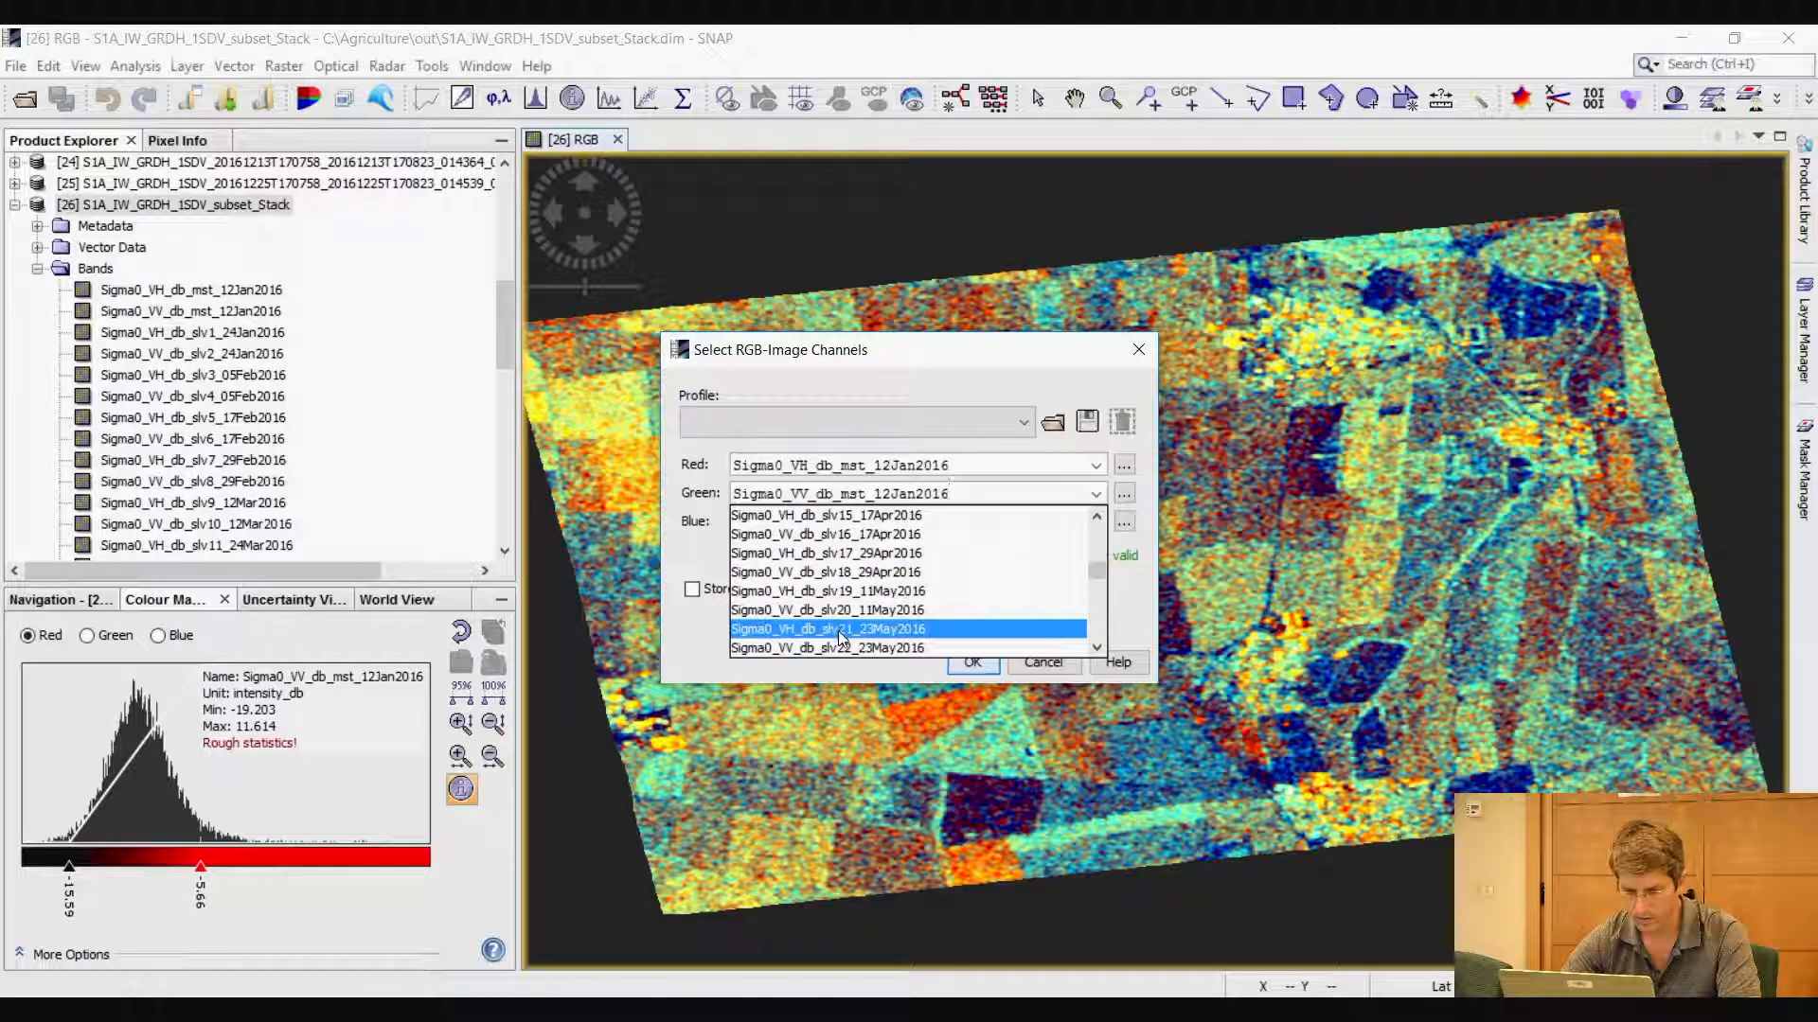
{"action": "left_click", "coordinate": [848, 592]}
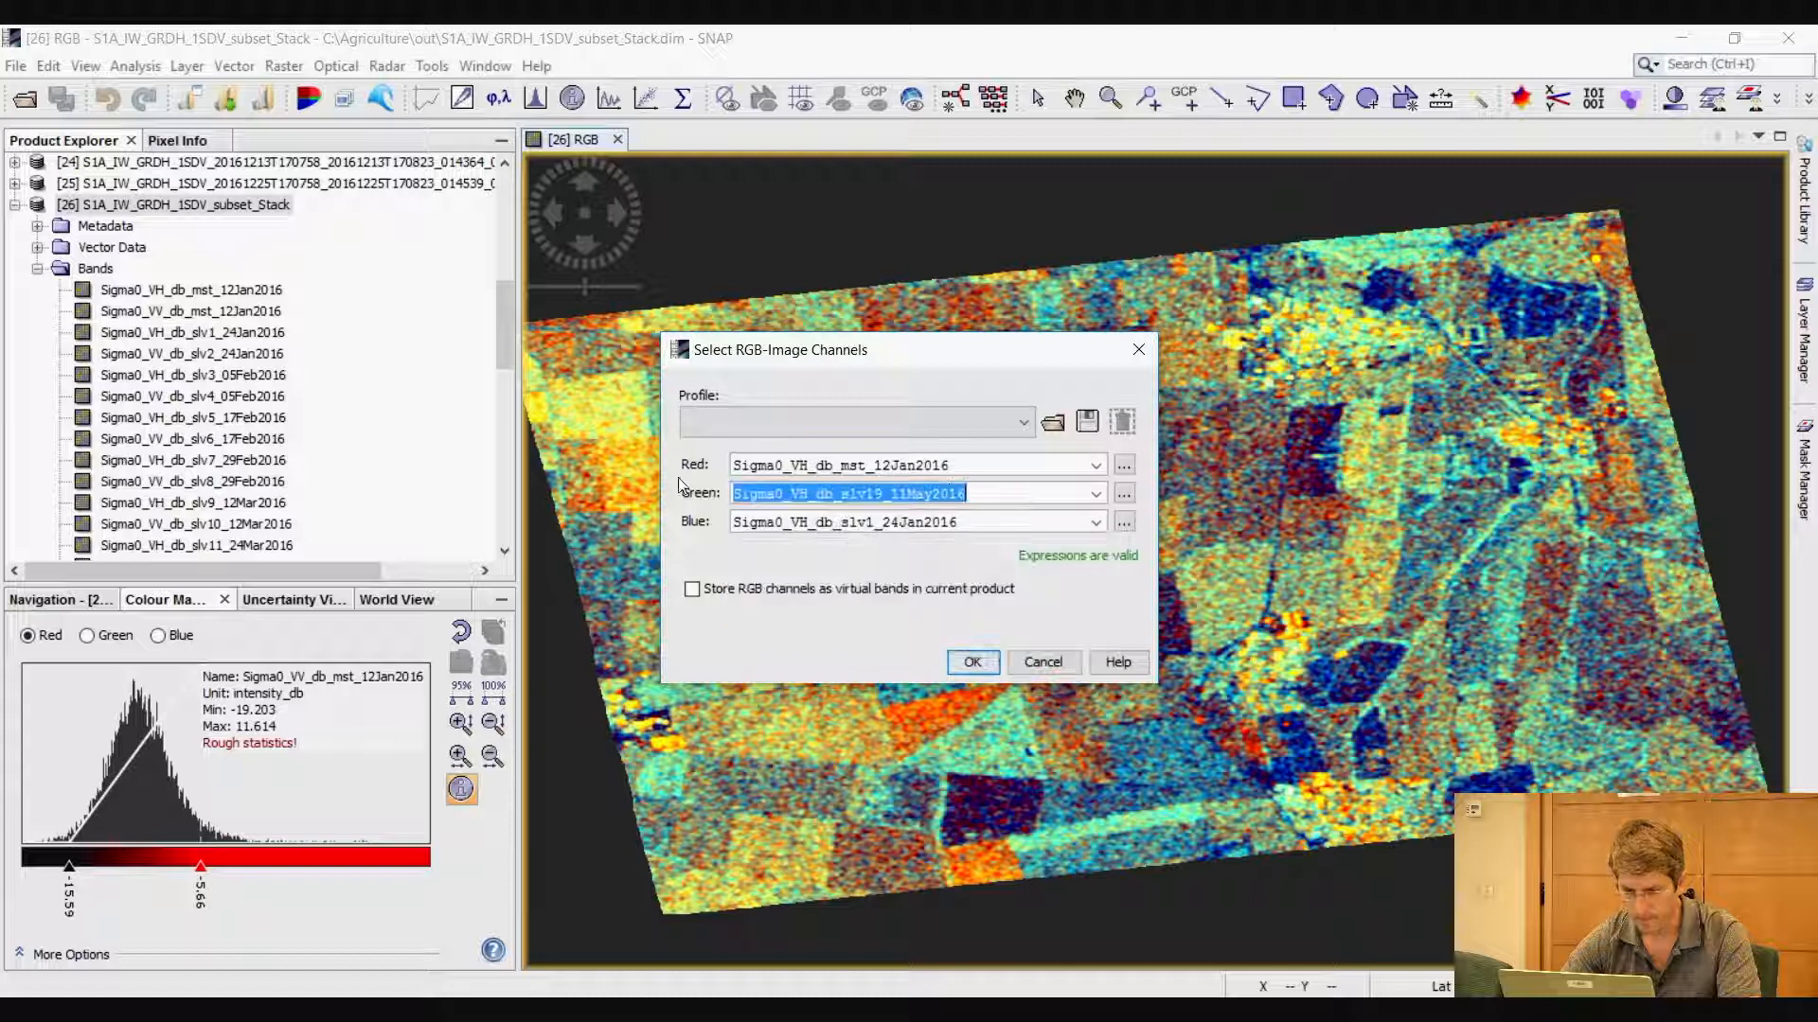
Set the blue channel to Sigma0_VH_db_slv31_08Sep2016 and create the multitemporal RGB image
{"action": "left_click", "coordinate": [1096, 522]}
{"action": "scroll", "coordinate": [873, 625], "scroll_direction": "down", "scroll_amount": 3}
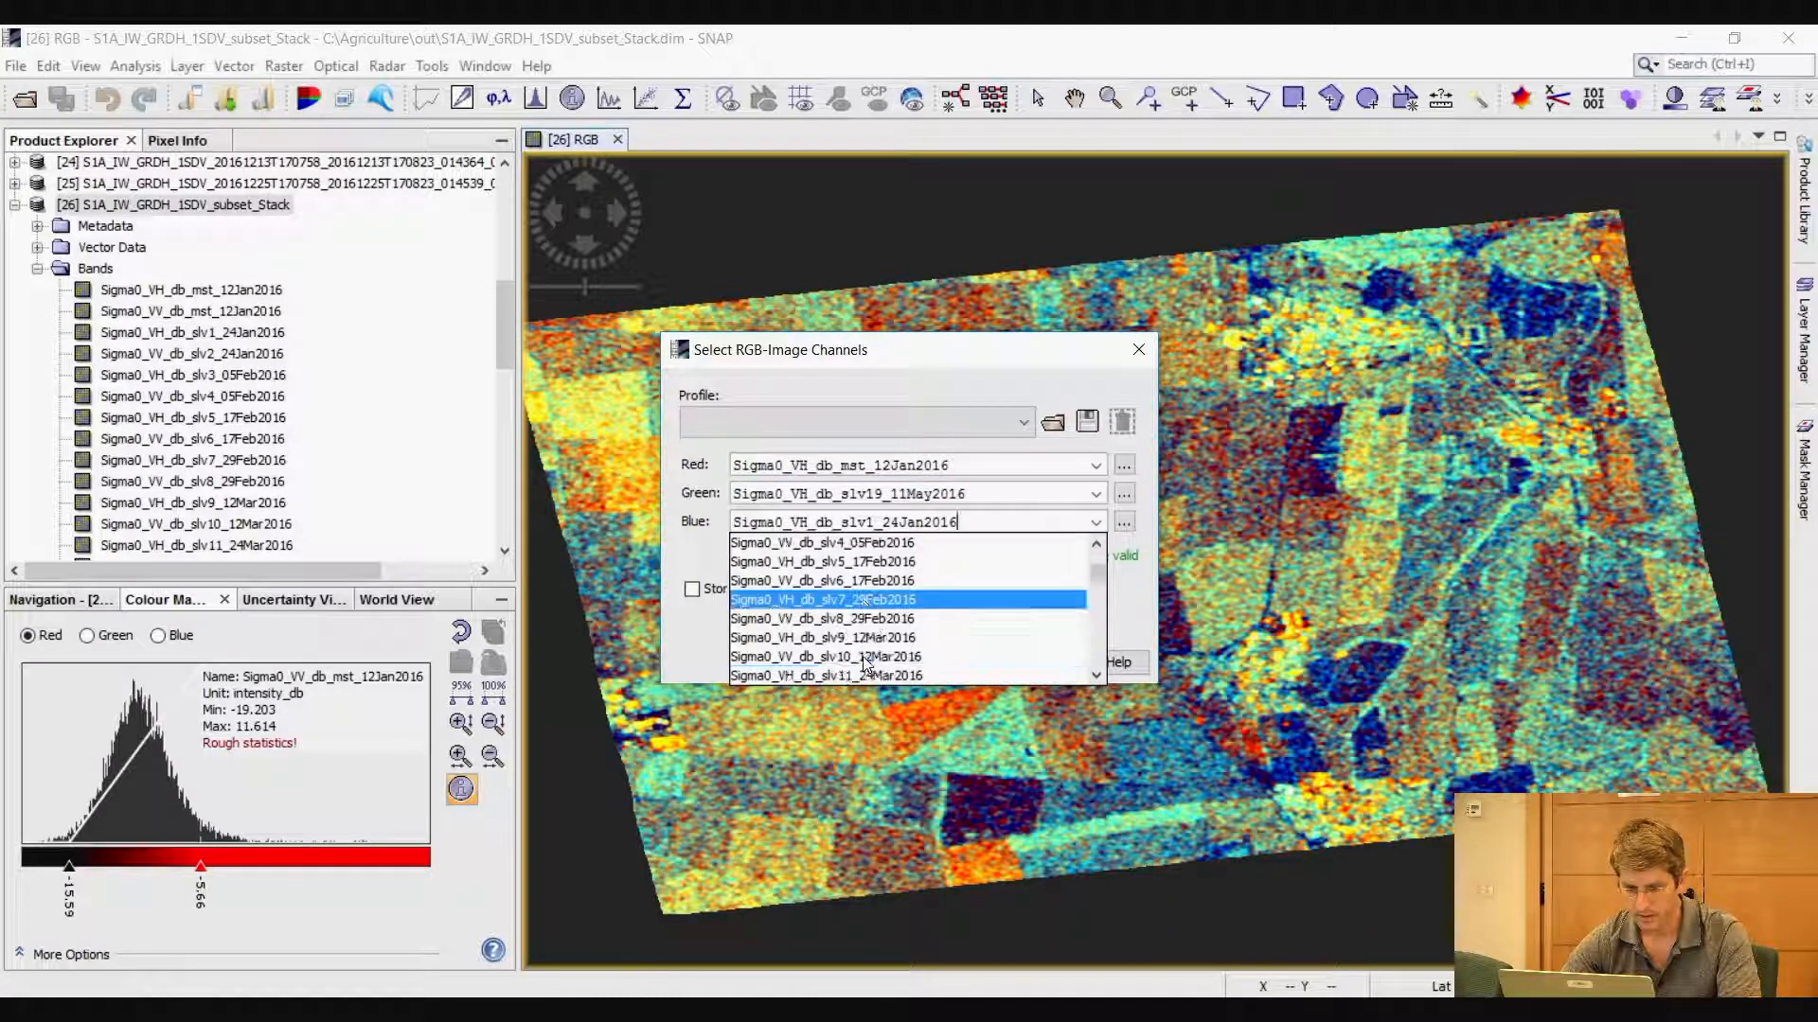
{"action": "scroll", "coordinate": [875, 642], "scroll_direction": "down", "scroll_amount": 3}
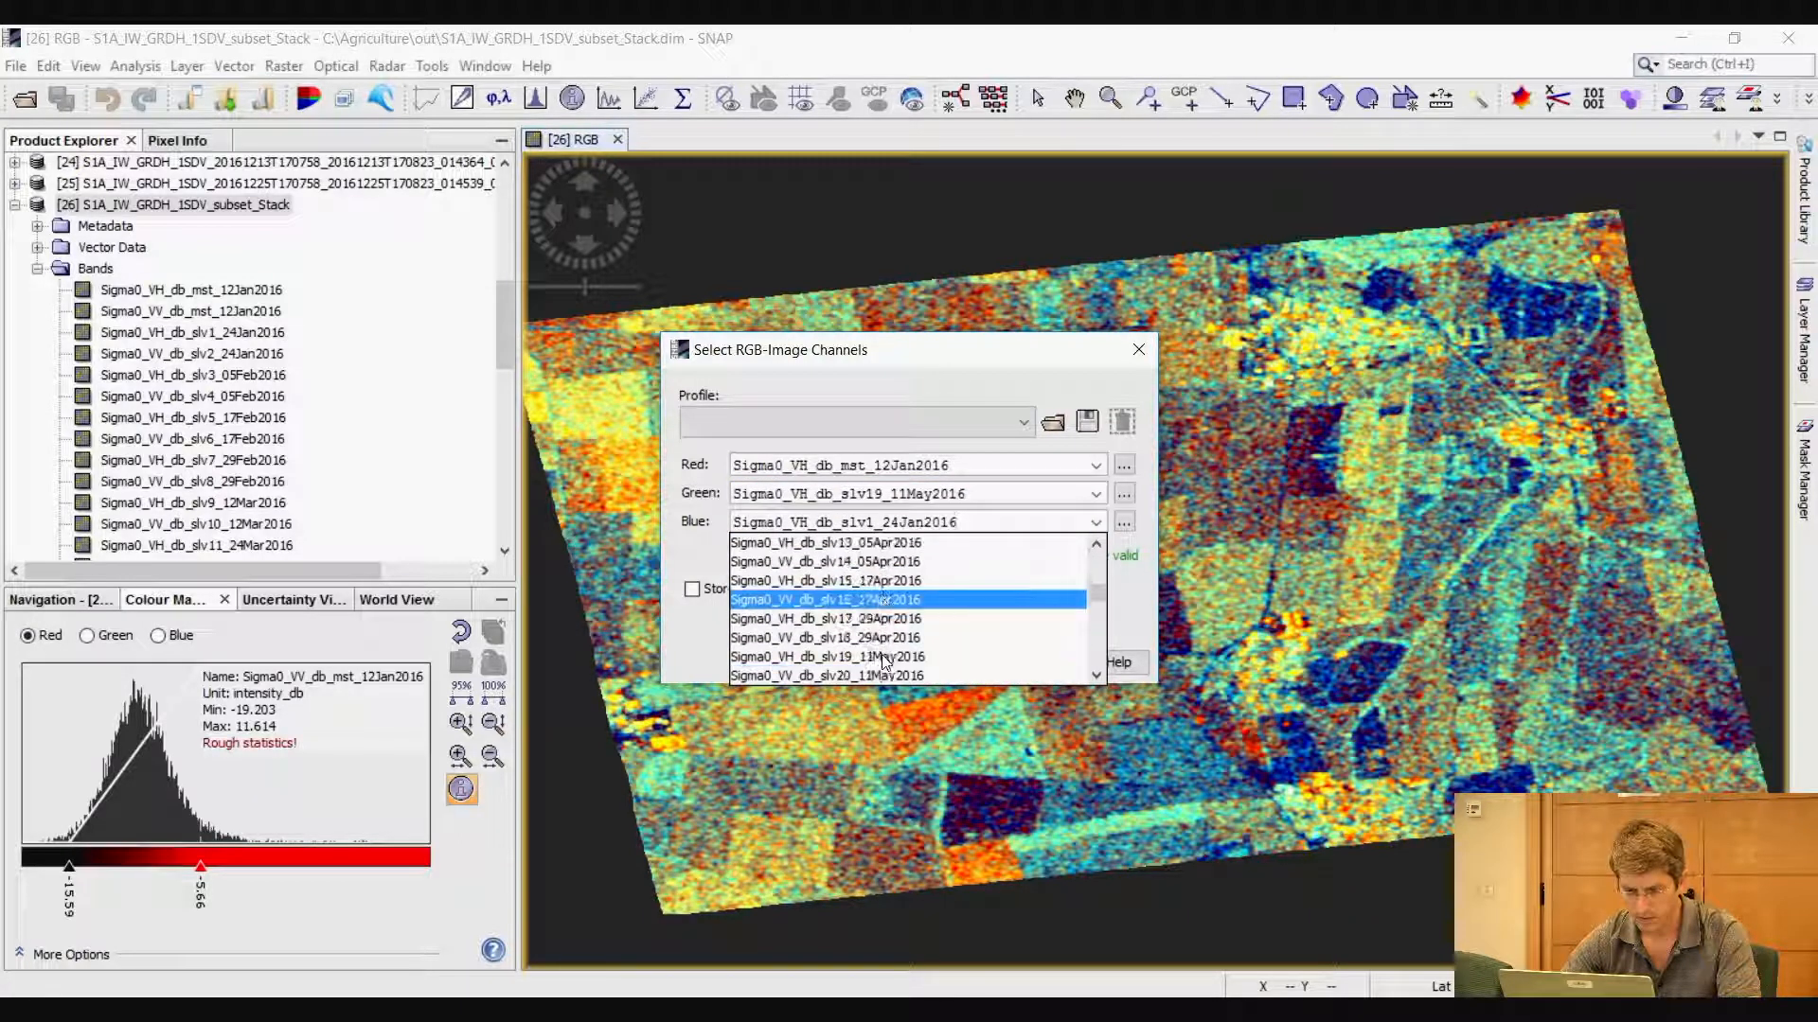
{"action": "scroll", "coordinate": [877, 651], "scroll_direction": "down", "scroll_amount": 2}
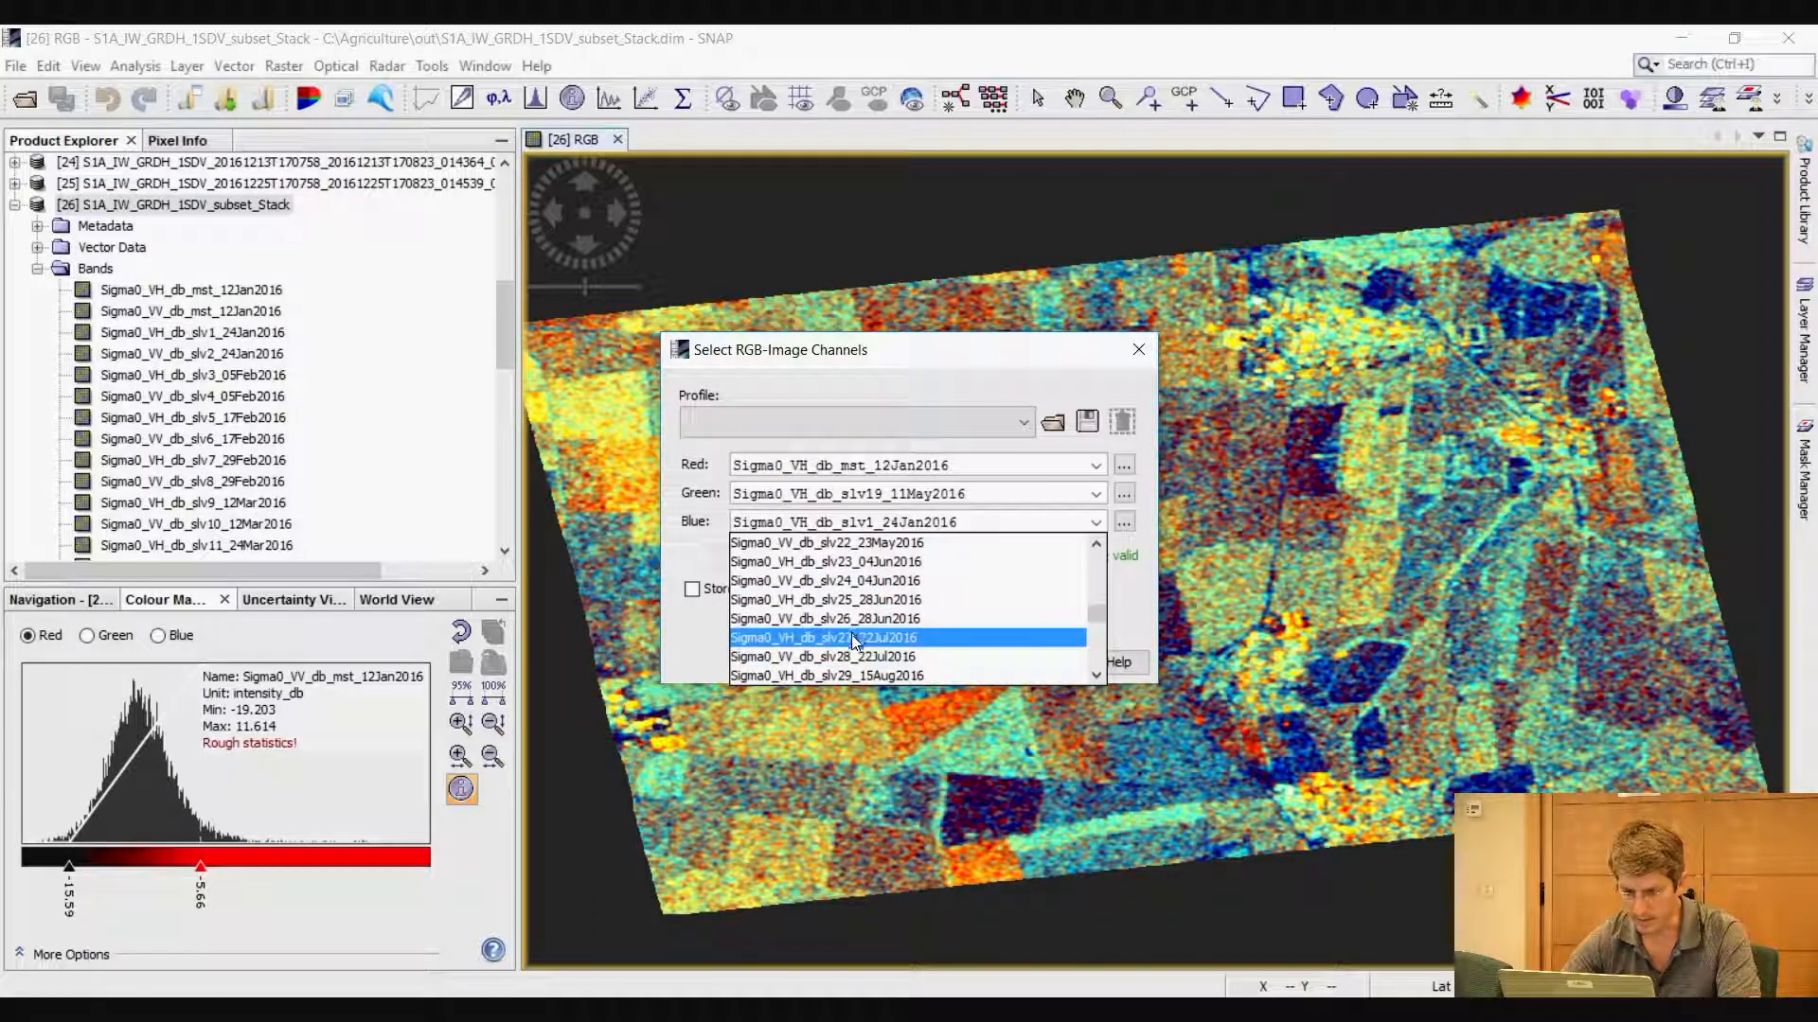
{"action": "scroll", "coordinate": [861, 645], "scroll_direction": "down", "scroll_amount": 1}
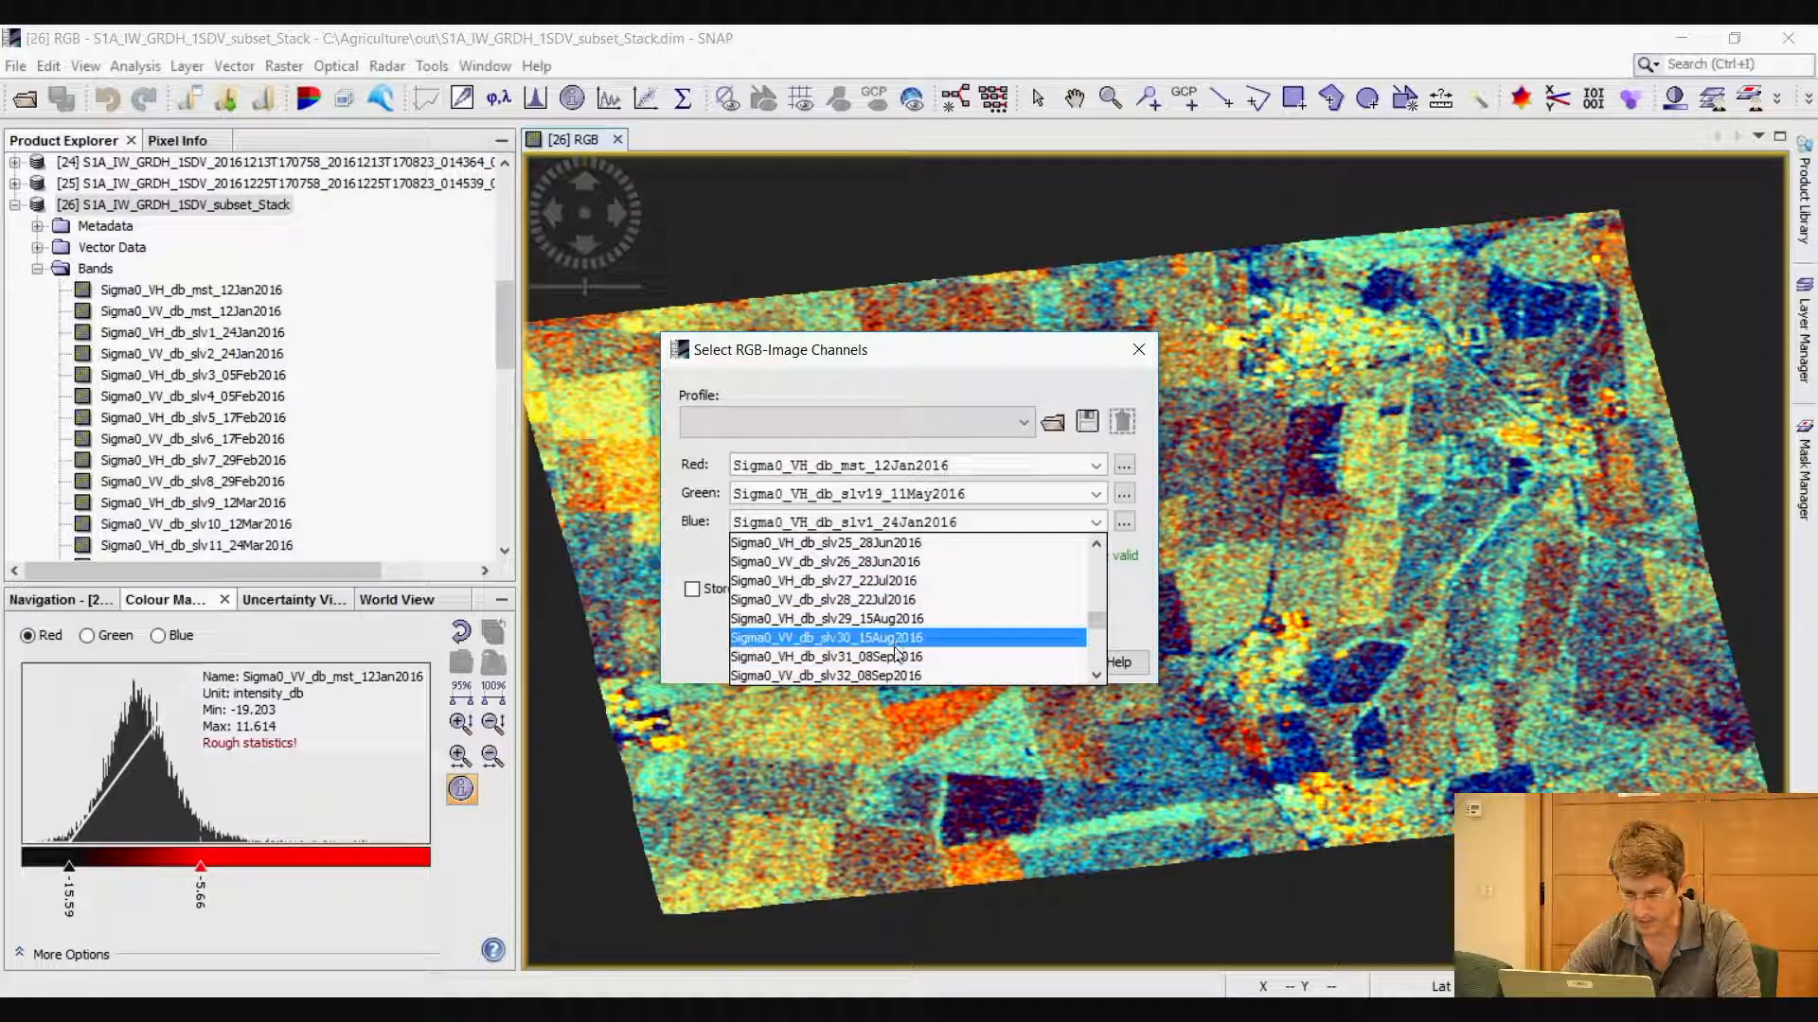
{"action": "scroll", "coordinate": [898, 652], "scroll_direction": "down", "scroll_amount": 1}
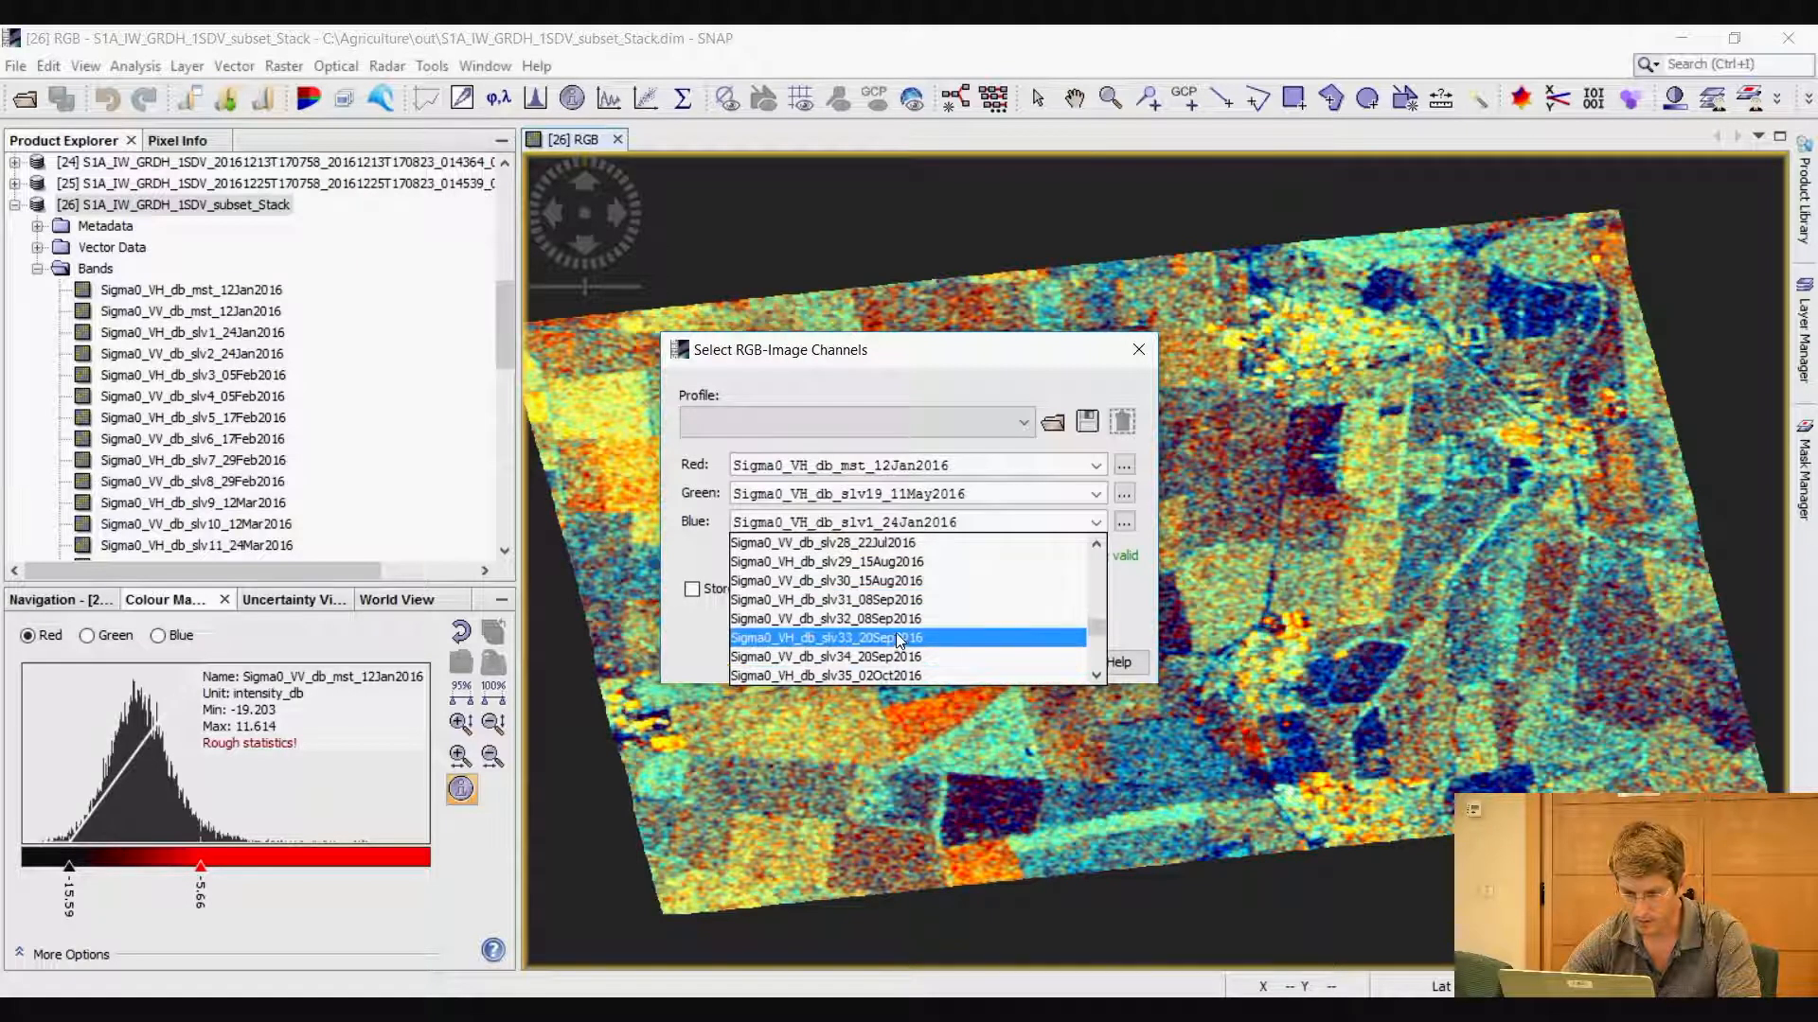
{"action": "left_click", "coordinate": [886, 600]}
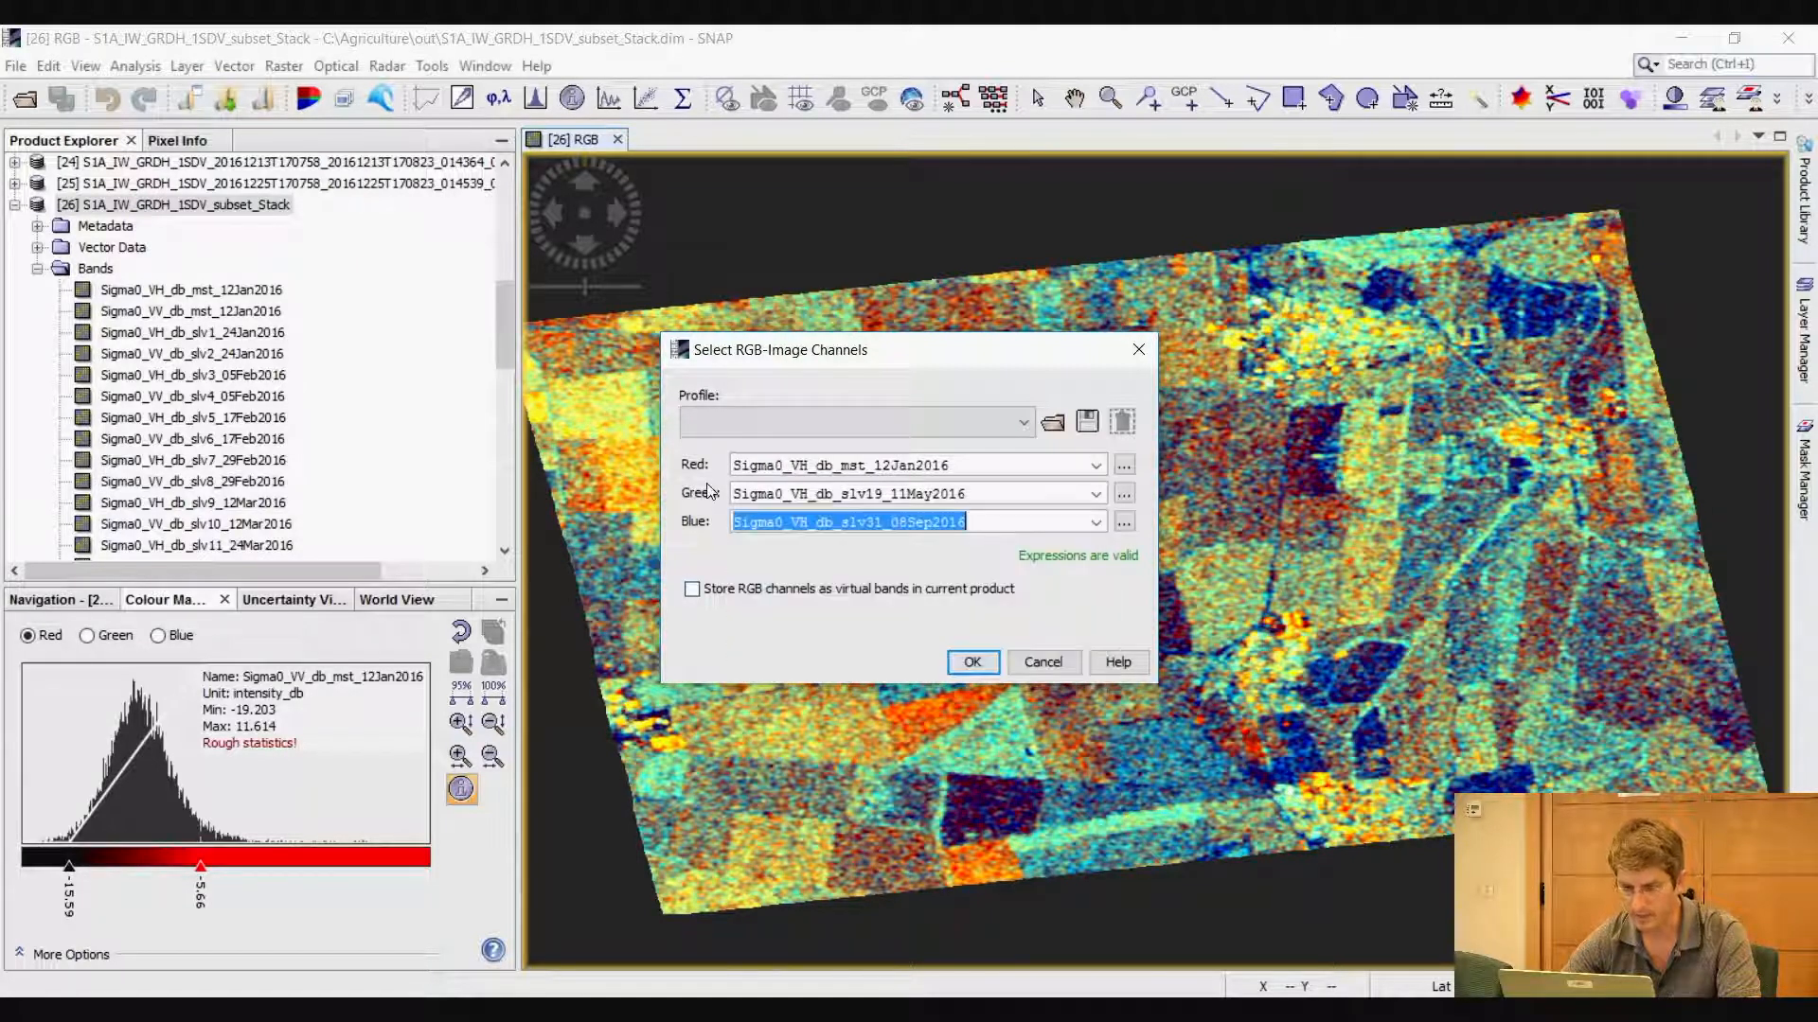
{"action": "left_click", "coordinate": [973, 663]}
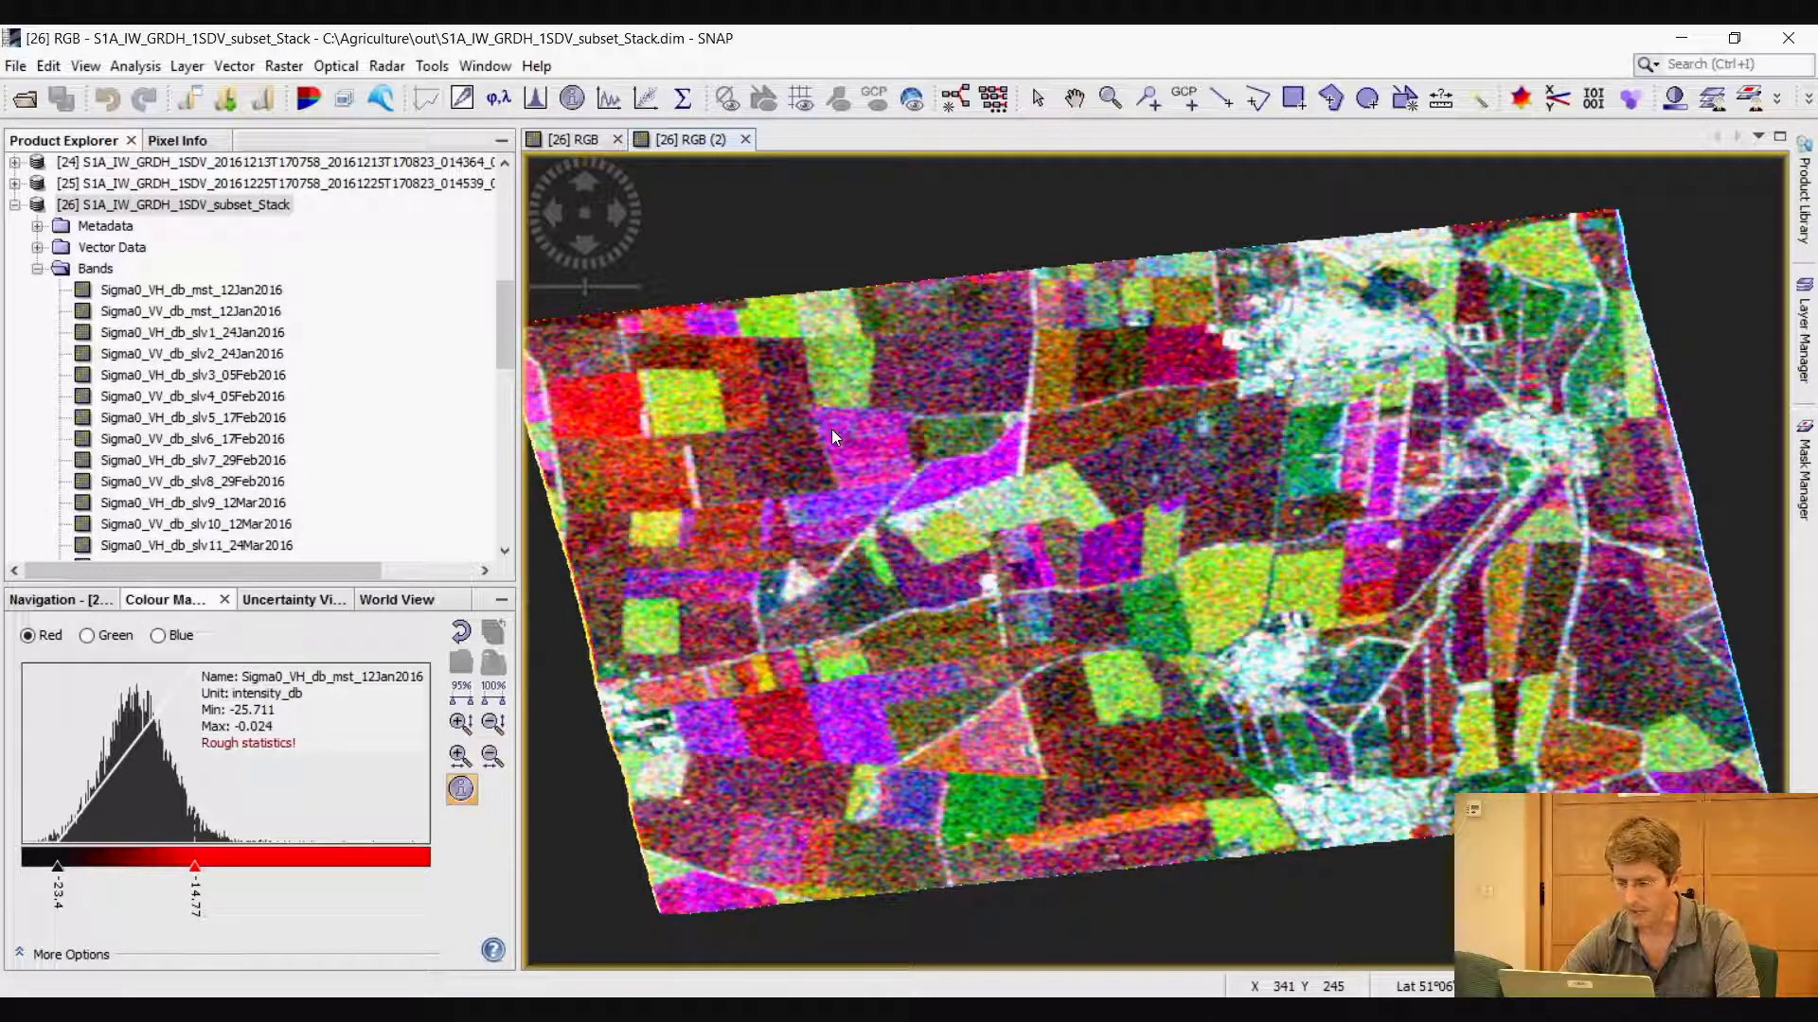
Add investigated_fields_2016_potato.shp from Gebesee_Croptypes_2015-2016 as an ESRI Shapefile layer over the multitemporal RGB image
{"action": "left_click", "coordinate": [1806, 333]}
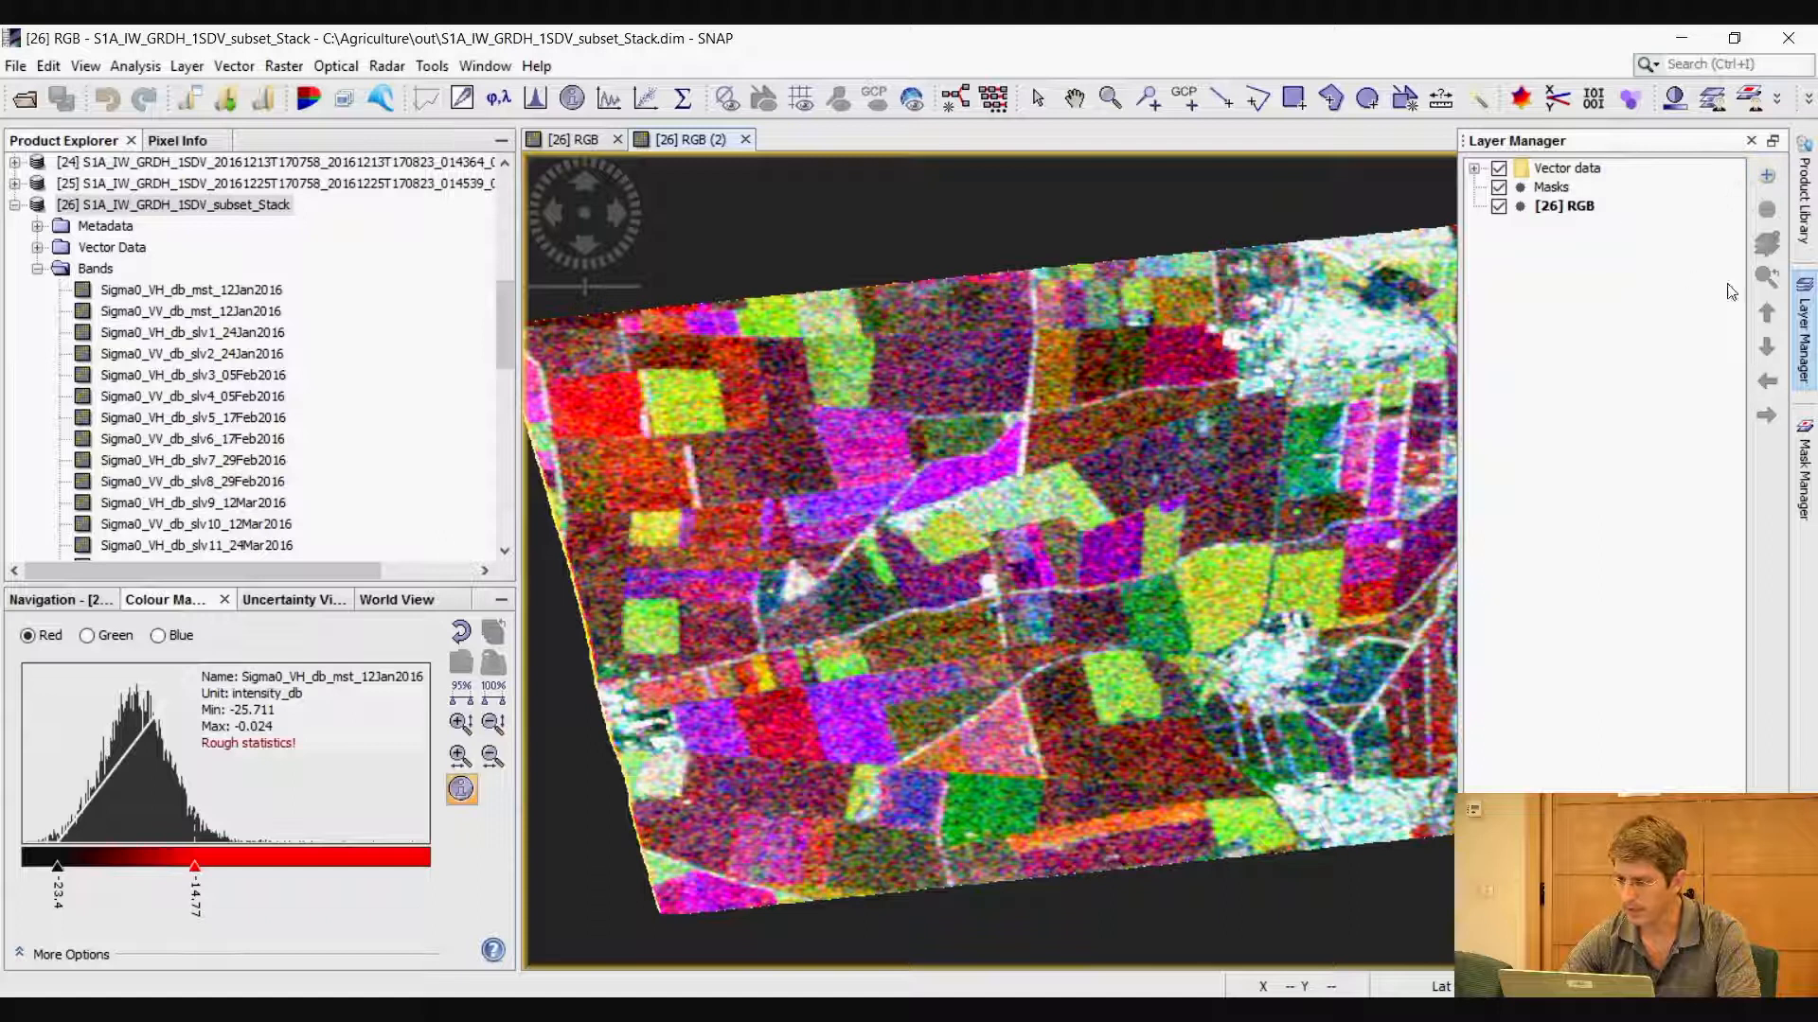
{"action": "left_click", "coordinate": [1767, 175]}
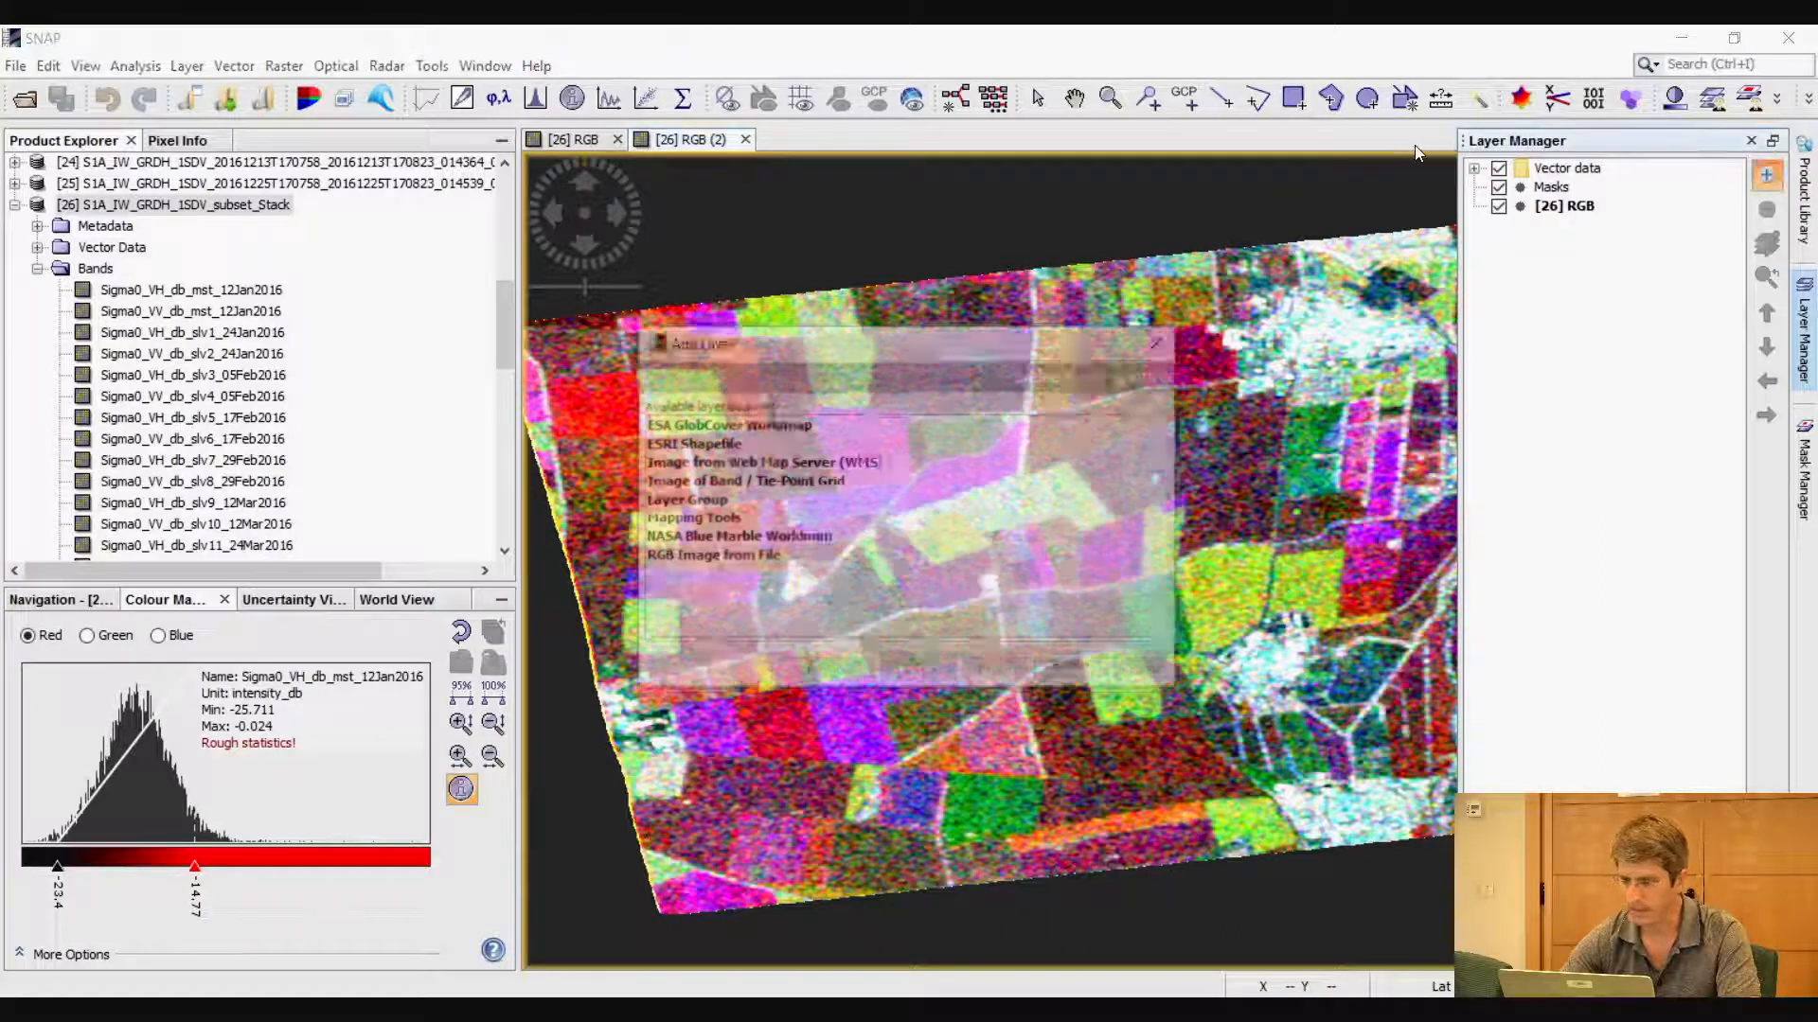
{"action": "left_click", "coordinate": [689, 443]}
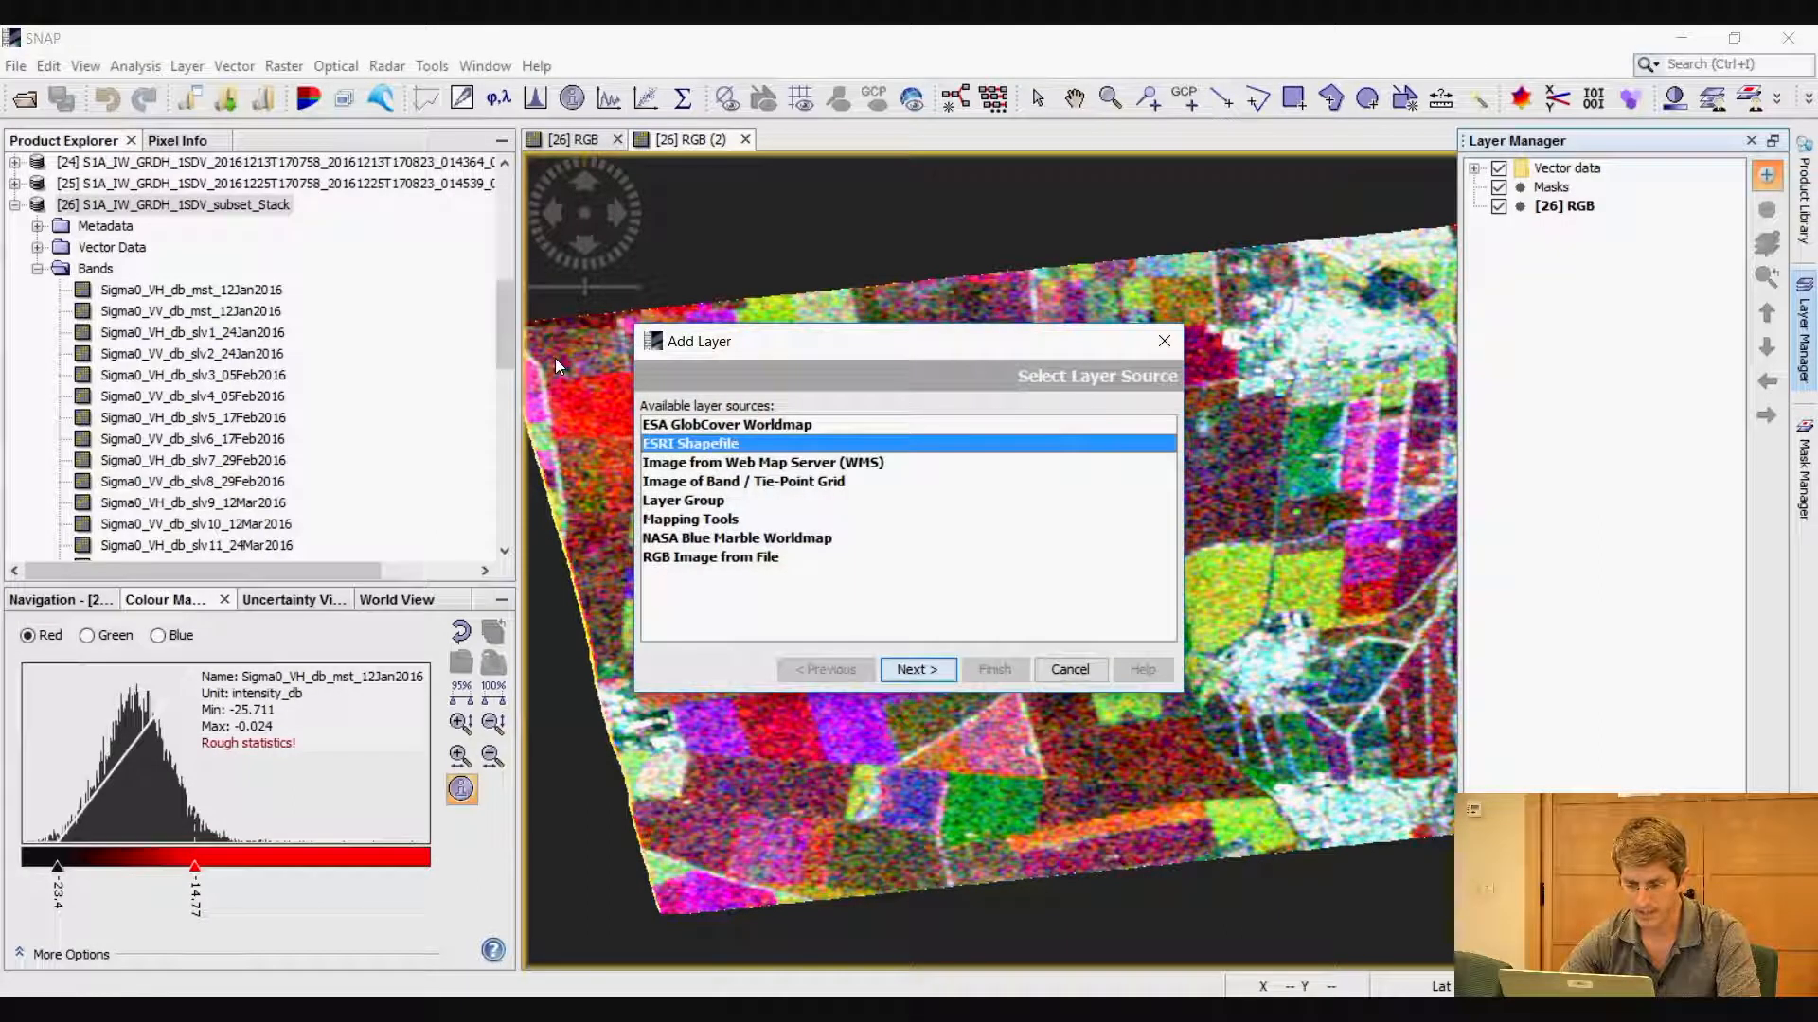
{"action": "left_click", "coordinate": [915, 669]}
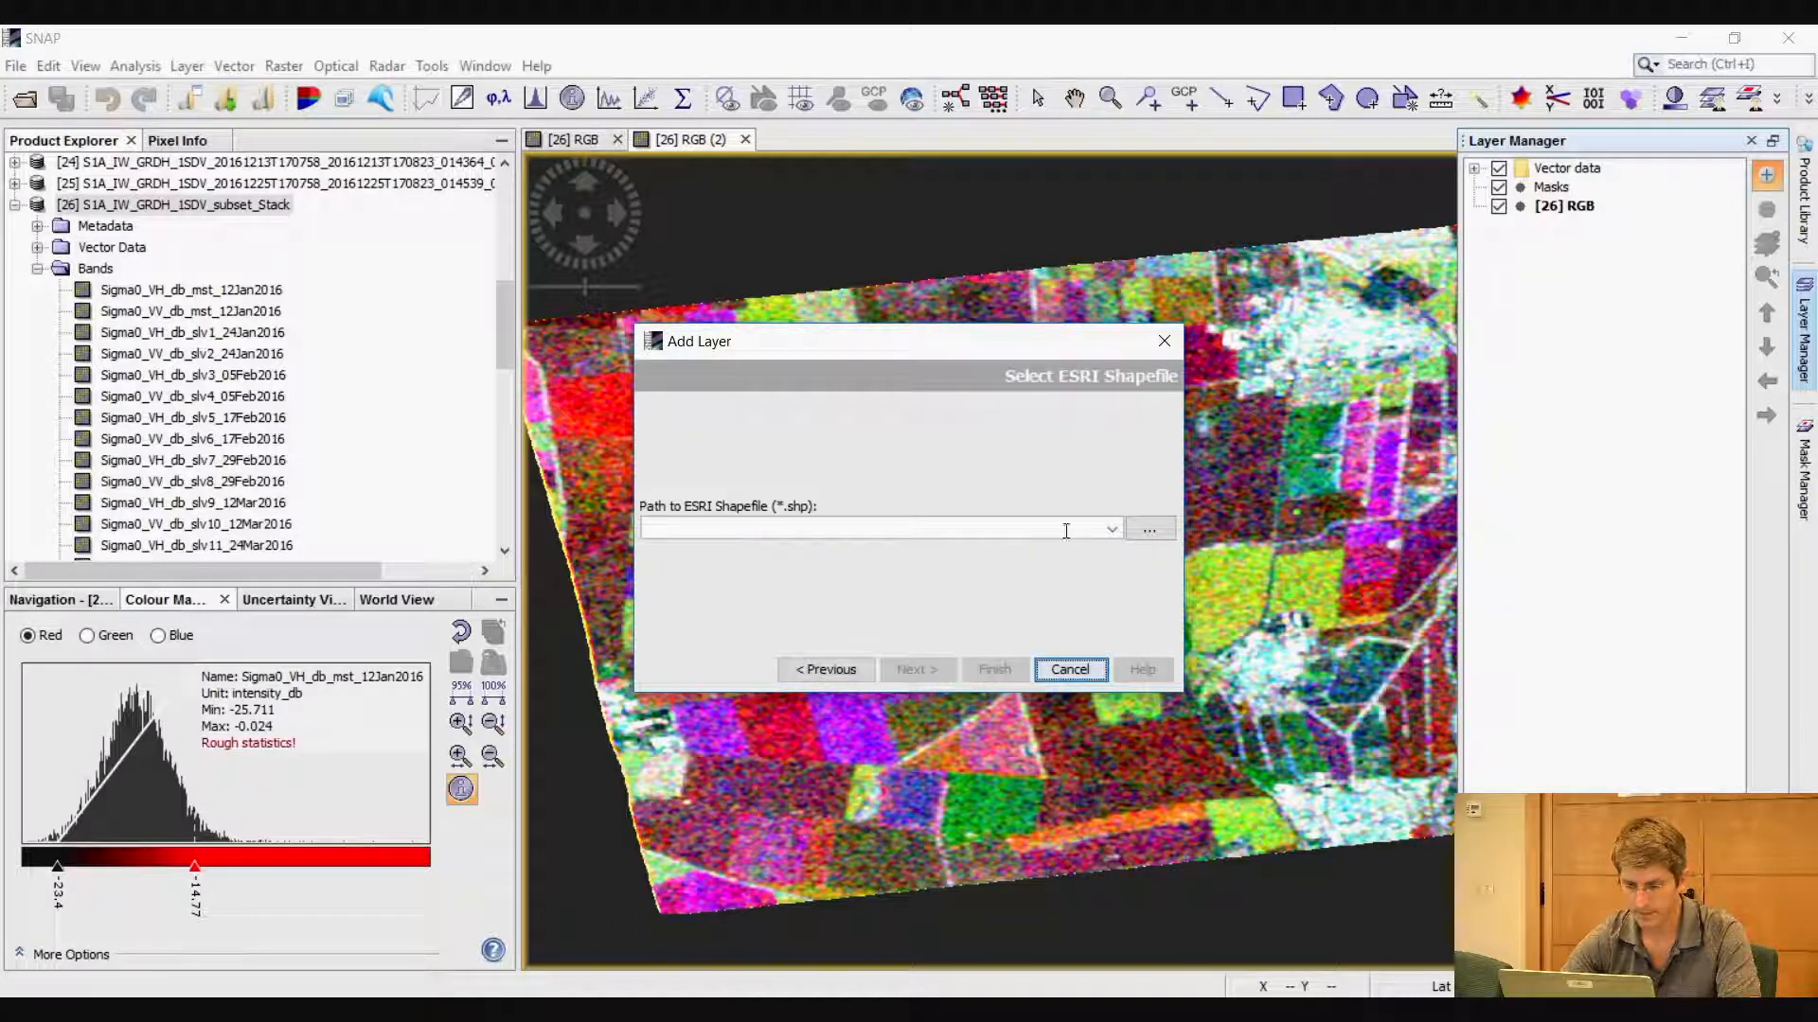
{"action": "left_click", "coordinate": [1150, 529]}
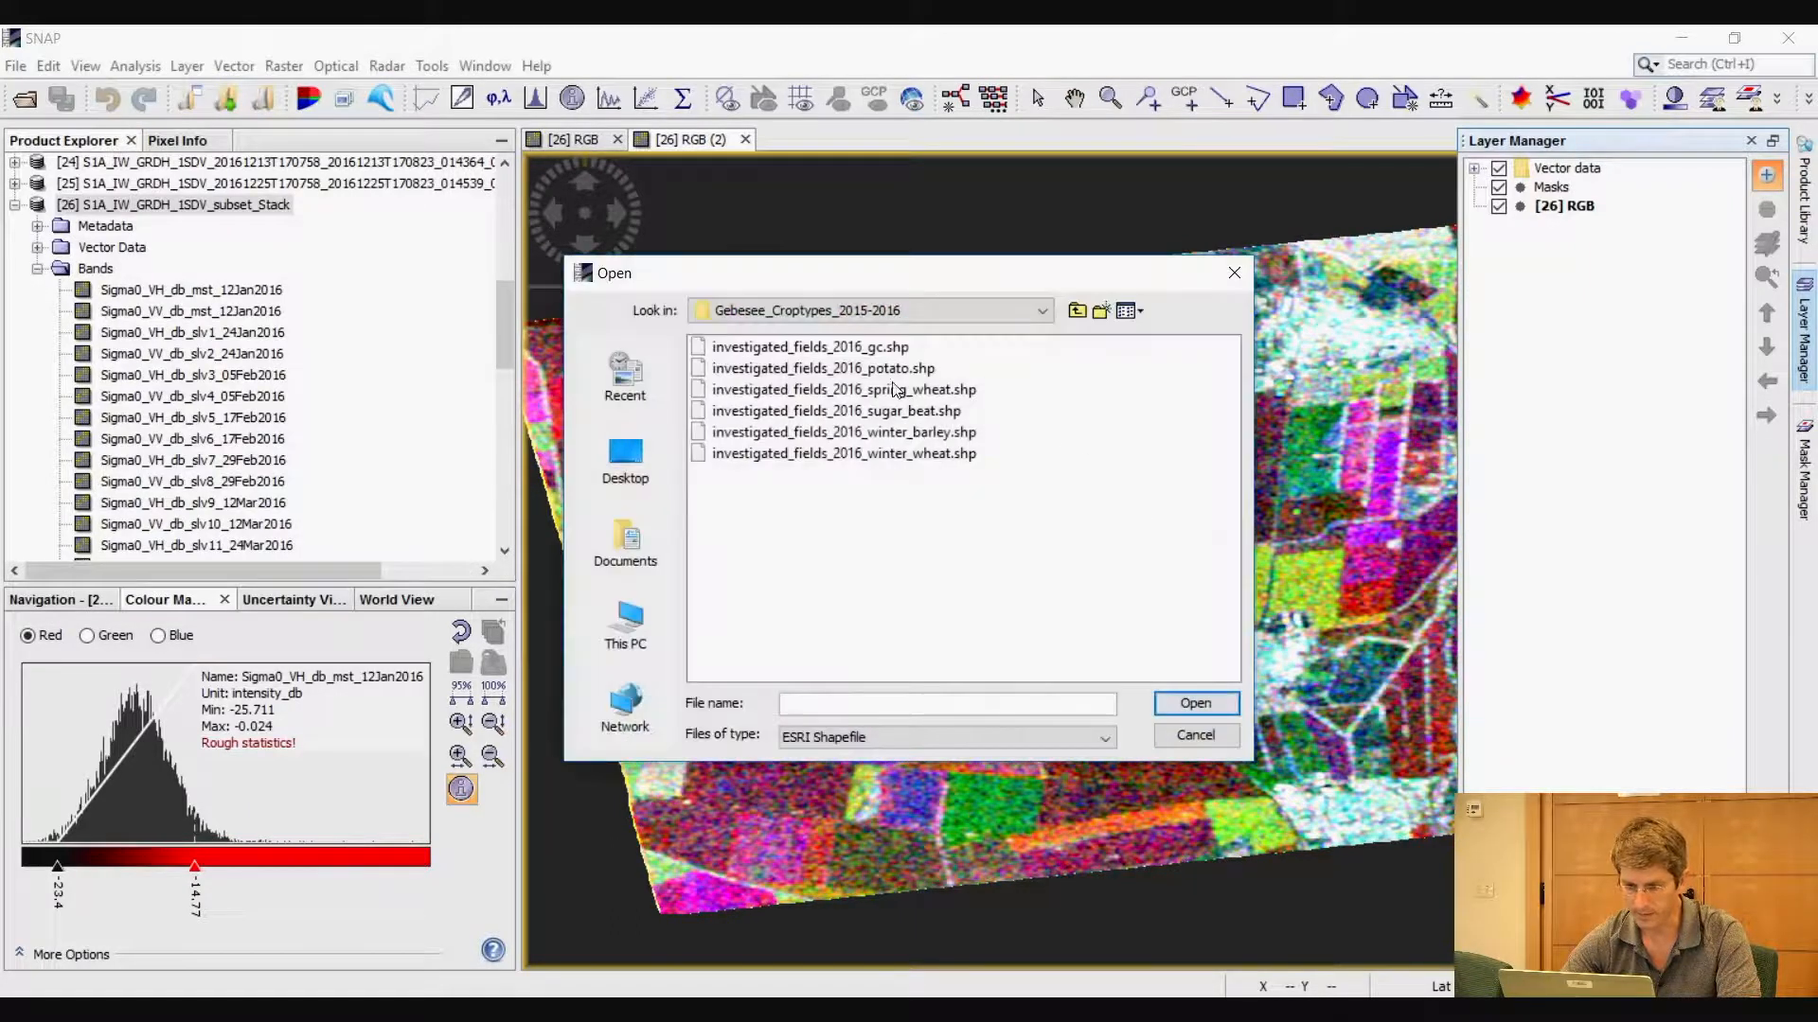
{"action": "left_click", "coordinate": [853, 369]}
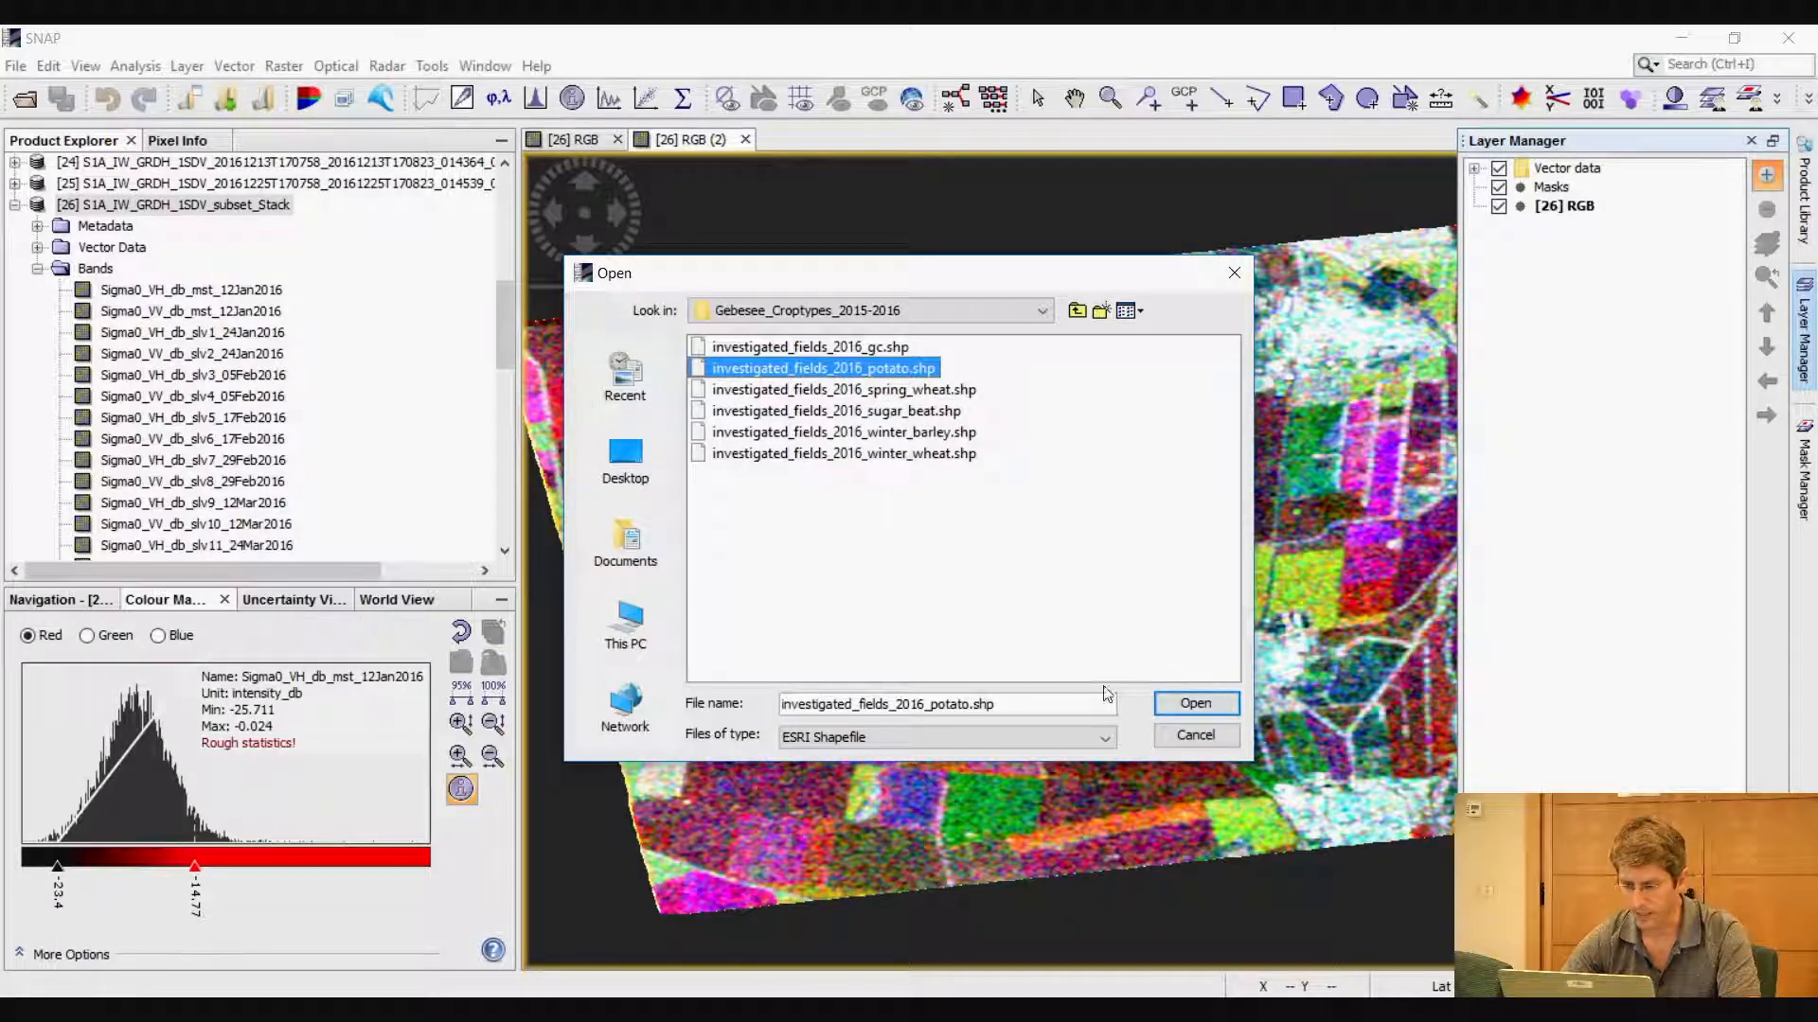
{"action": "left_click", "coordinate": [1193, 704]}
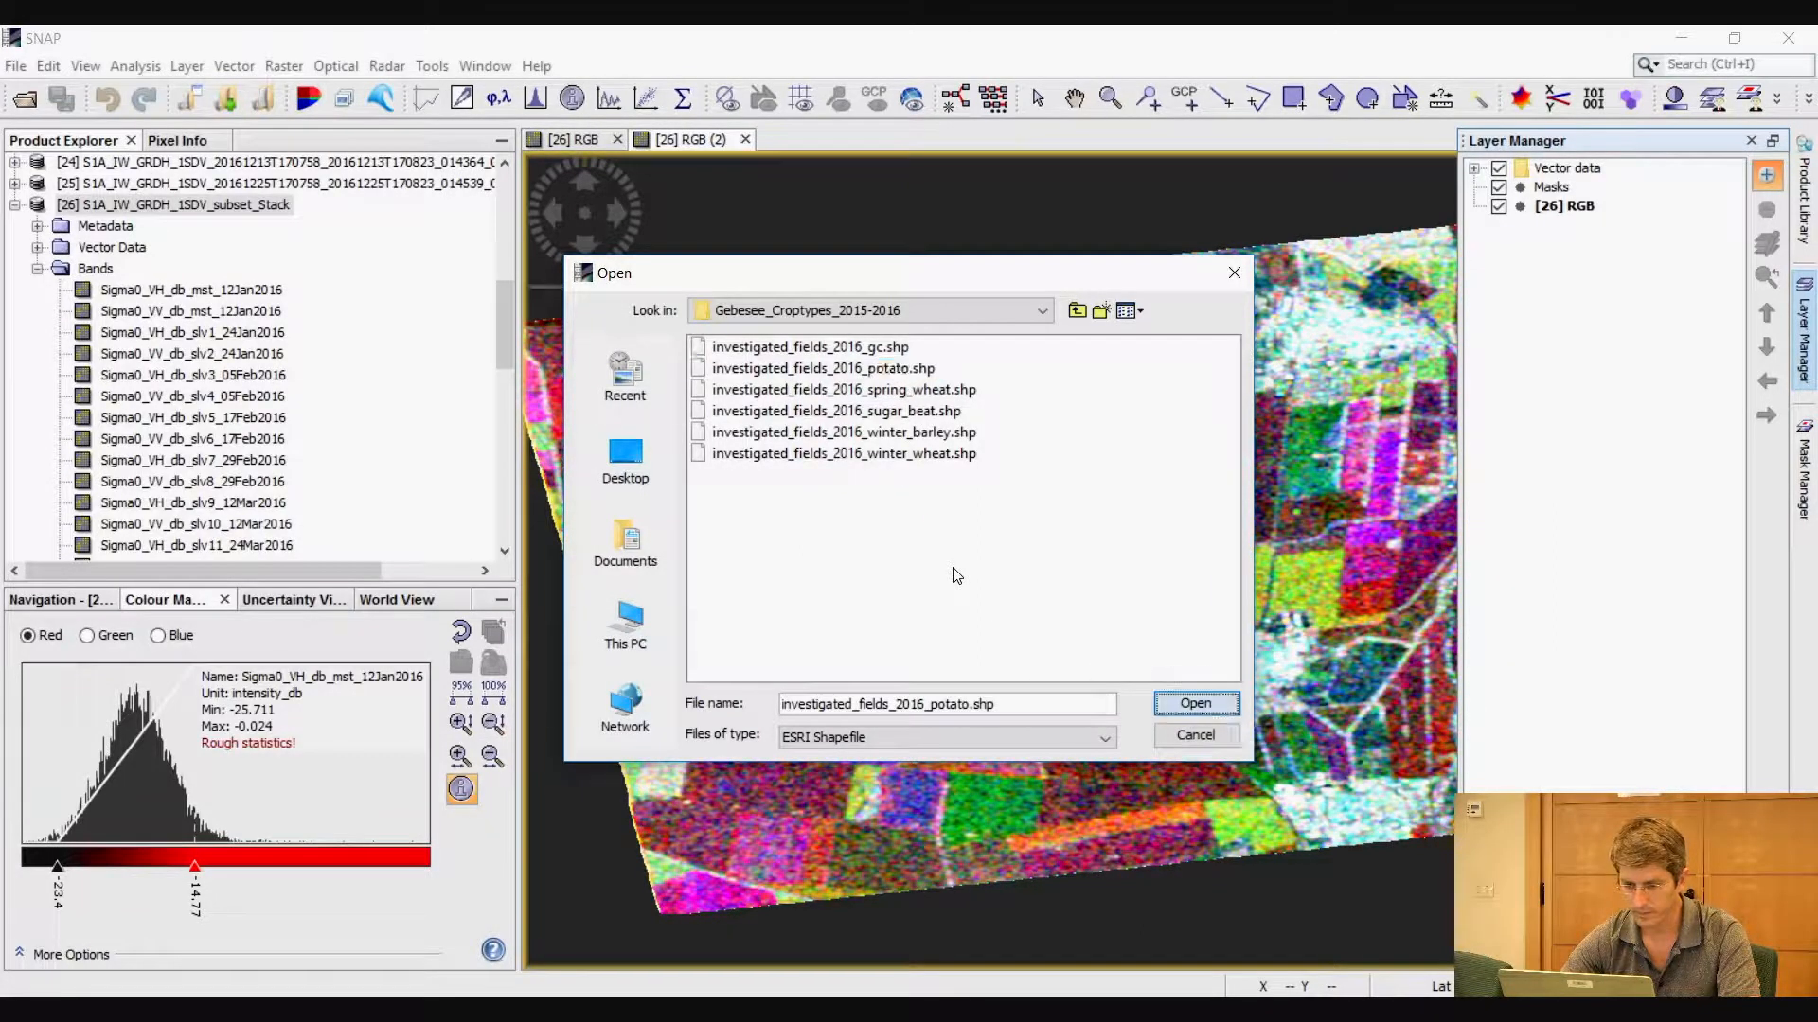
{"action": "left_click", "coordinate": [932, 673]}
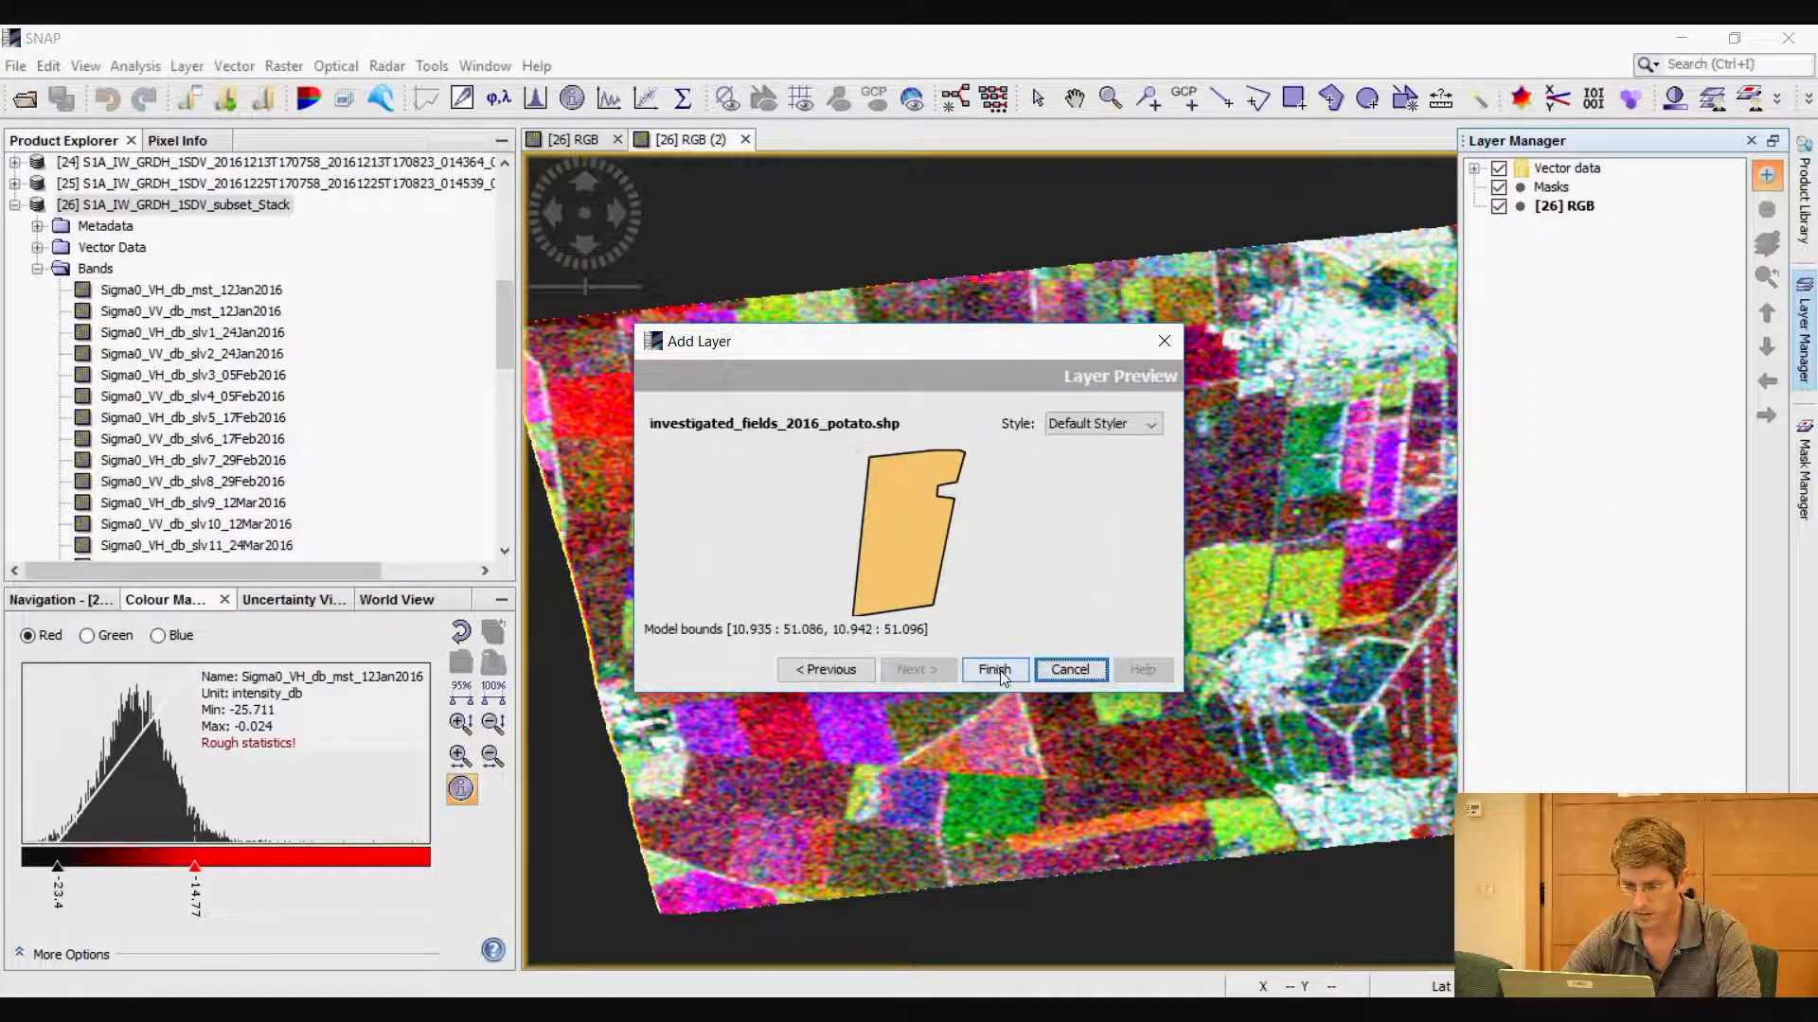
{"action": "left_click", "coordinate": [994, 670]}
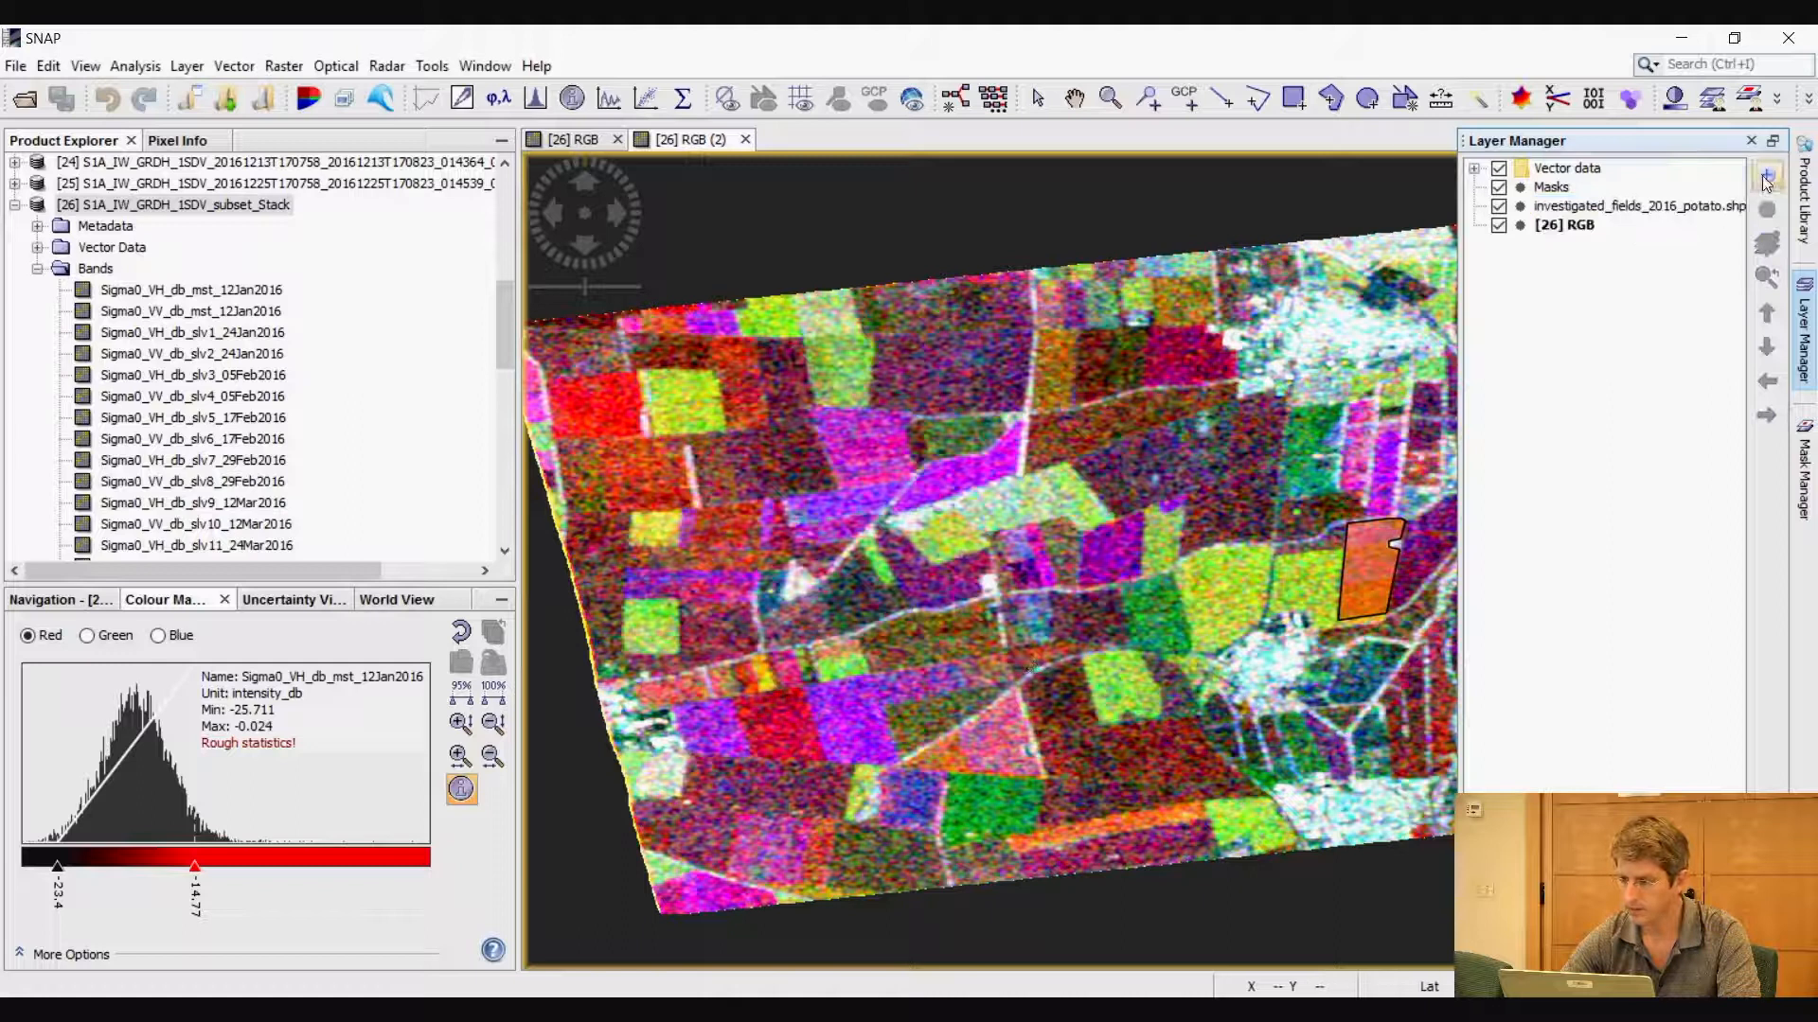
Add investigated_fields_2016_spring_wheat.shp as another ESRI Shapefile layer on the multitemporal RGB image
{"action": "left_click", "coordinate": [1767, 177]}
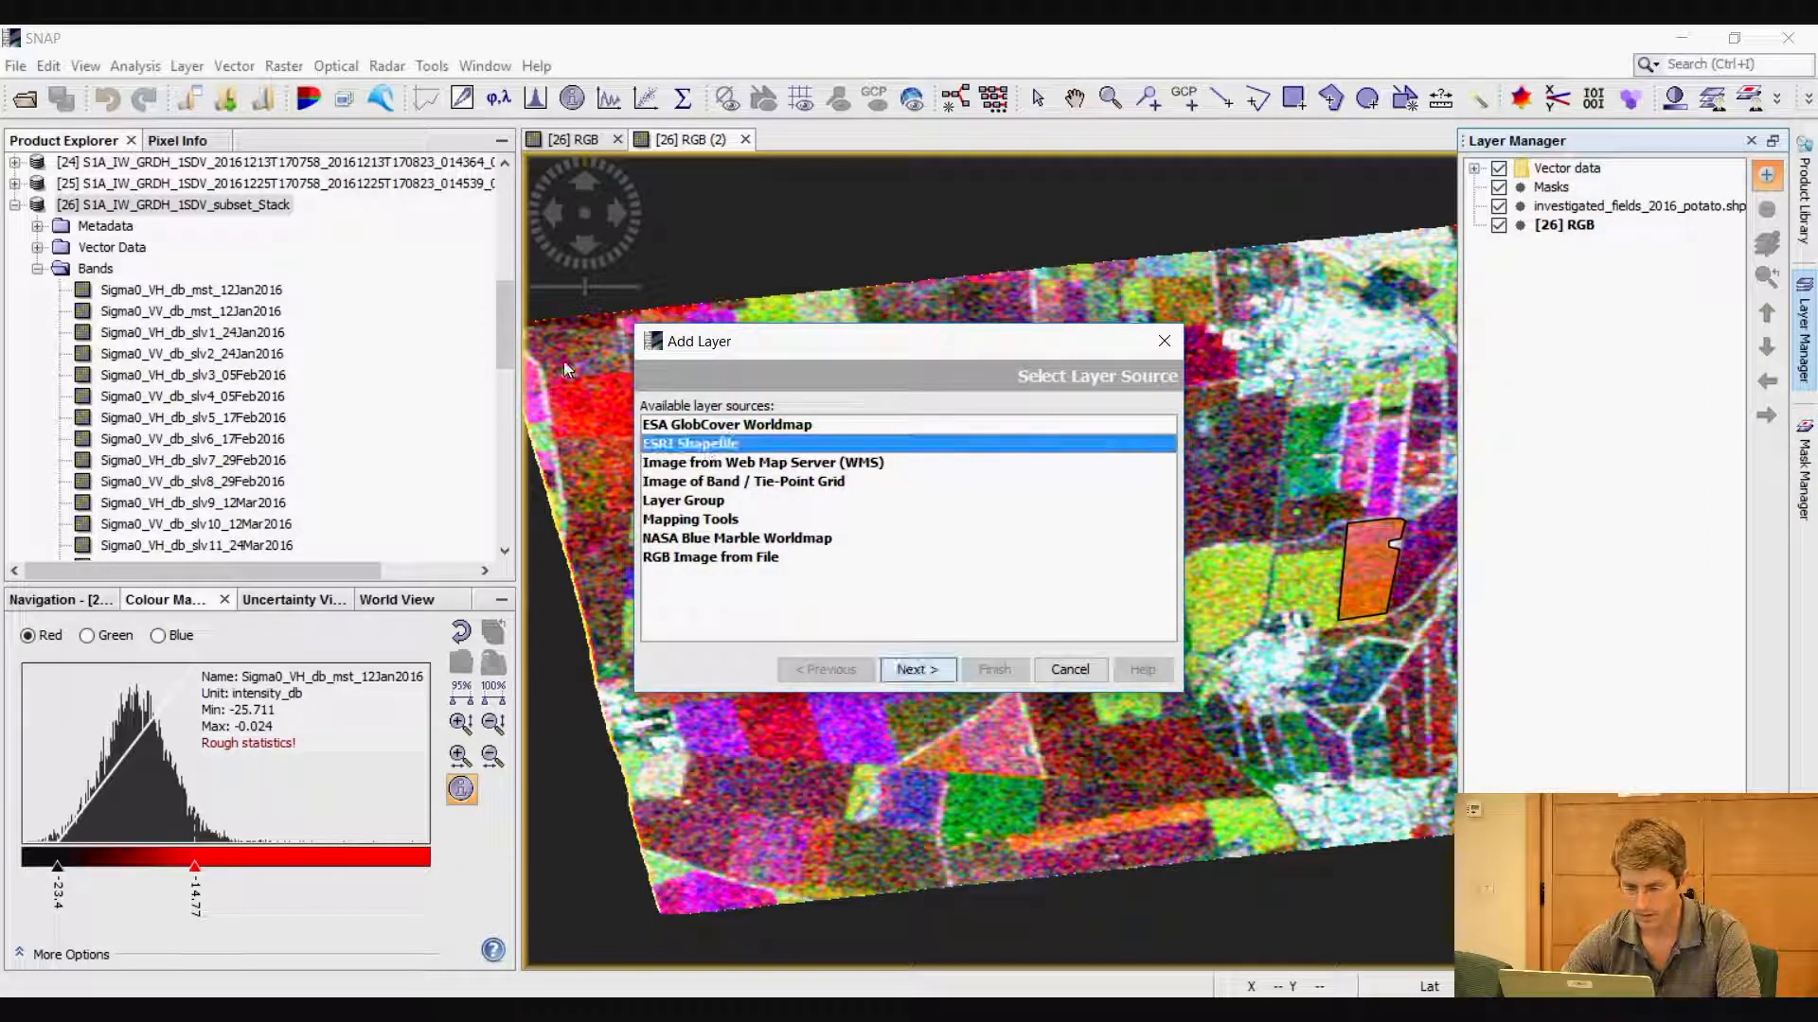
{"action": "left_click", "coordinate": [917, 669]}
{"action": "left_click", "coordinate": [1149, 529]}
{"action": "left_click", "coordinate": [933, 389]}
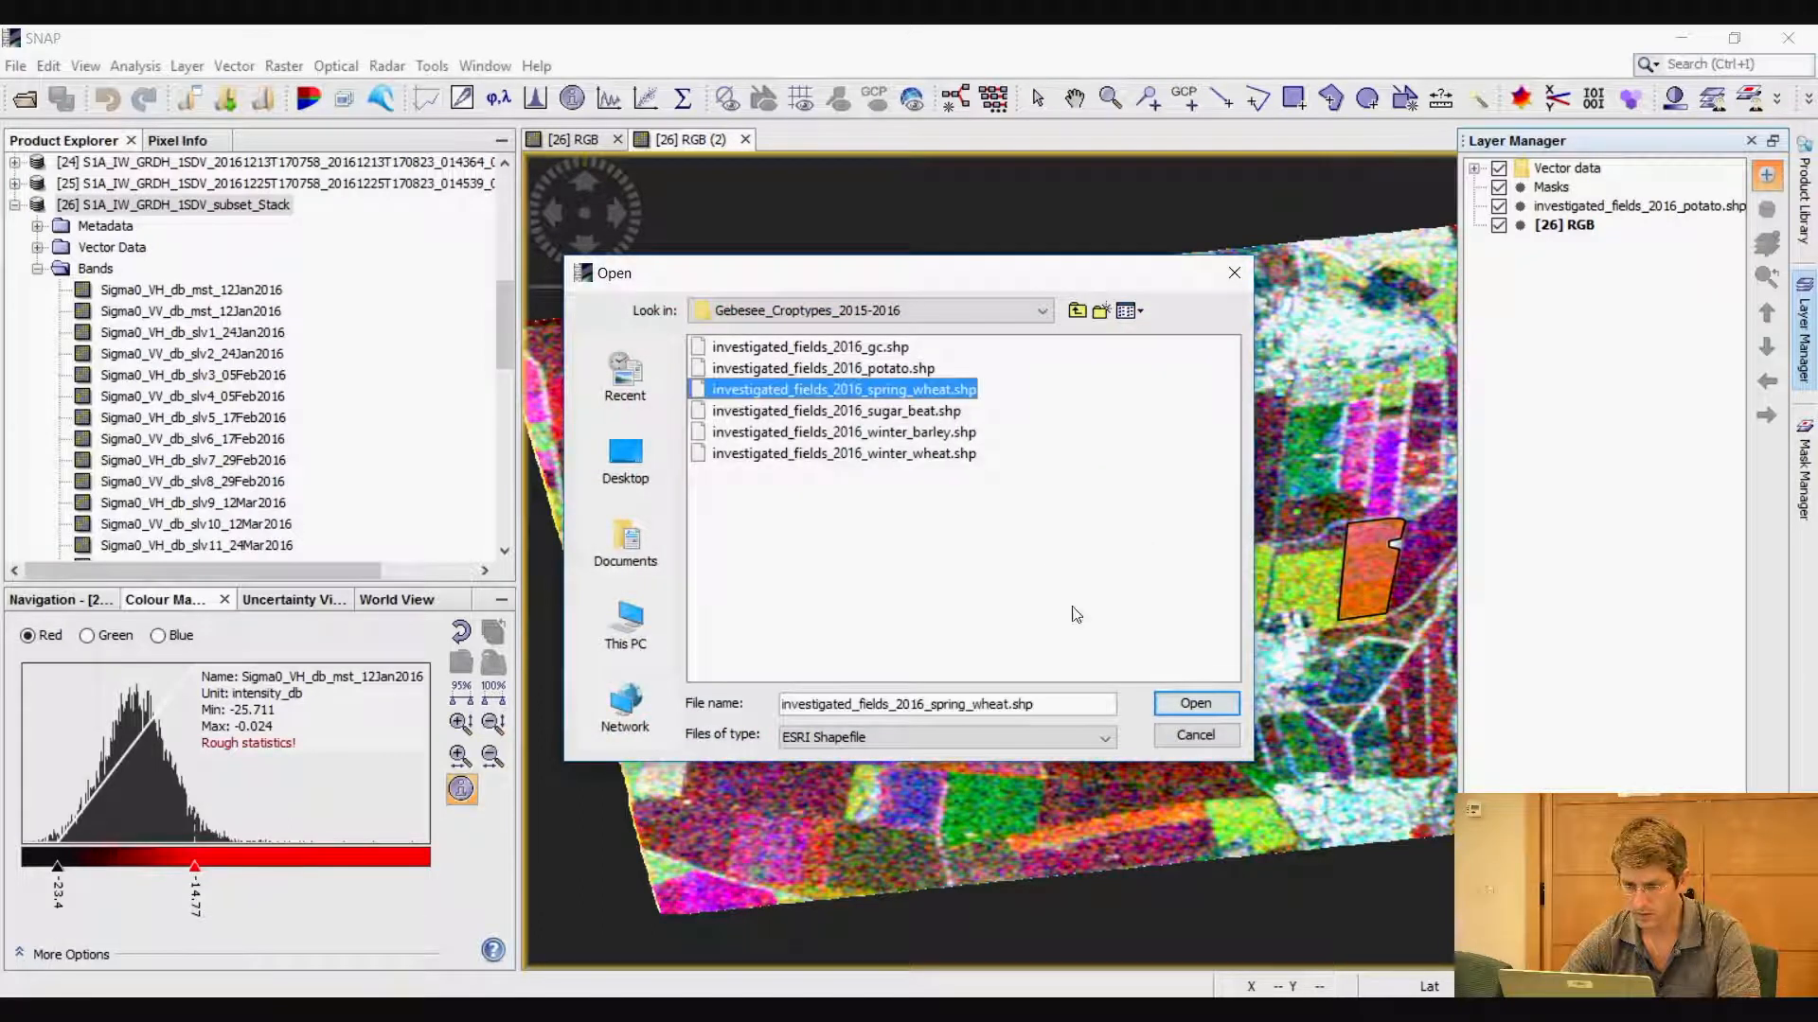
{"action": "left_click", "coordinate": [1195, 704]}
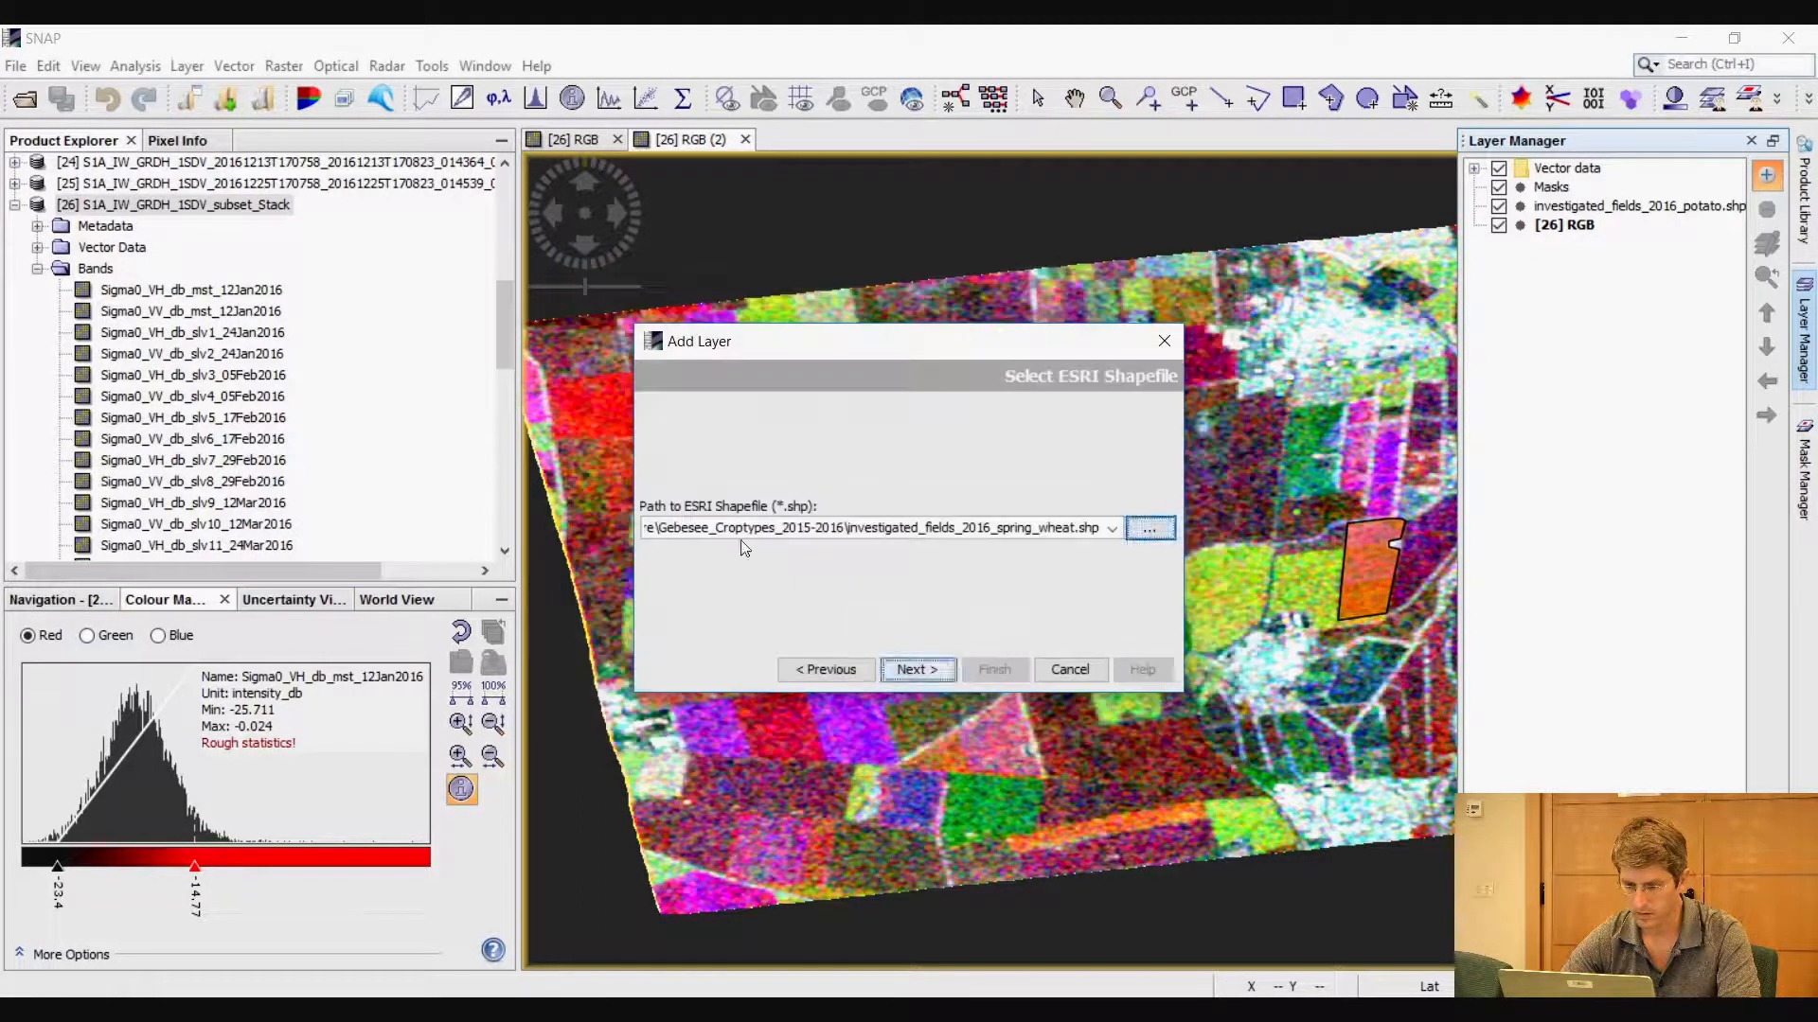
{"action": "left_click", "coordinate": [917, 670]}
{"action": "left_click", "coordinate": [995, 669]}
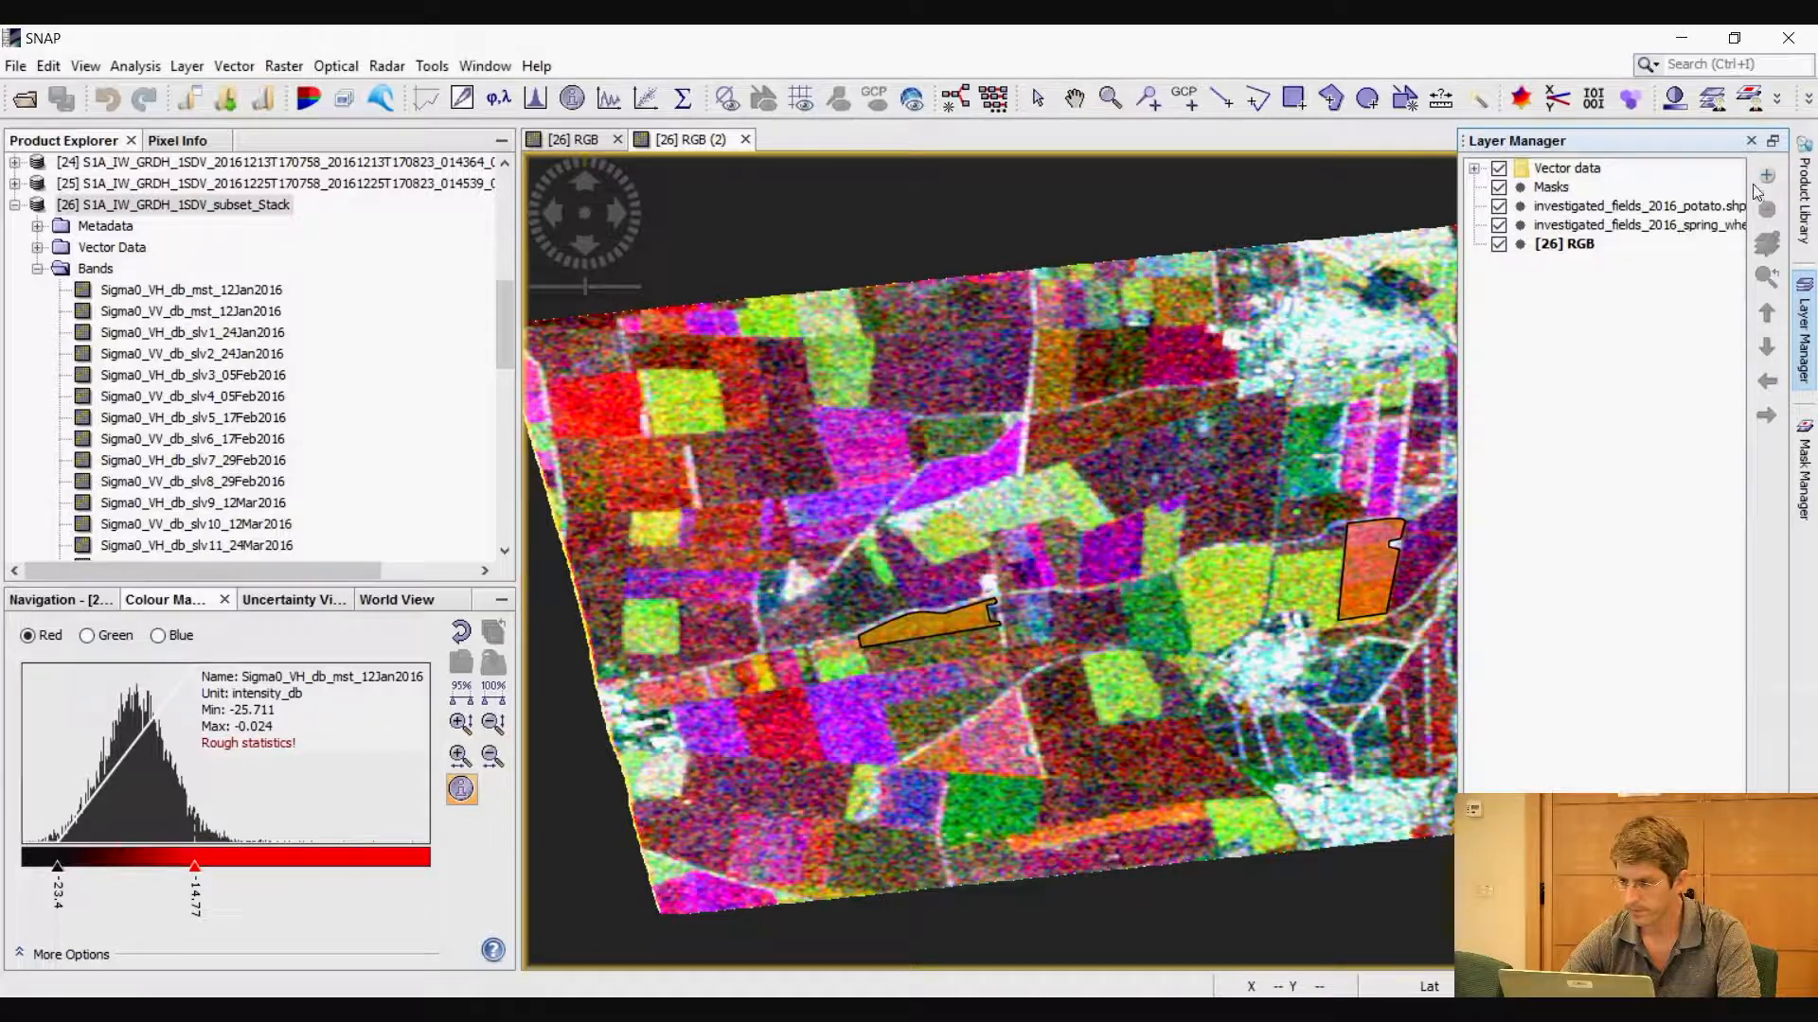
Try to add investigated_fields_2016_sugar_beat.shp as an ESRI Shapefile layer on the multitemporal RGB image
{"action": "left_click", "coordinate": [1766, 175]}
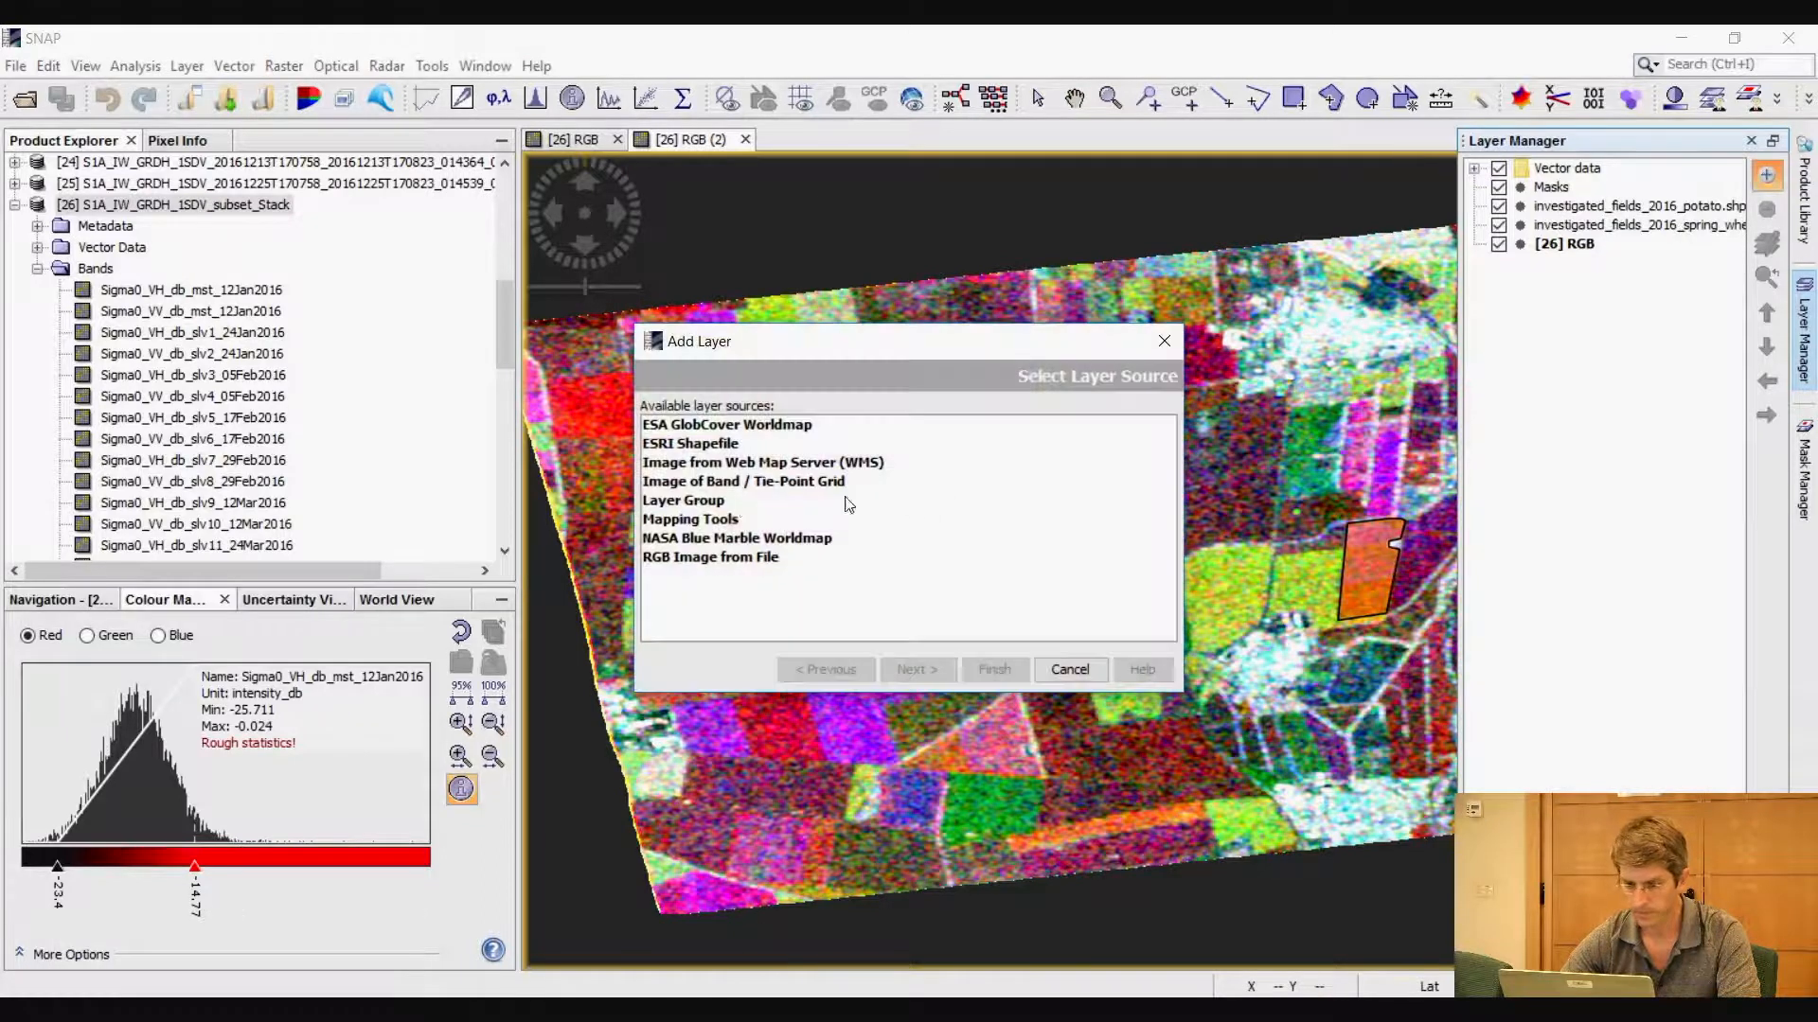
{"action": "left_click", "coordinate": [713, 445]}
{"action": "left_click", "coordinate": [917, 669]}
{"action": "left_click", "coordinate": [1157, 523]}
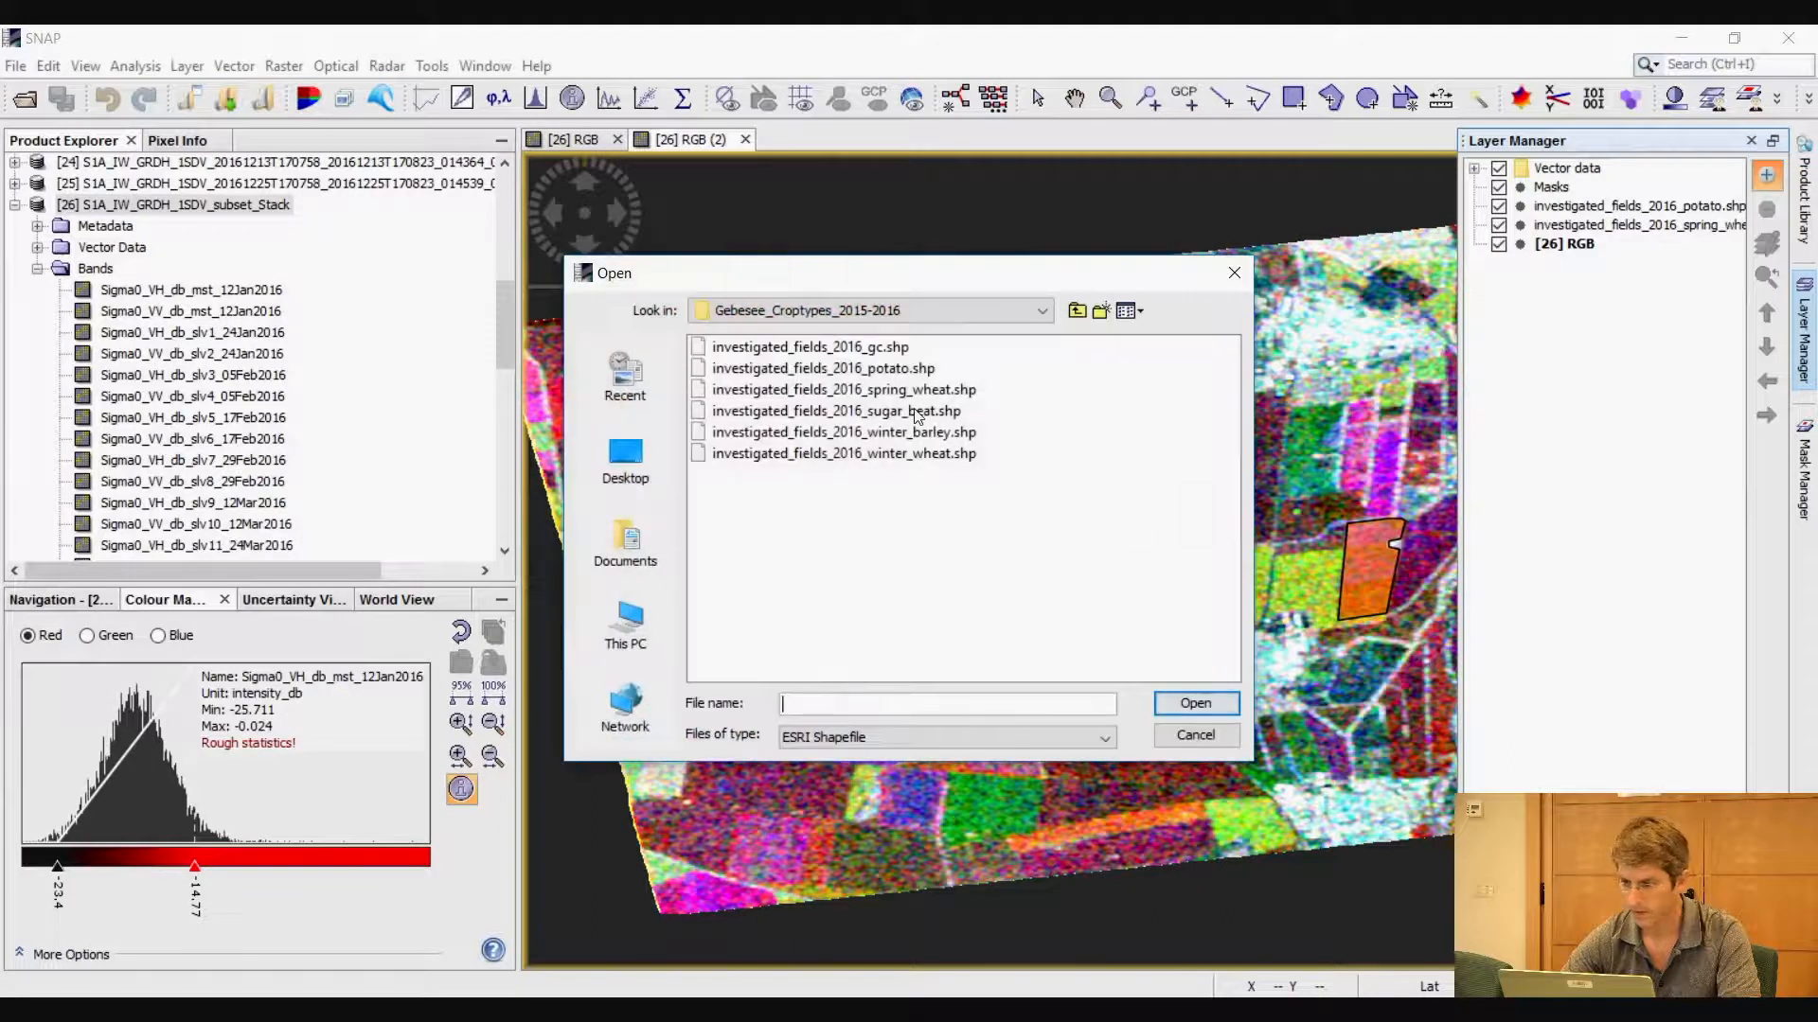
{"action": "left_click", "coordinate": [917, 412]}
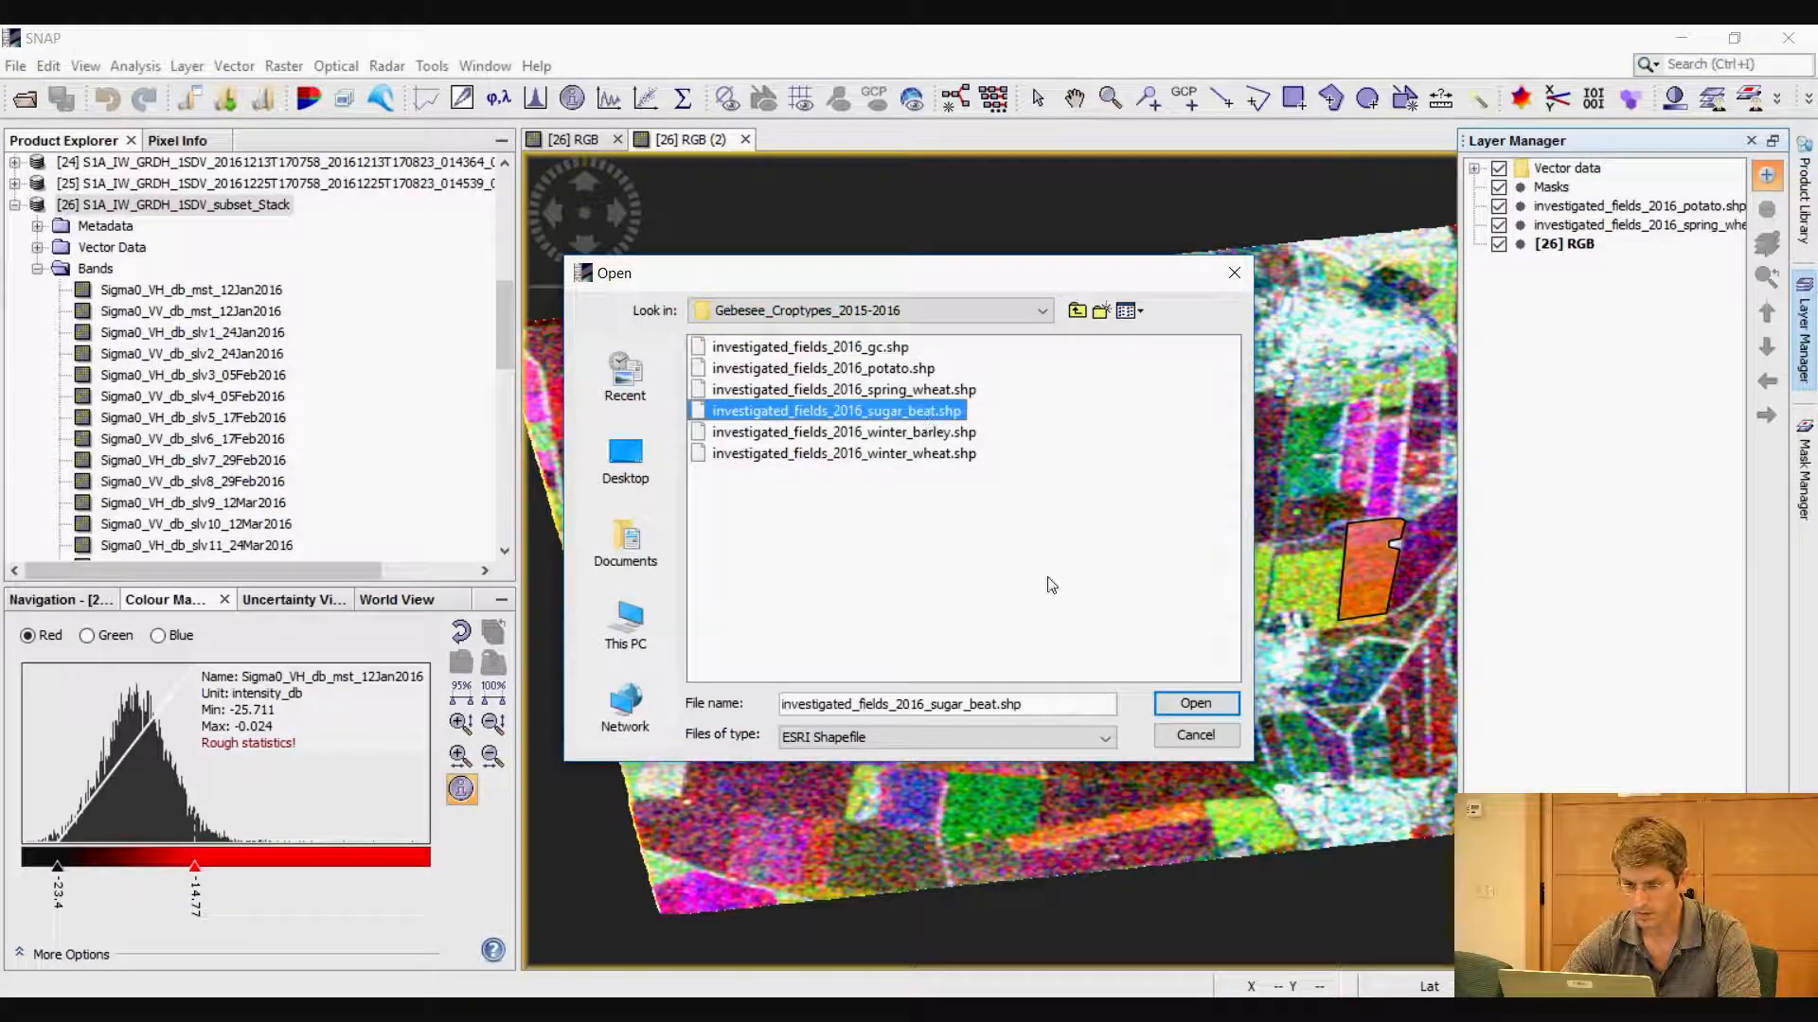
{"action": "left_click", "coordinate": [1175, 703]}
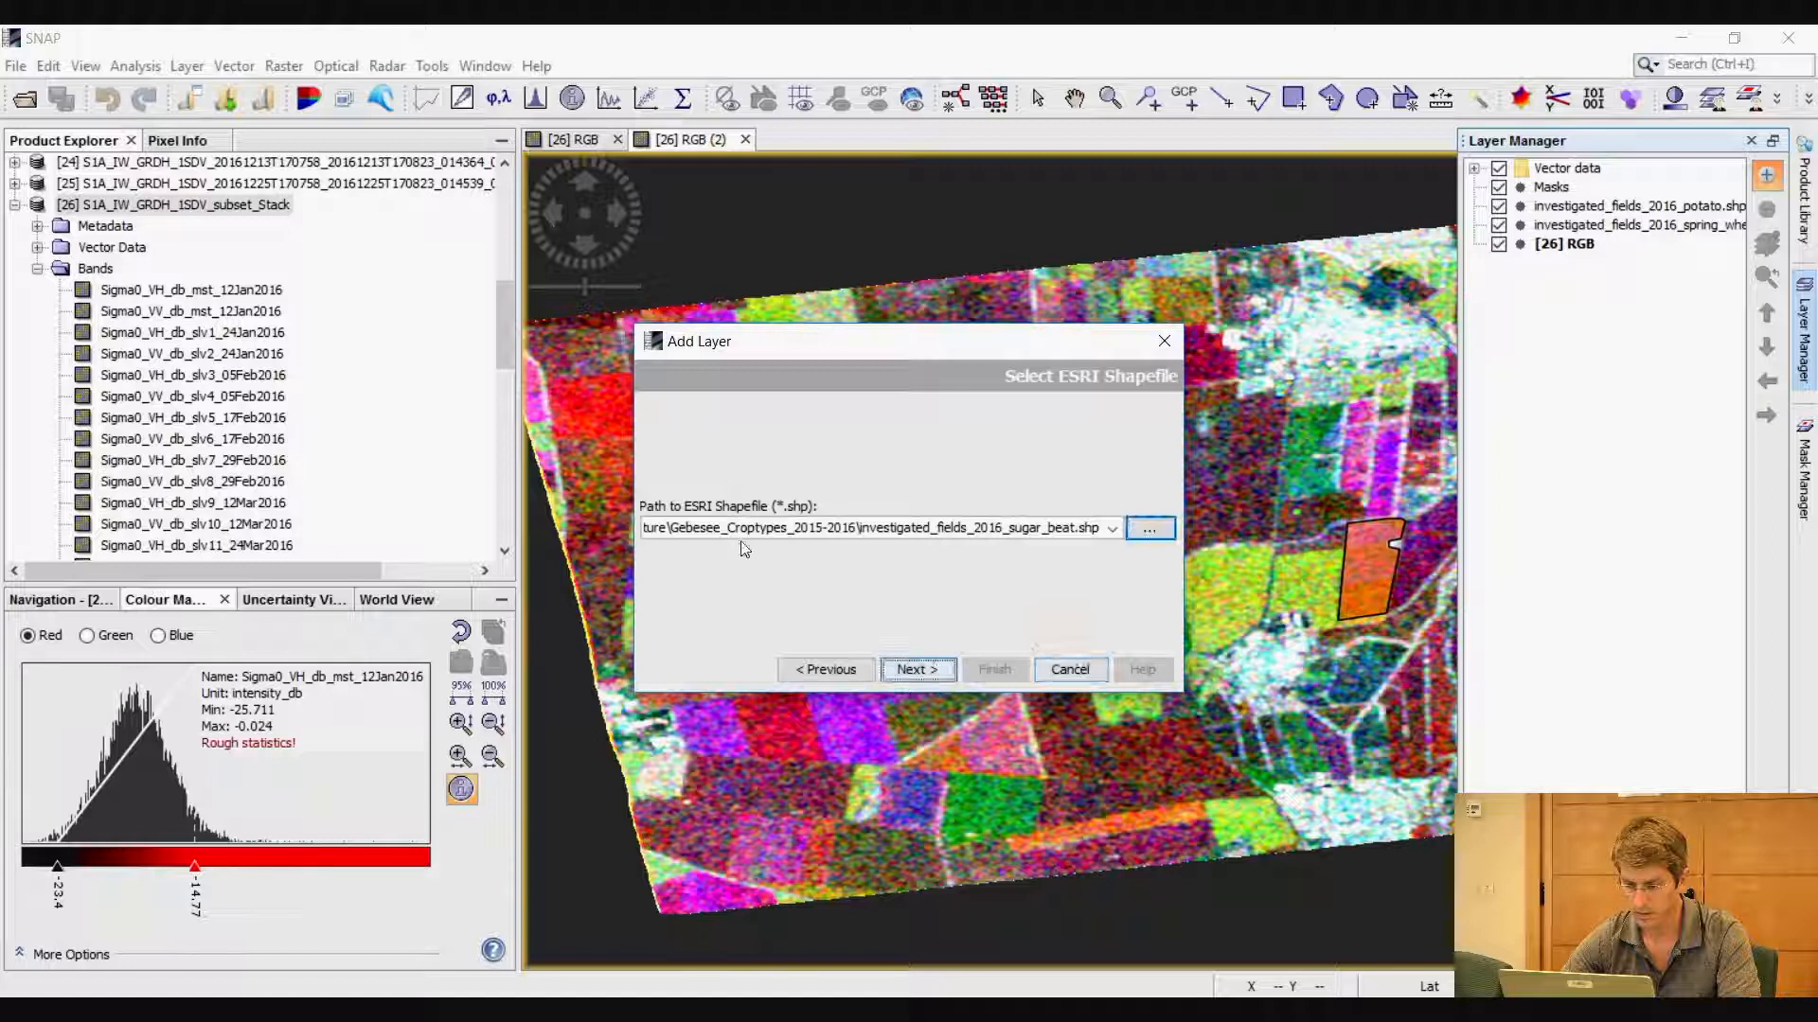
{"action": "left_click", "coordinate": [916, 669]}
{"action": "left_click", "coordinate": [994, 669]}
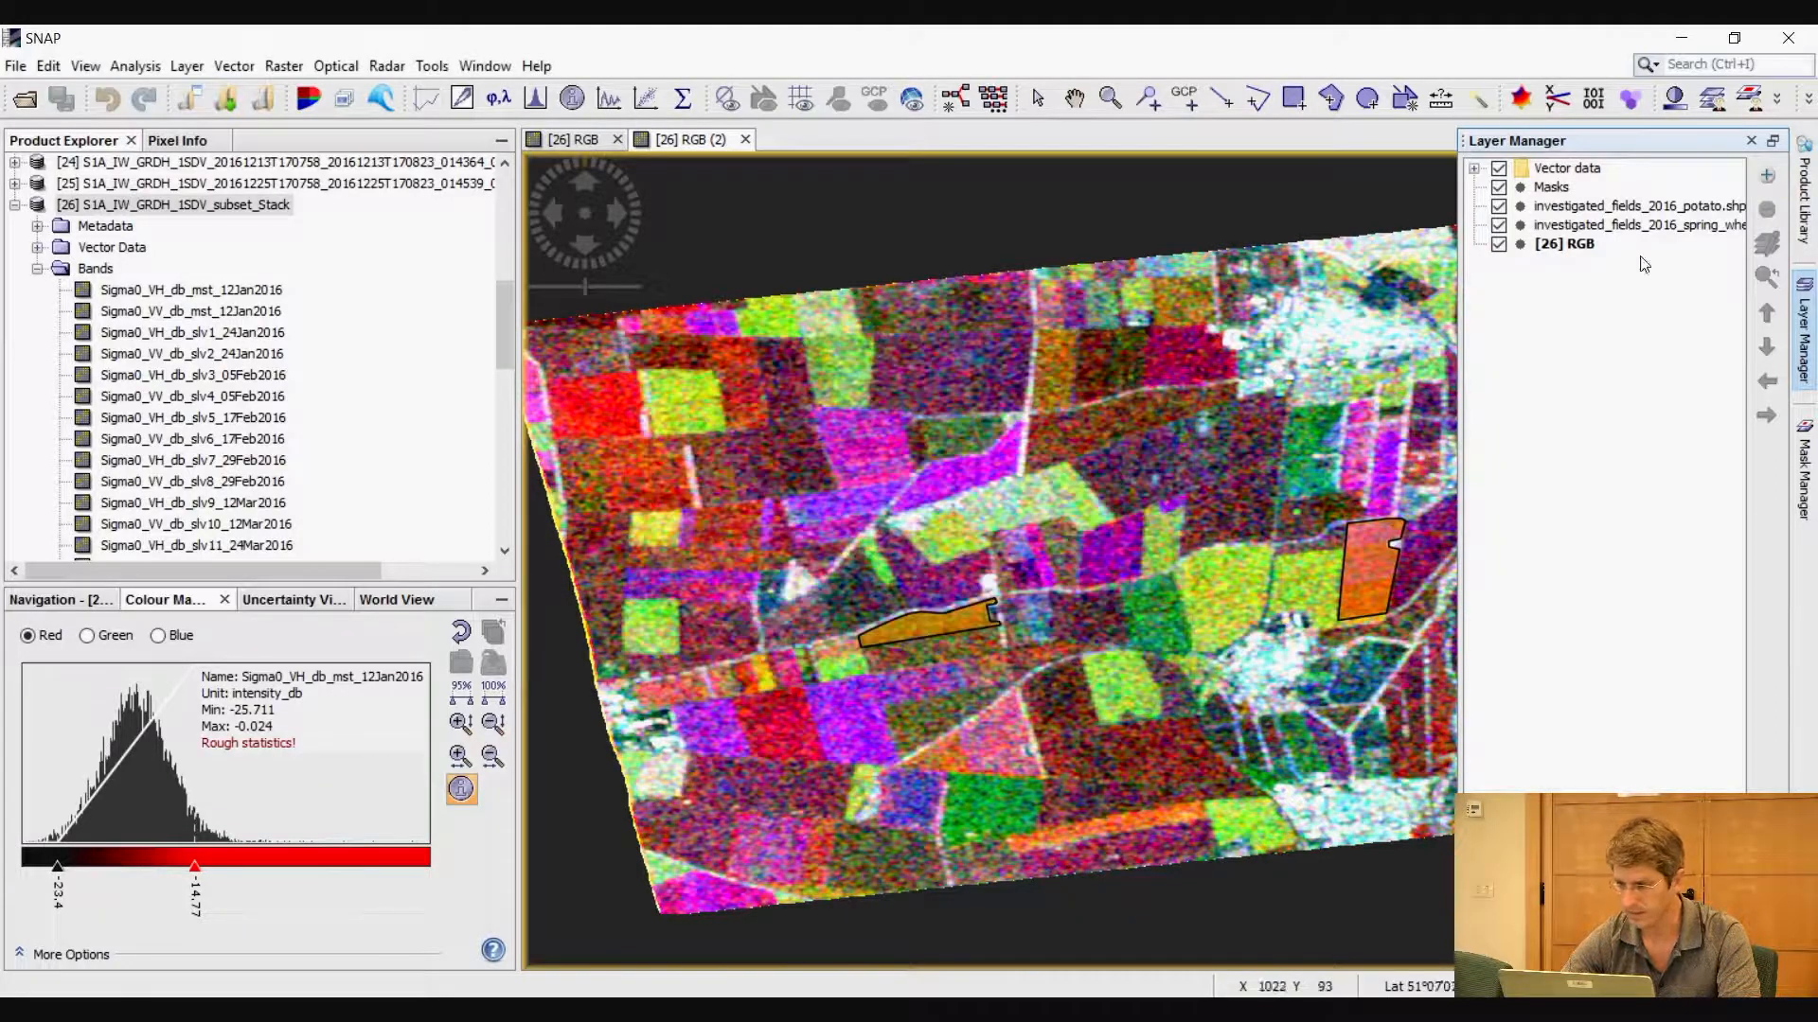
Add investigated_fields_2016_sugar_beat.shp from Gebesee_Croptypes_2015-2016 as an ESRI Shapefile layer on the multitemporal RGB image
{"action": "left_click", "coordinate": [1767, 175]}
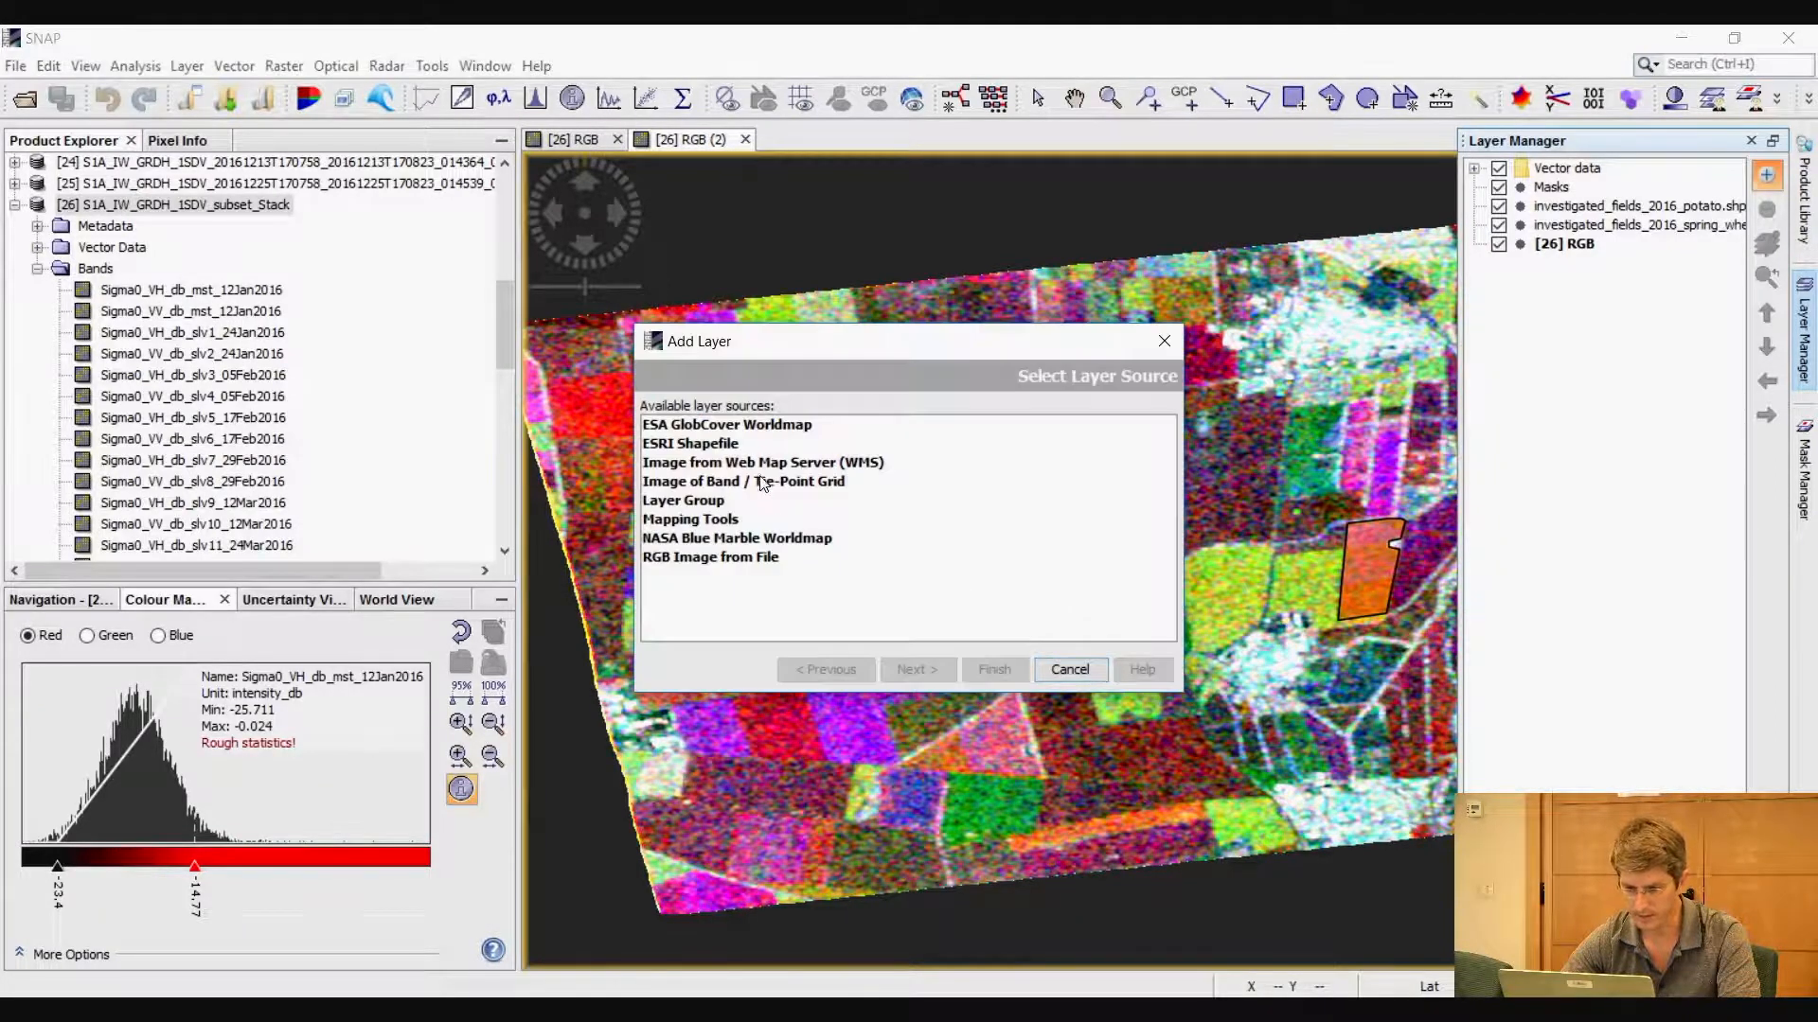
{"action": "left_click", "coordinate": [712, 445]}
{"action": "left_click", "coordinate": [923, 668]}
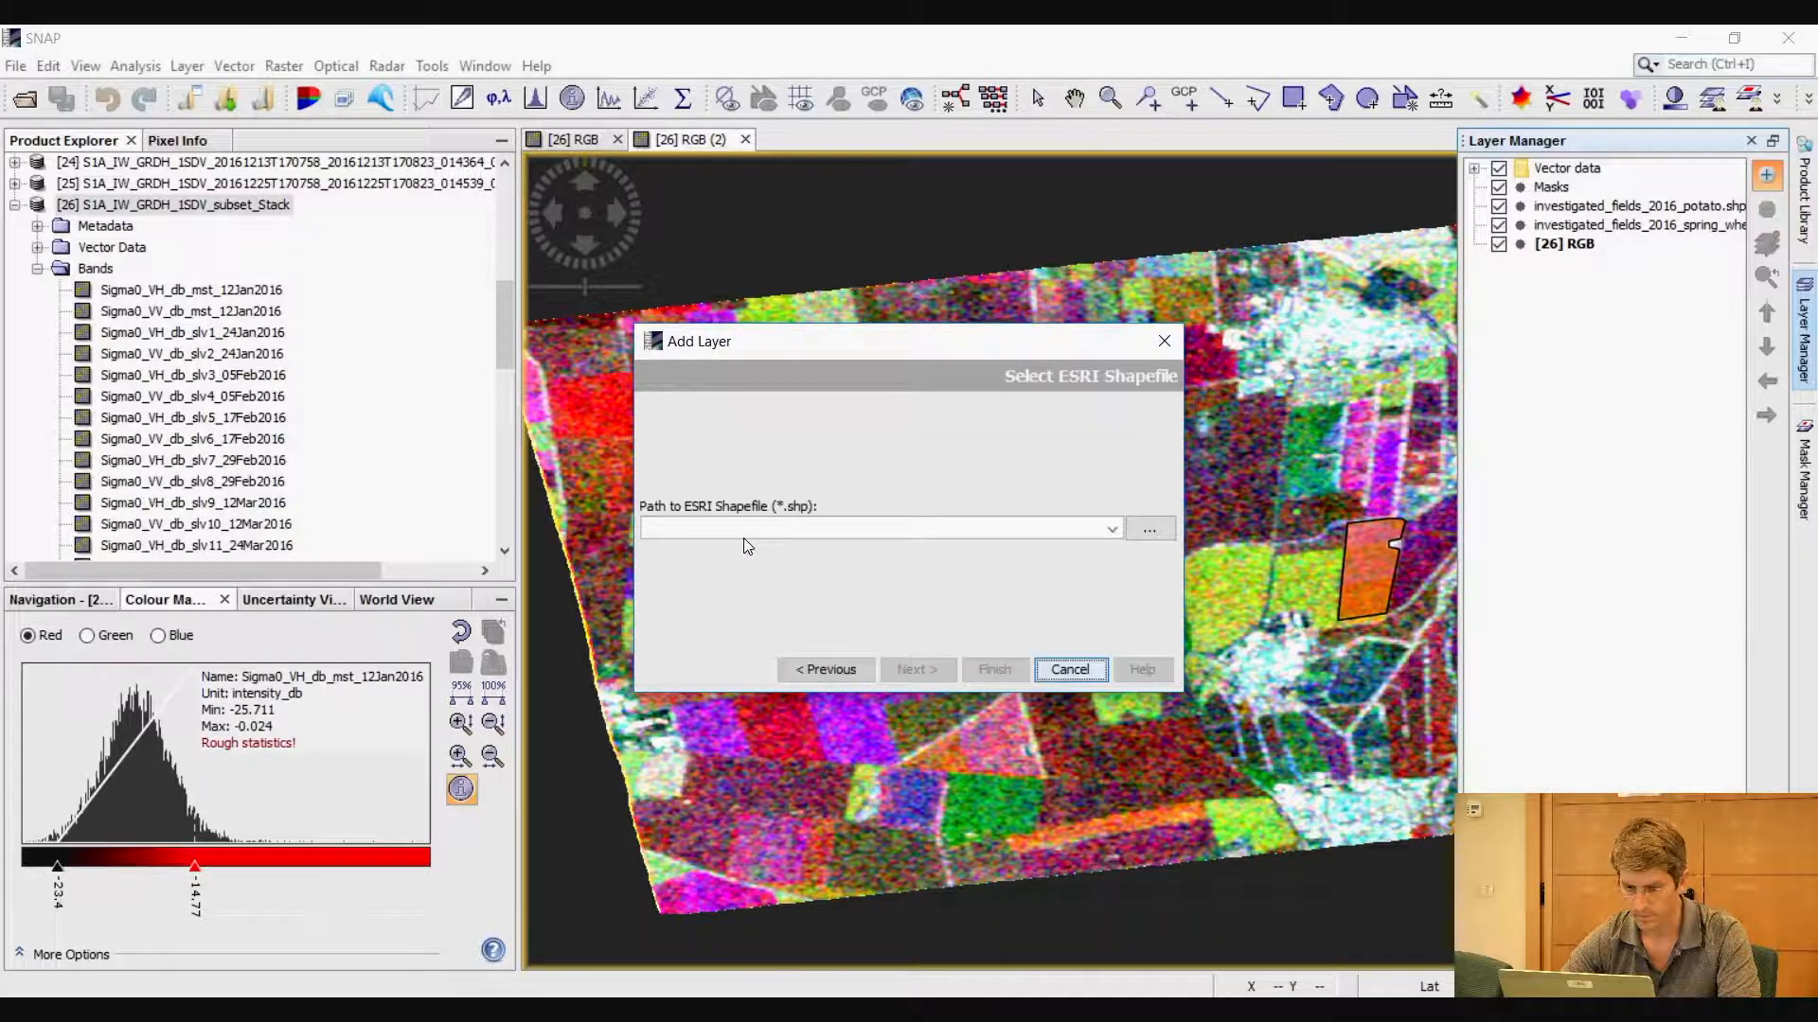
{"action": "left_click", "coordinate": [1149, 528]}
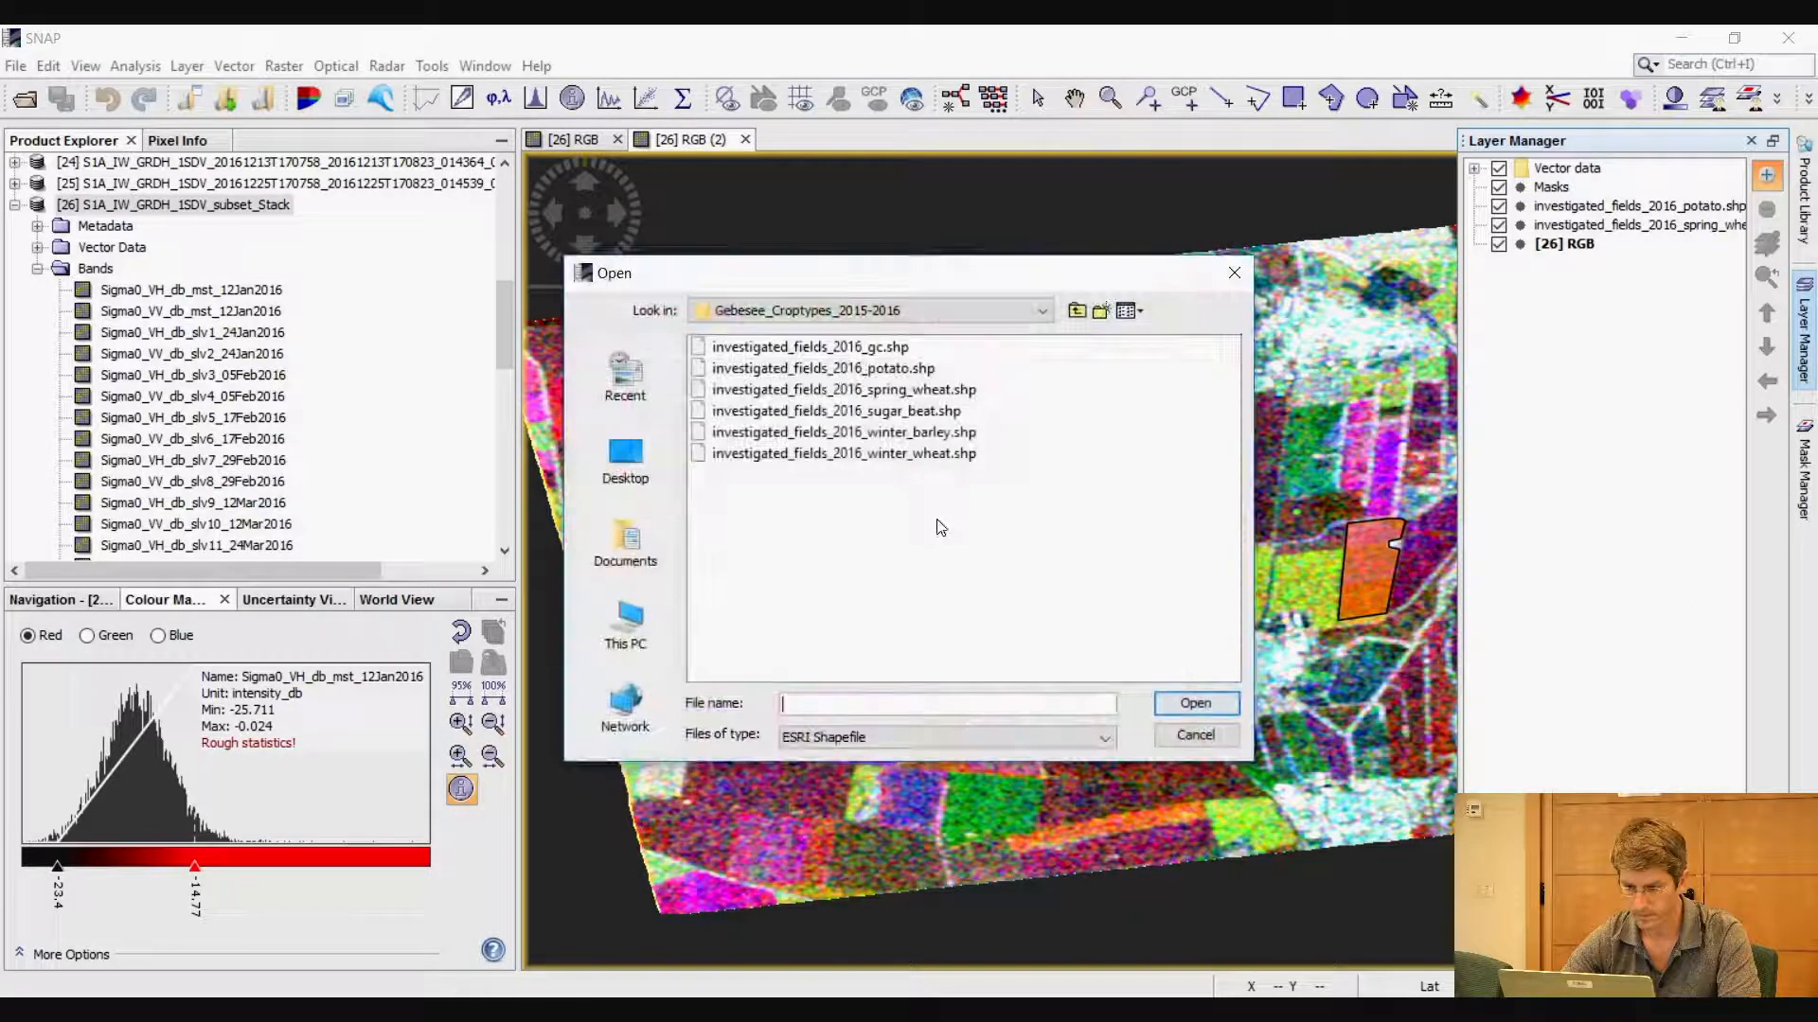
{"action": "left_click", "coordinate": [892, 418]}
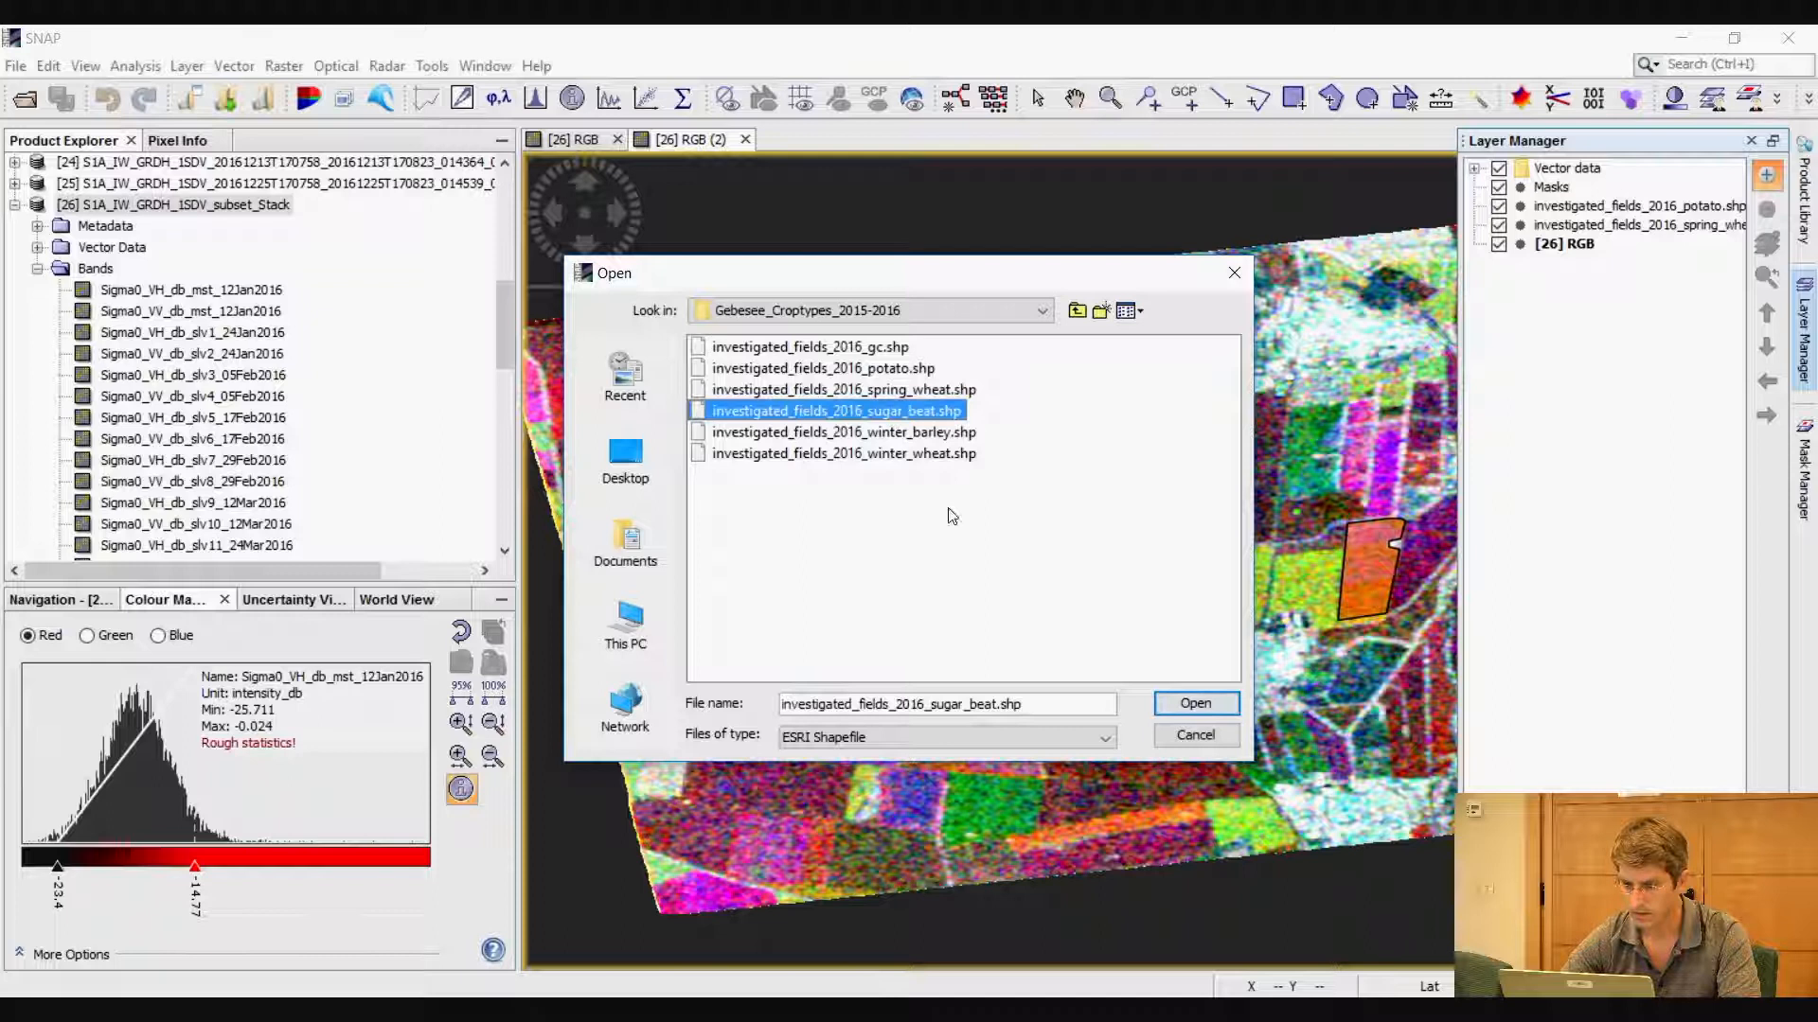
{"action": "left_click", "coordinate": [1195, 704]}
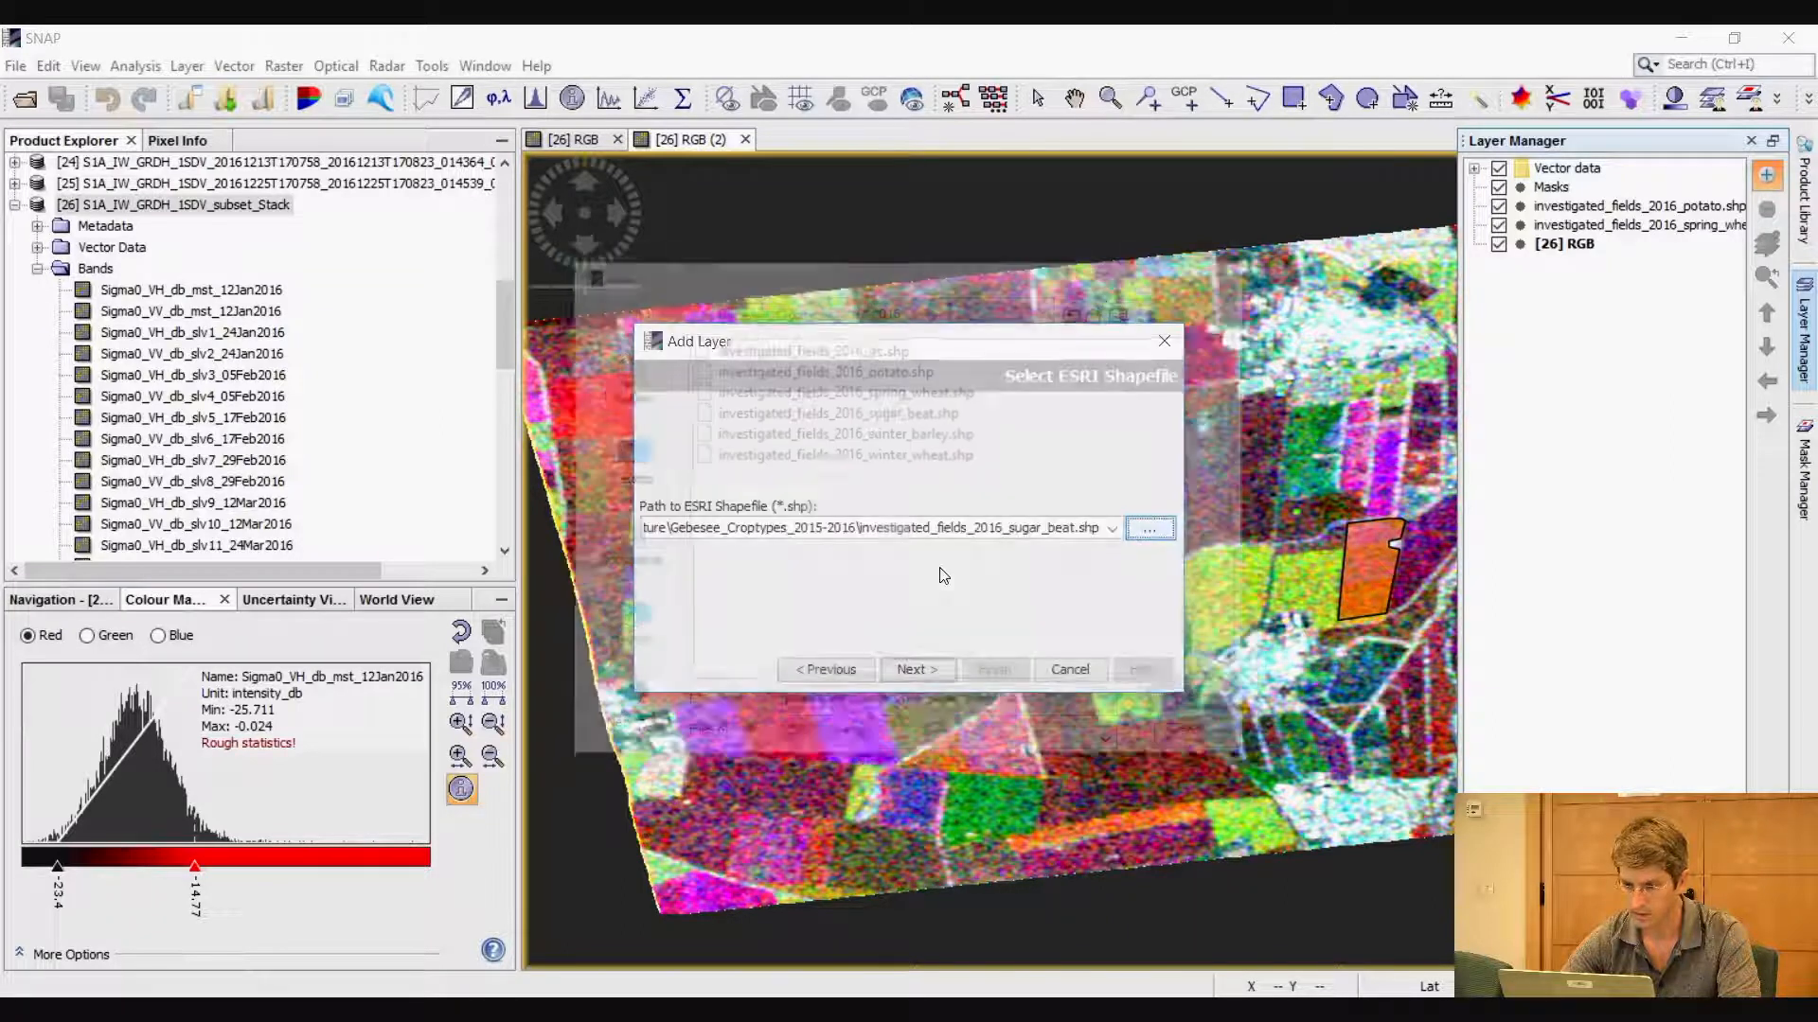
{"action": "left_click", "coordinate": [914, 669]}
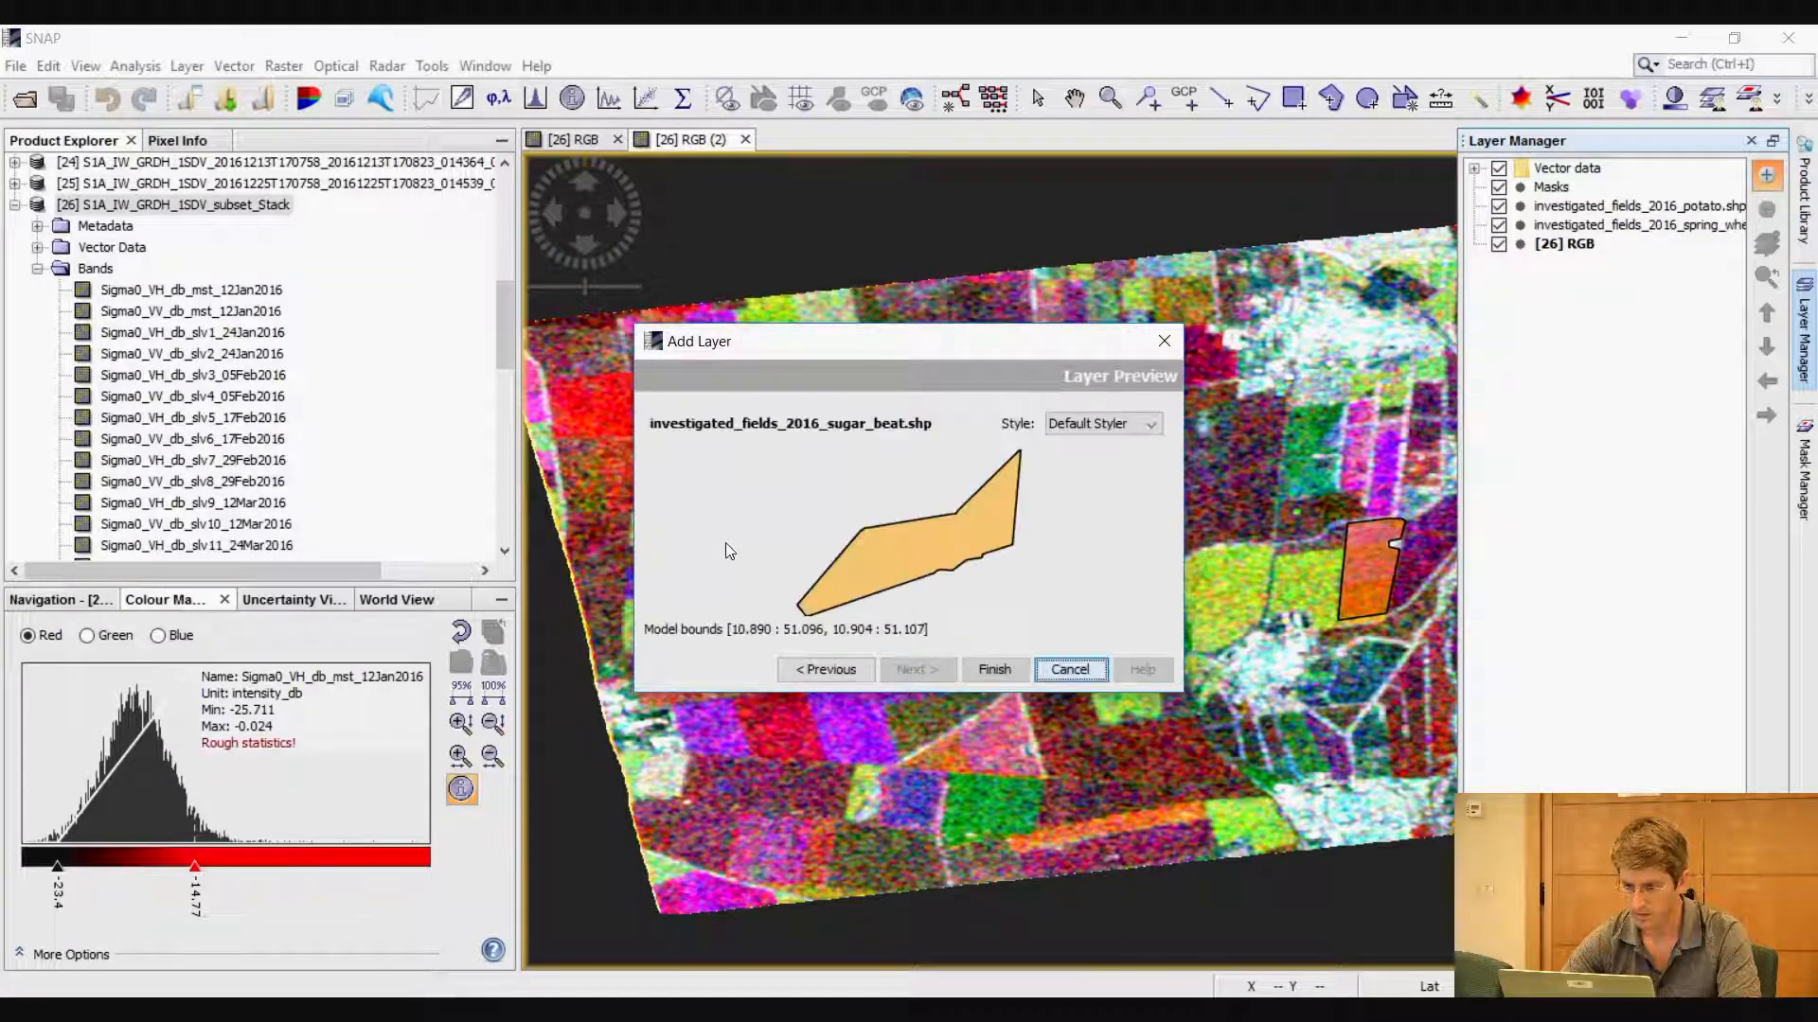
{"action": "left_click", "coordinate": [994, 669]}
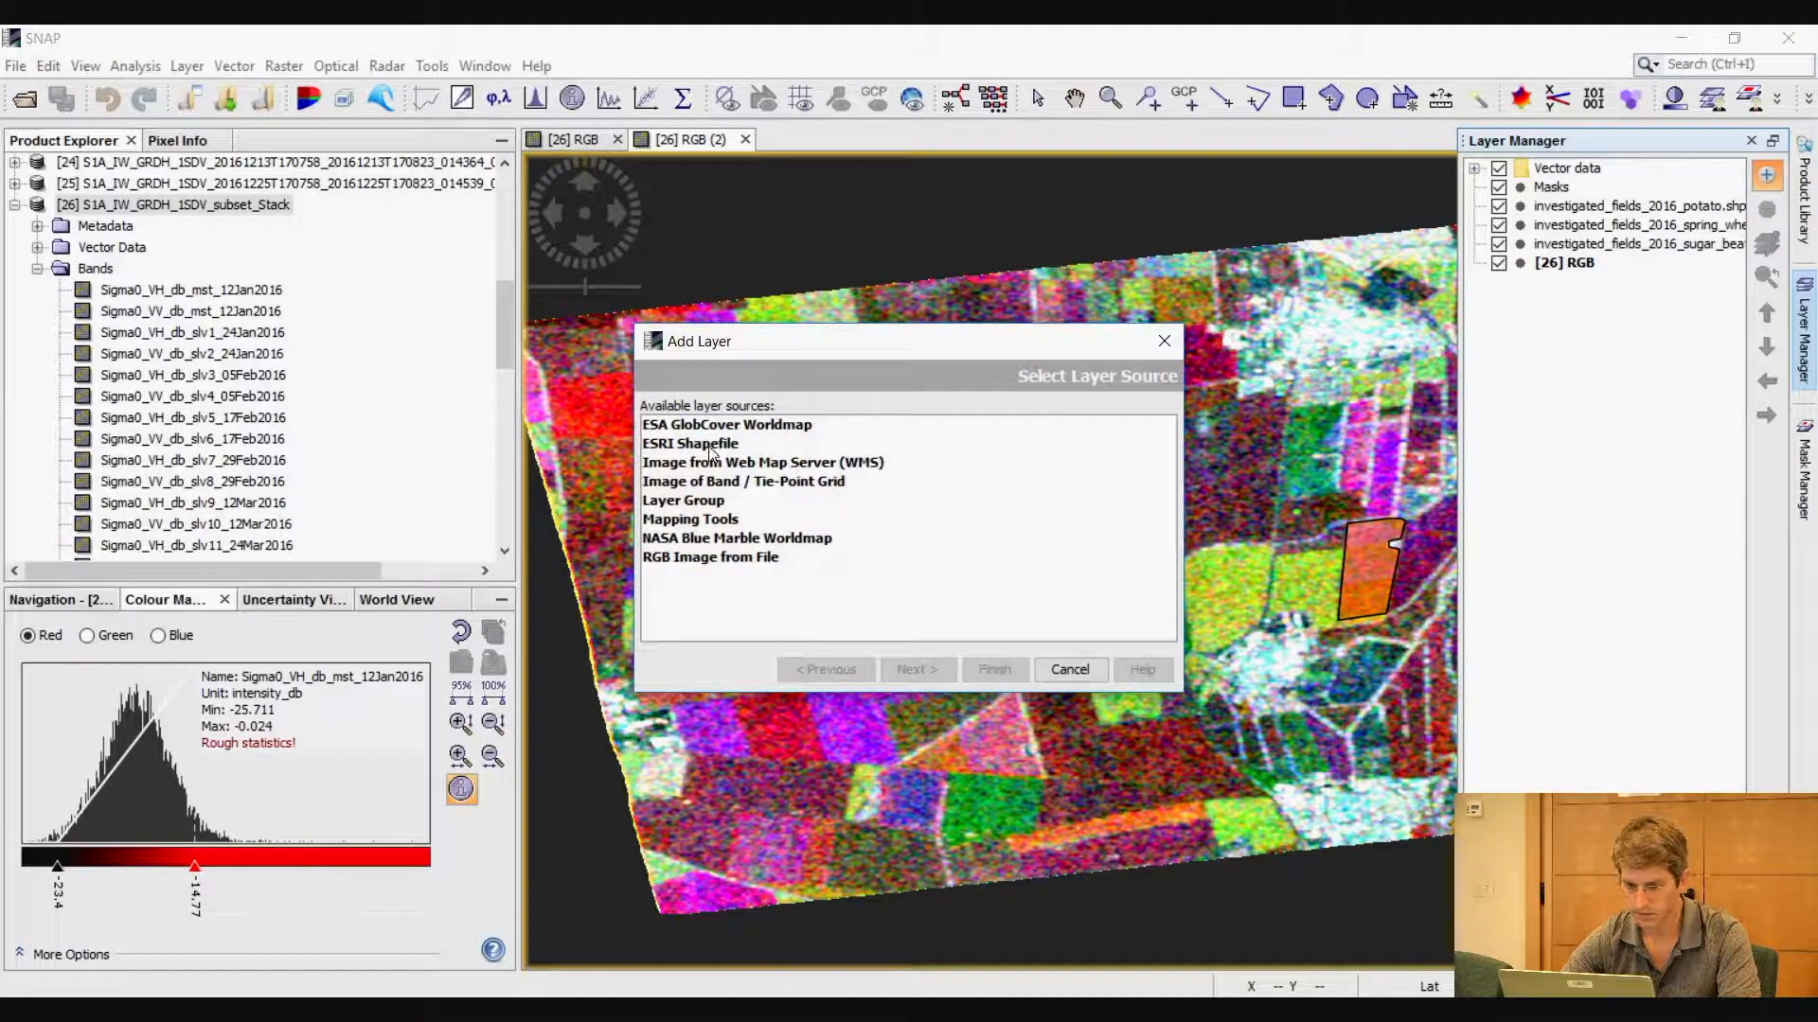
Add investigated_fields_2016_winter_barley.shp as an ESRI Shapefile layer with the default style on the multitemporal RGB image
{"action": "left_click", "coordinate": [710, 445]}
{"action": "left_click", "coordinate": [916, 669]}
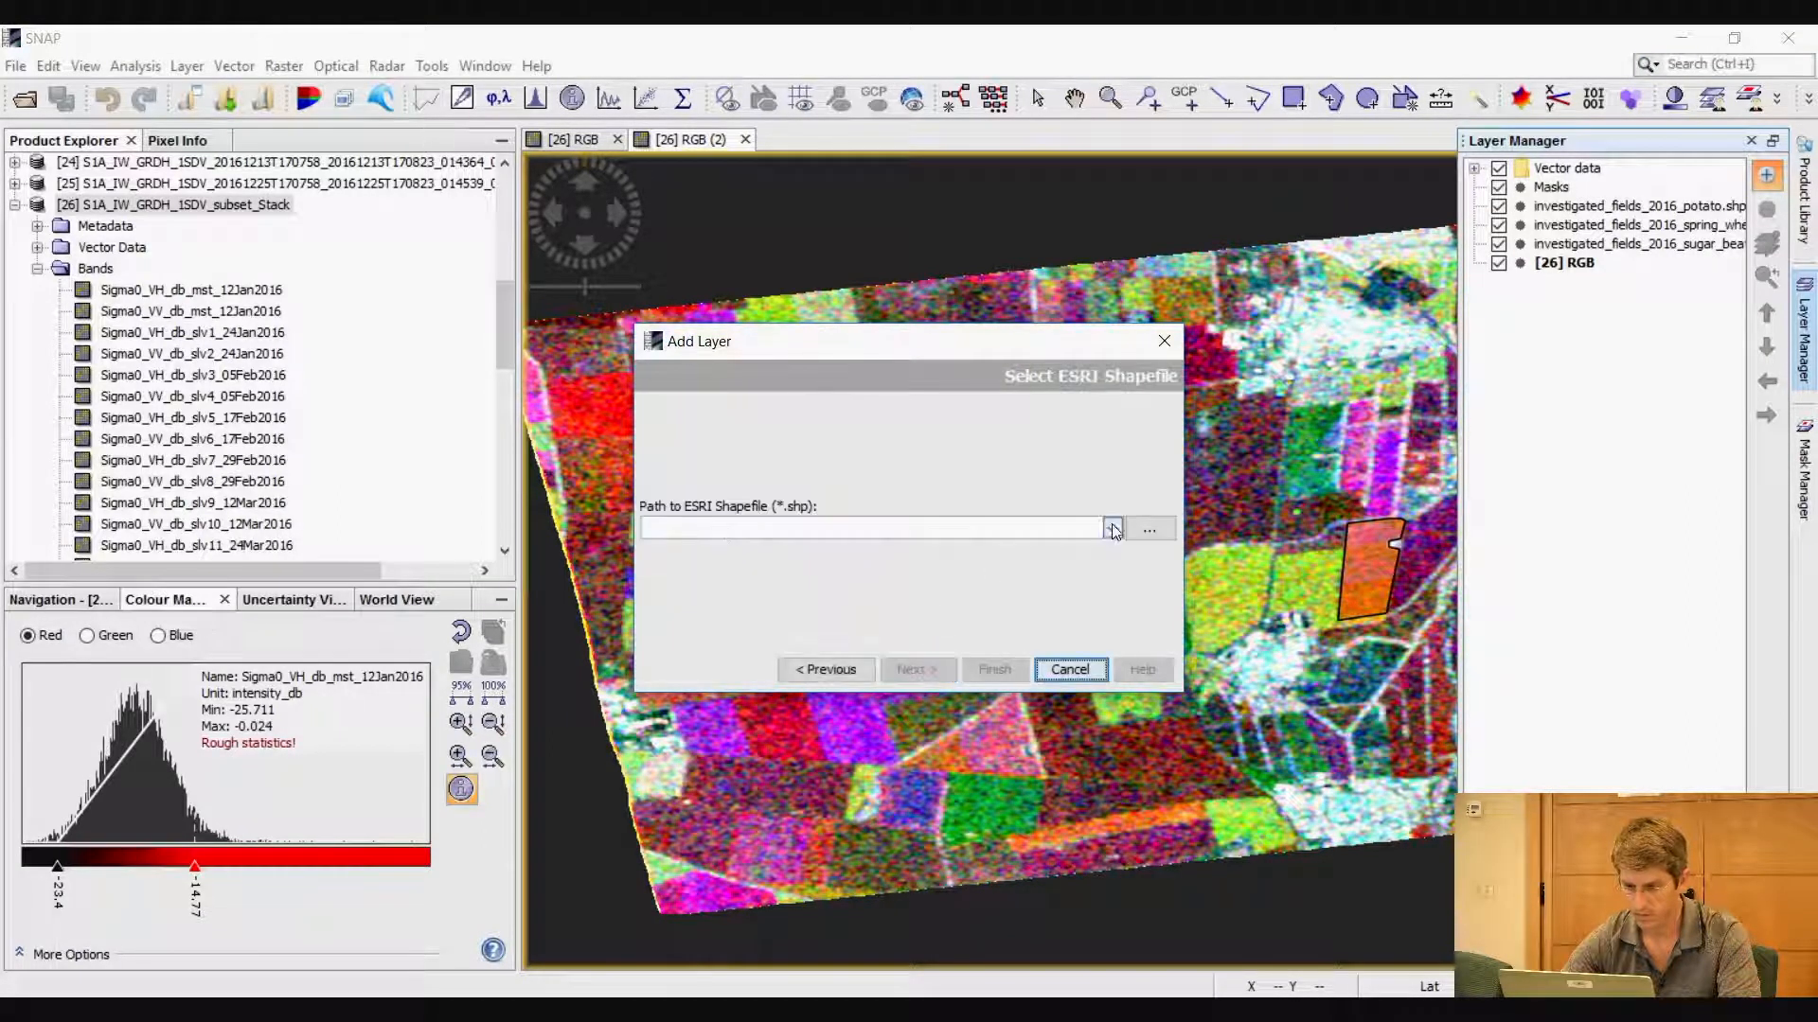
{"action": "left_click", "coordinate": [1149, 529]}
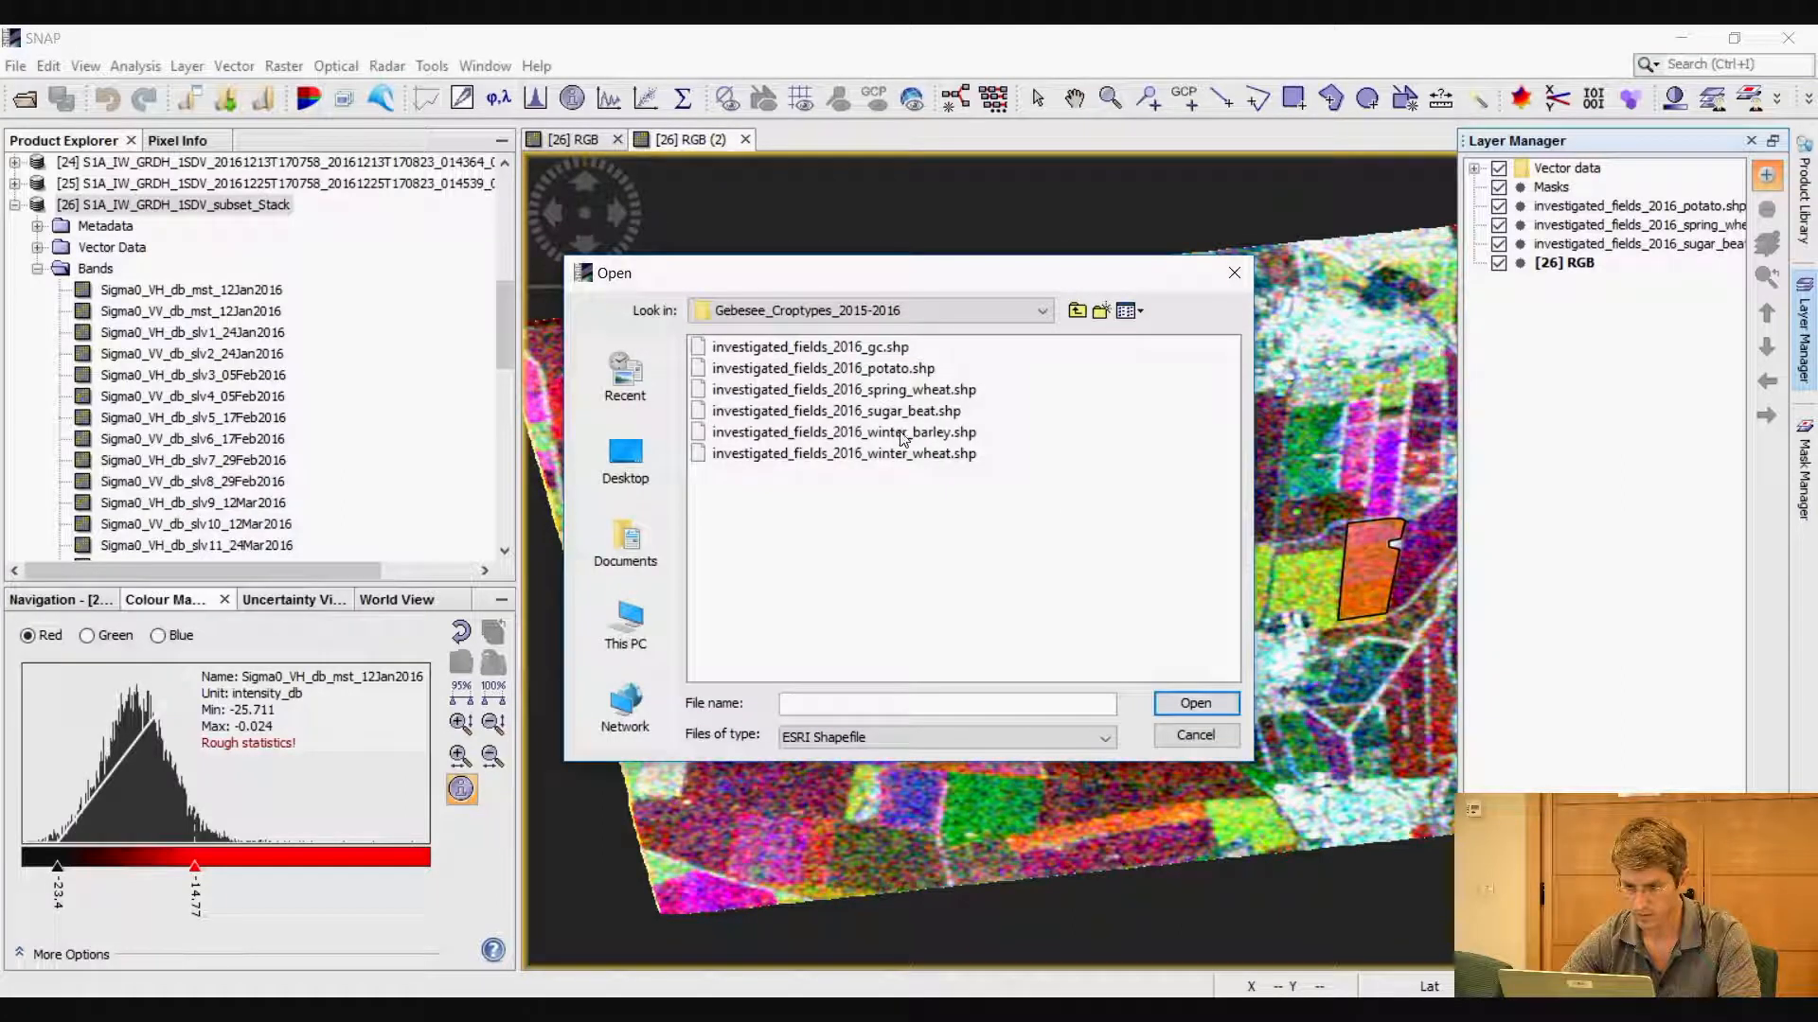
{"action": "left_click", "coordinate": [902, 439]}
{"action": "left_click", "coordinate": [961, 572]}
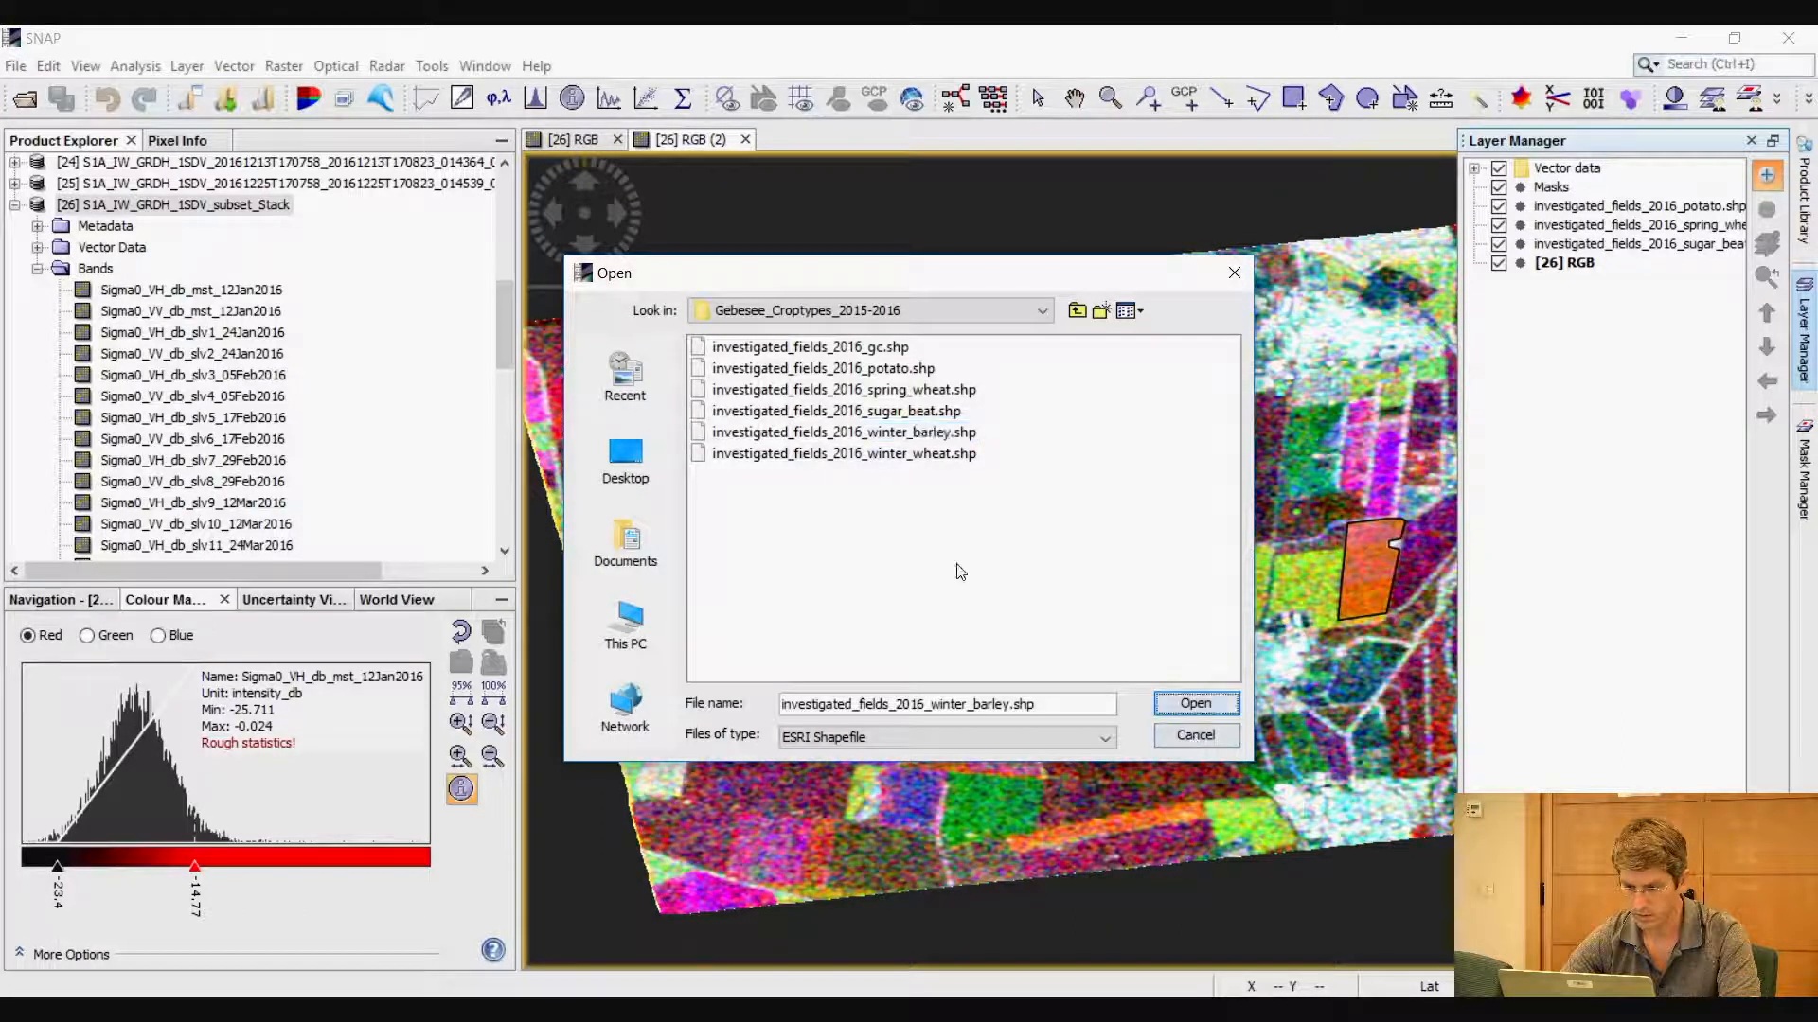
{"action": "left_click", "coordinate": [1194, 704]}
{"action": "left_click", "coordinate": [917, 669]}
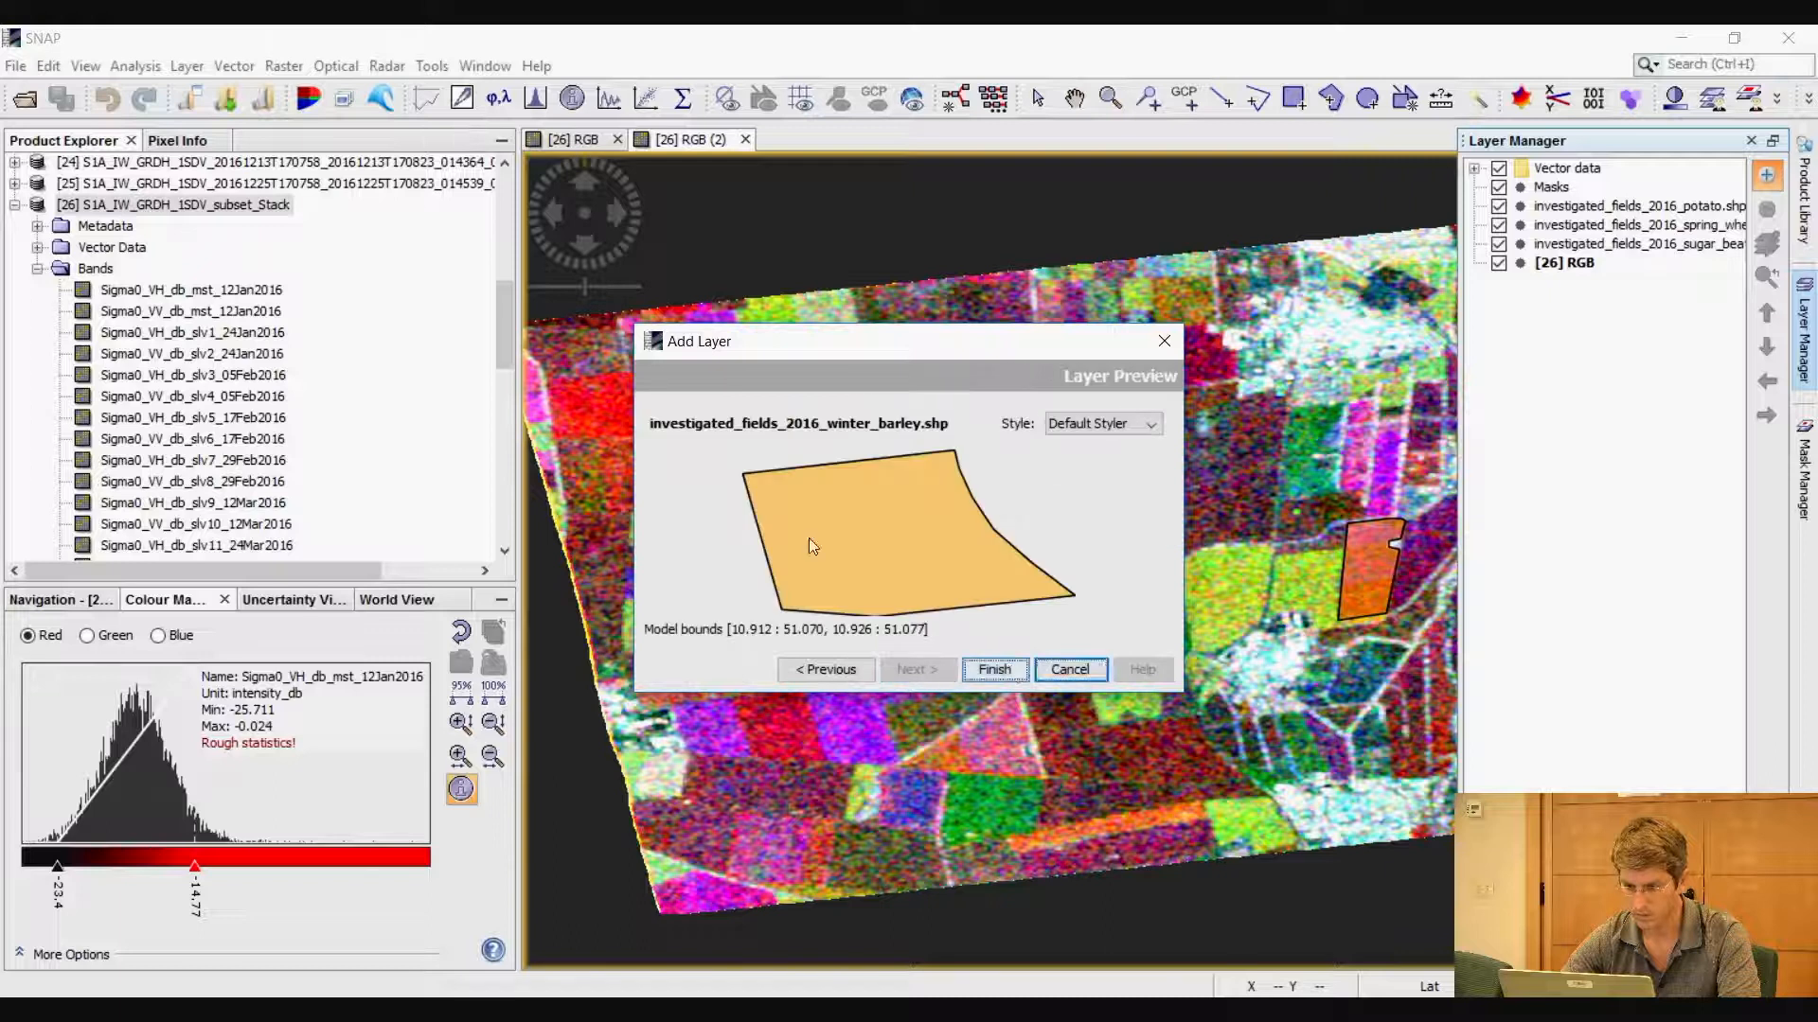
{"action": "left_click", "coordinate": [994, 670]}
Add investigated_fields_2016_winter_wheat.shp as an ESRI Shapefile layer on the multitemporal RGB image
{"action": "left_click", "coordinate": [1766, 174]}
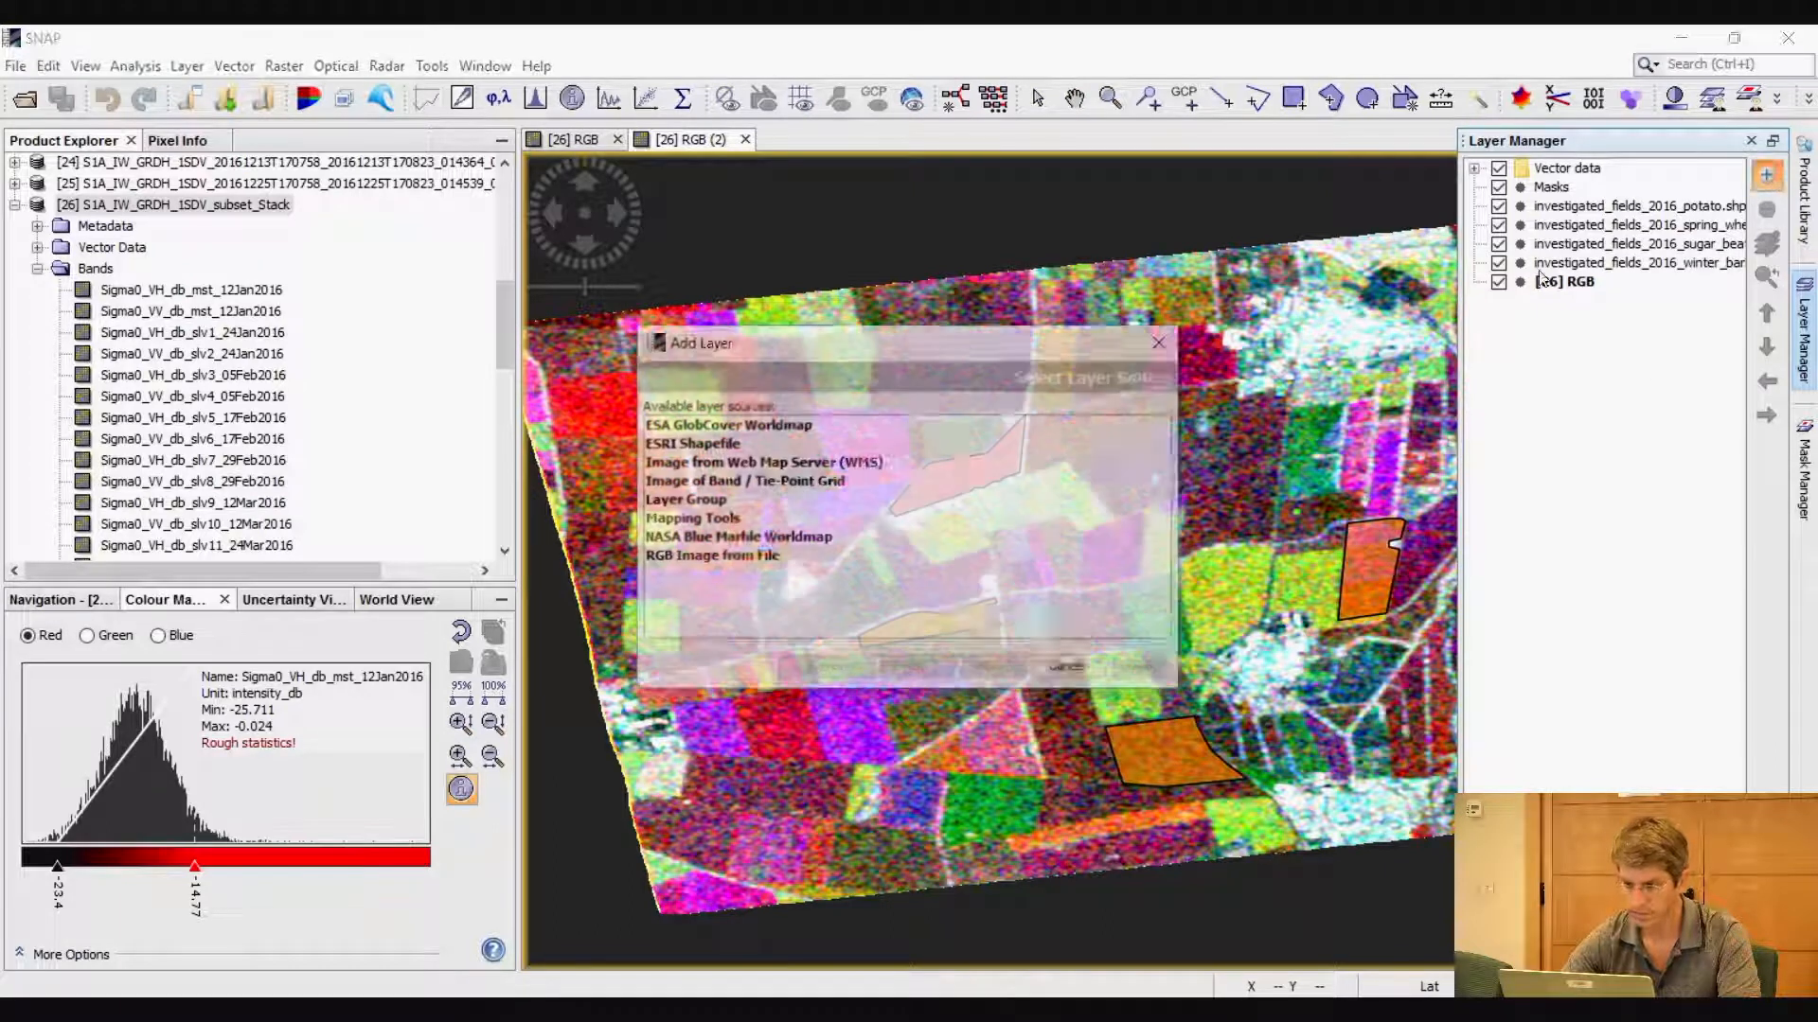
{"action": "left_click", "coordinate": [689, 443]}
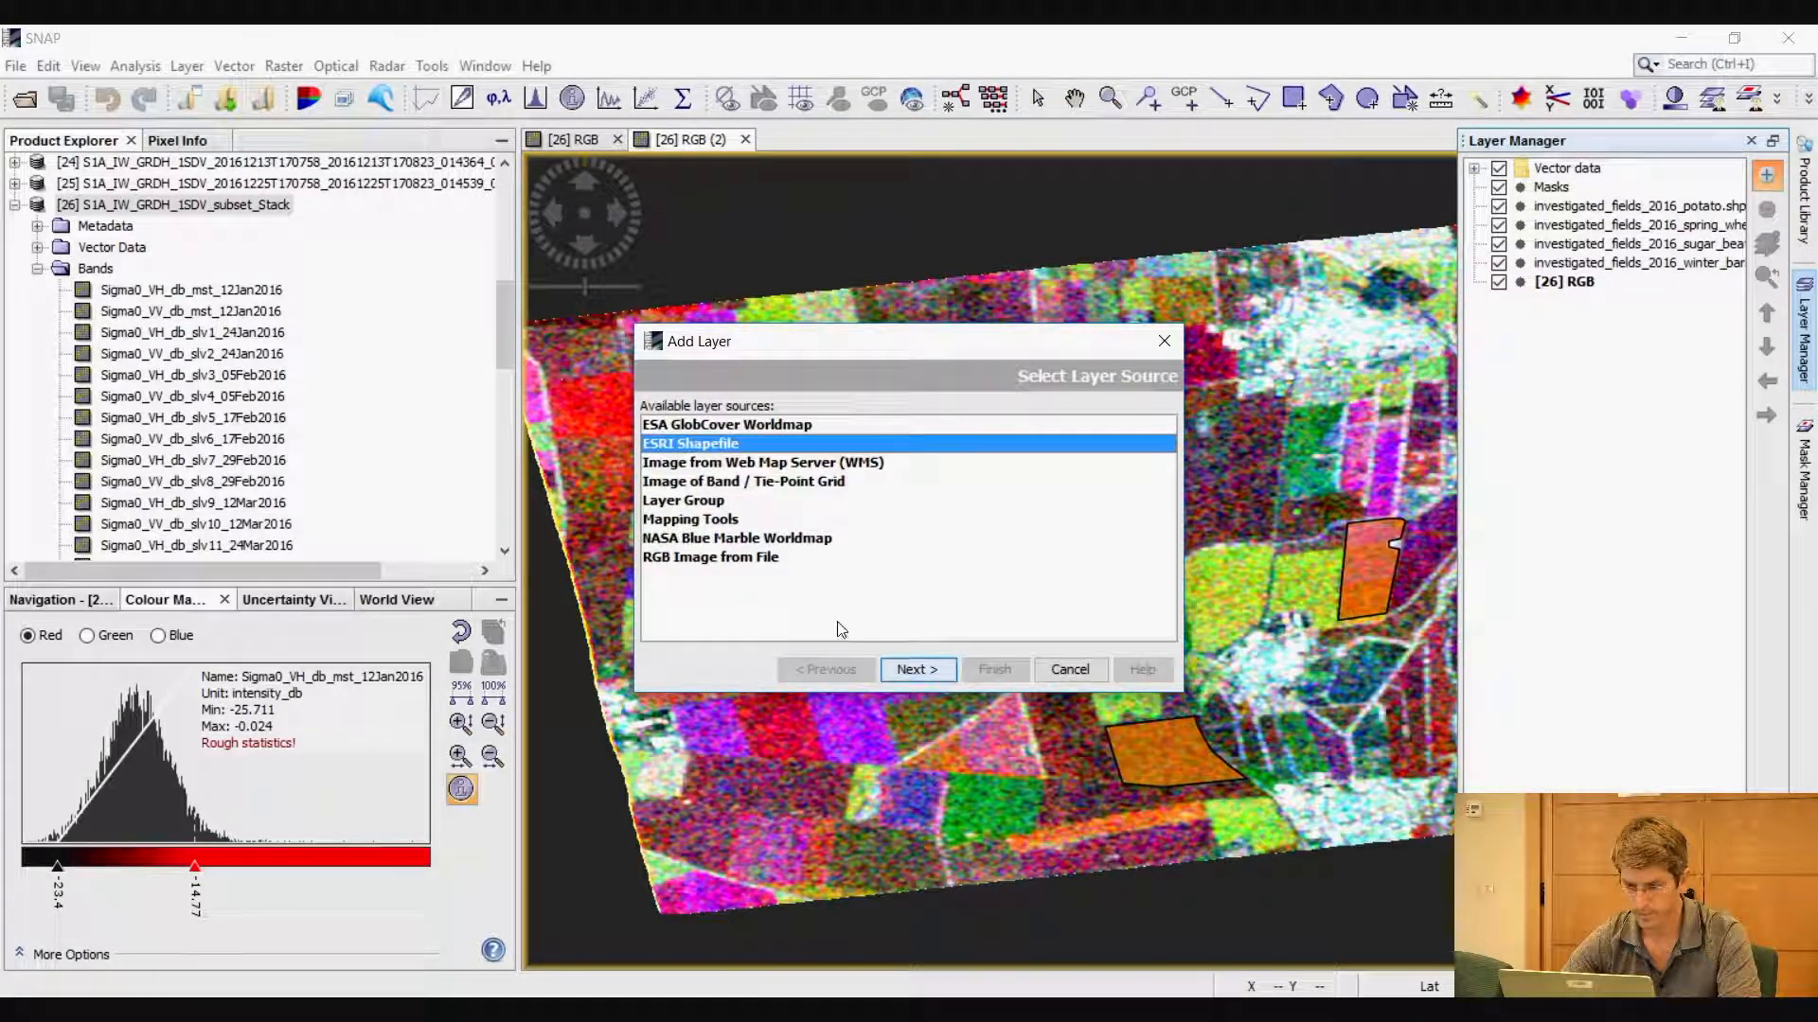
{"action": "left_click", "coordinate": [916, 669]}
{"action": "left_click", "coordinate": [1145, 530]}
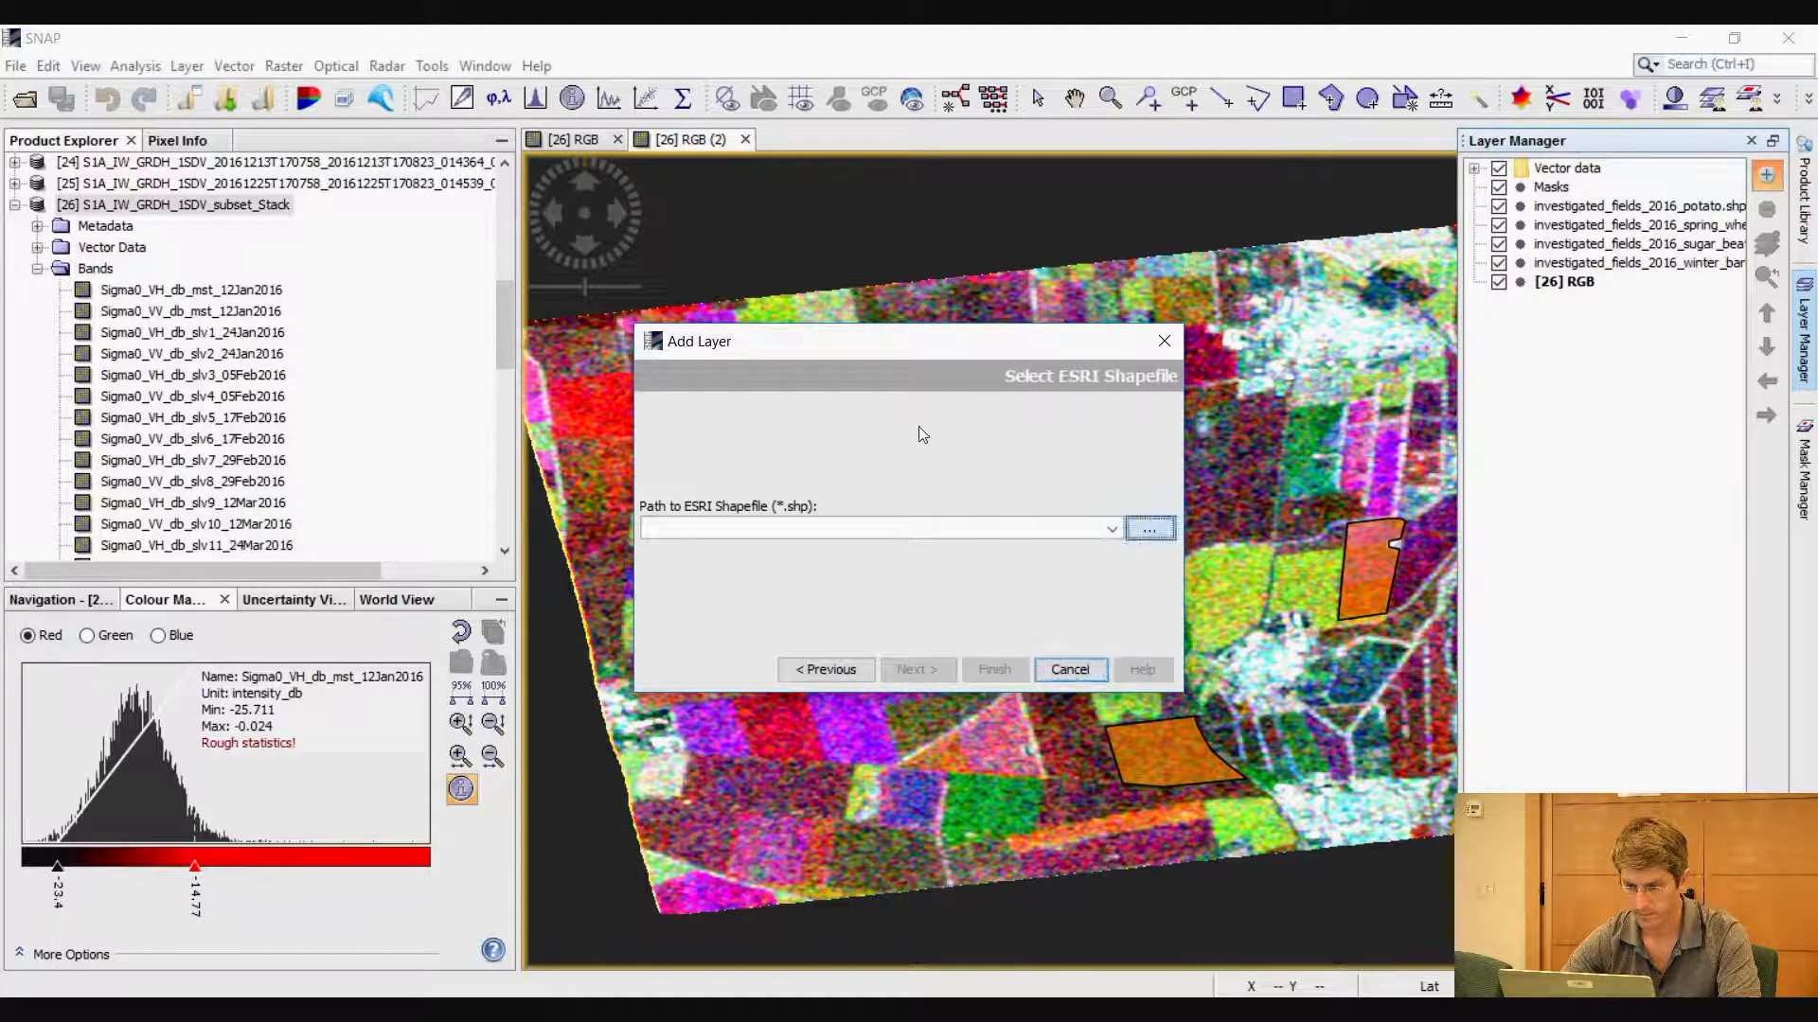
{"action": "left_click", "coordinate": [899, 453]}
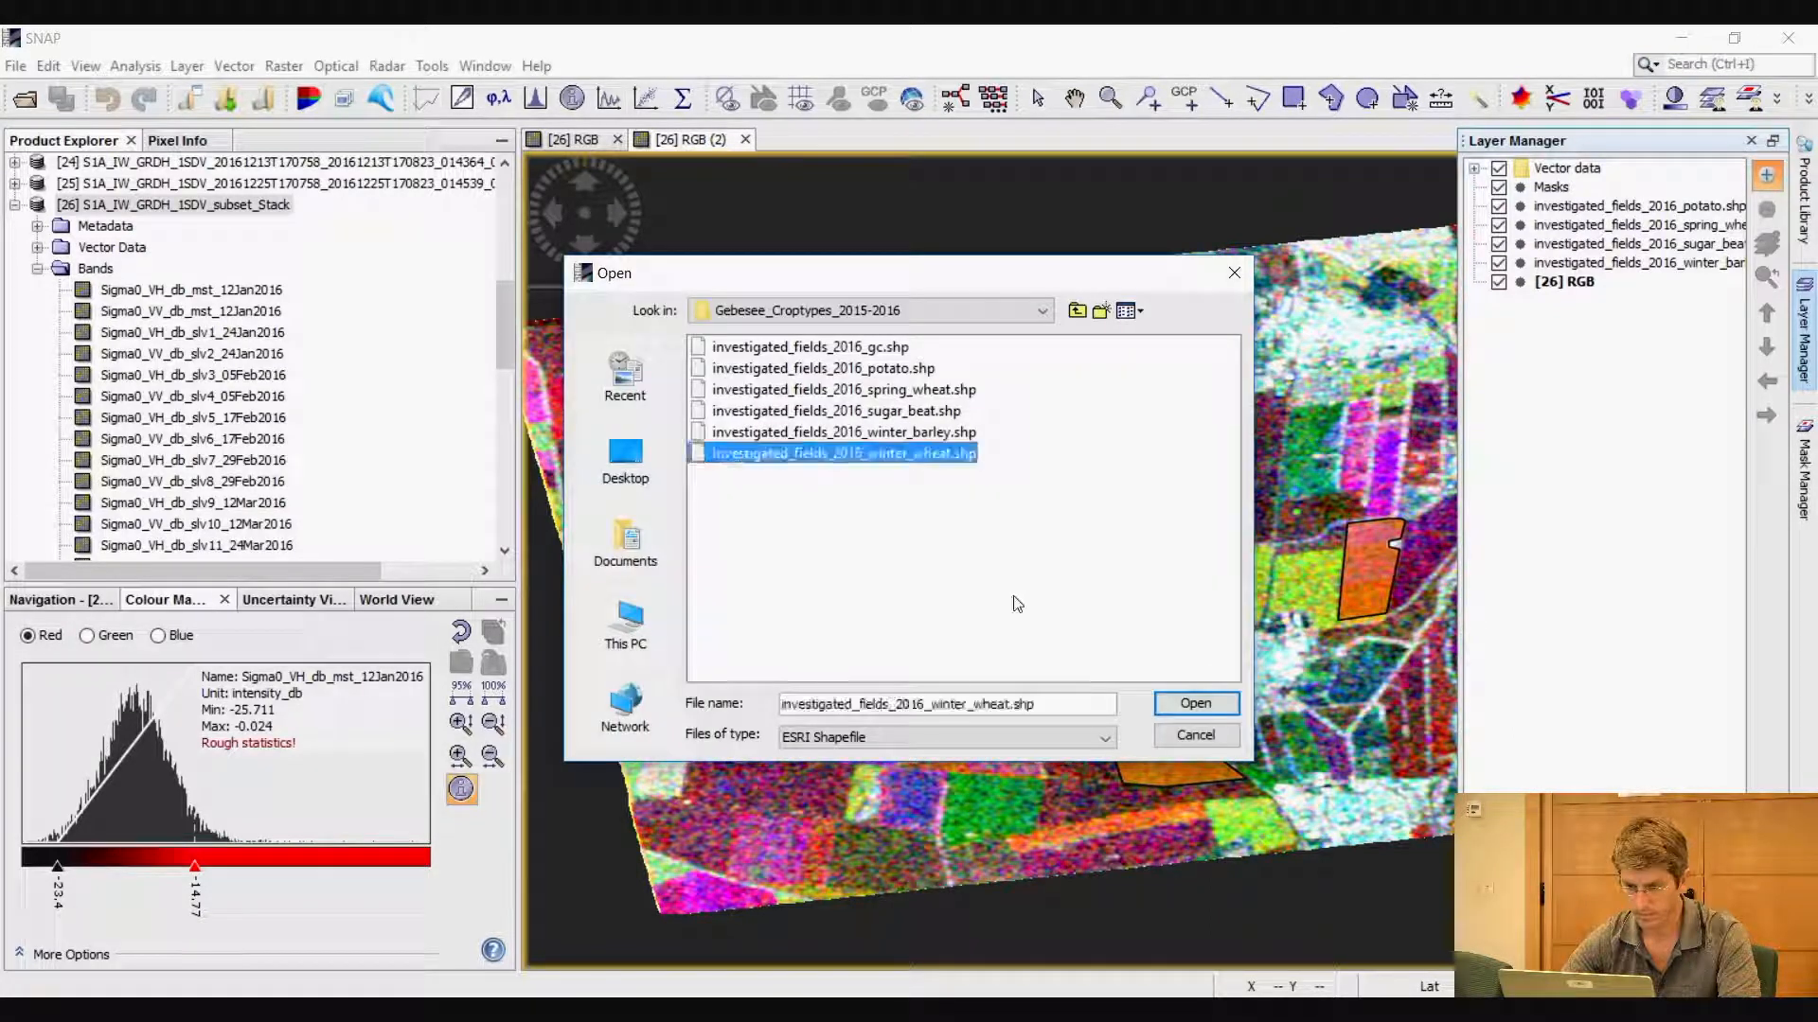
{"action": "left_click", "coordinate": [1195, 703]}
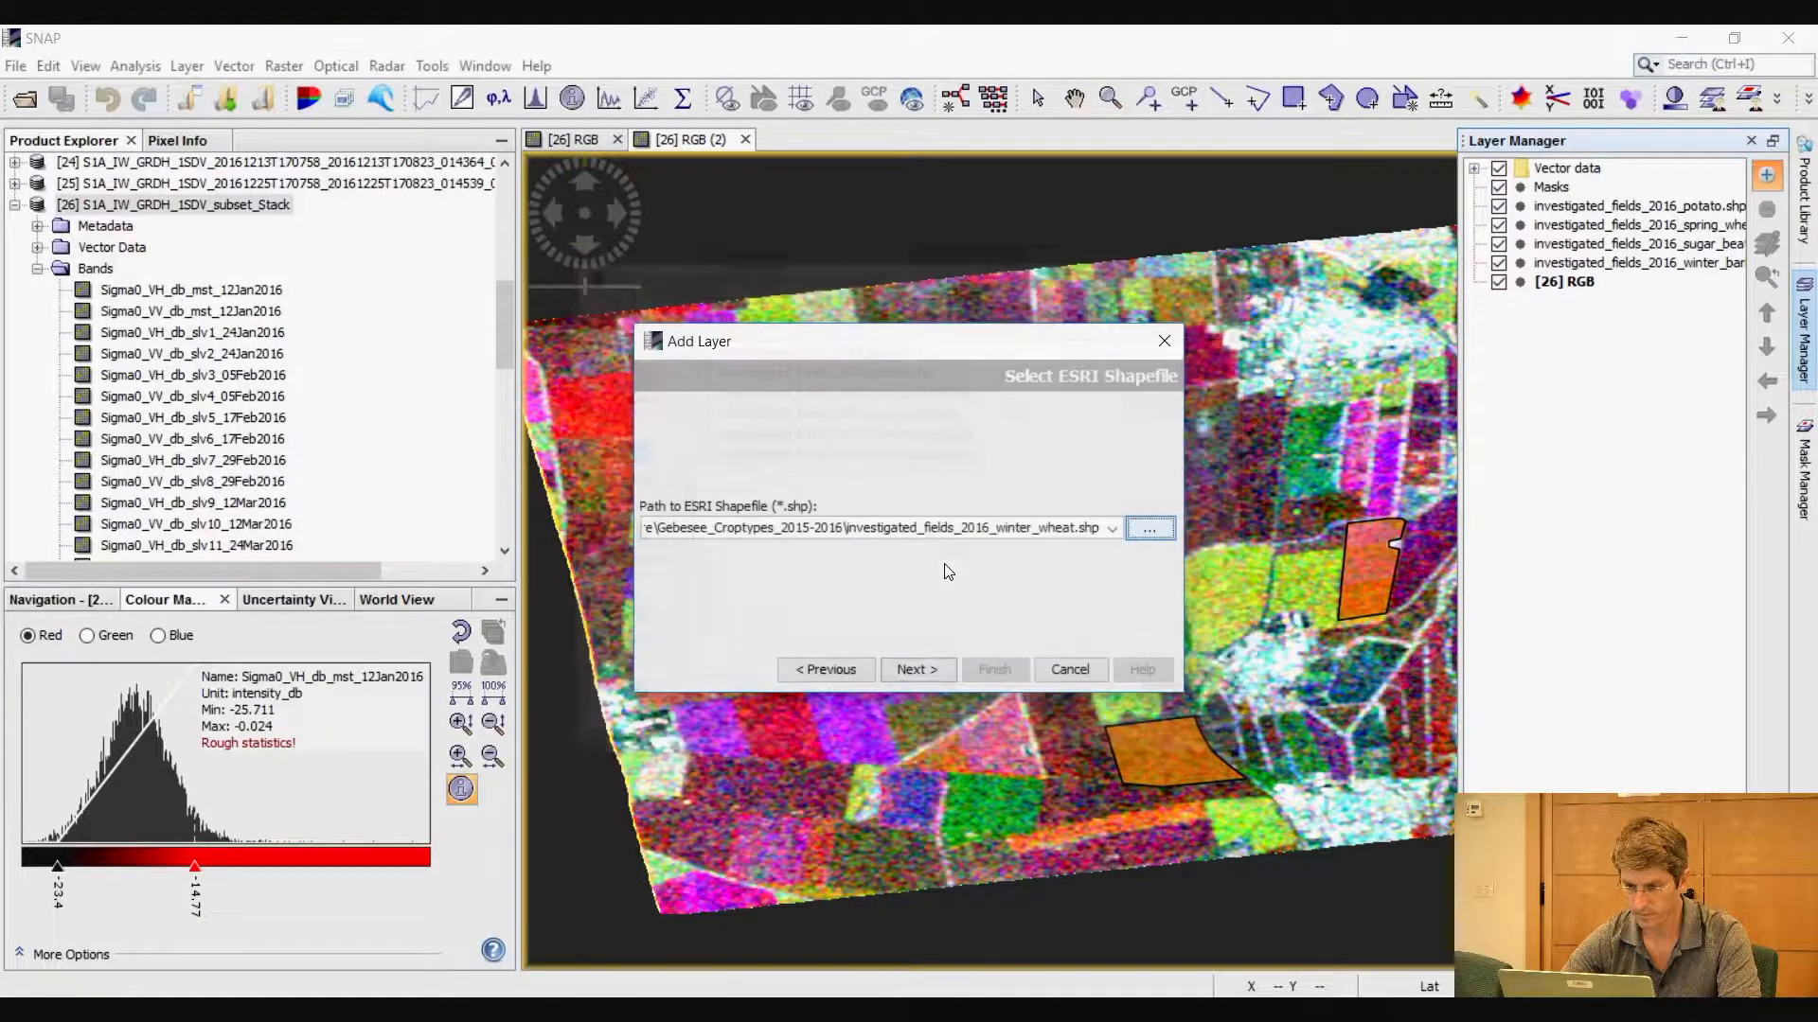
{"action": "left_click", "coordinate": [934, 672]}
{"action": "left_click", "coordinate": [1006, 672]}
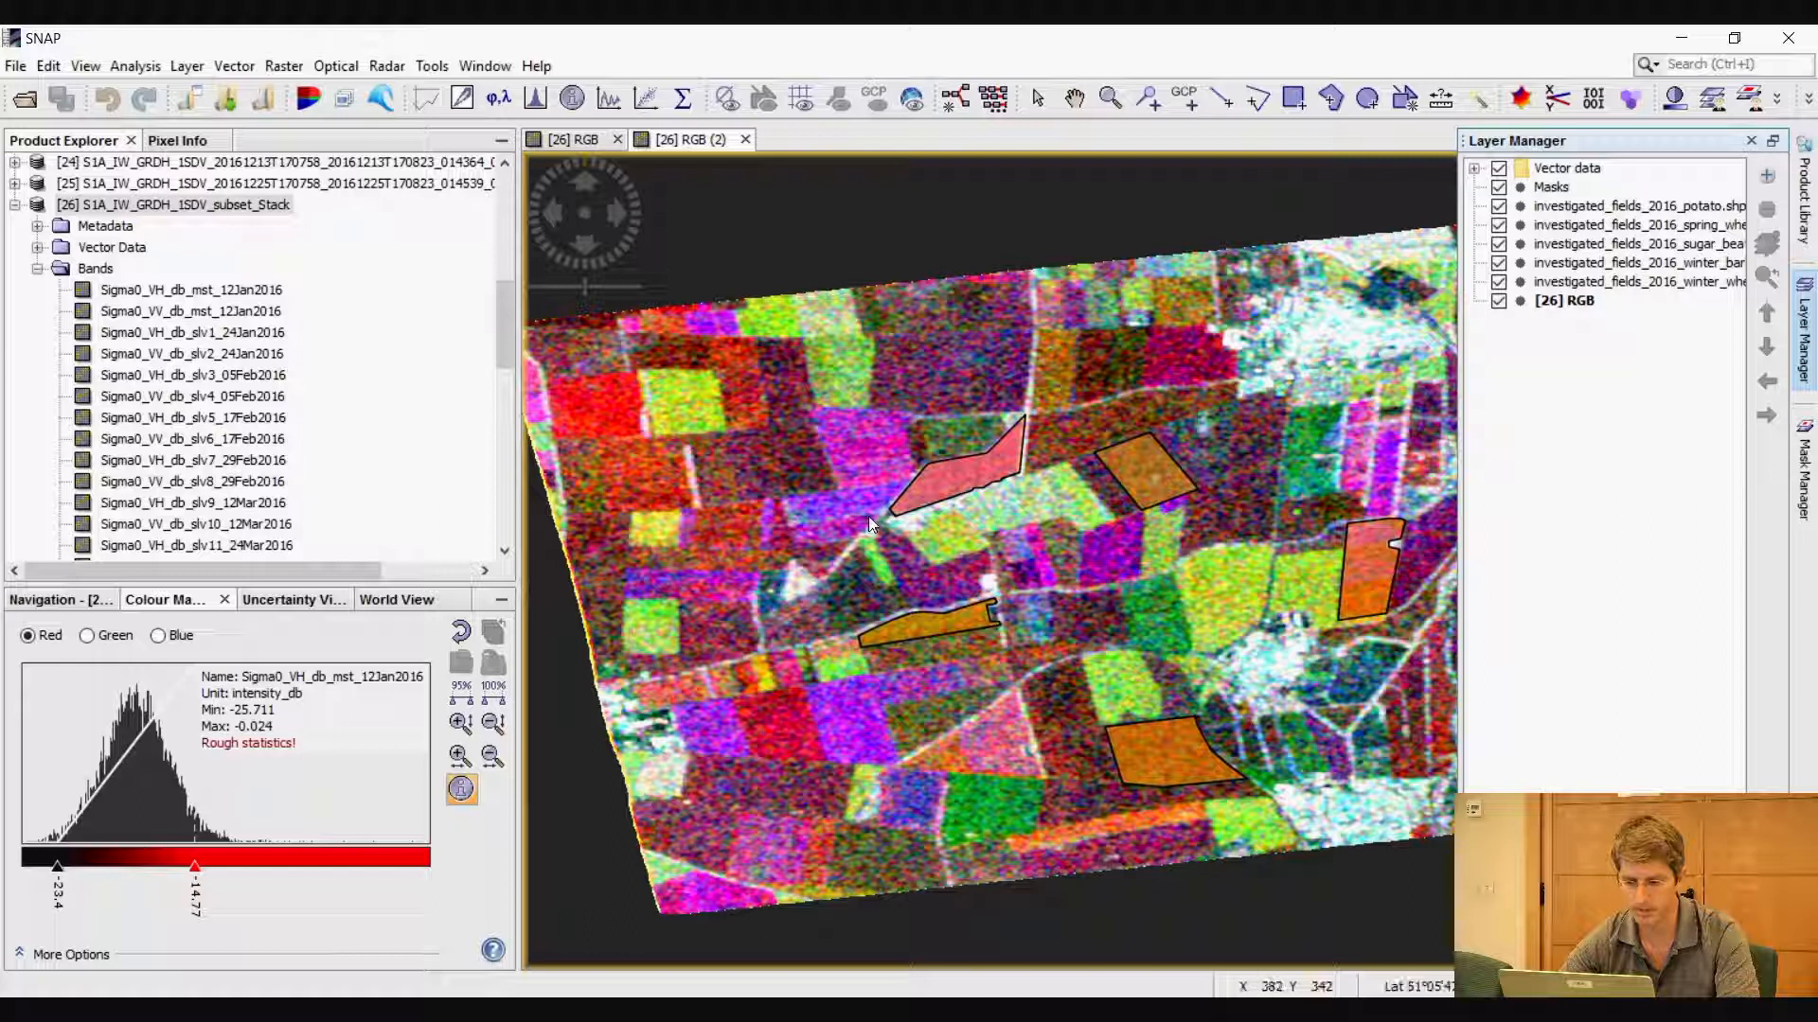
Open the radar Time Series tool window
{"action": "left_click", "coordinate": [388, 65]}
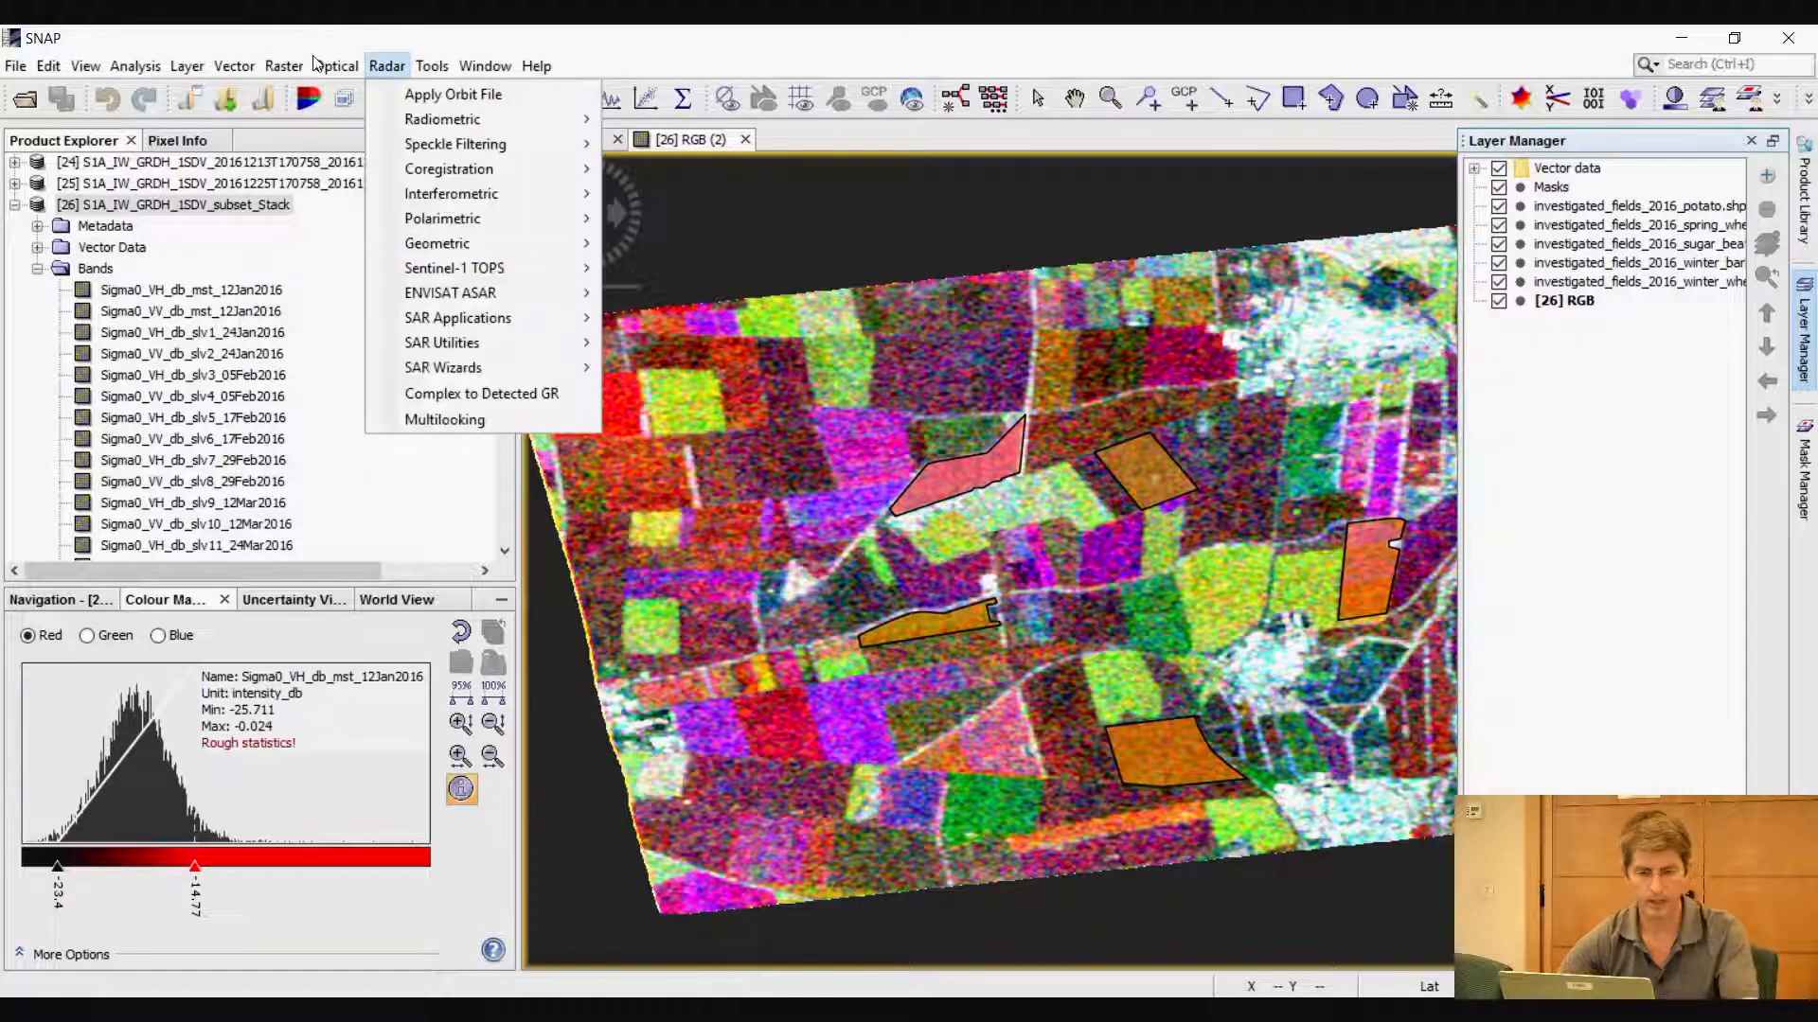
{"action": "left_click", "coordinate": [84, 67]}
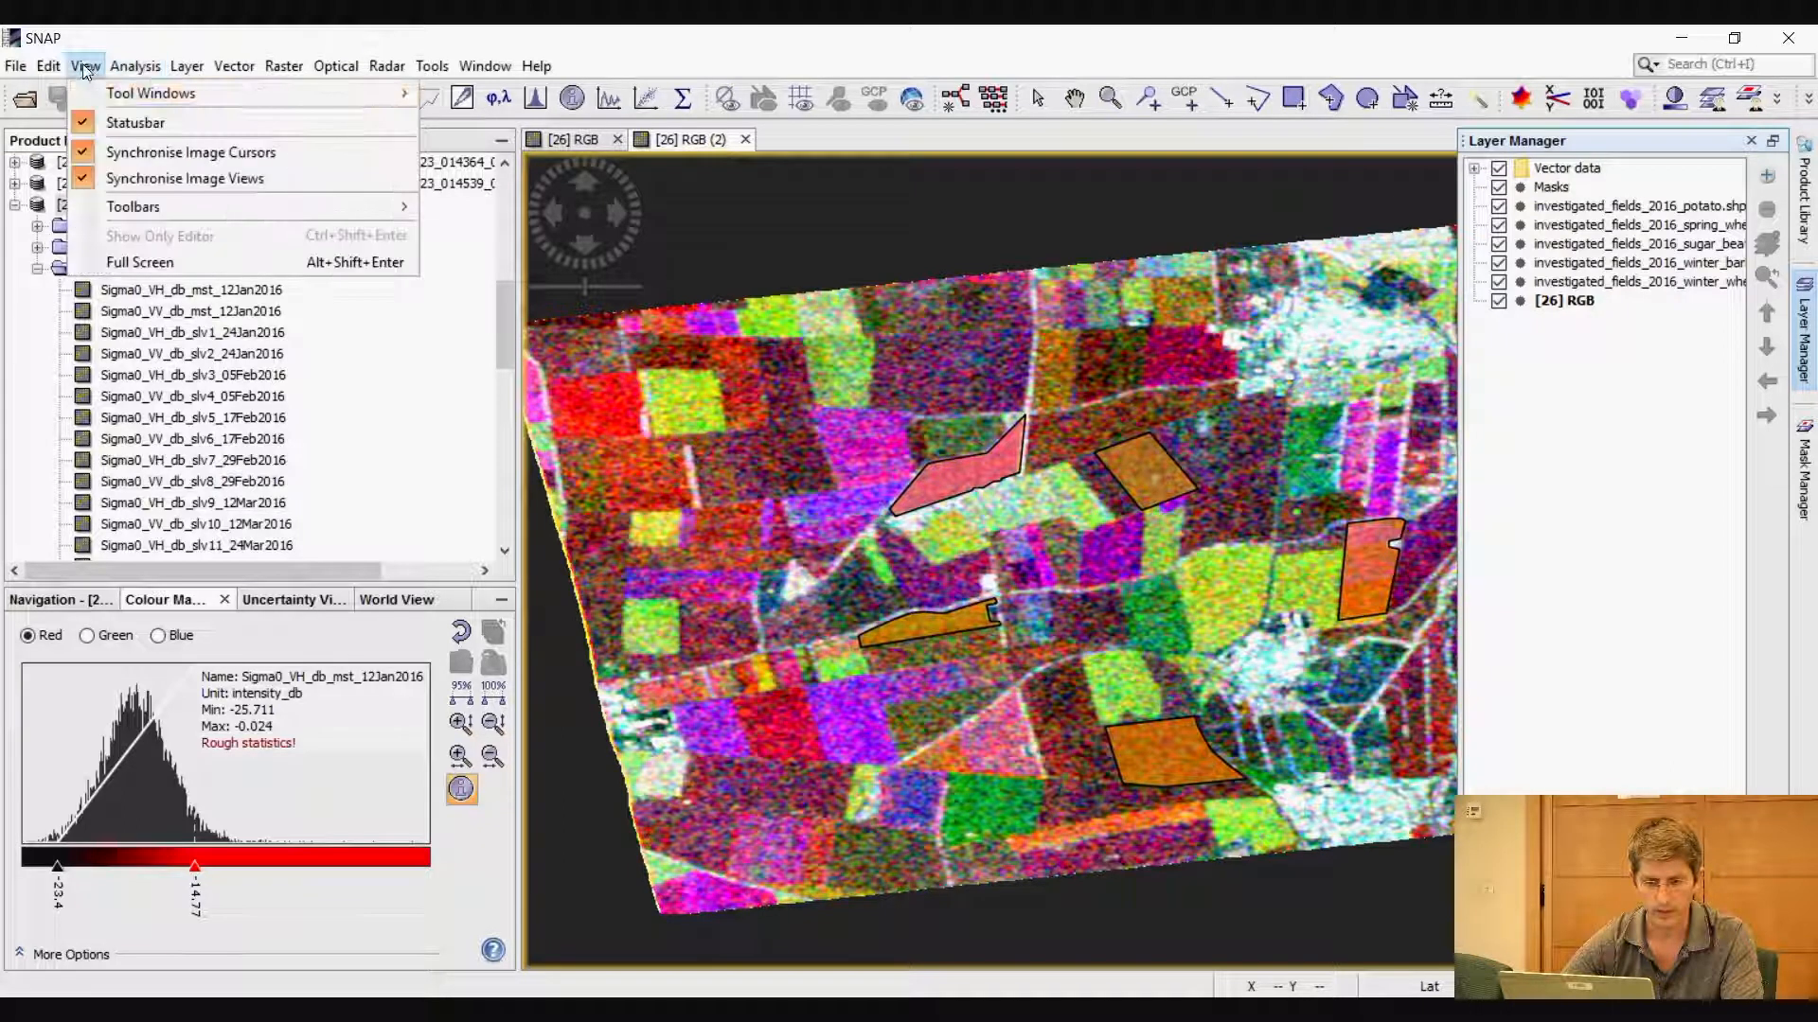
{"action": "mouse_move", "coordinate": [161, 98]}
{"action": "mouse_move", "coordinate": [508, 144]}
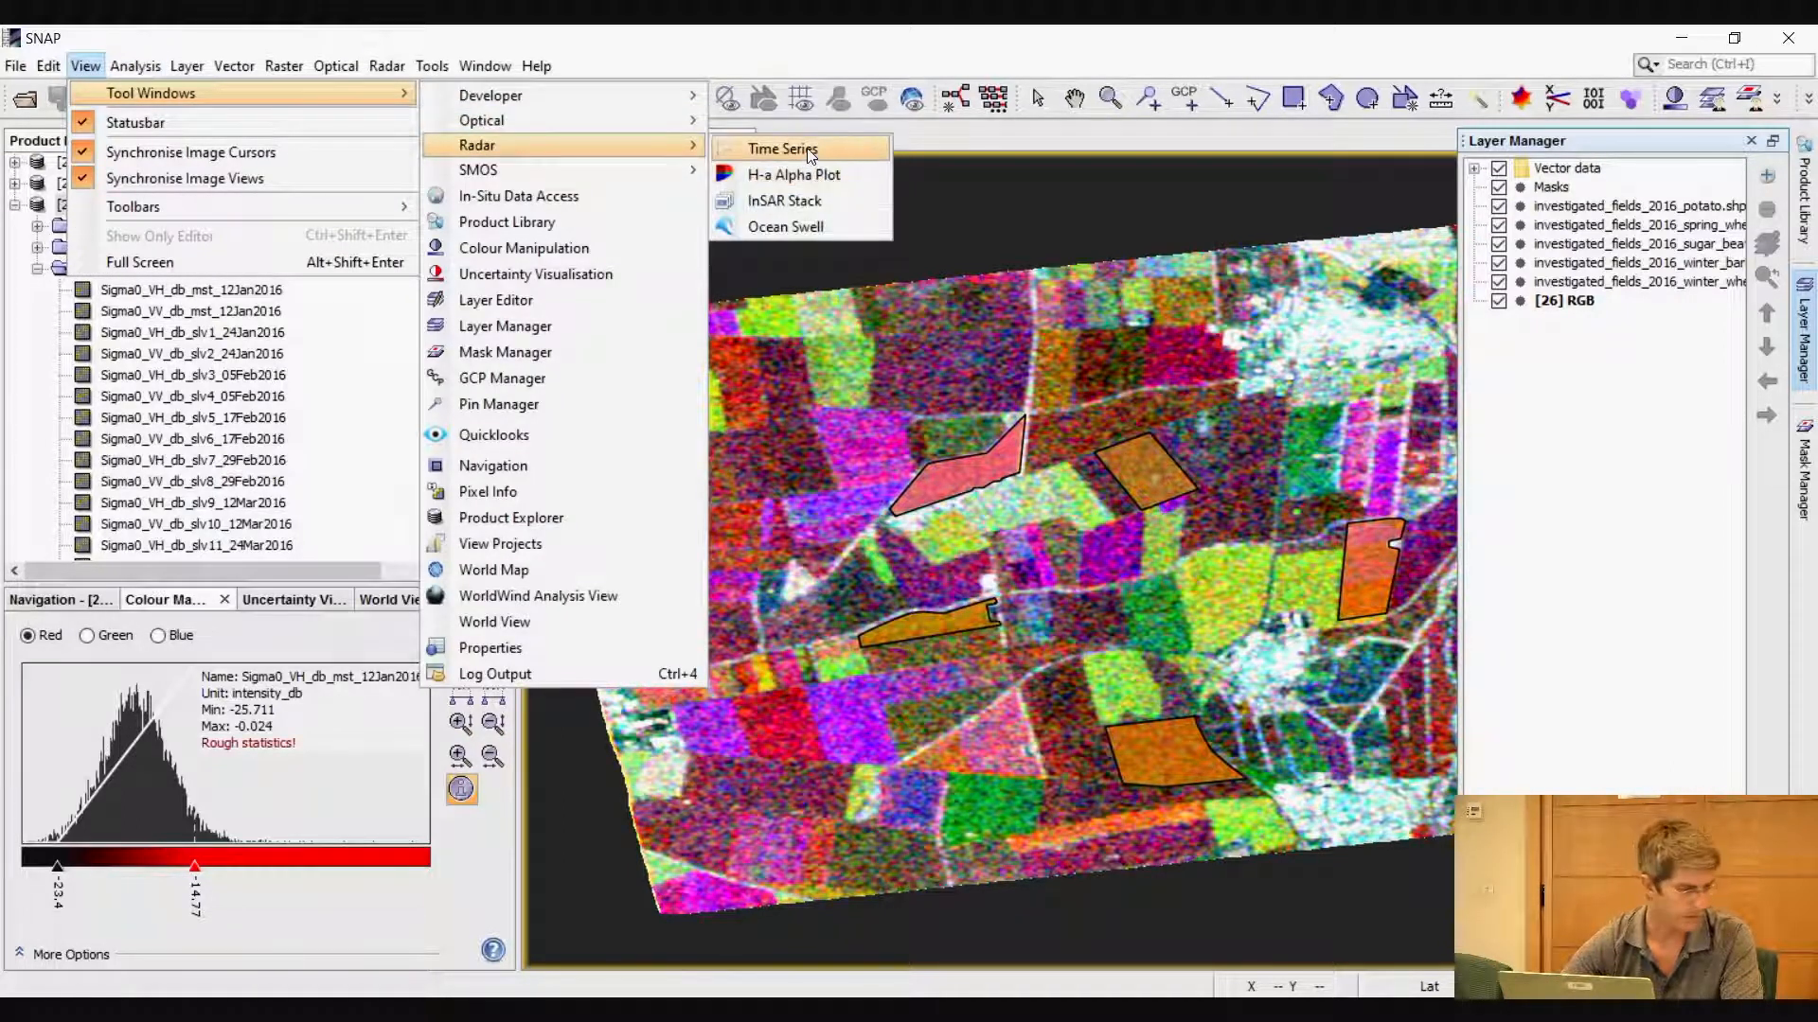
{"action": "key", "text": "Return"}
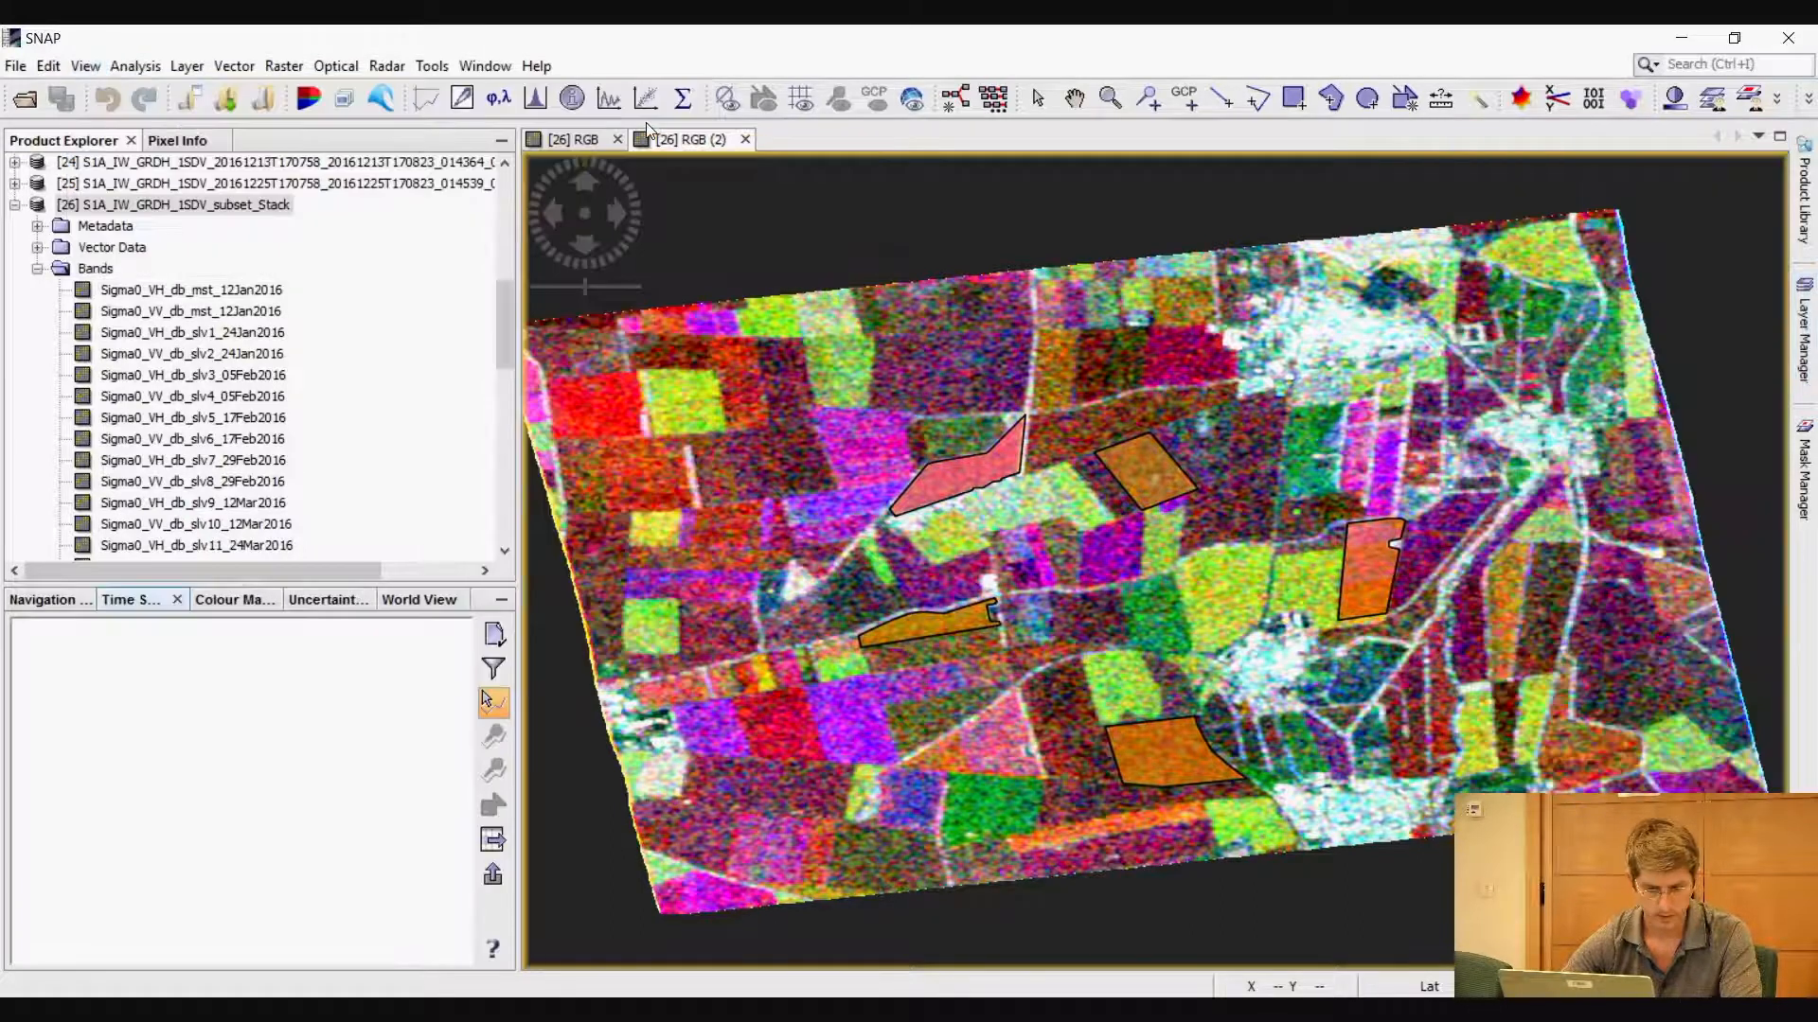
Add all opened products to Graph 1 of the time series analysis, remove the S1A_IW_GRDH_1SDV_subset_Stack product and apply the settings
{"action": "left_click", "coordinate": [493, 701]}
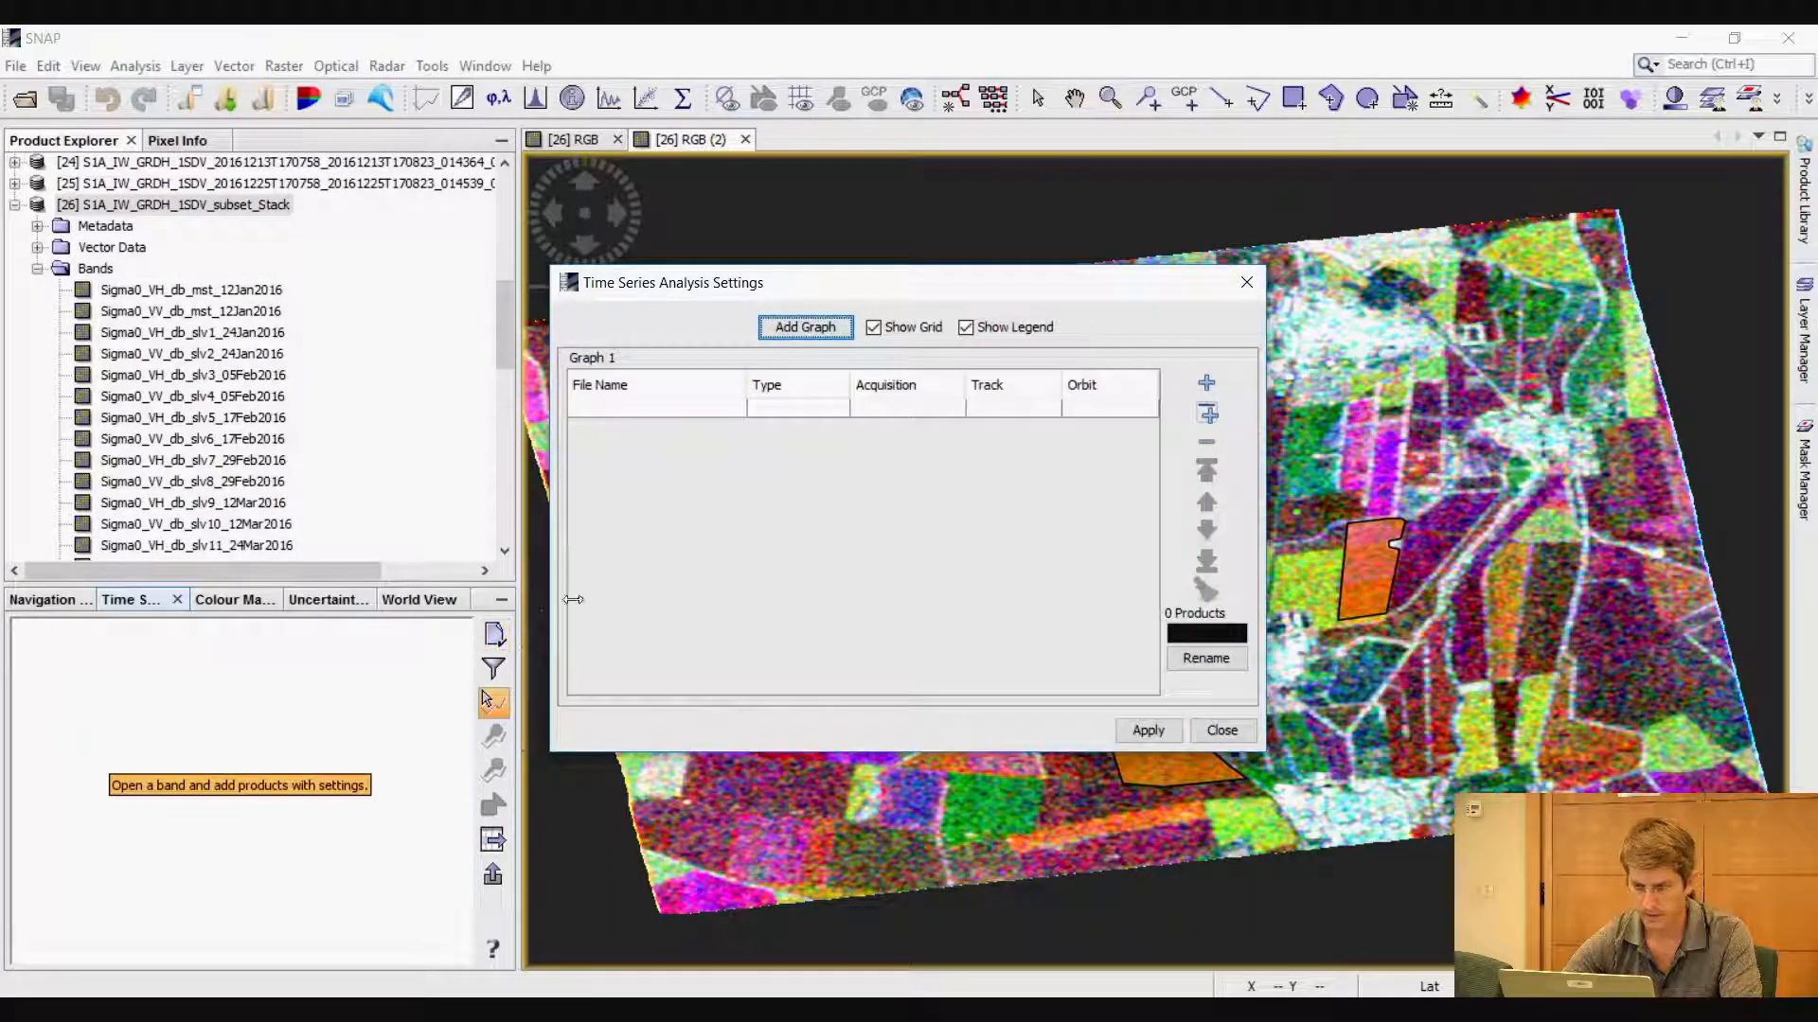
{"action": "left_click", "coordinate": [1206, 413]}
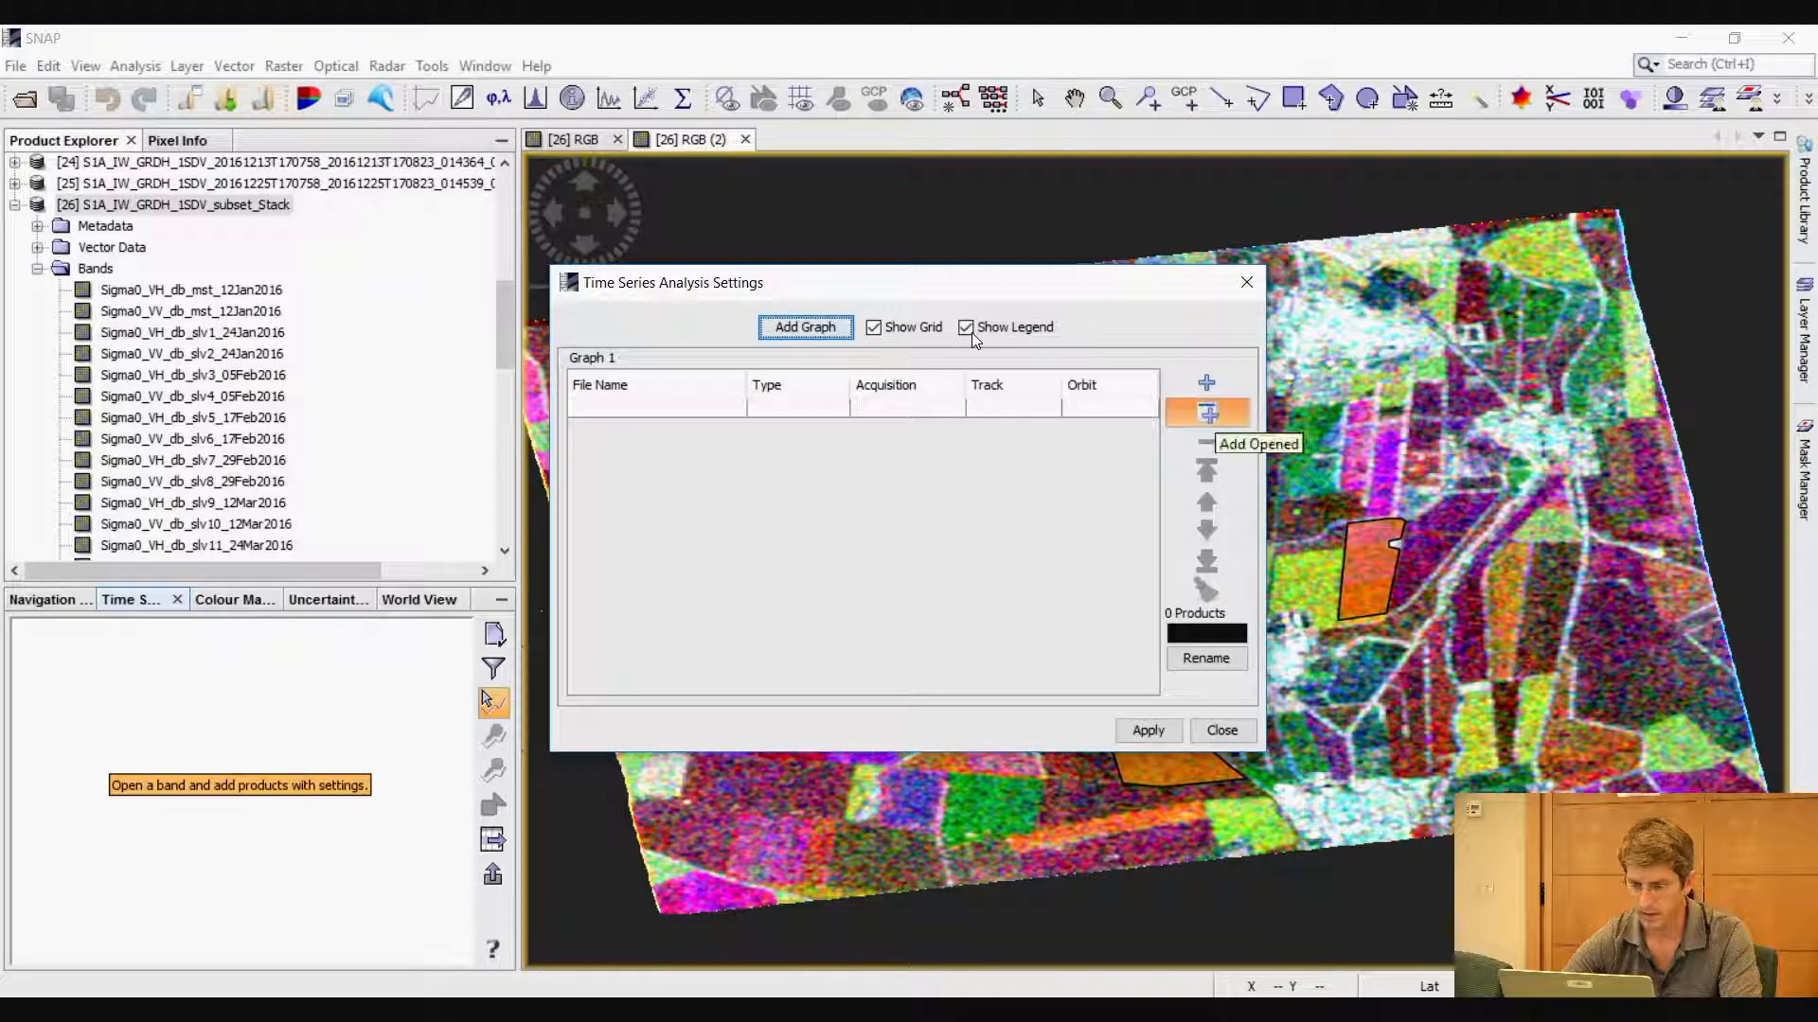
{"action": "left_click_drag", "start_coordinate": [1167, 451], "coordinate": [1174, 568]}
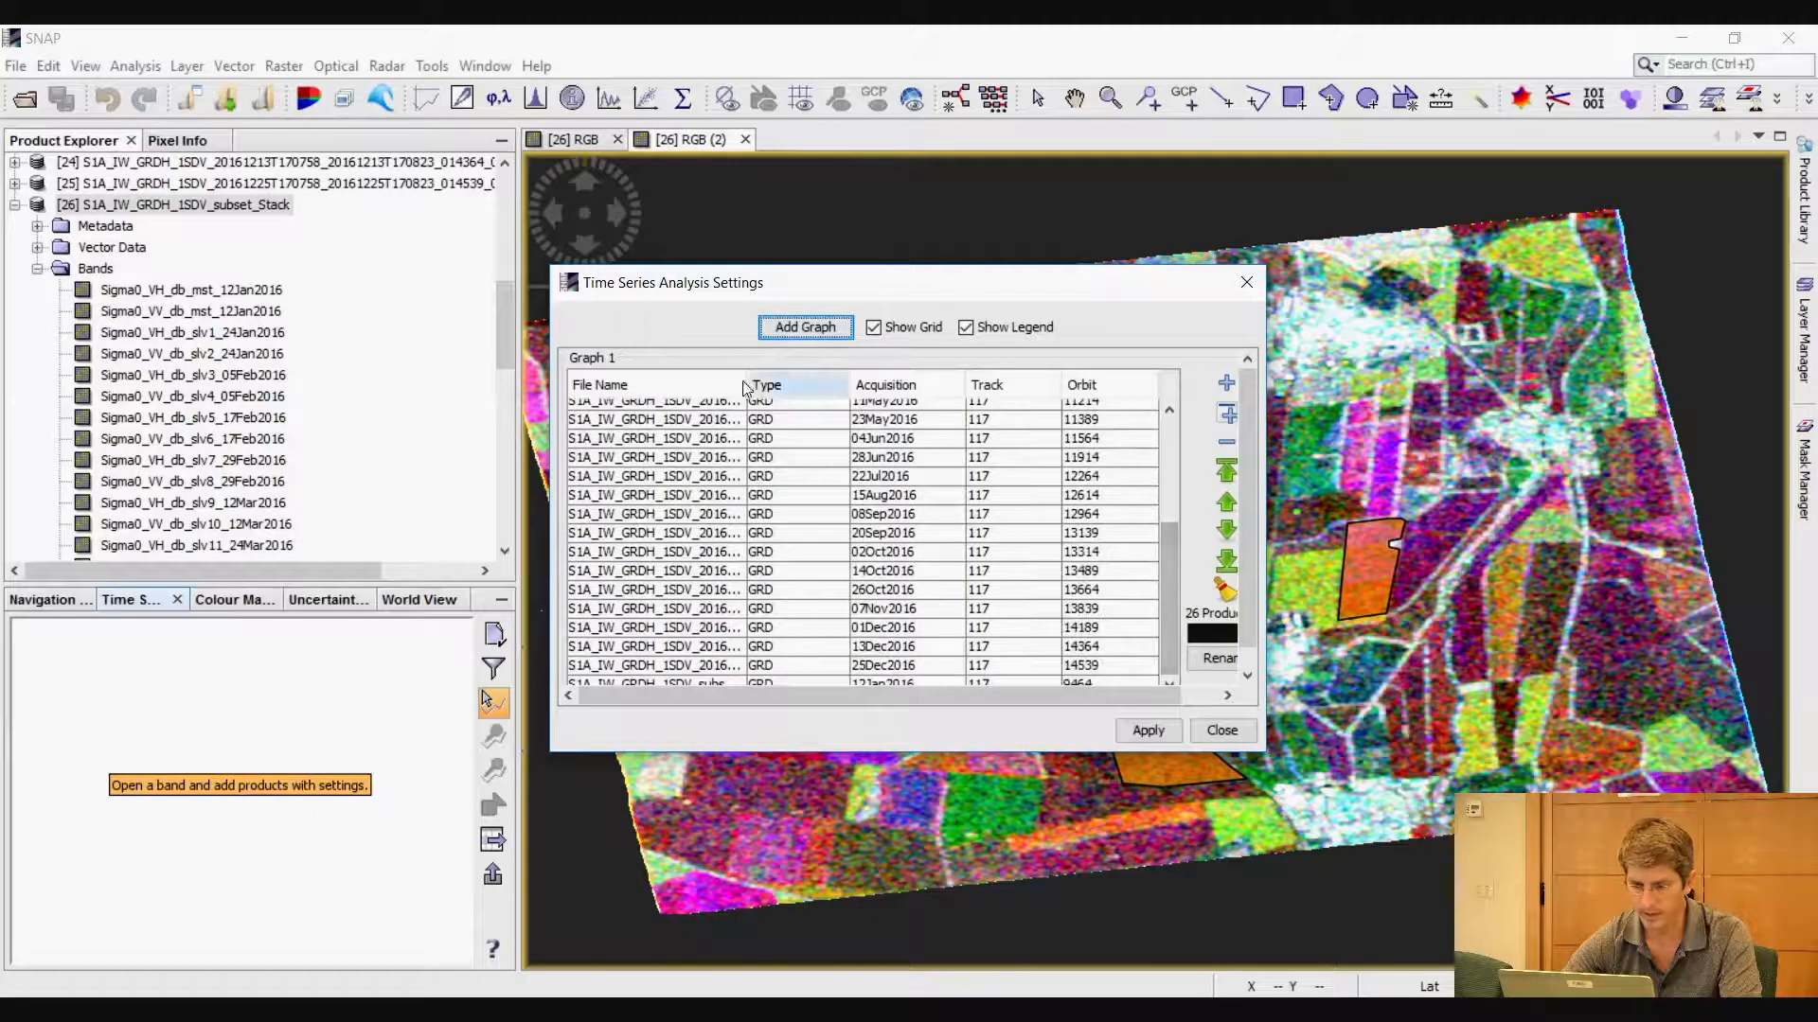
{"action": "left_click_drag", "start_coordinate": [745, 388], "coordinate": [835, 388]}
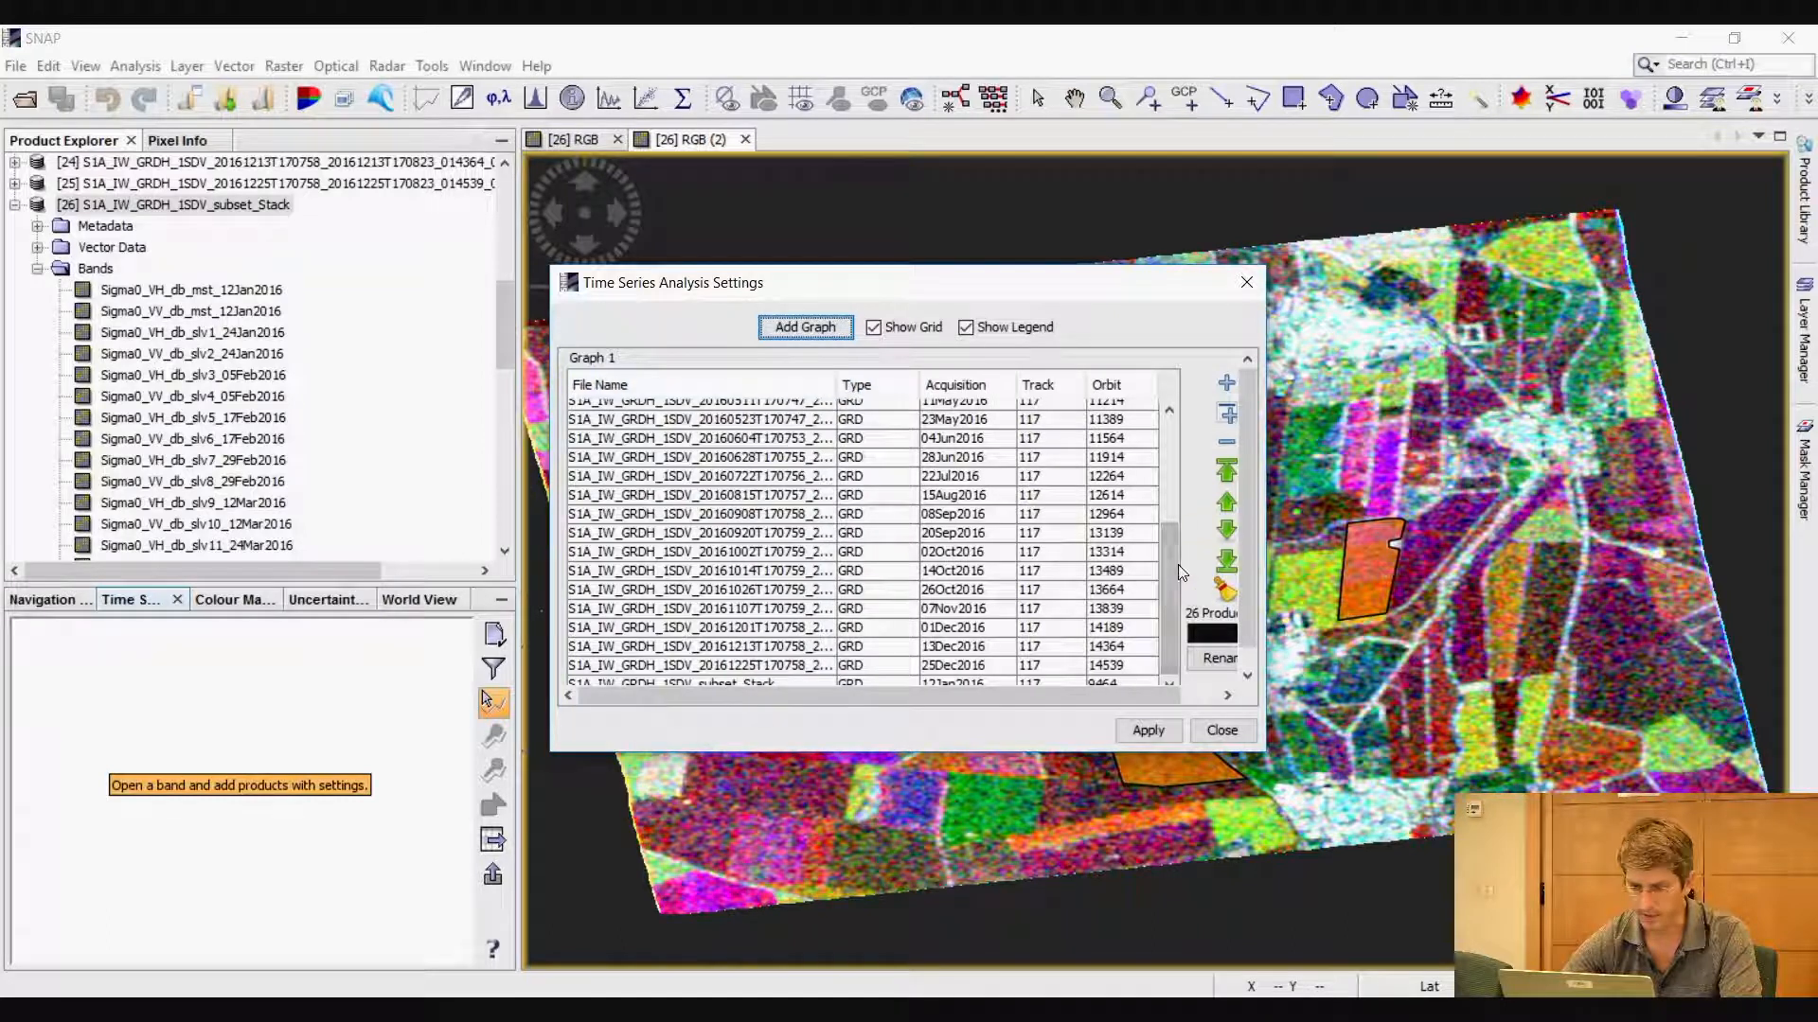
{"action": "left_click", "coordinate": [750, 682]}
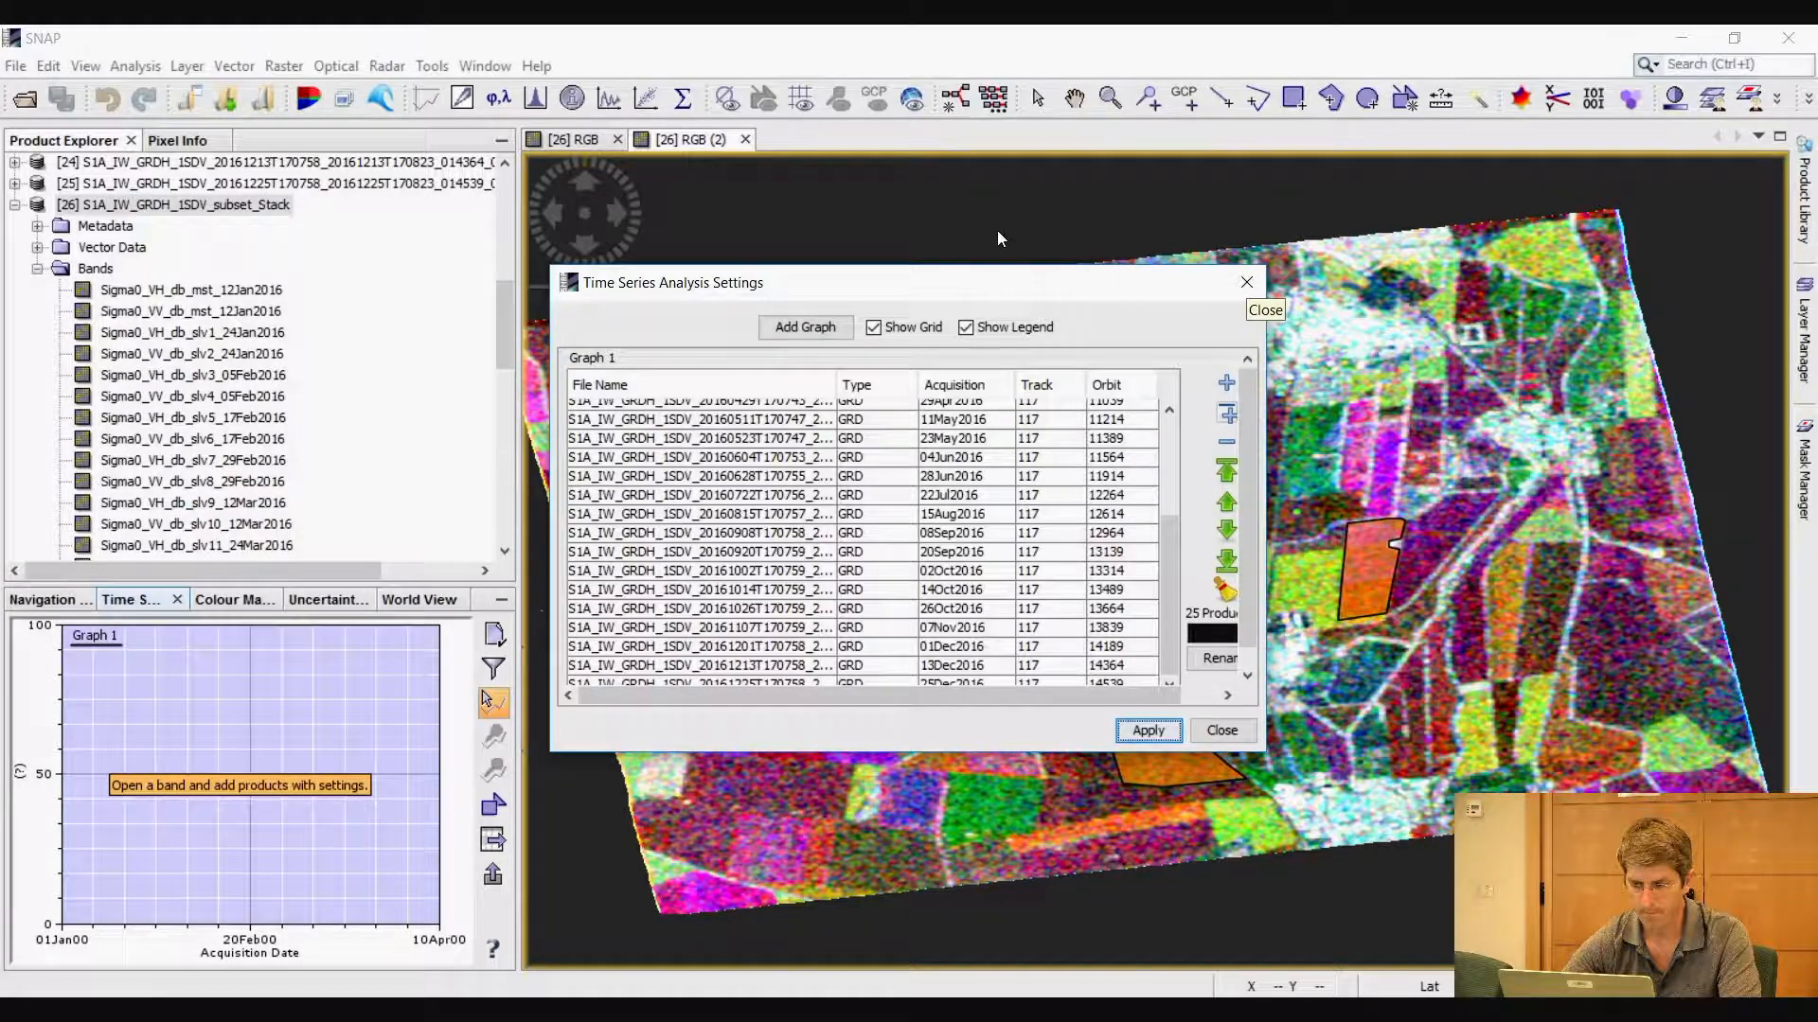
{"action": "key", "text": "Return"}
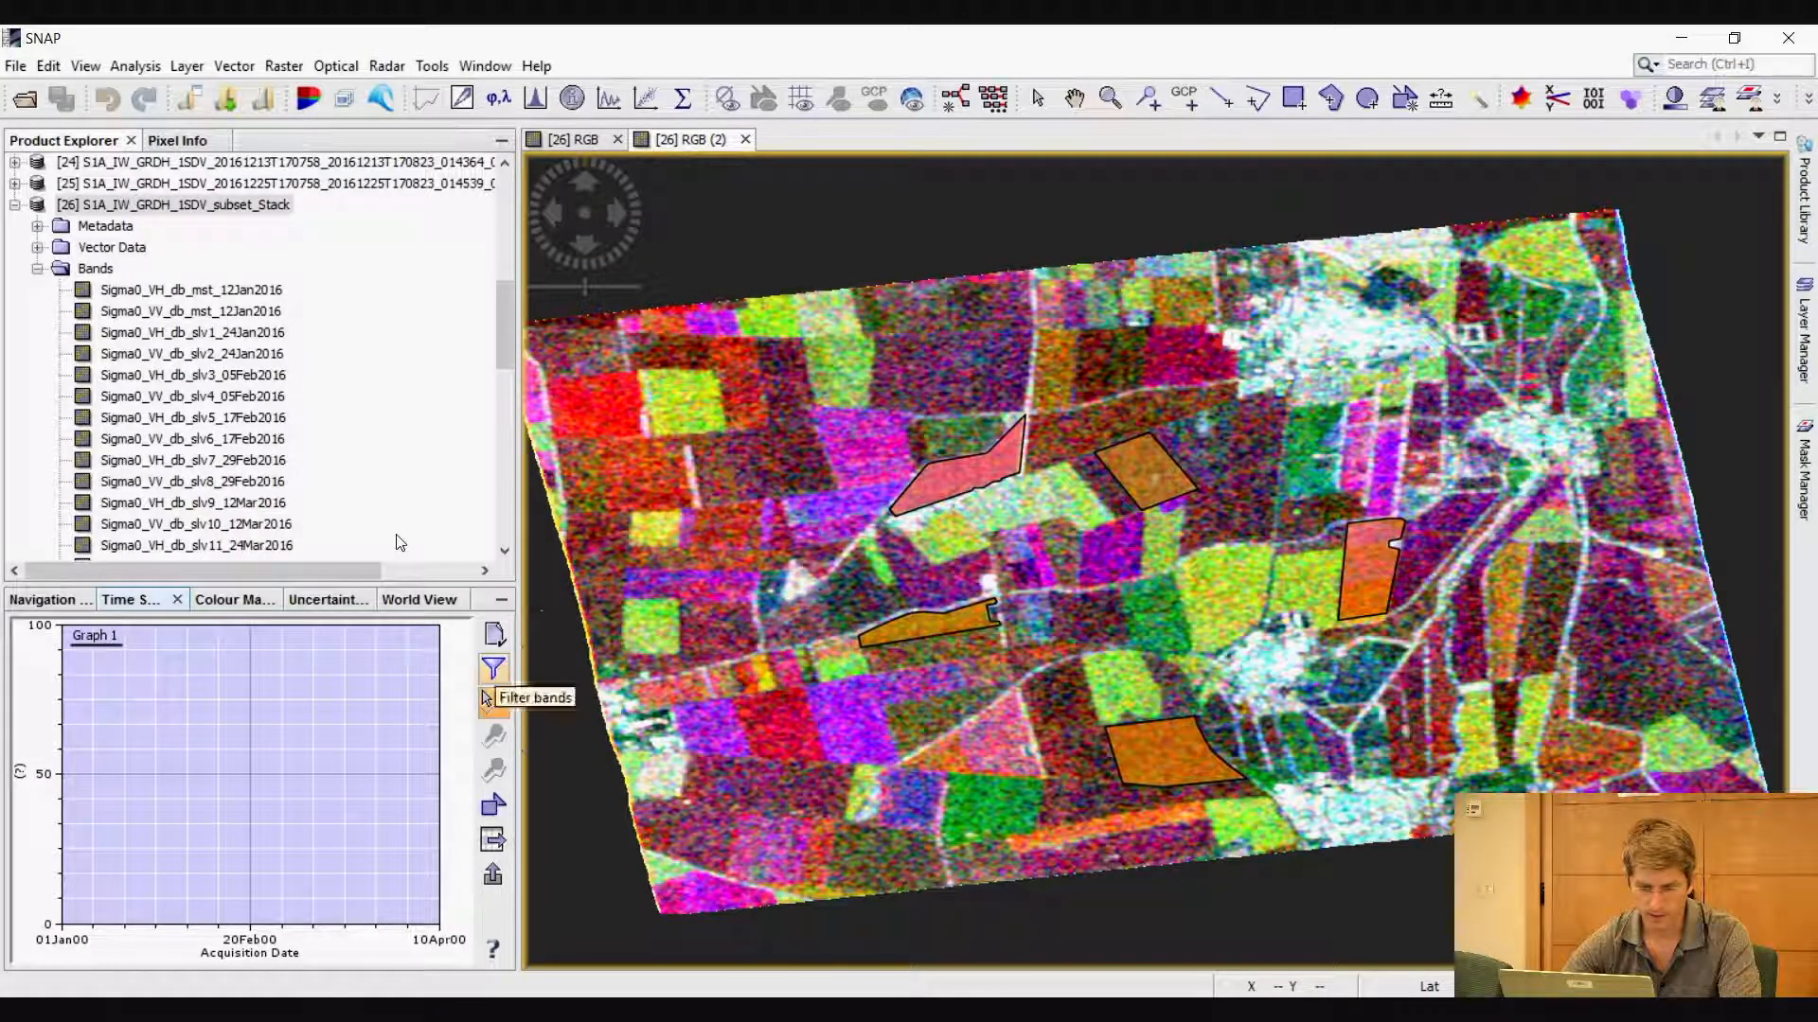
Filter the time series graph to the Sigma0_VH_db band only
{"action": "left_click", "coordinate": [494, 669]}
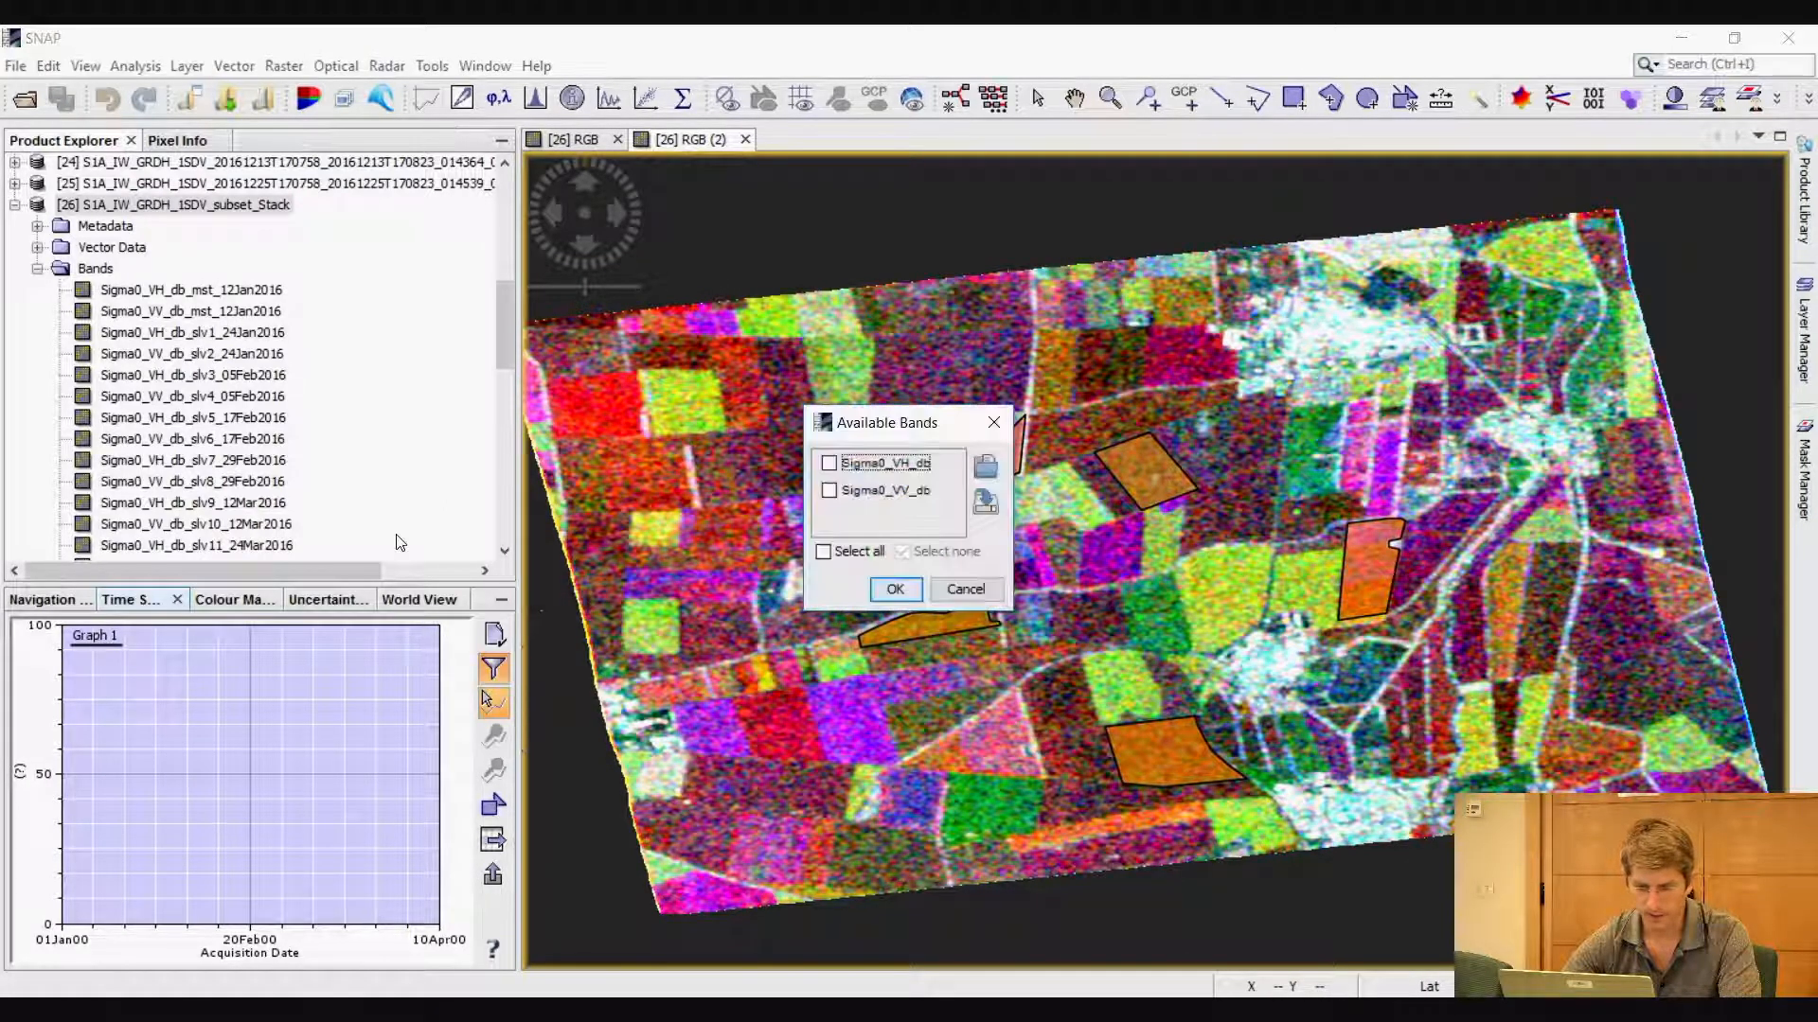
{"action": "left_click", "coordinate": [829, 462]}
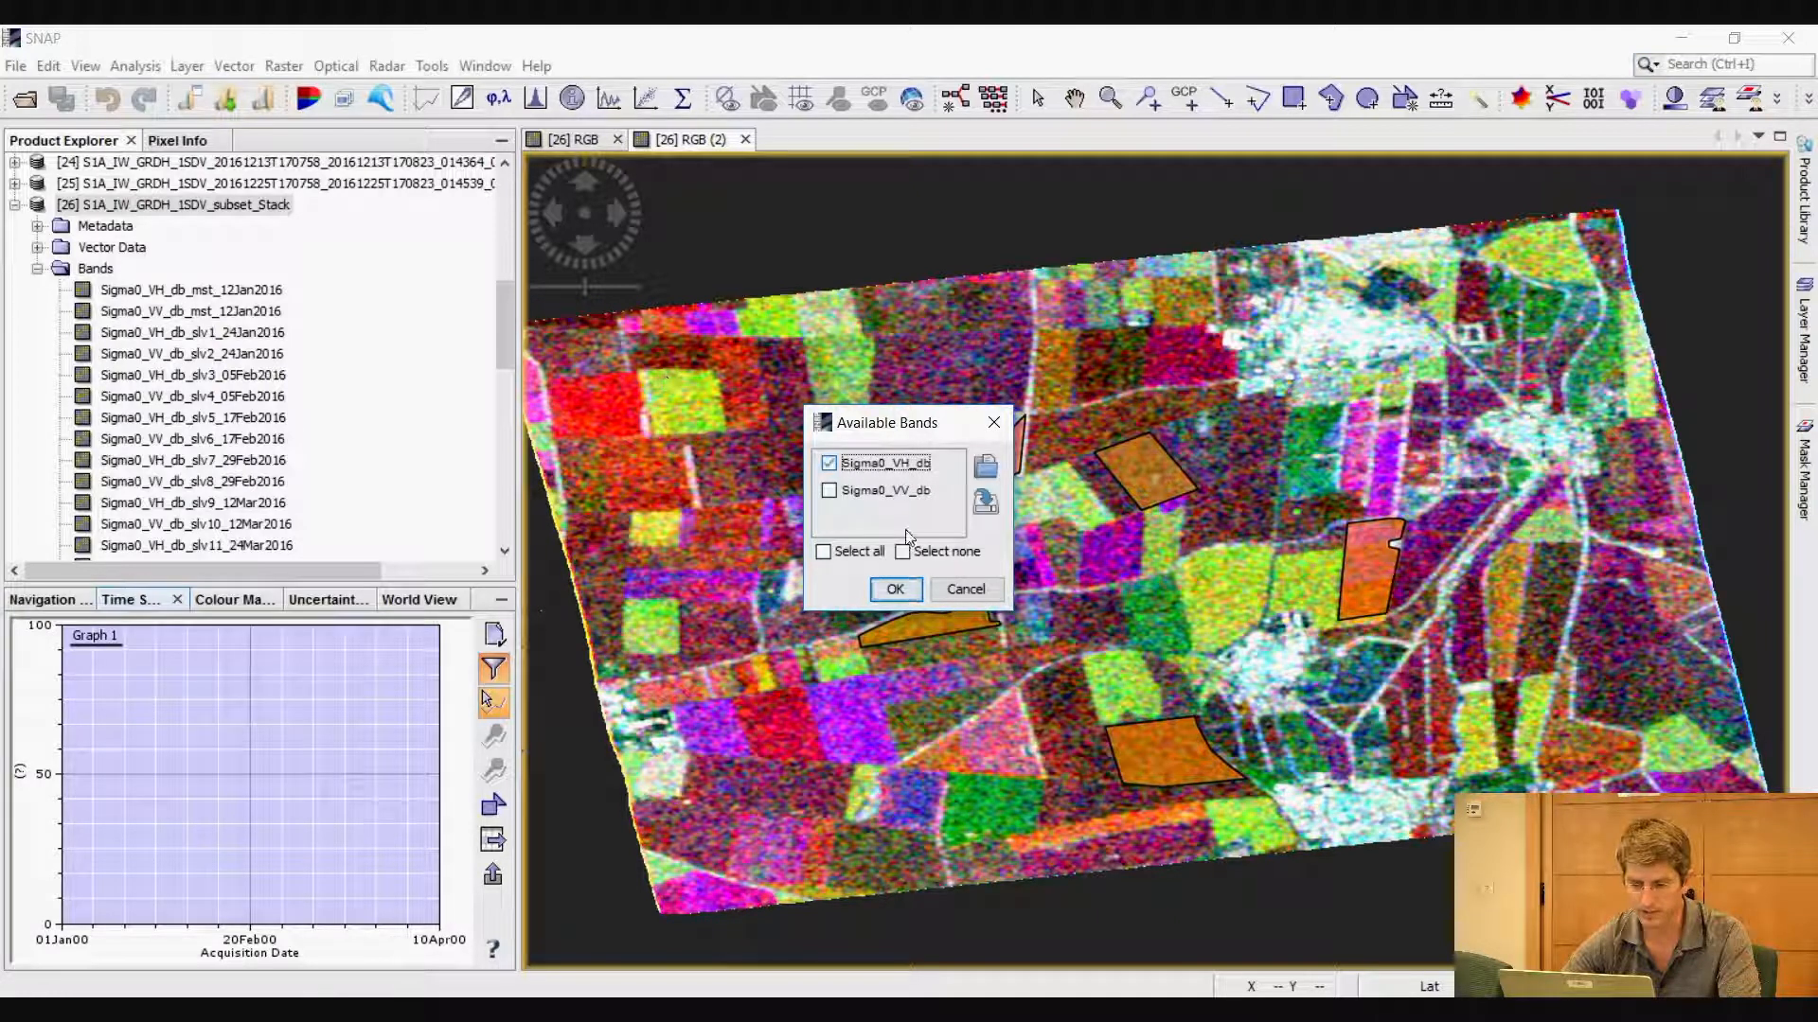
{"action": "left_click", "coordinate": [894, 591]}
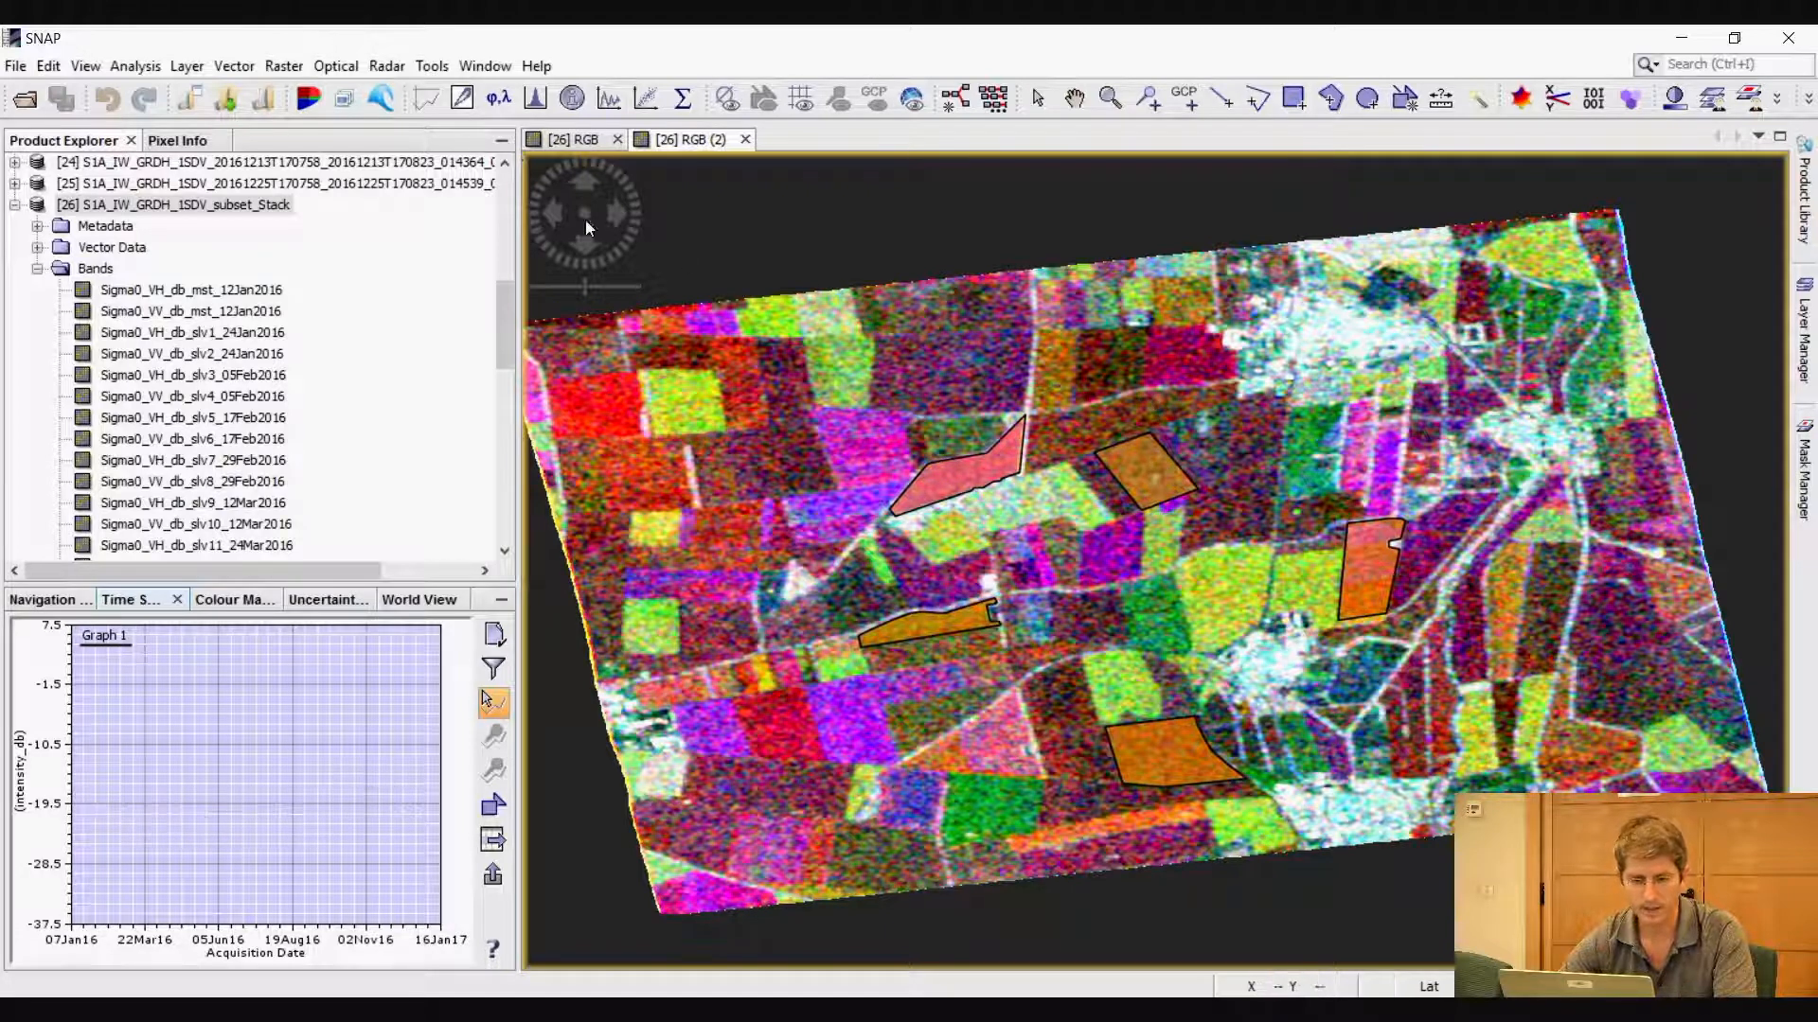
Open the Pin Manager and place a pin inside the easternmost outlined crop field on the RGB image
{"action": "left_click", "coordinate": [85, 65]}
{"action": "mouse_move", "coordinate": [135, 65]}
{"action": "mouse_move", "coordinate": [201, 100]}
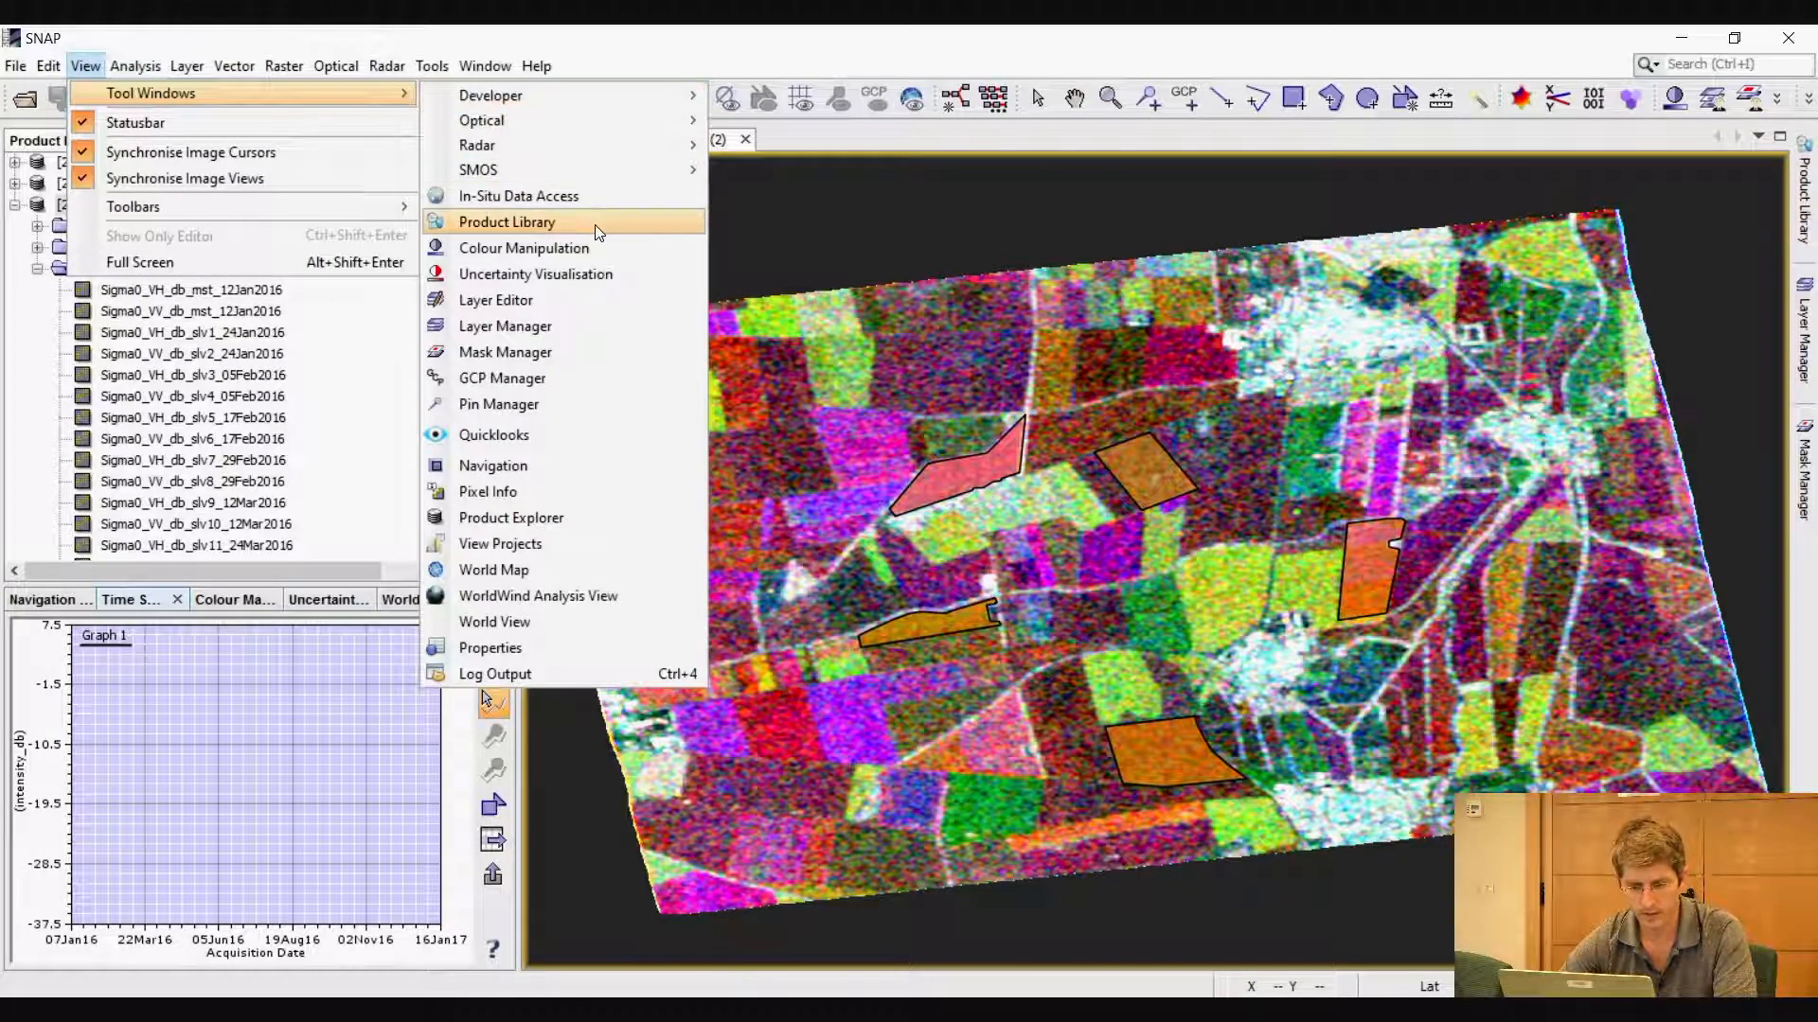
{"action": "left_click", "coordinate": [516, 404]}
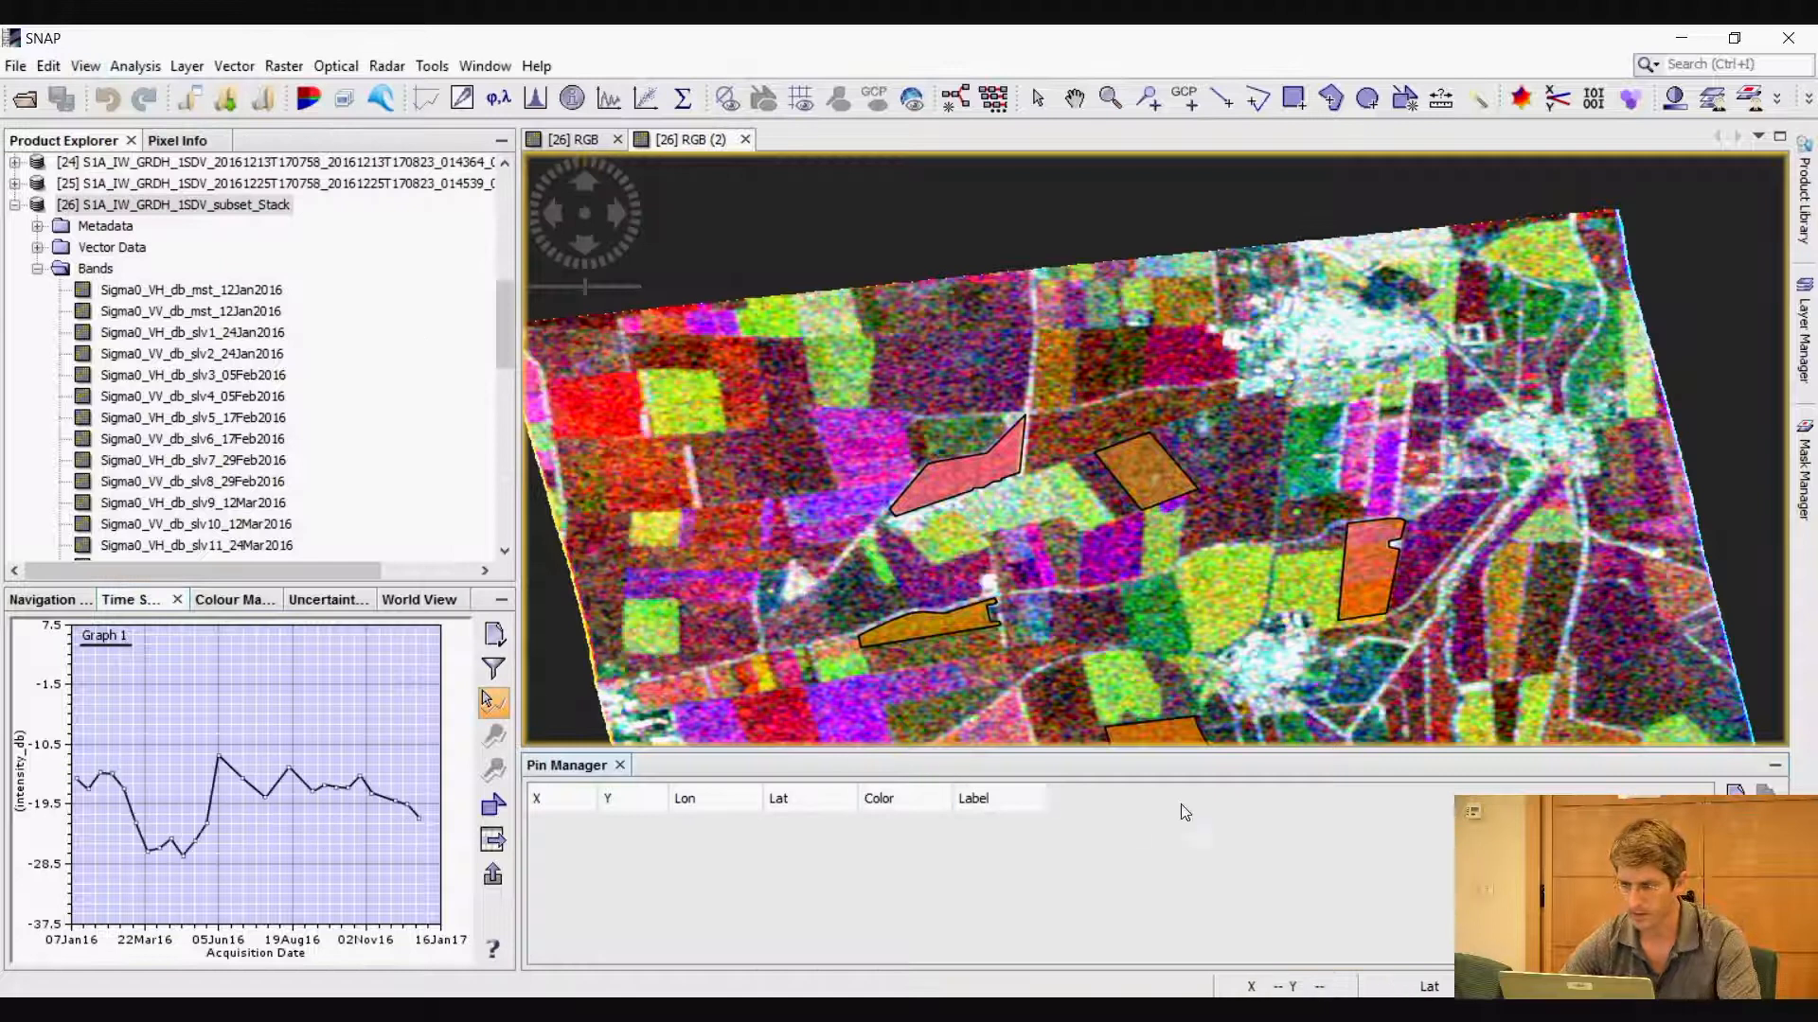
{"action": "left_click", "coordinate": [1147, 97]}
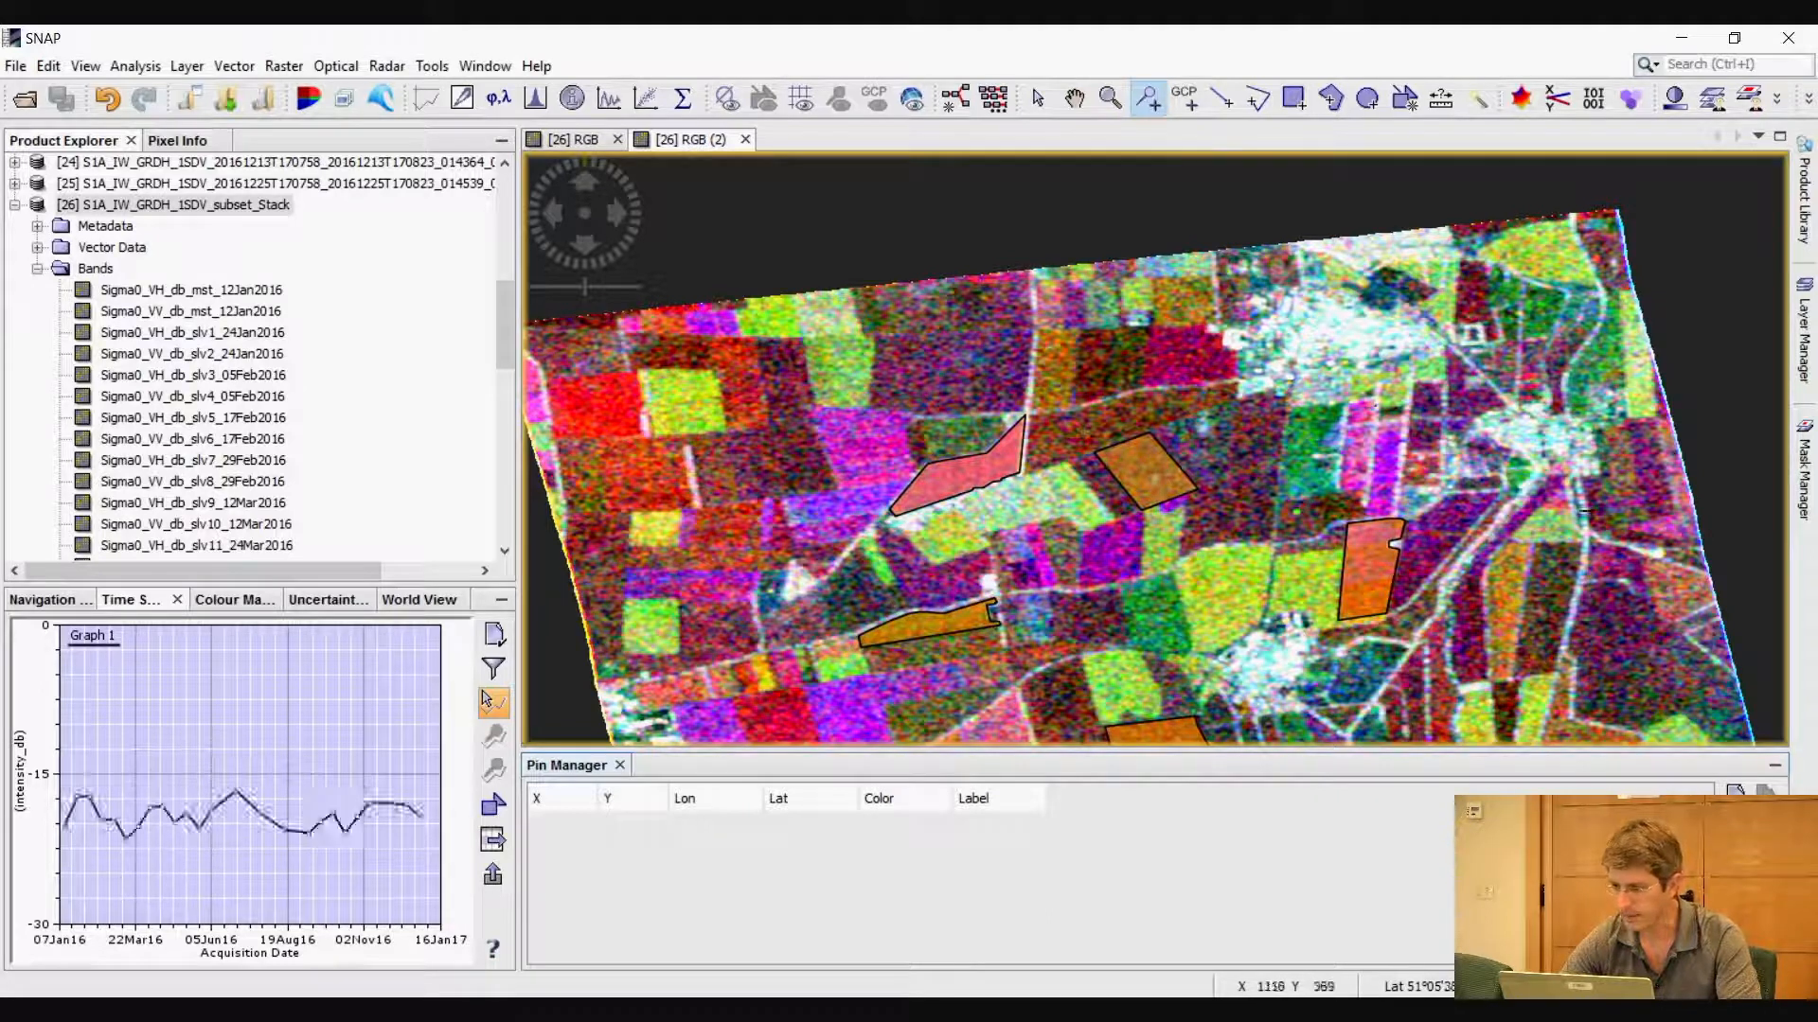
{"action": "mouse_move", "coordinate": [1812, 337]}
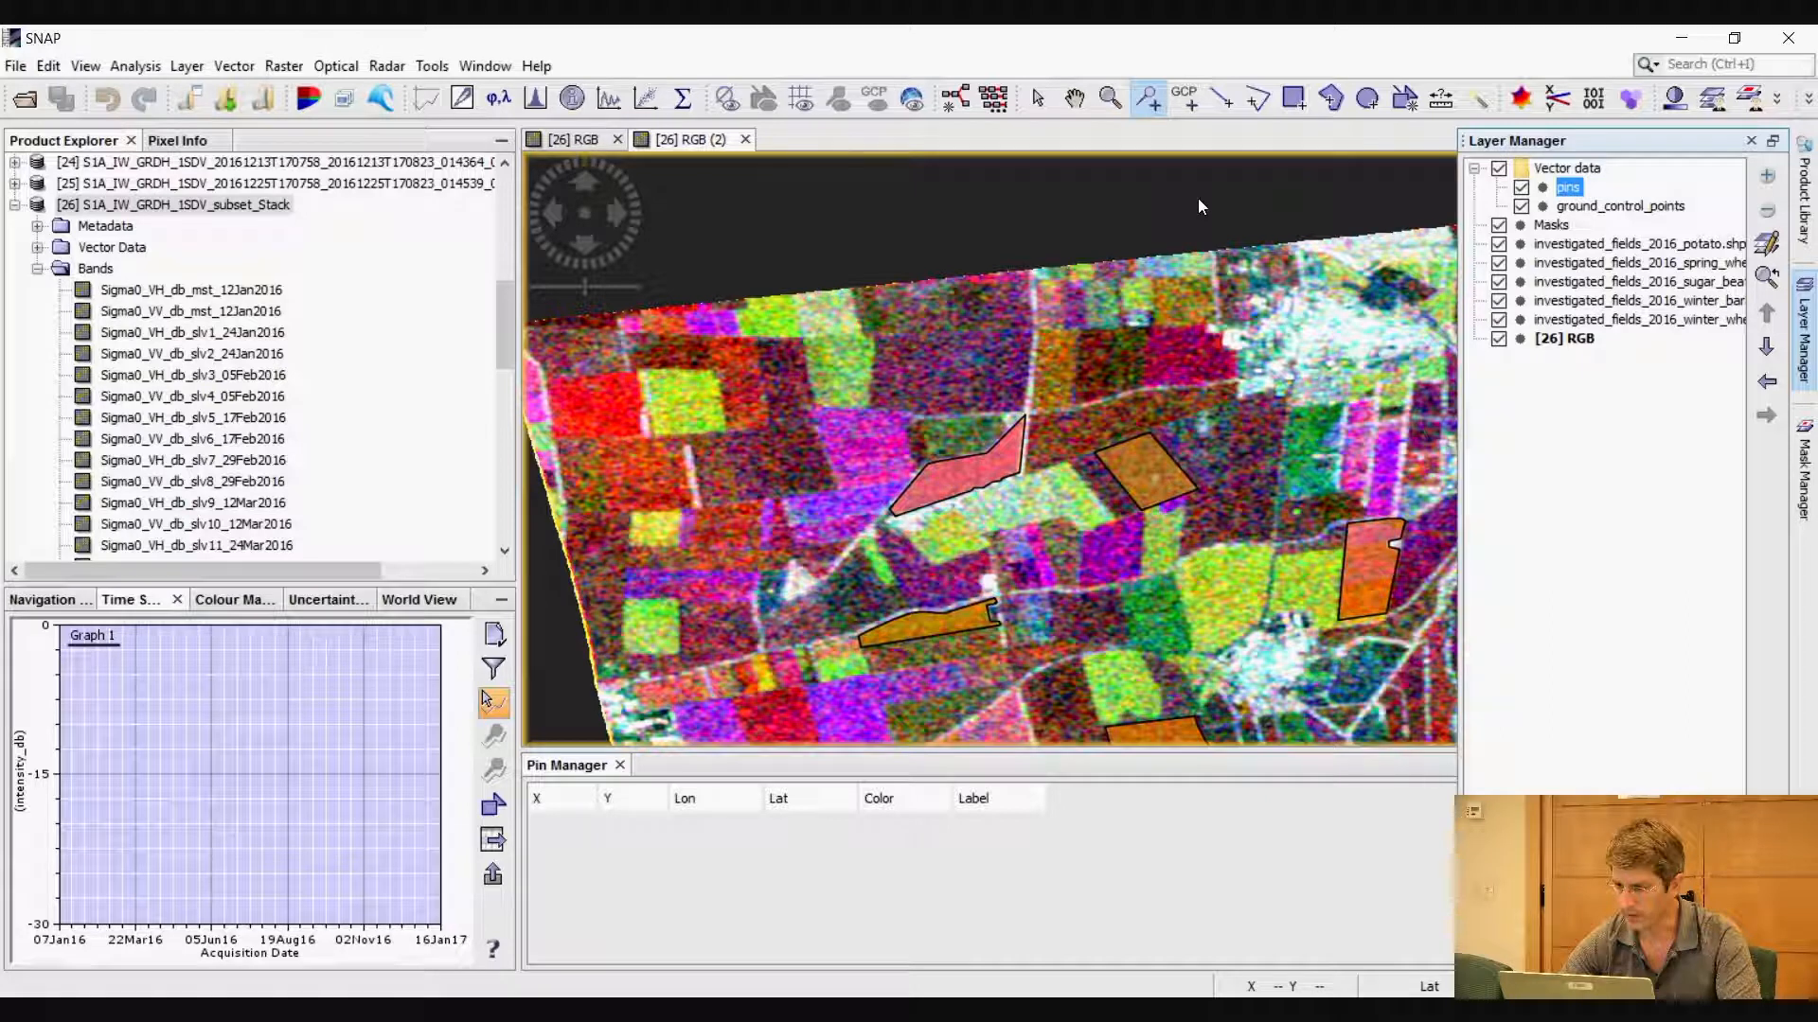
{"action": "left_click", "coordinate": [1369, 570]}
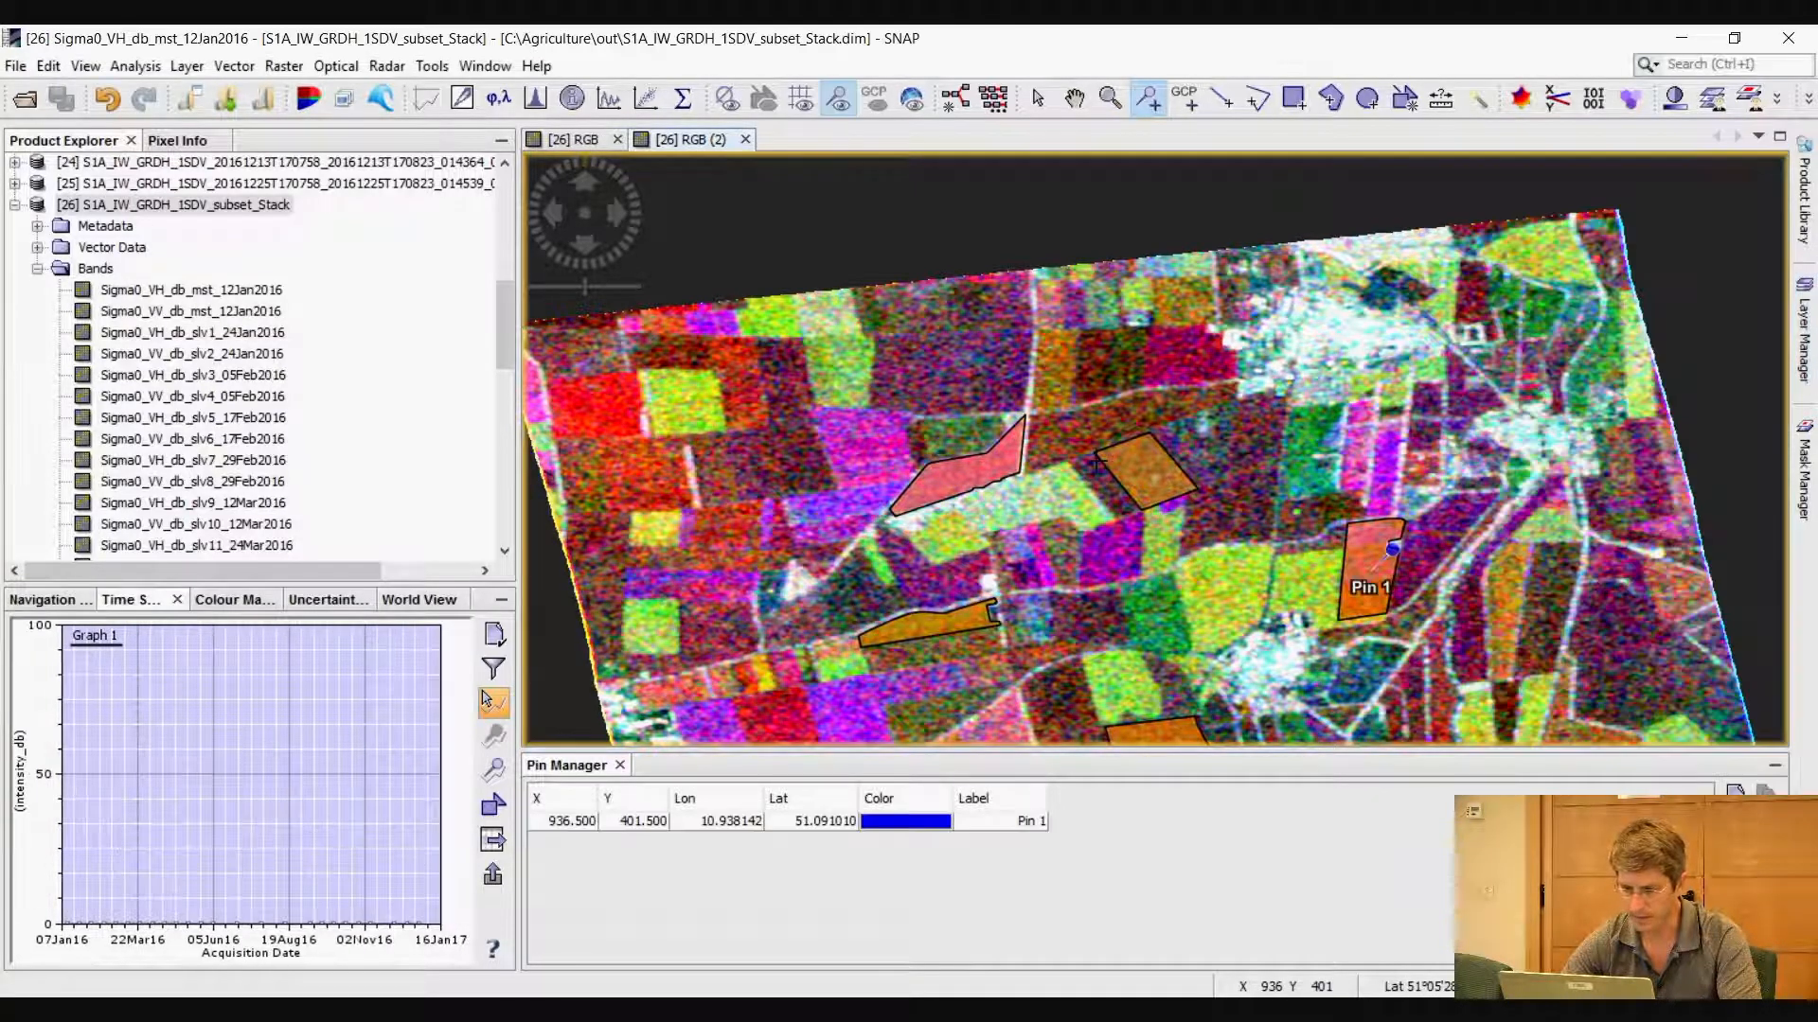
Label the first pin, in the easternmost outlined field, "potato"
{"action": "double_click", "coordinate": [1001, 821]}
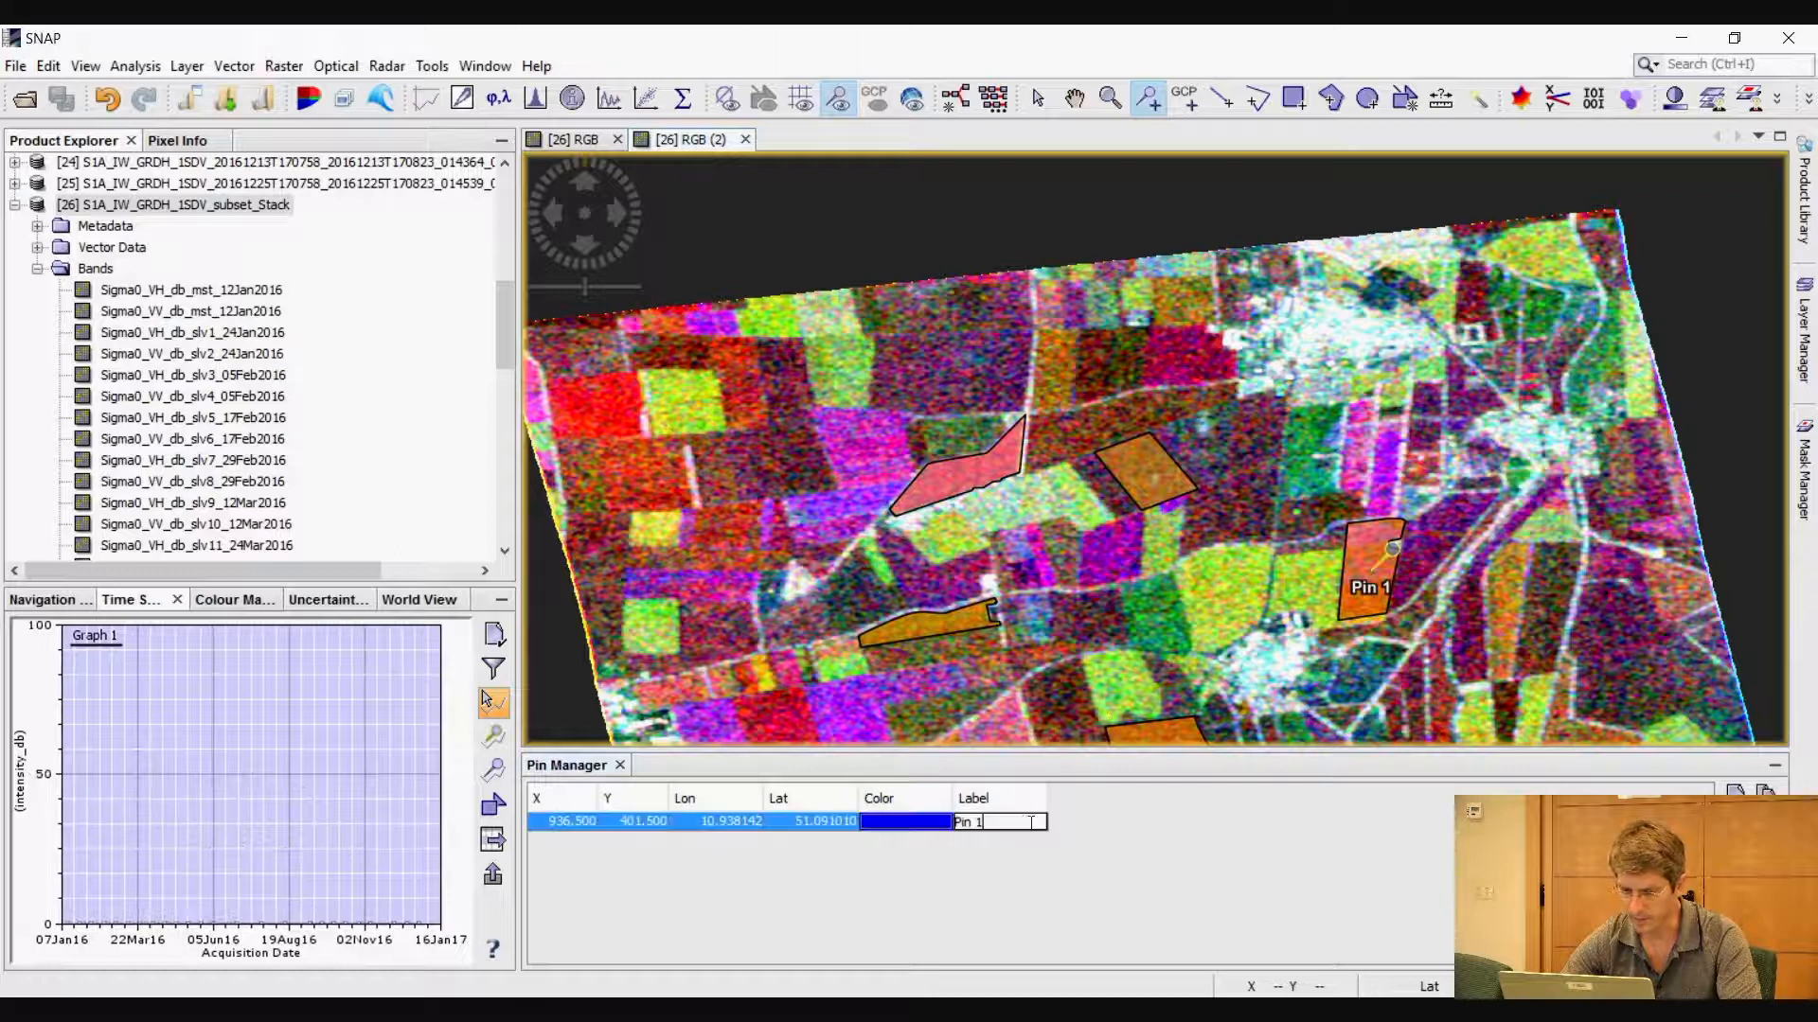
{"action": "type", "text": "potato"}
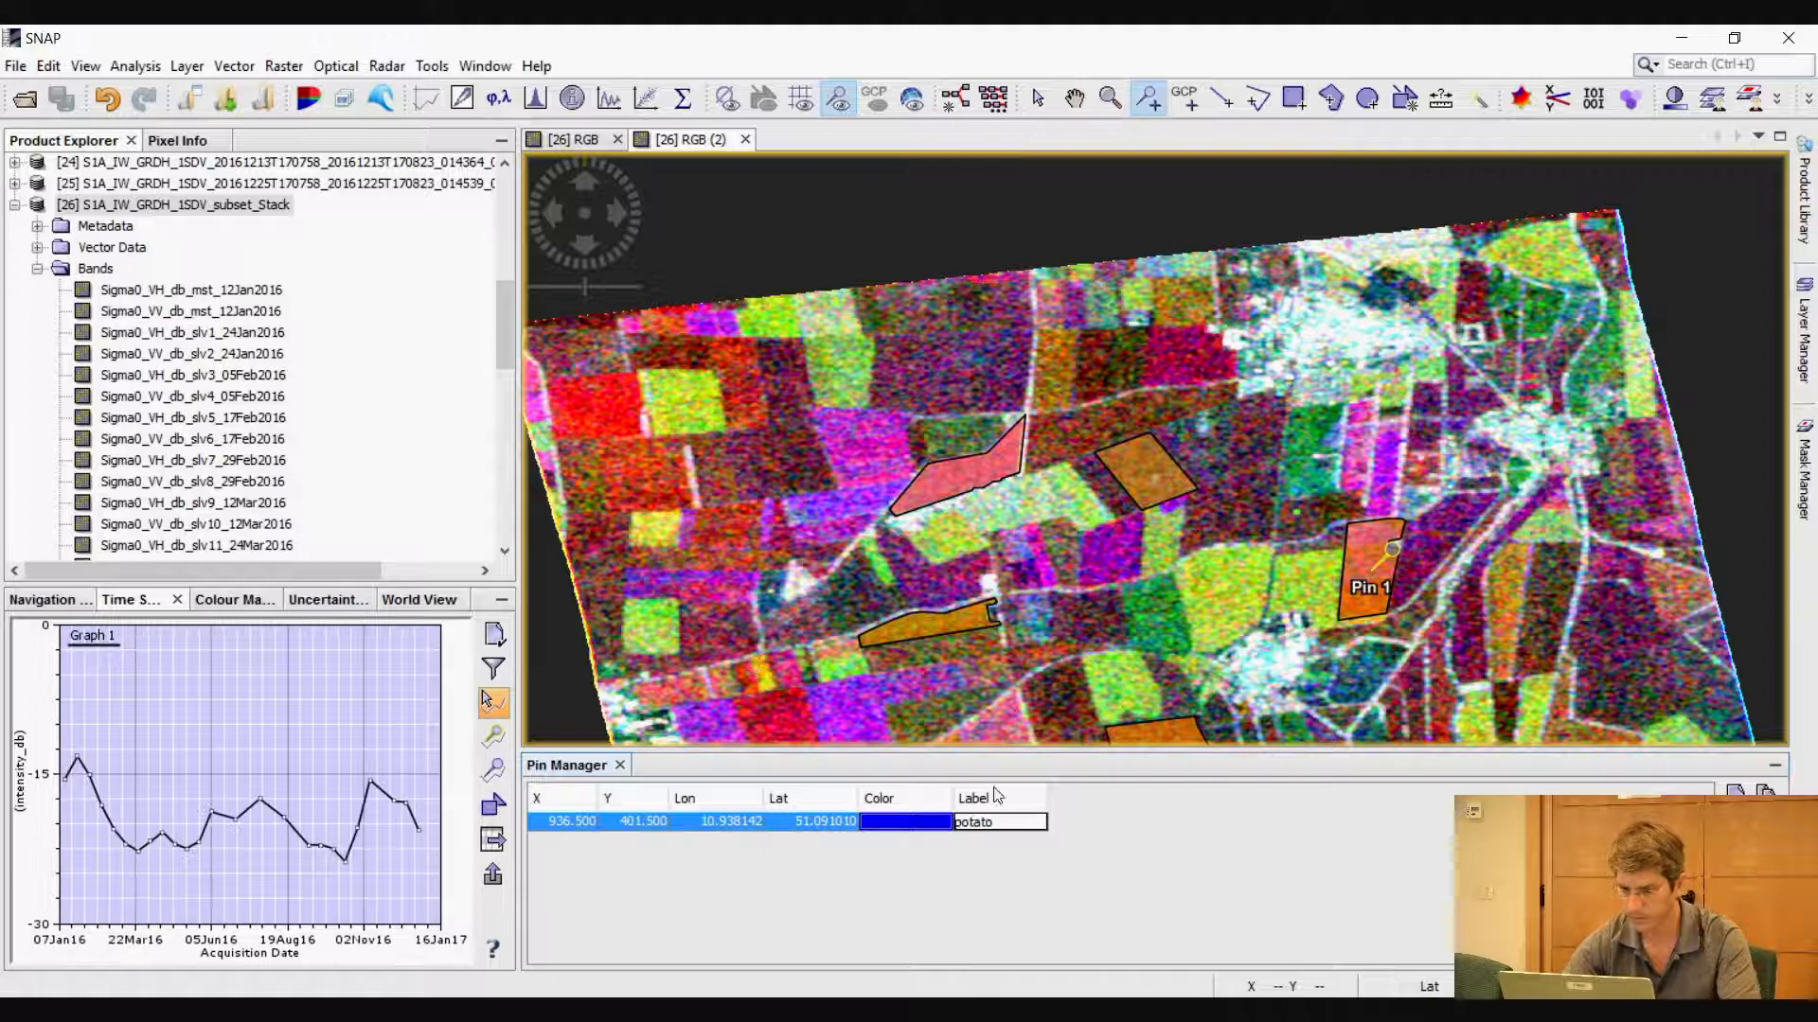
Add a yellow pin labelled "spring wheat" in the narrow, elongated outlined field southwest of the potato field
{"action": "left_click", "coordinate": [1803, 331]}
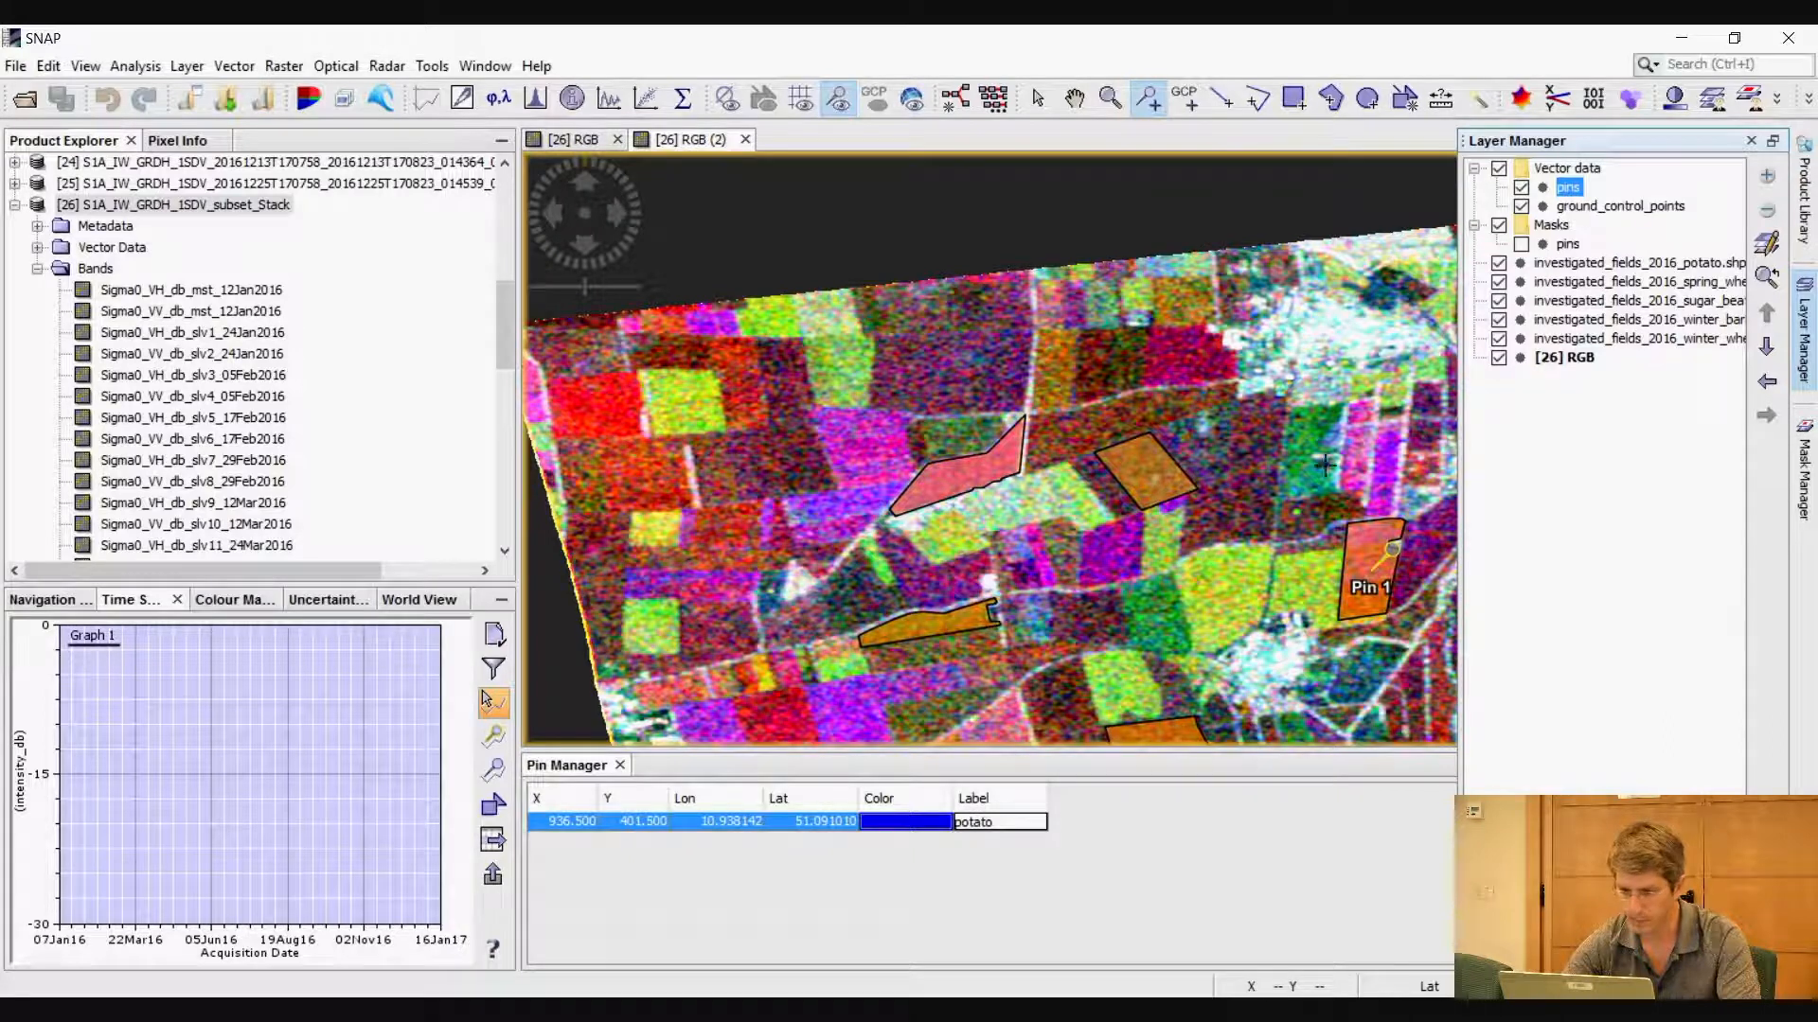
{"action": "left_click", "coordinate": [975, 603]}
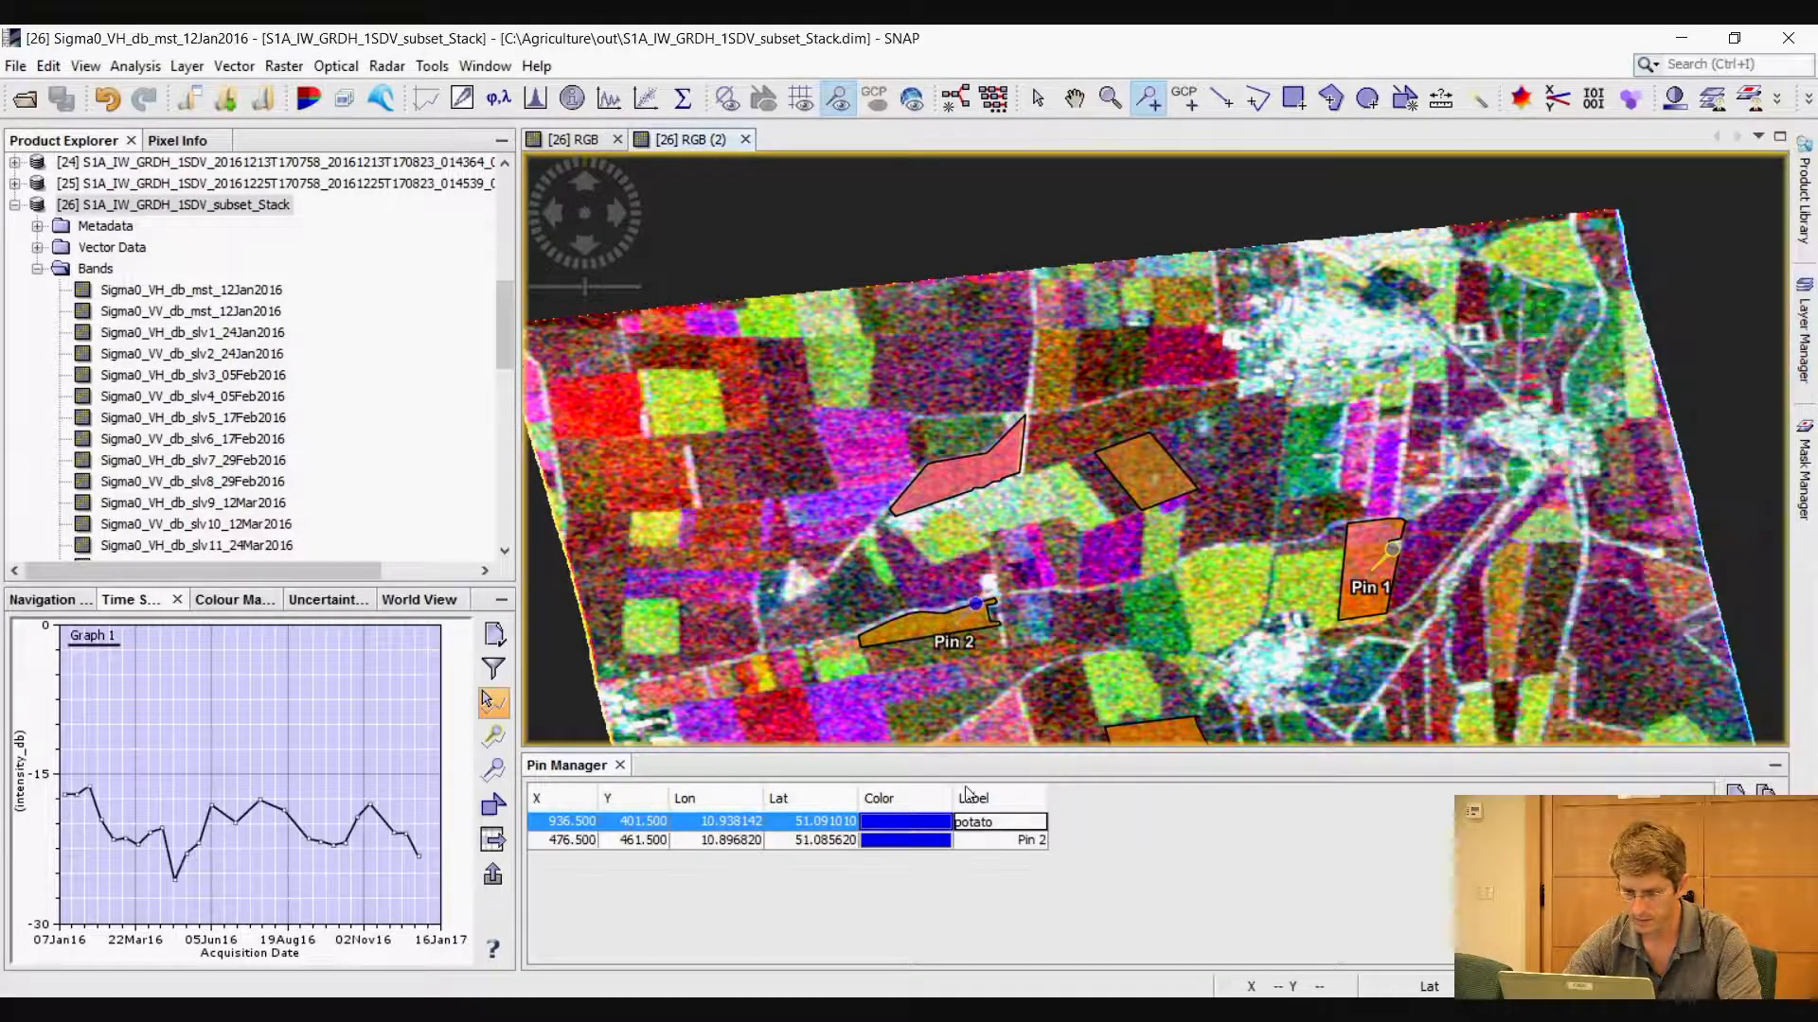
{"action": "left_click", "coordinate": [1013, 849]}
{"action": "double_click", "coordinate": [1013, 840]}
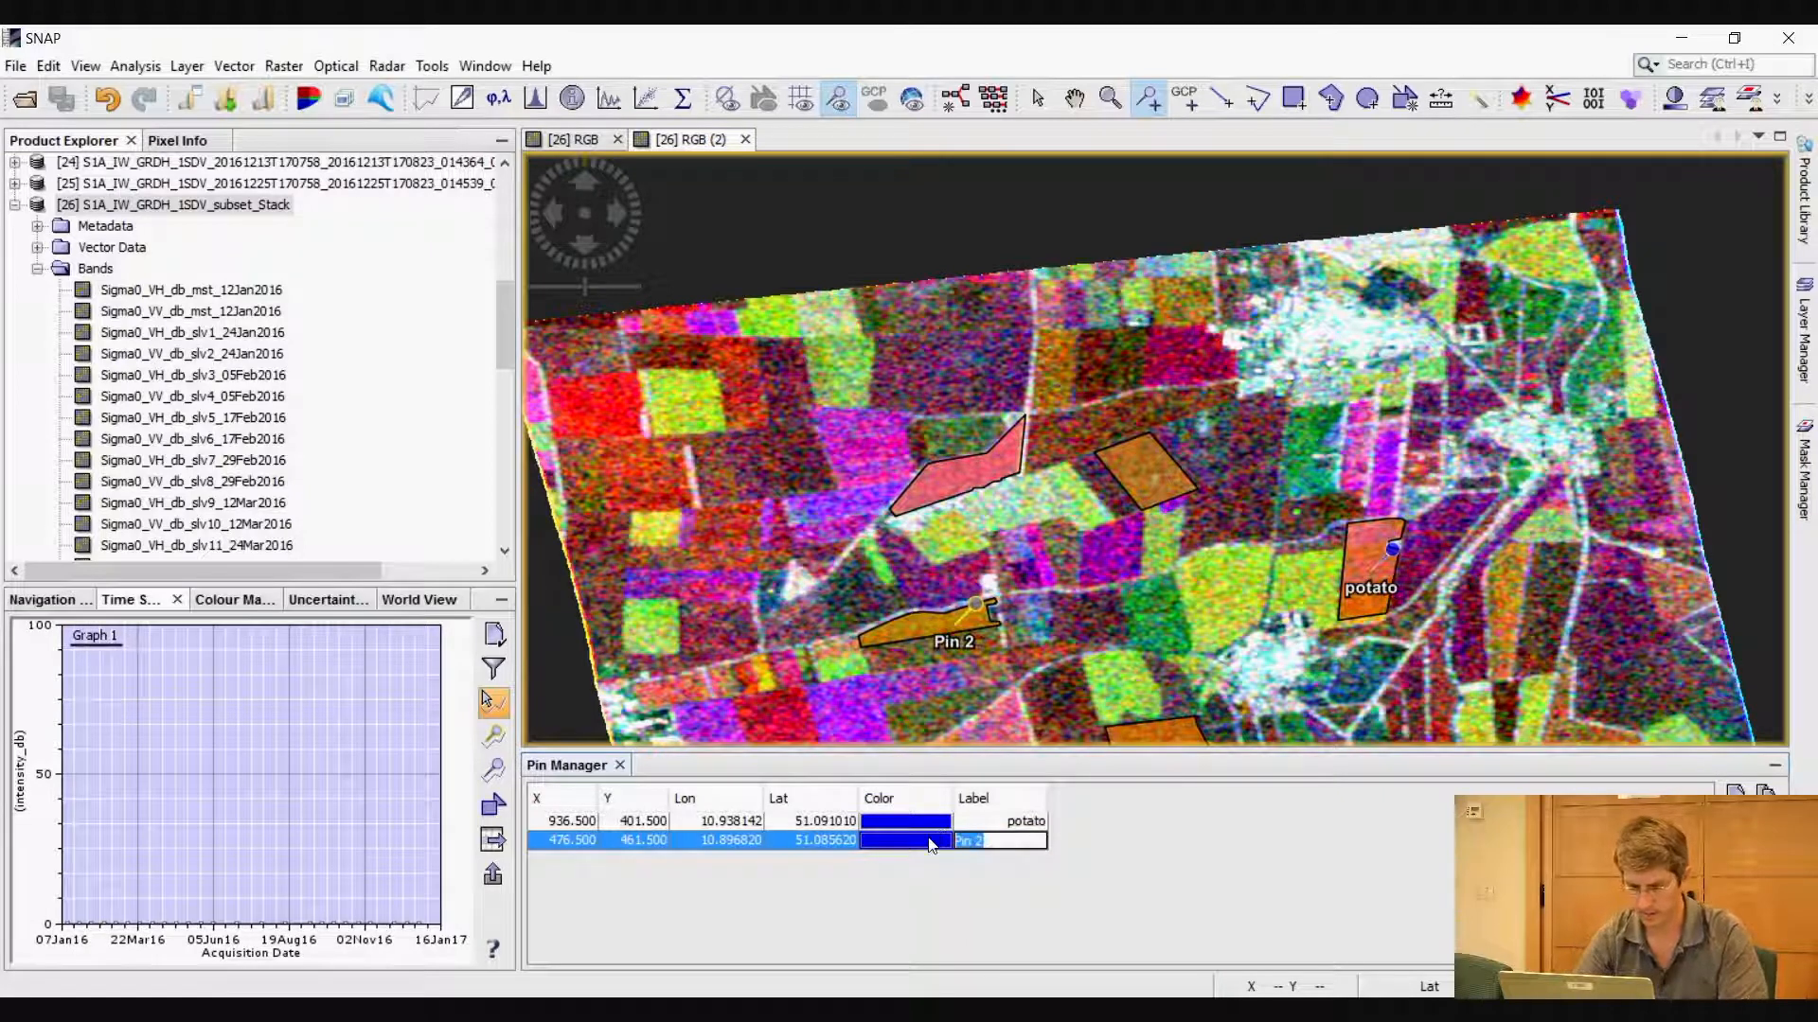
{"action": "type", "text": "spring"}
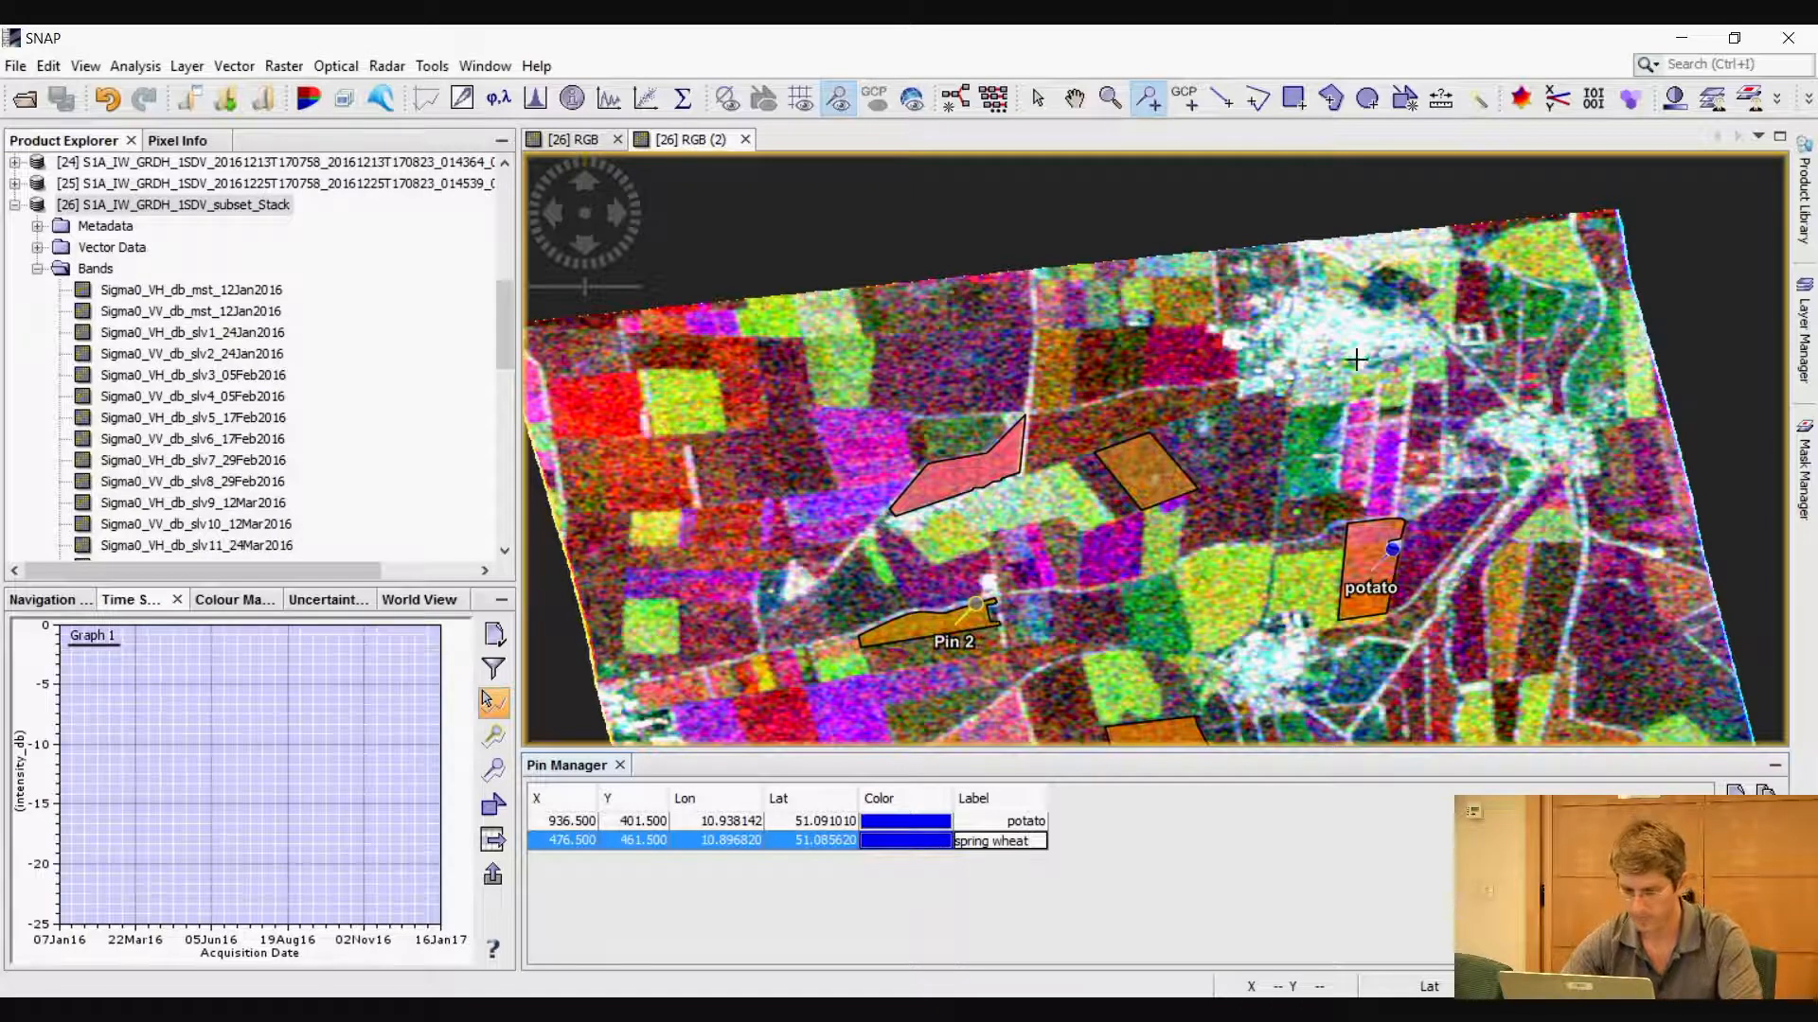
{"action": "left_click", "coordinate": [935, 841]}
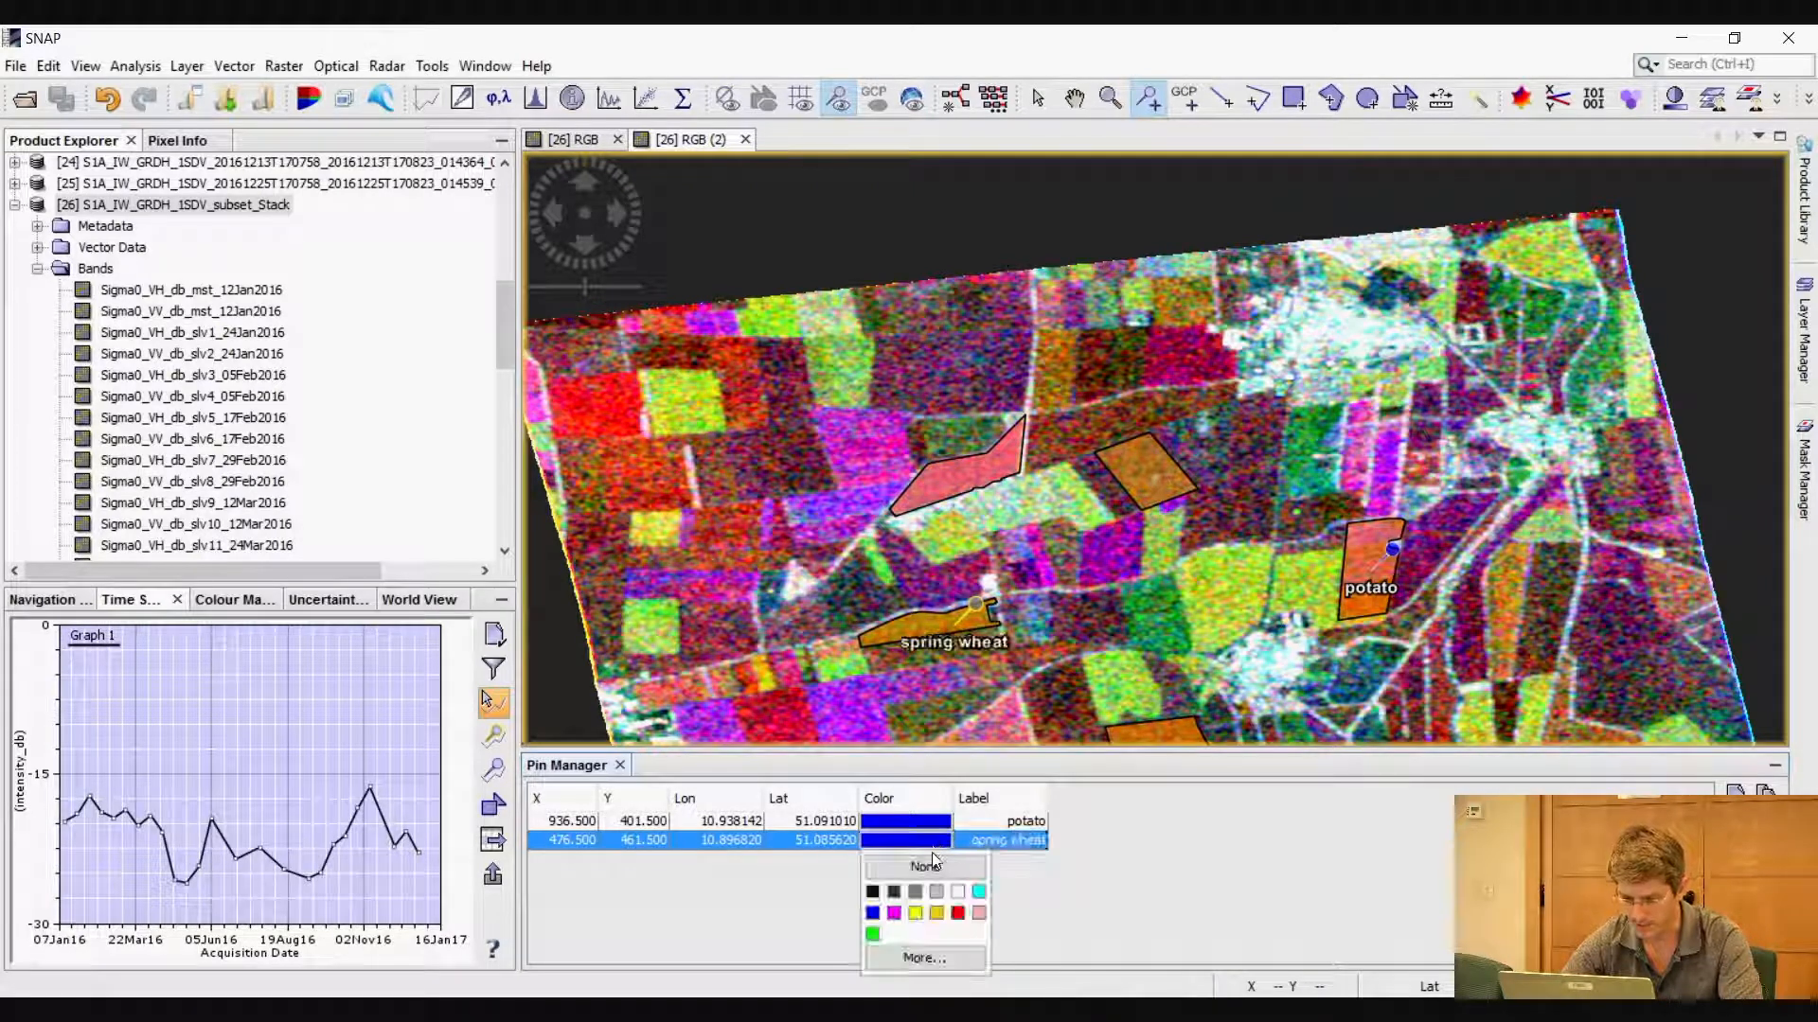
{"action": "left_click", "coordinate": [916, 913]}
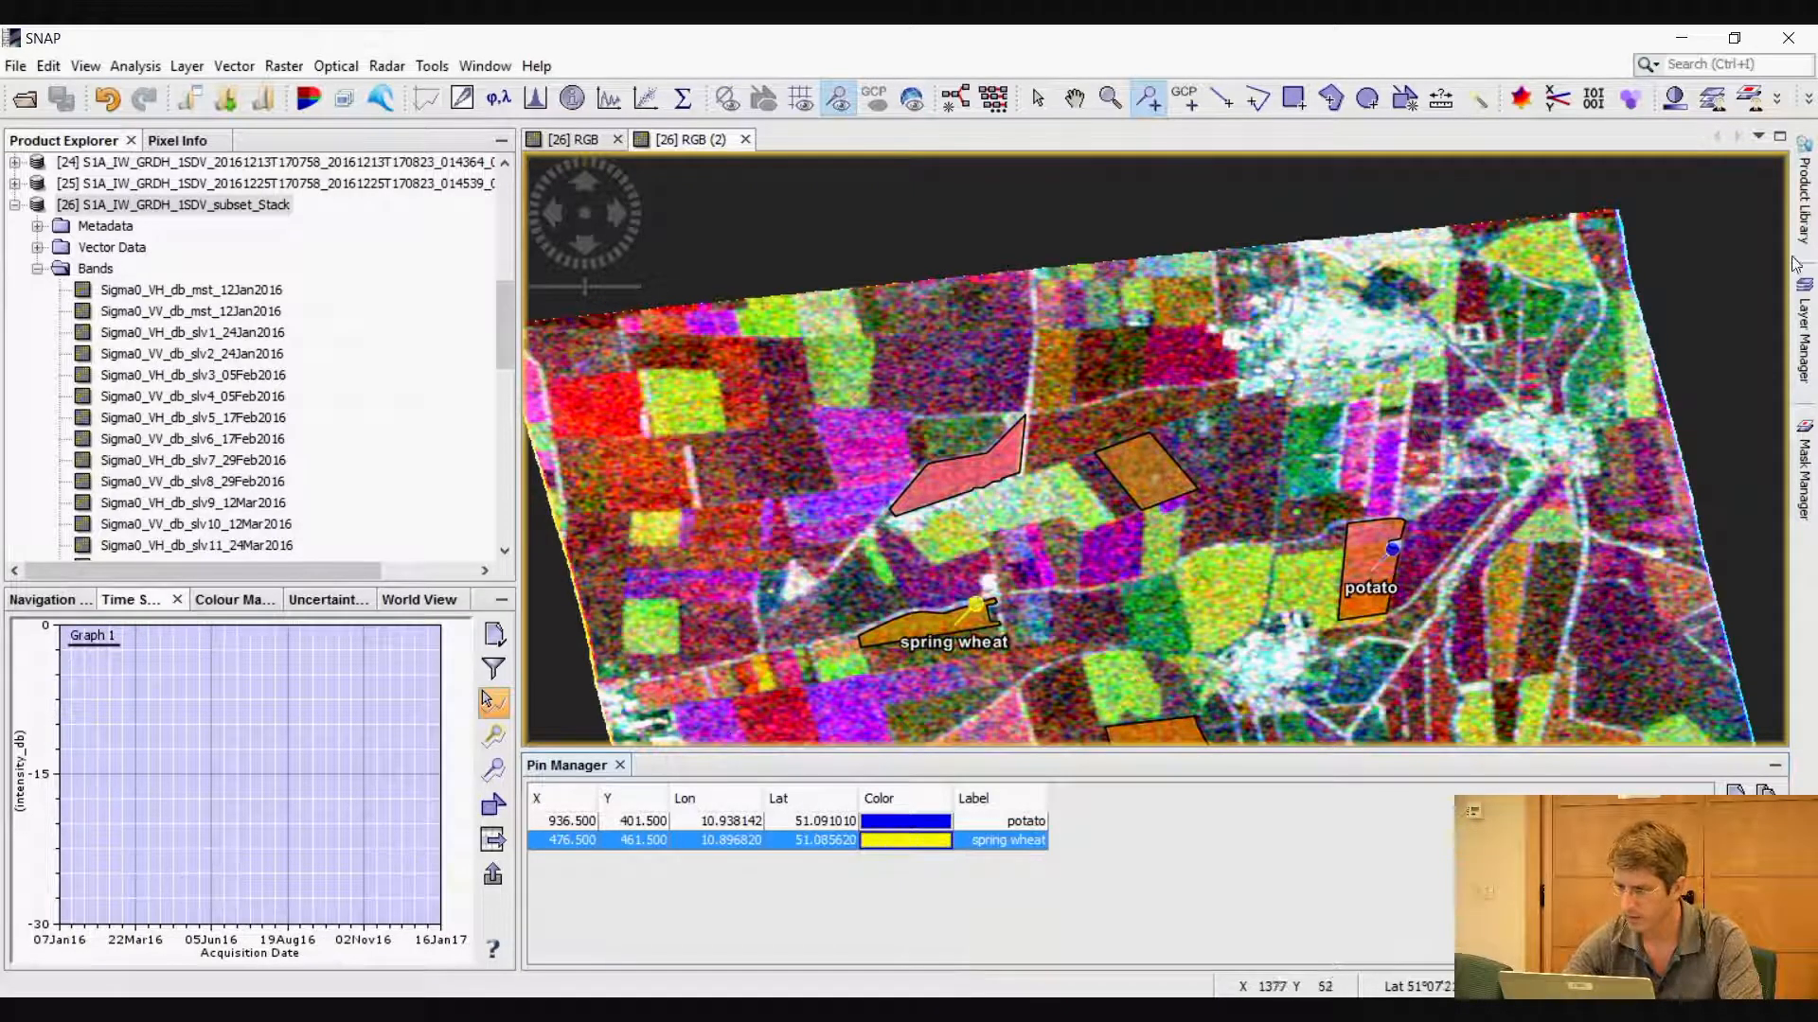
Identify the sugar beet field by toggling its layer and add a red pin labelled "sugar beat" in that pink field
{"action": "left_click", "coordinate": [1805, 317]}
{"action": "left_click", "coordinate": [1499, 300]}
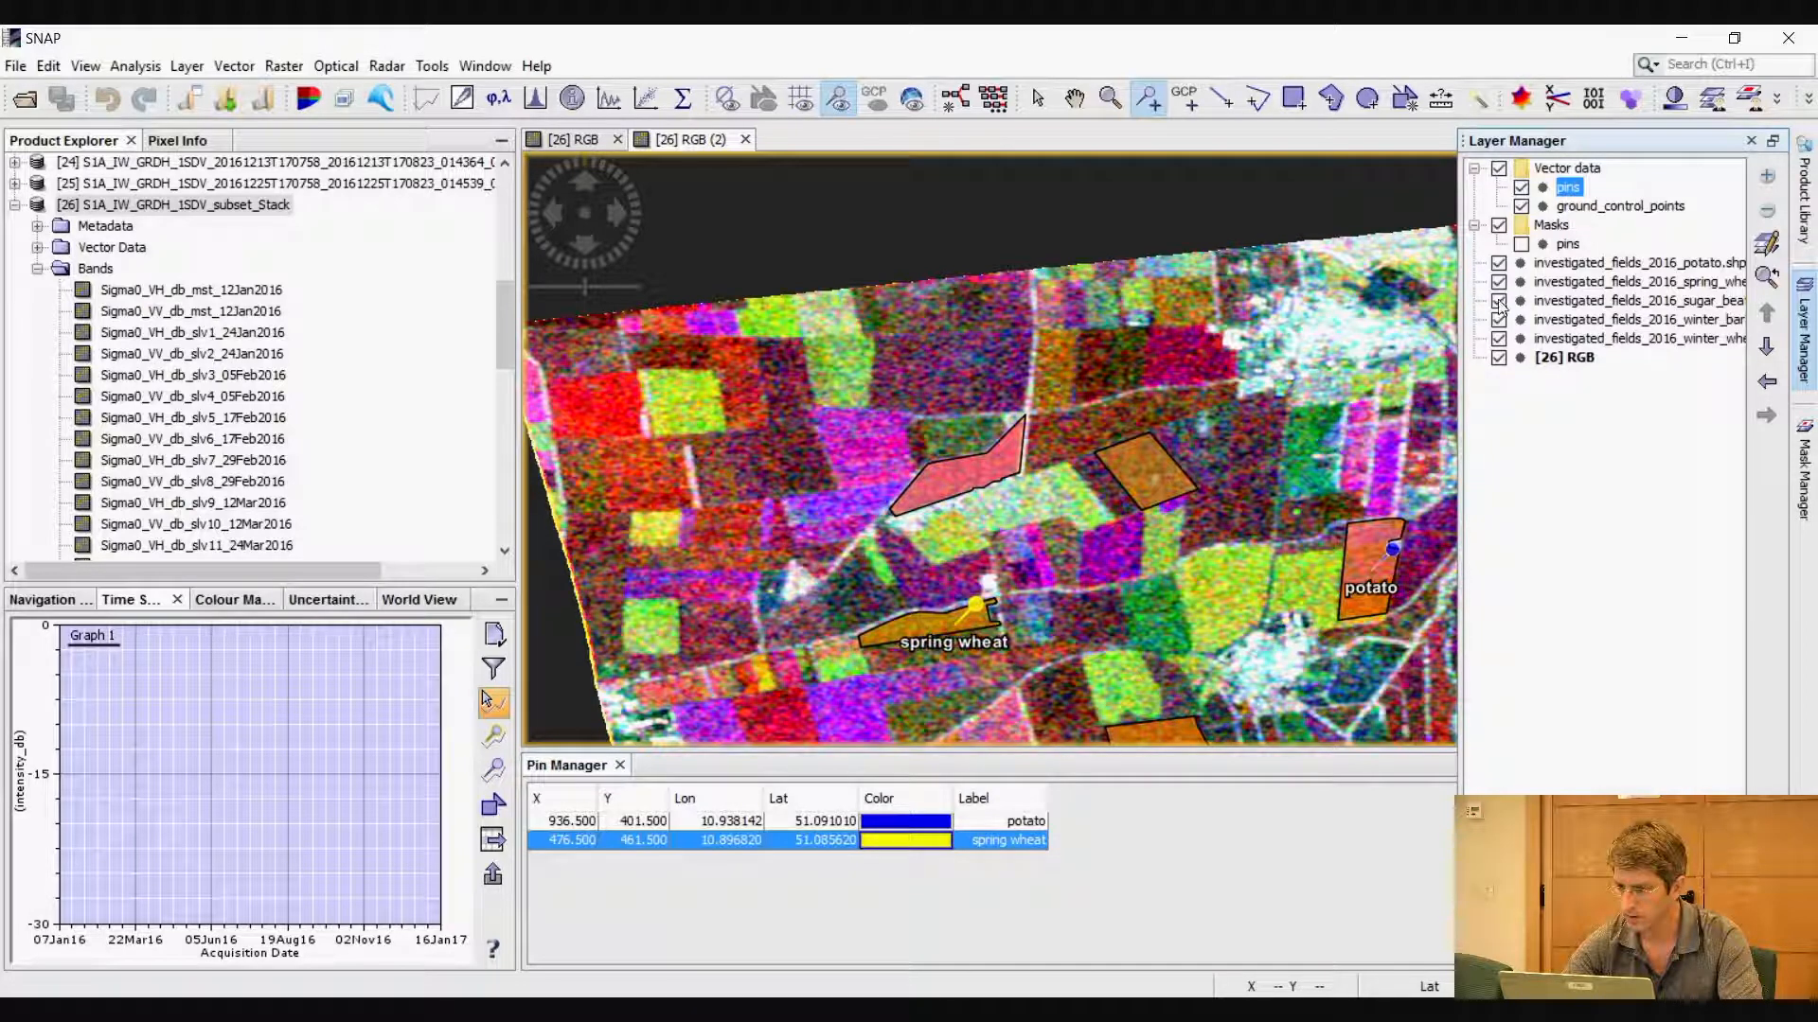
{"action": "left_click", "coordinate": [1499, 300]}
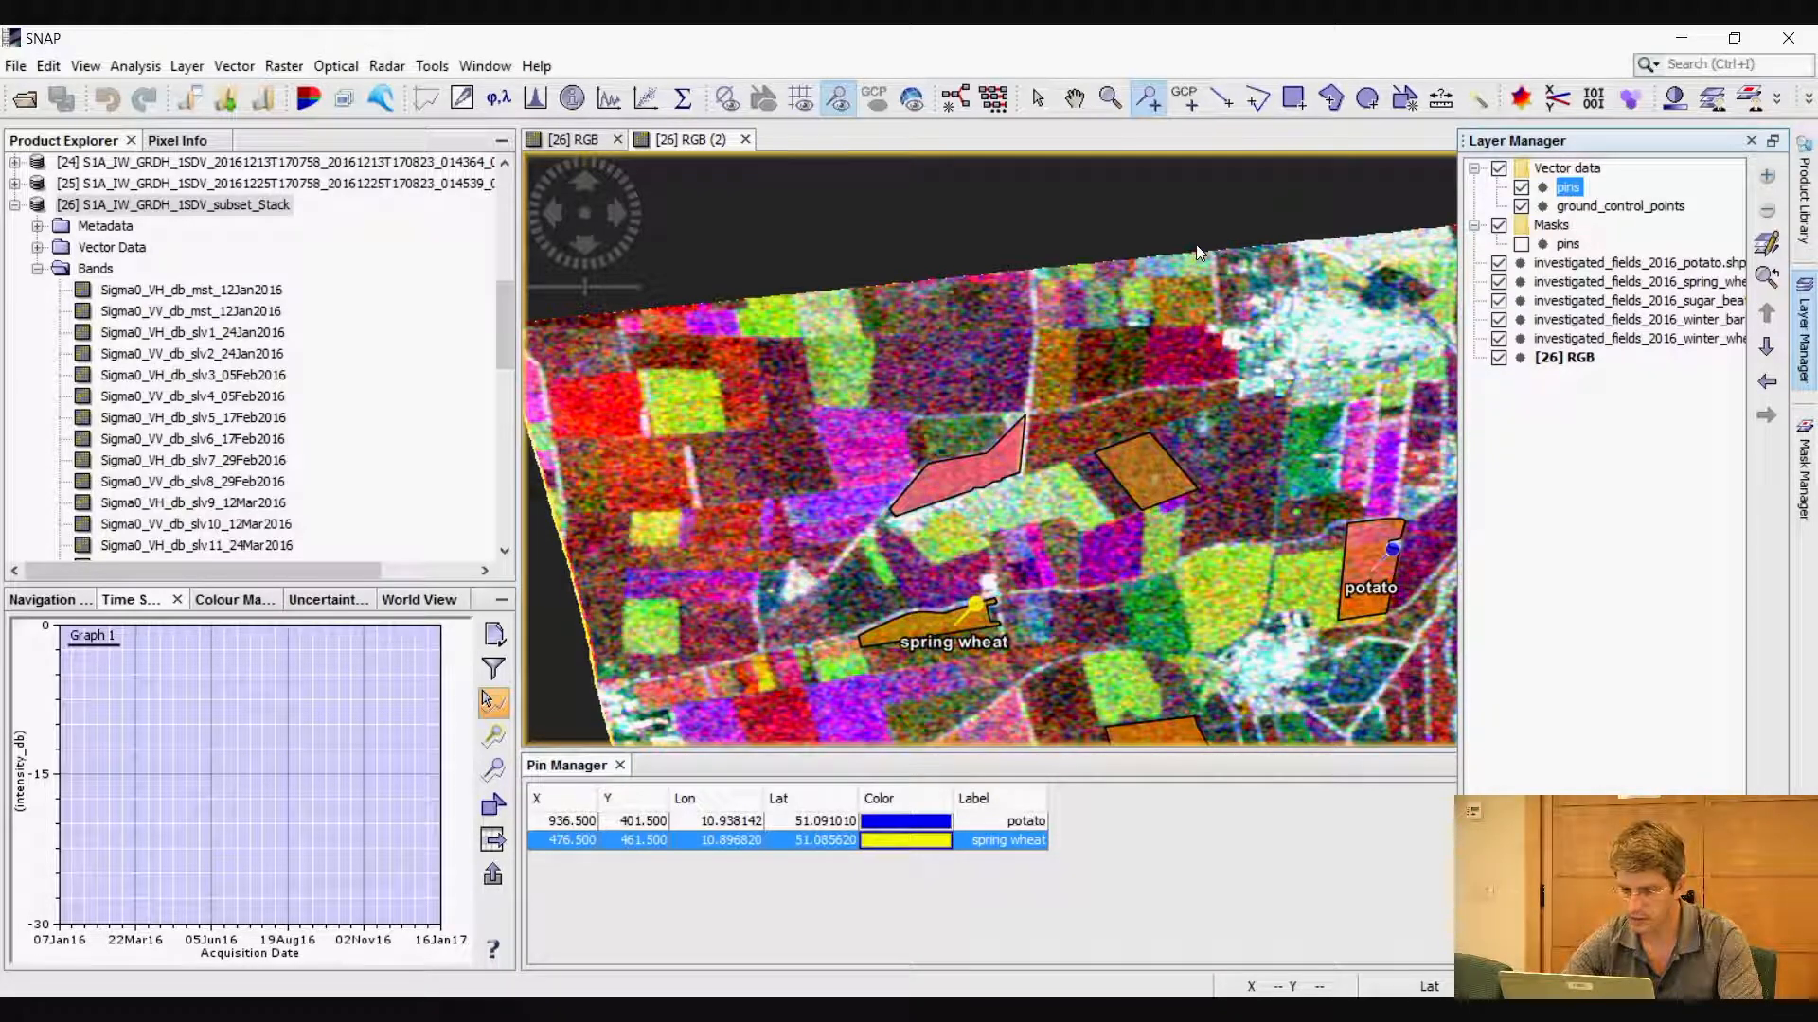
{"action": "left_click", "coordinate": [1000, 451]}
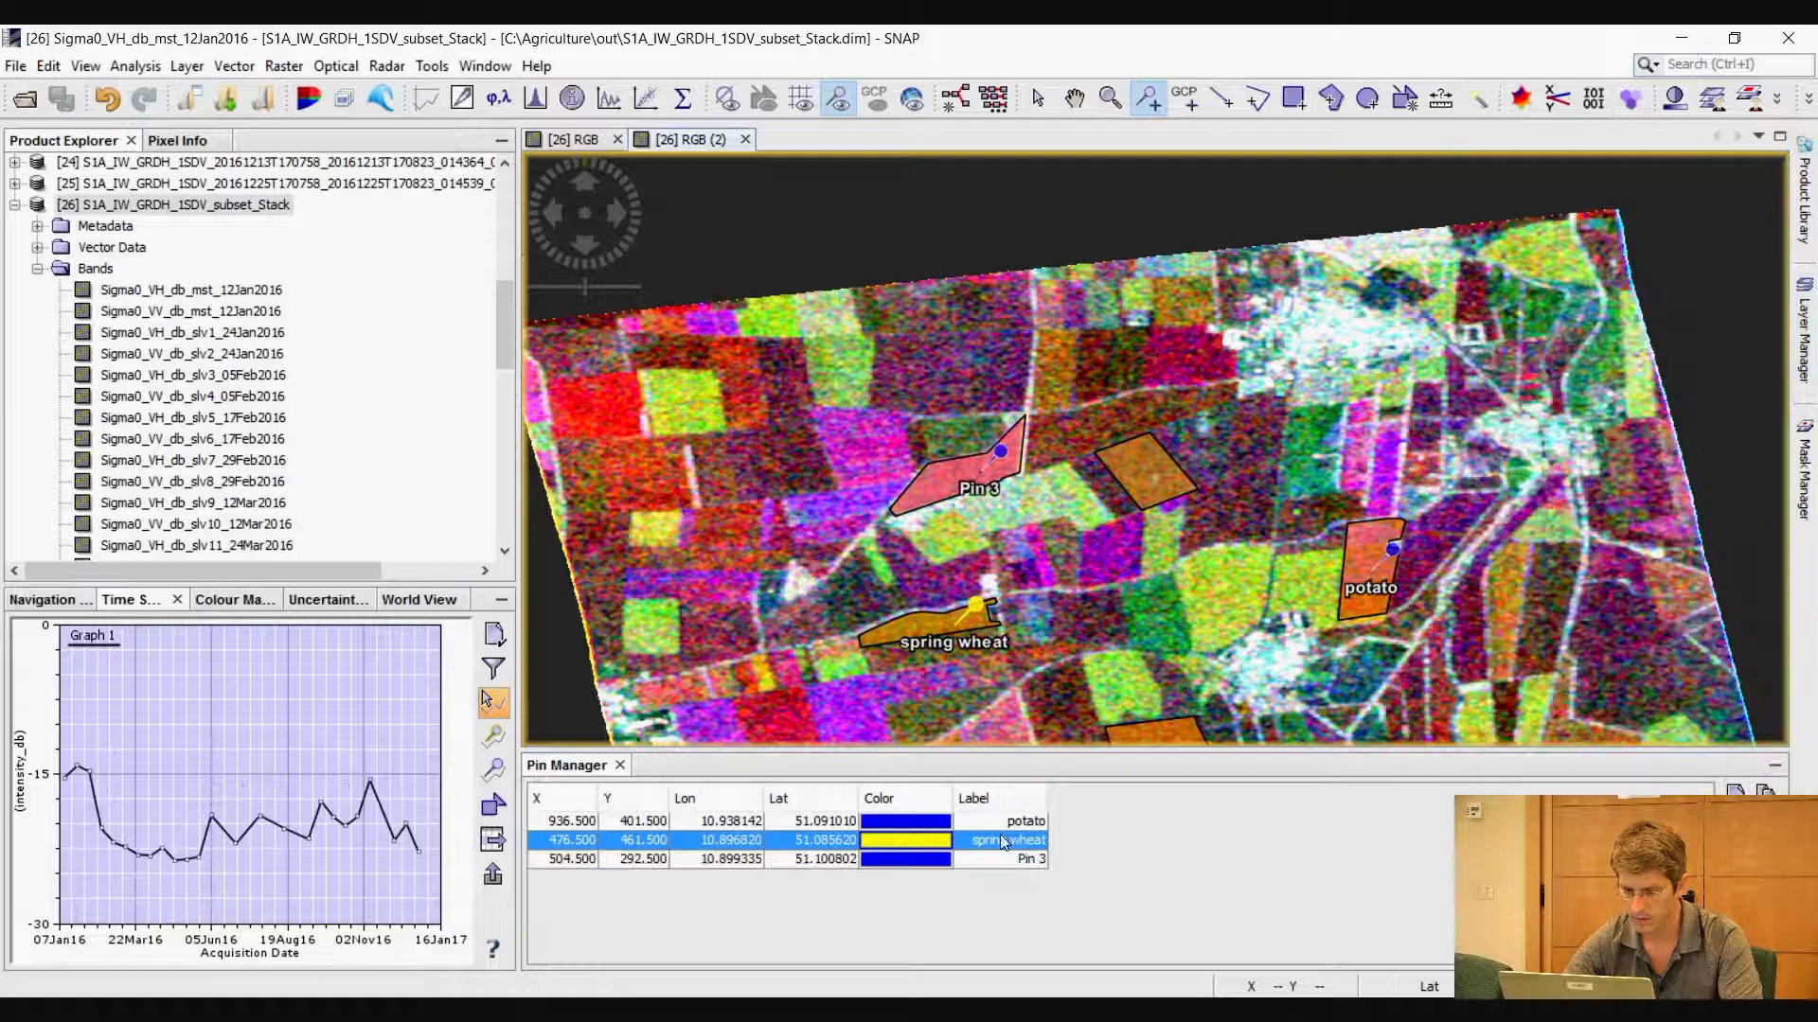
{"action": "double_click", "coordinate": [1009, 859]}
{"action": "key", "text": "ctrl+a"}
{"action": "type", "text": "sugar"}
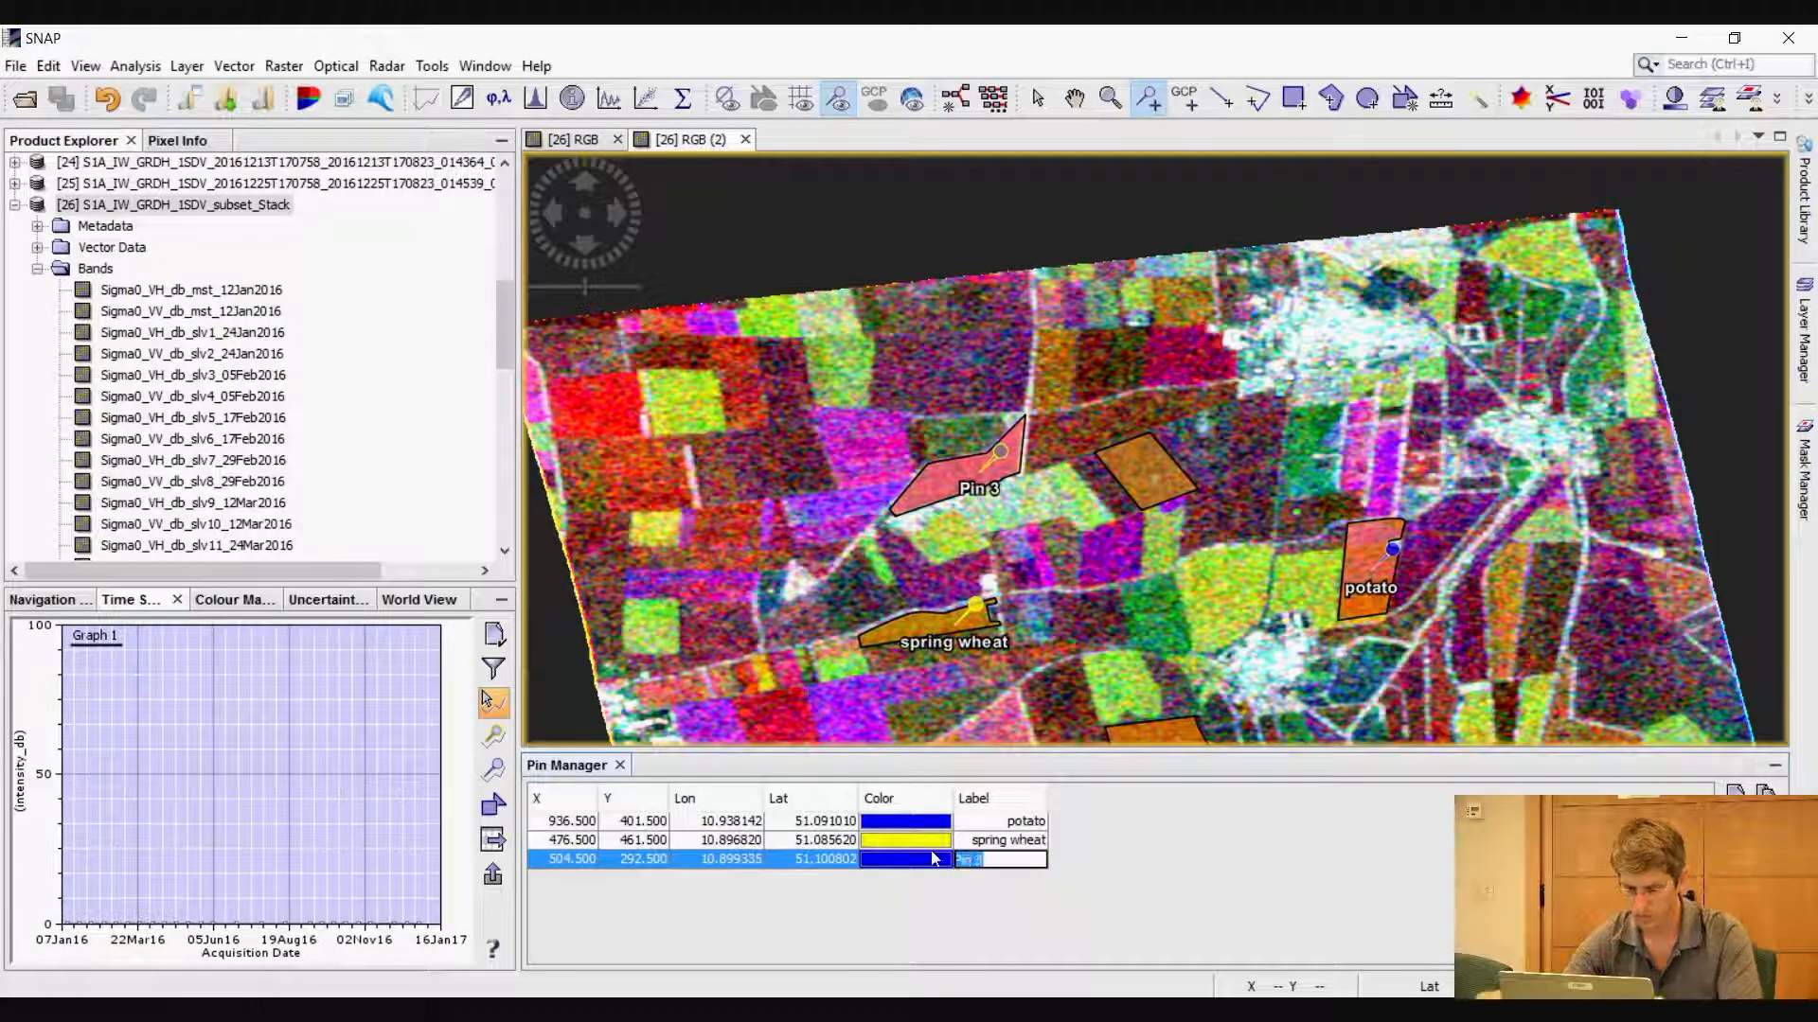
{"action": "type", "text": " beat"}
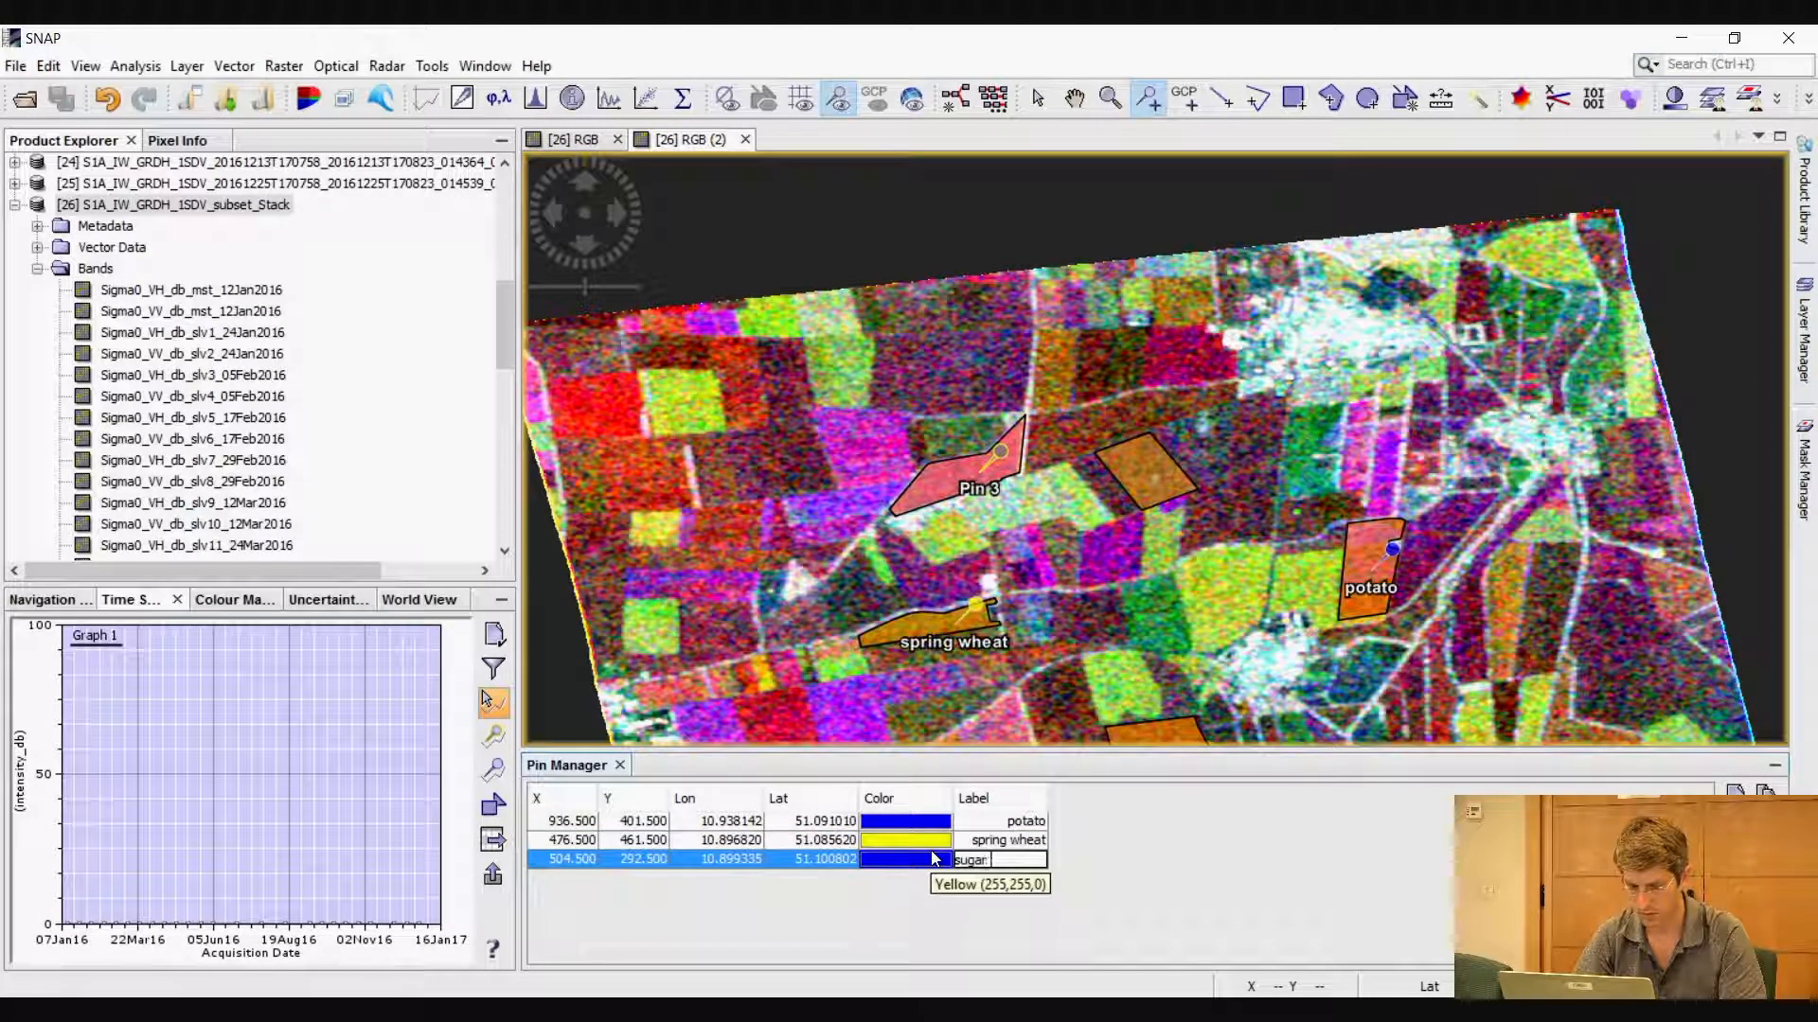
{"action": "left_click", "coordinate": [929, 850]}
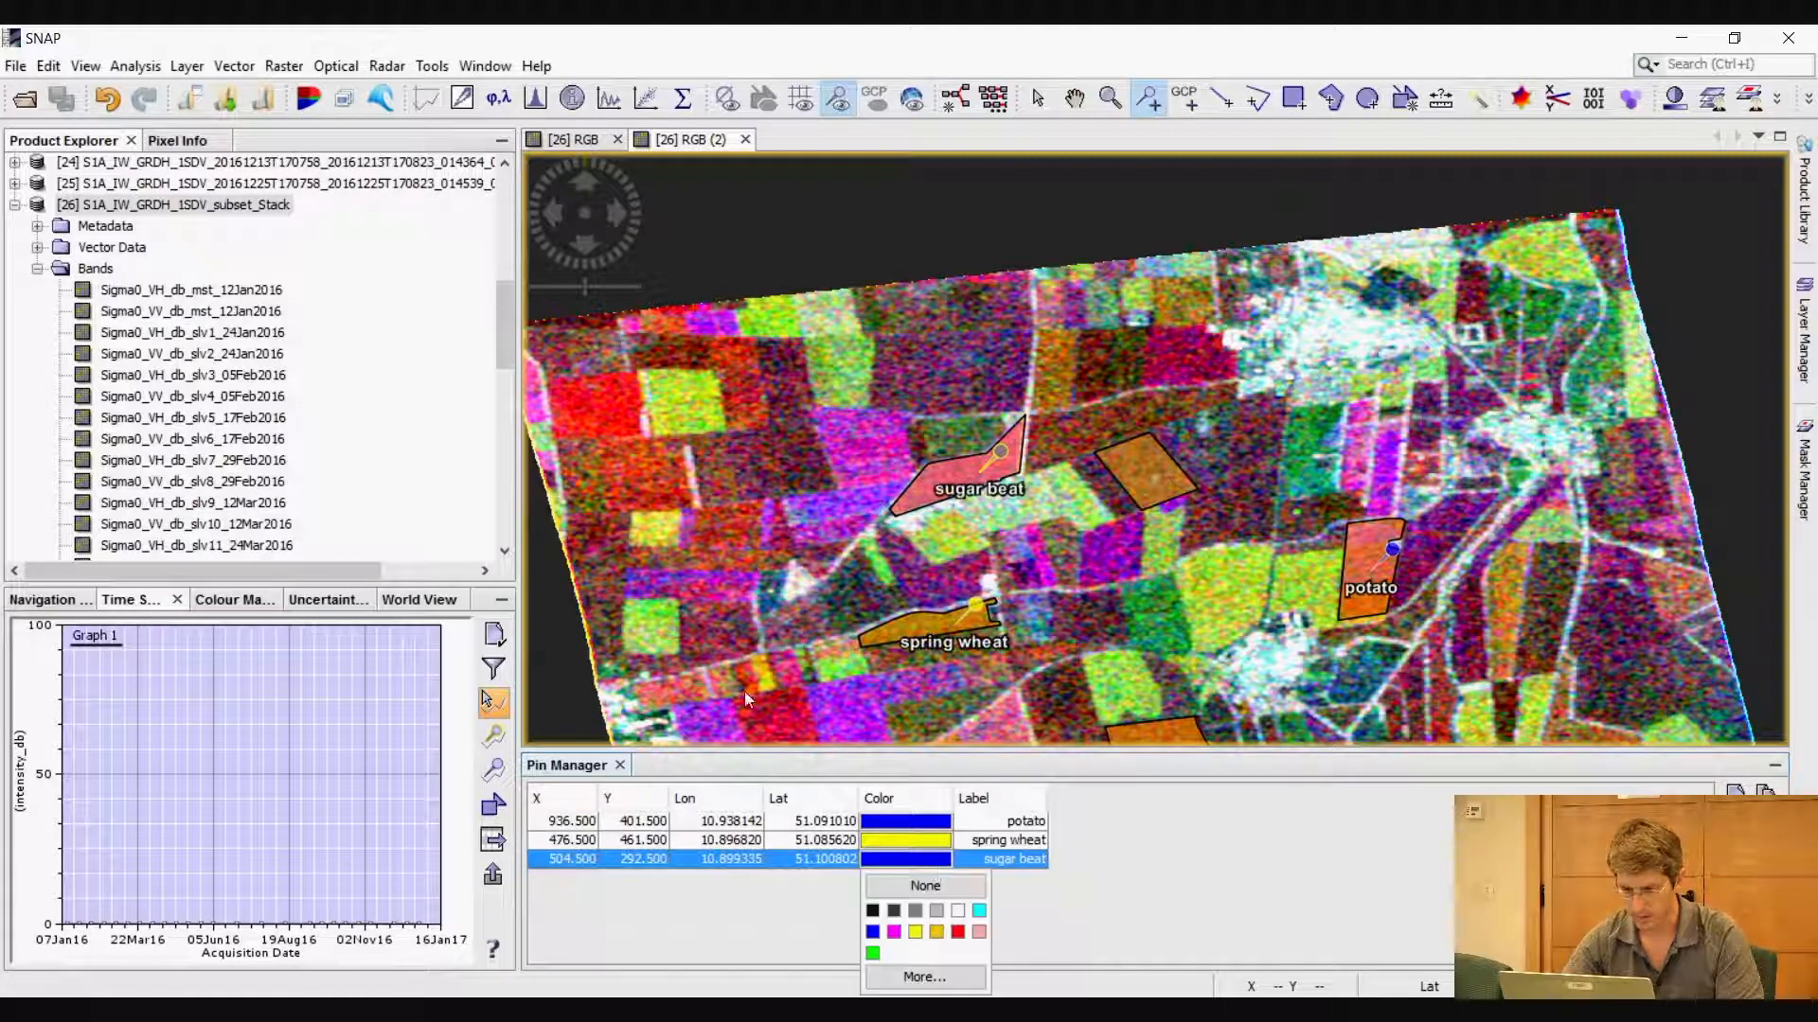
{"action": "left_click", "coordinate": [958, 935]}
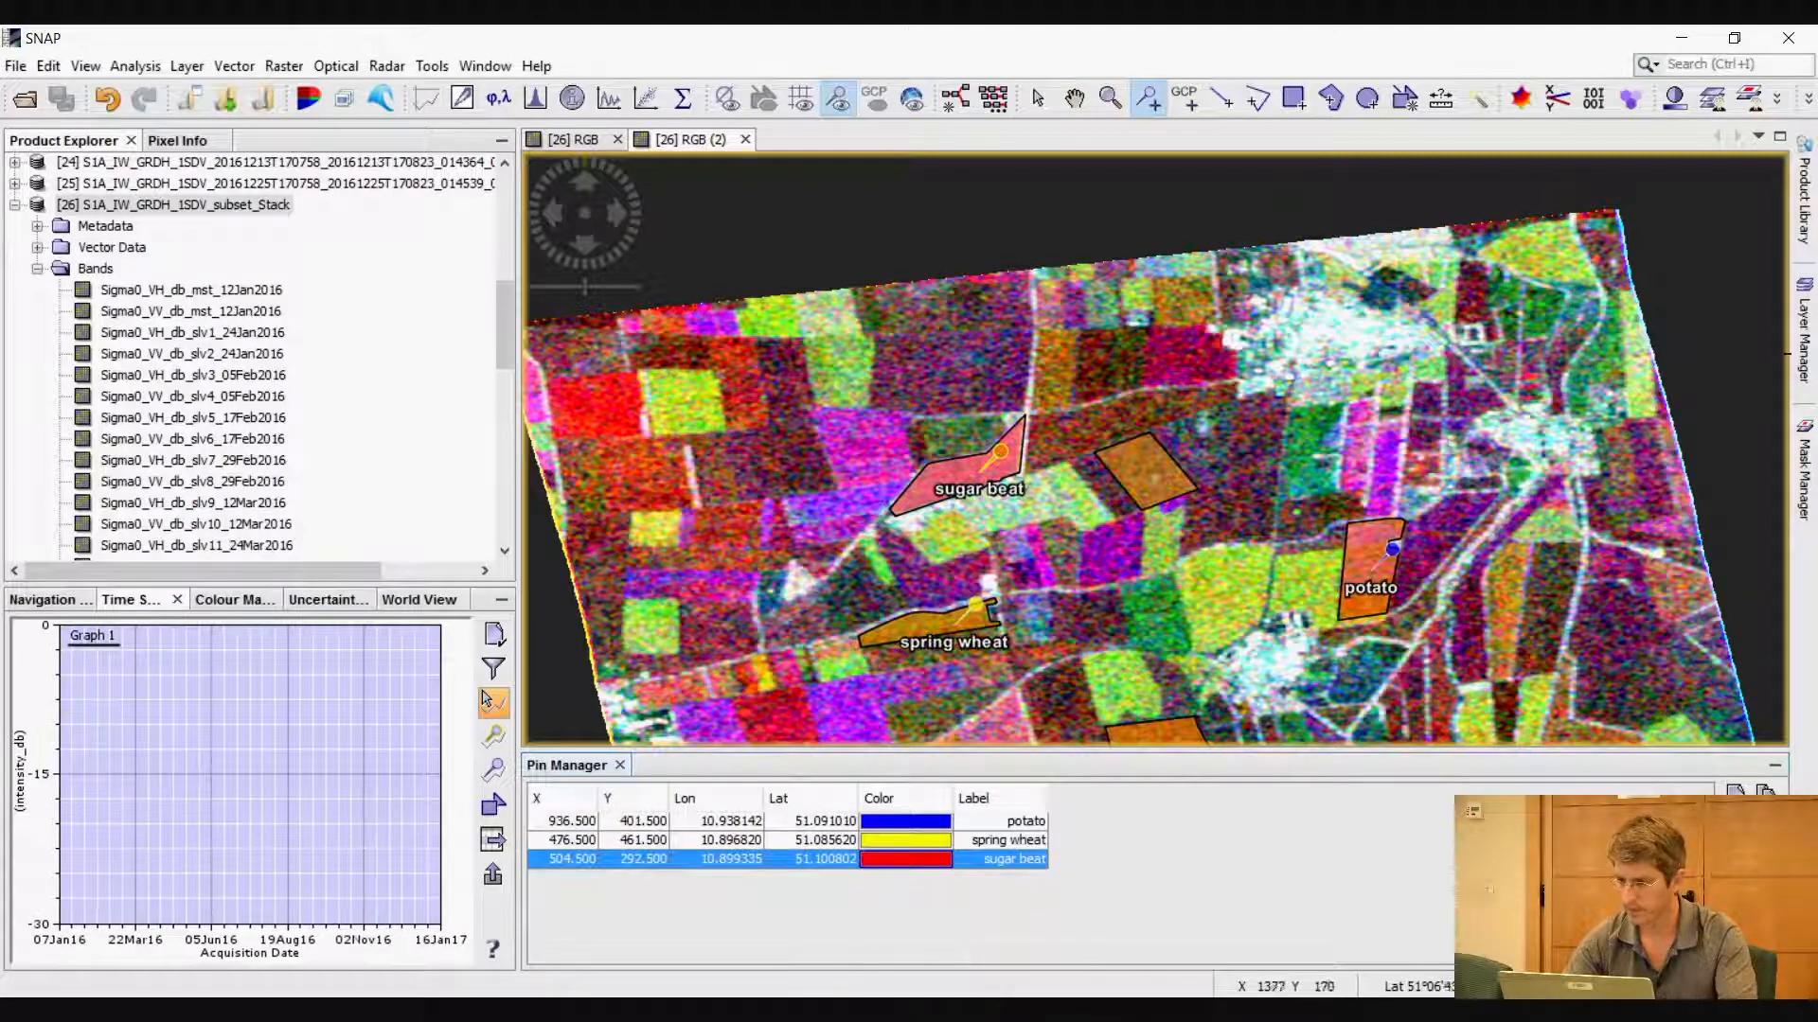
Identify the winter barley field by its layer and place a pin labelled "winter barley" in that southernmost visible outlined field
{"action": "left_click", "coordinate": [1803, 331]}
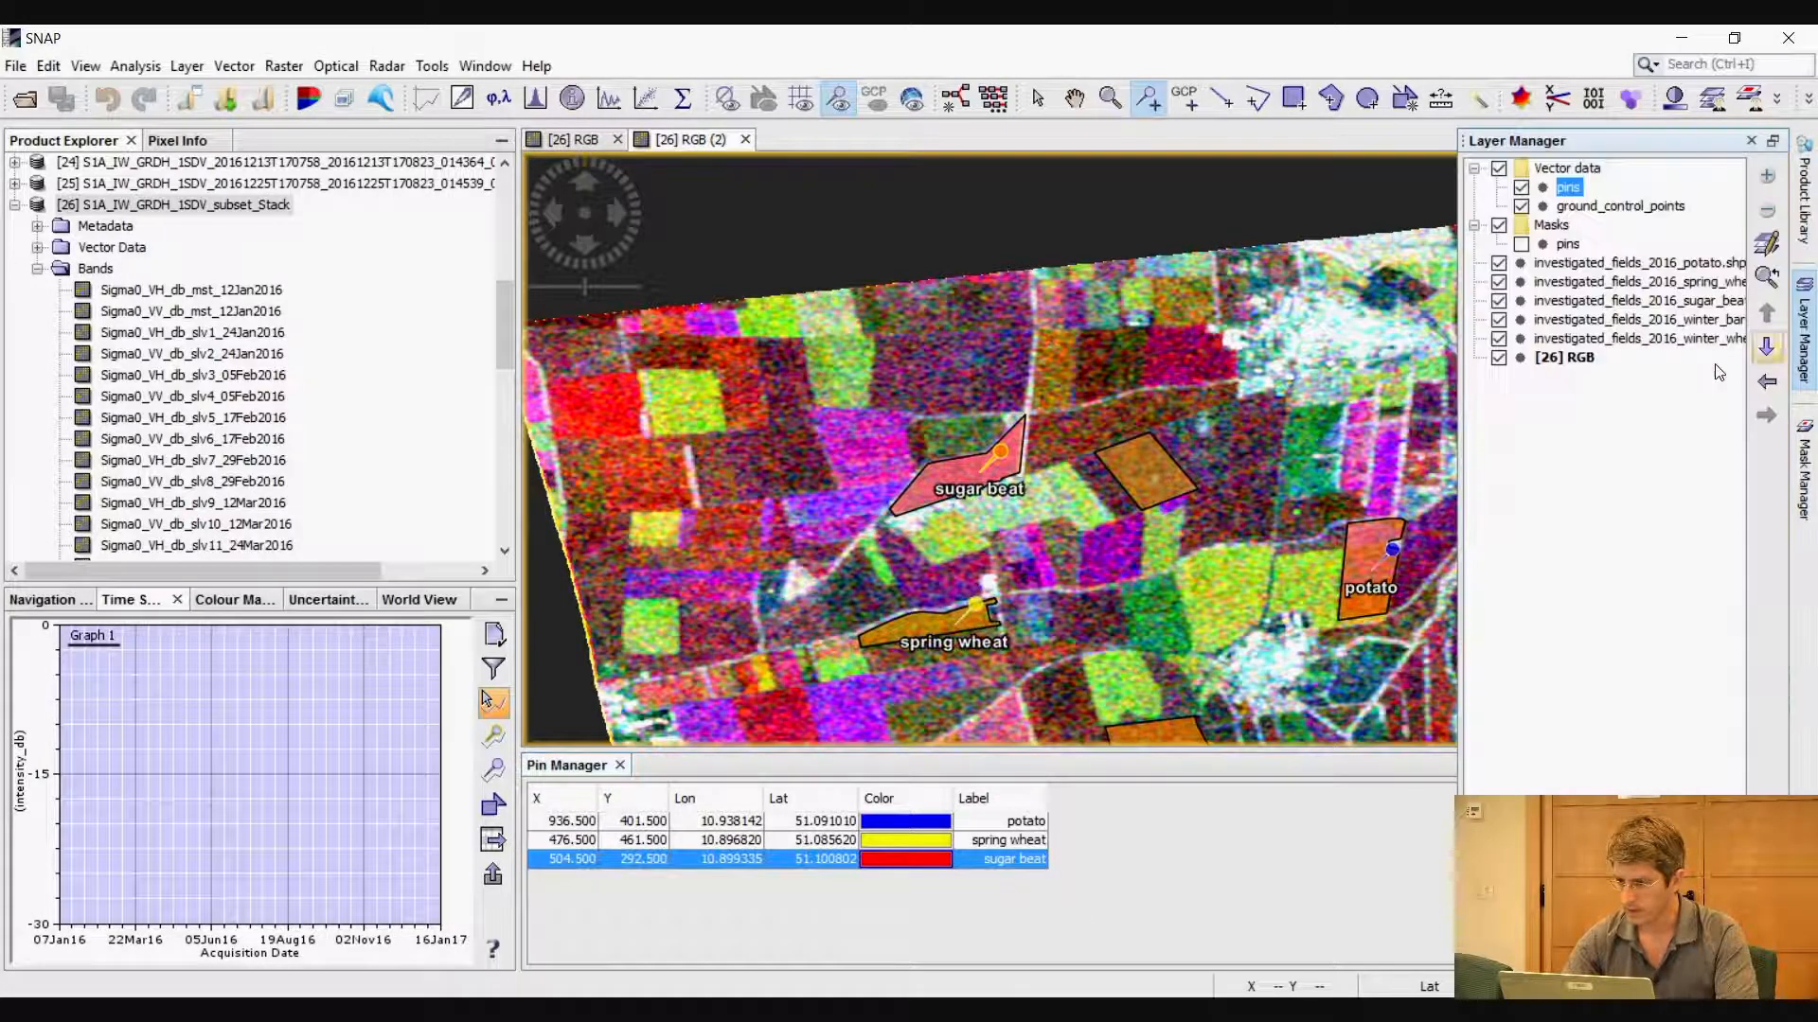
{"action": "left_click", "coordinate": [1499, 320]}
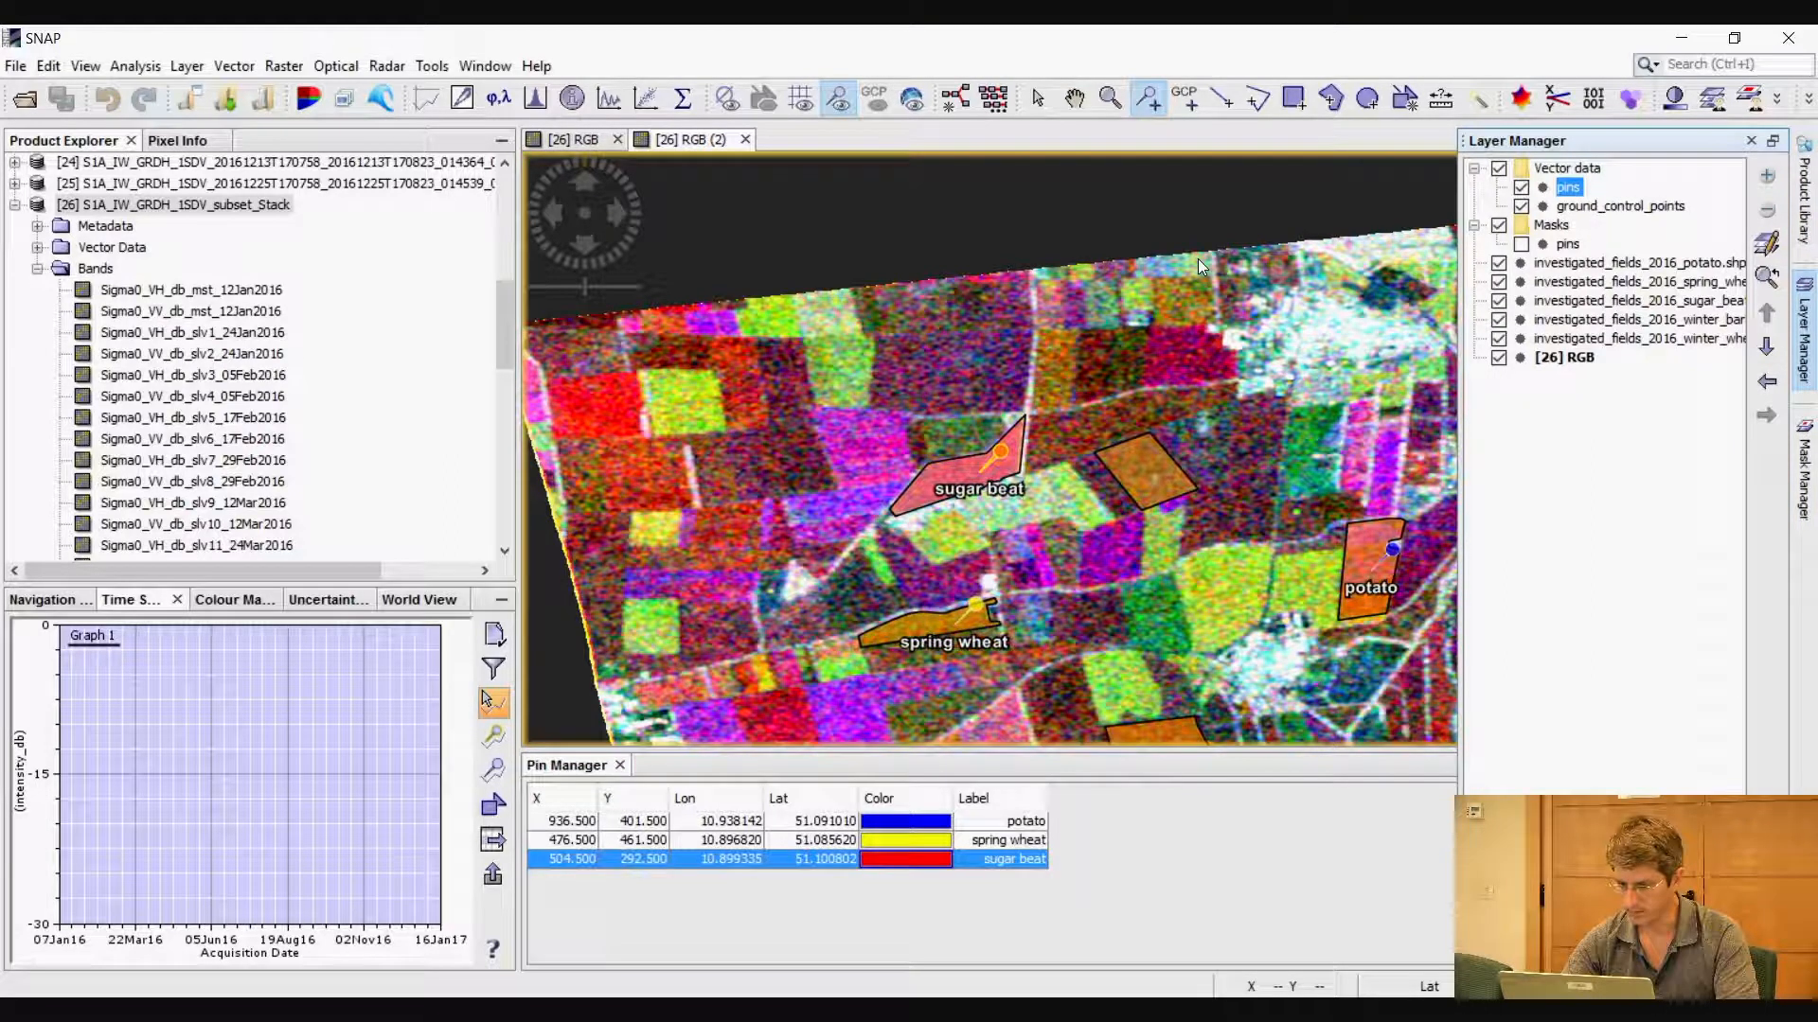
{"action": "left_click", "coordinate": [936, 595]}
{"action": "left_click", "coordinate": [1191, 716]}
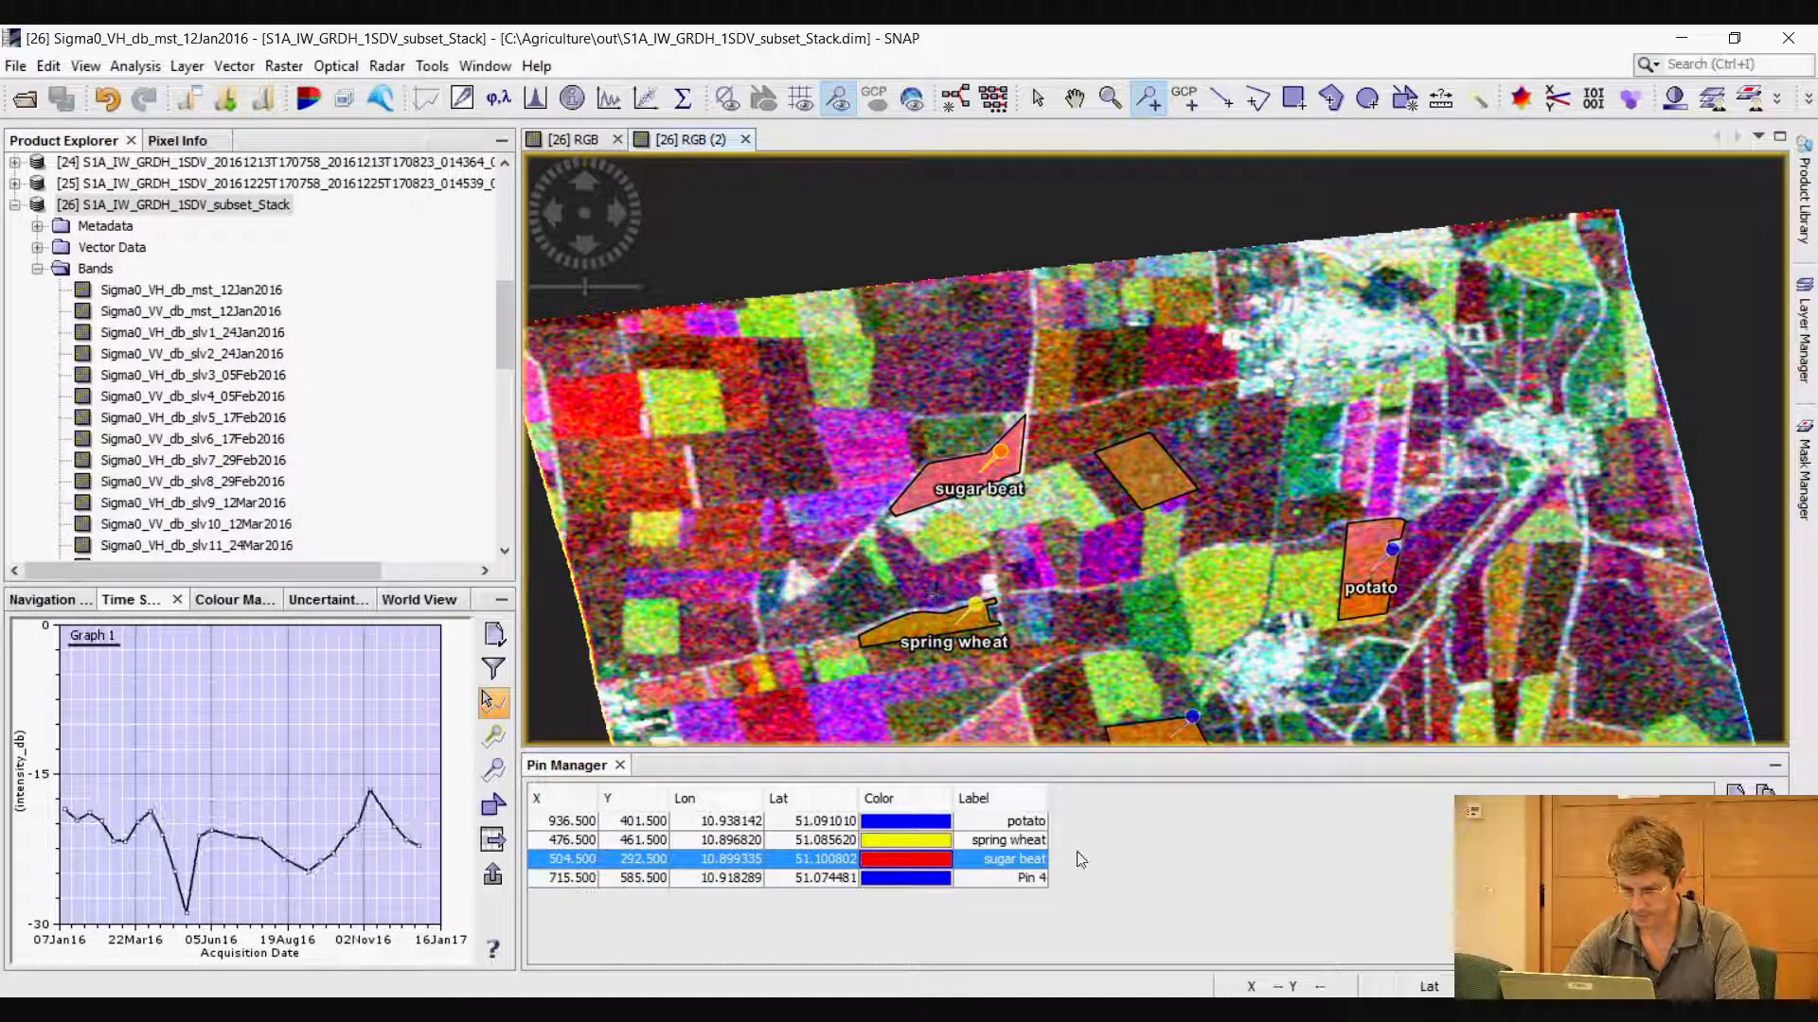
{"action": "left_click", "coordinate": [1009, 878]}
{"action": "double_click", "coordinate": [1004, 878]}
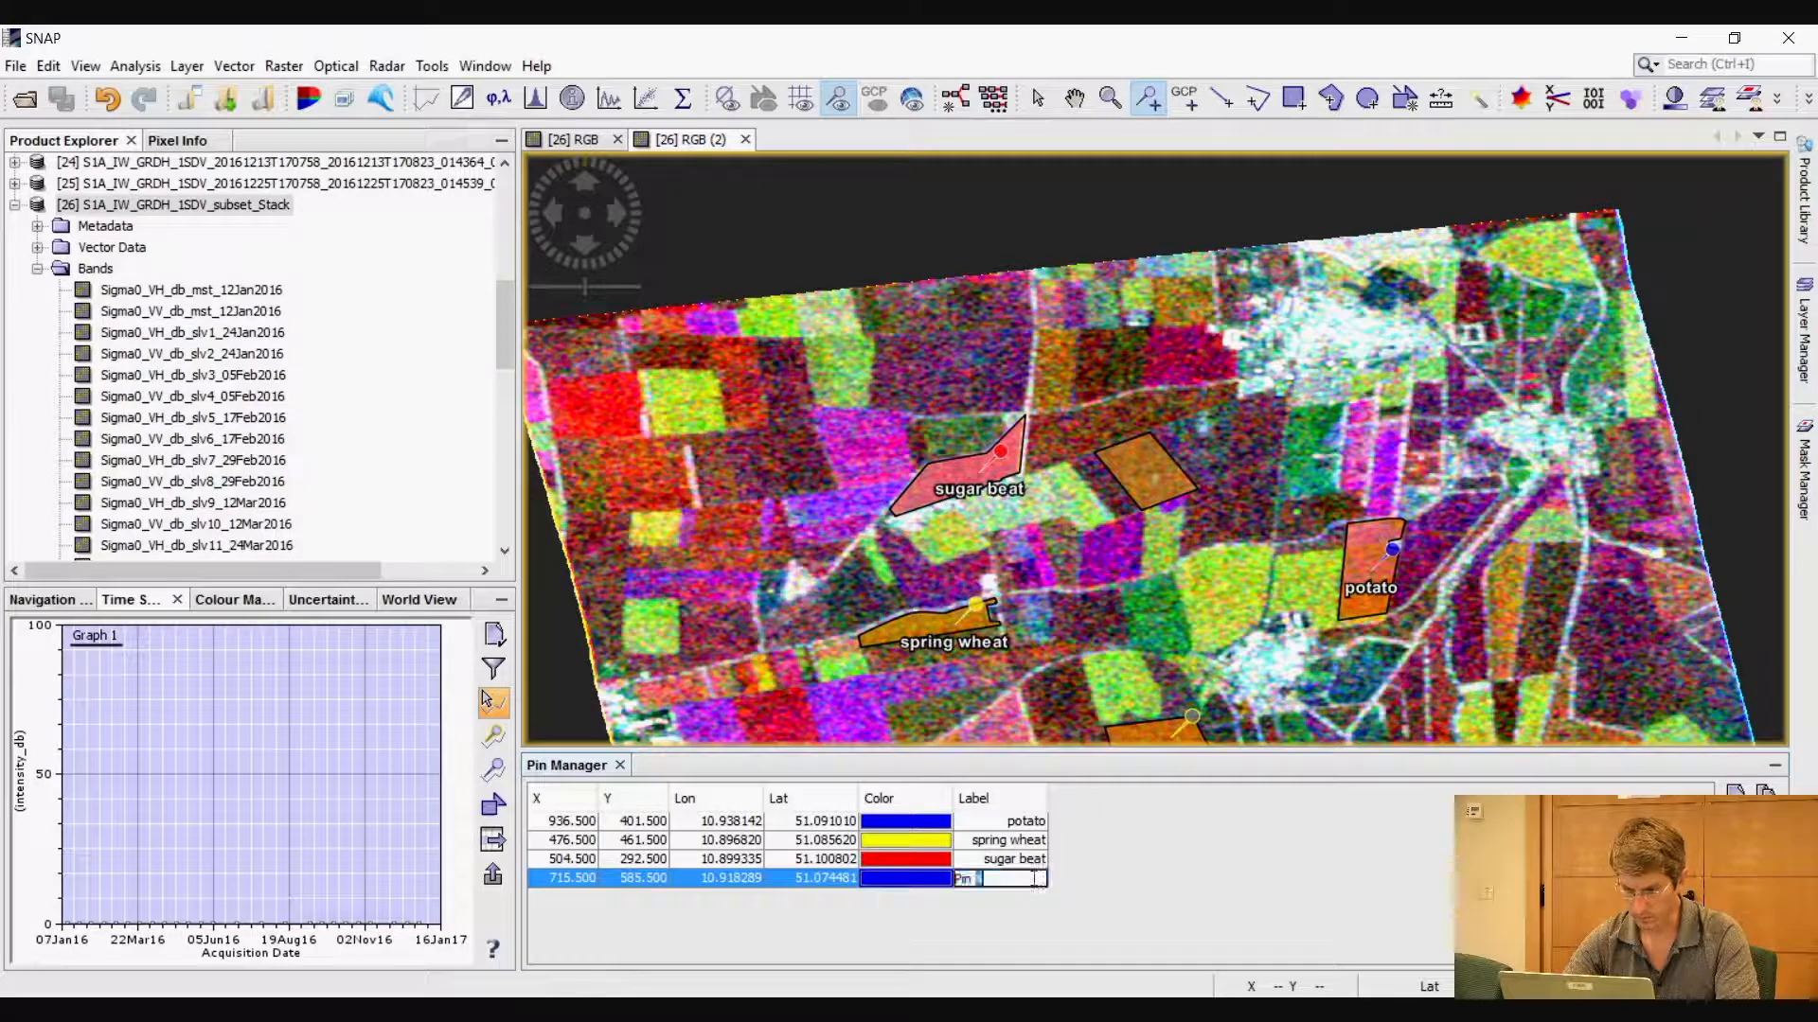
{"action": "left_click_drag", "start_coordinate": [1003, 878], "coordinate": [932, 881]}
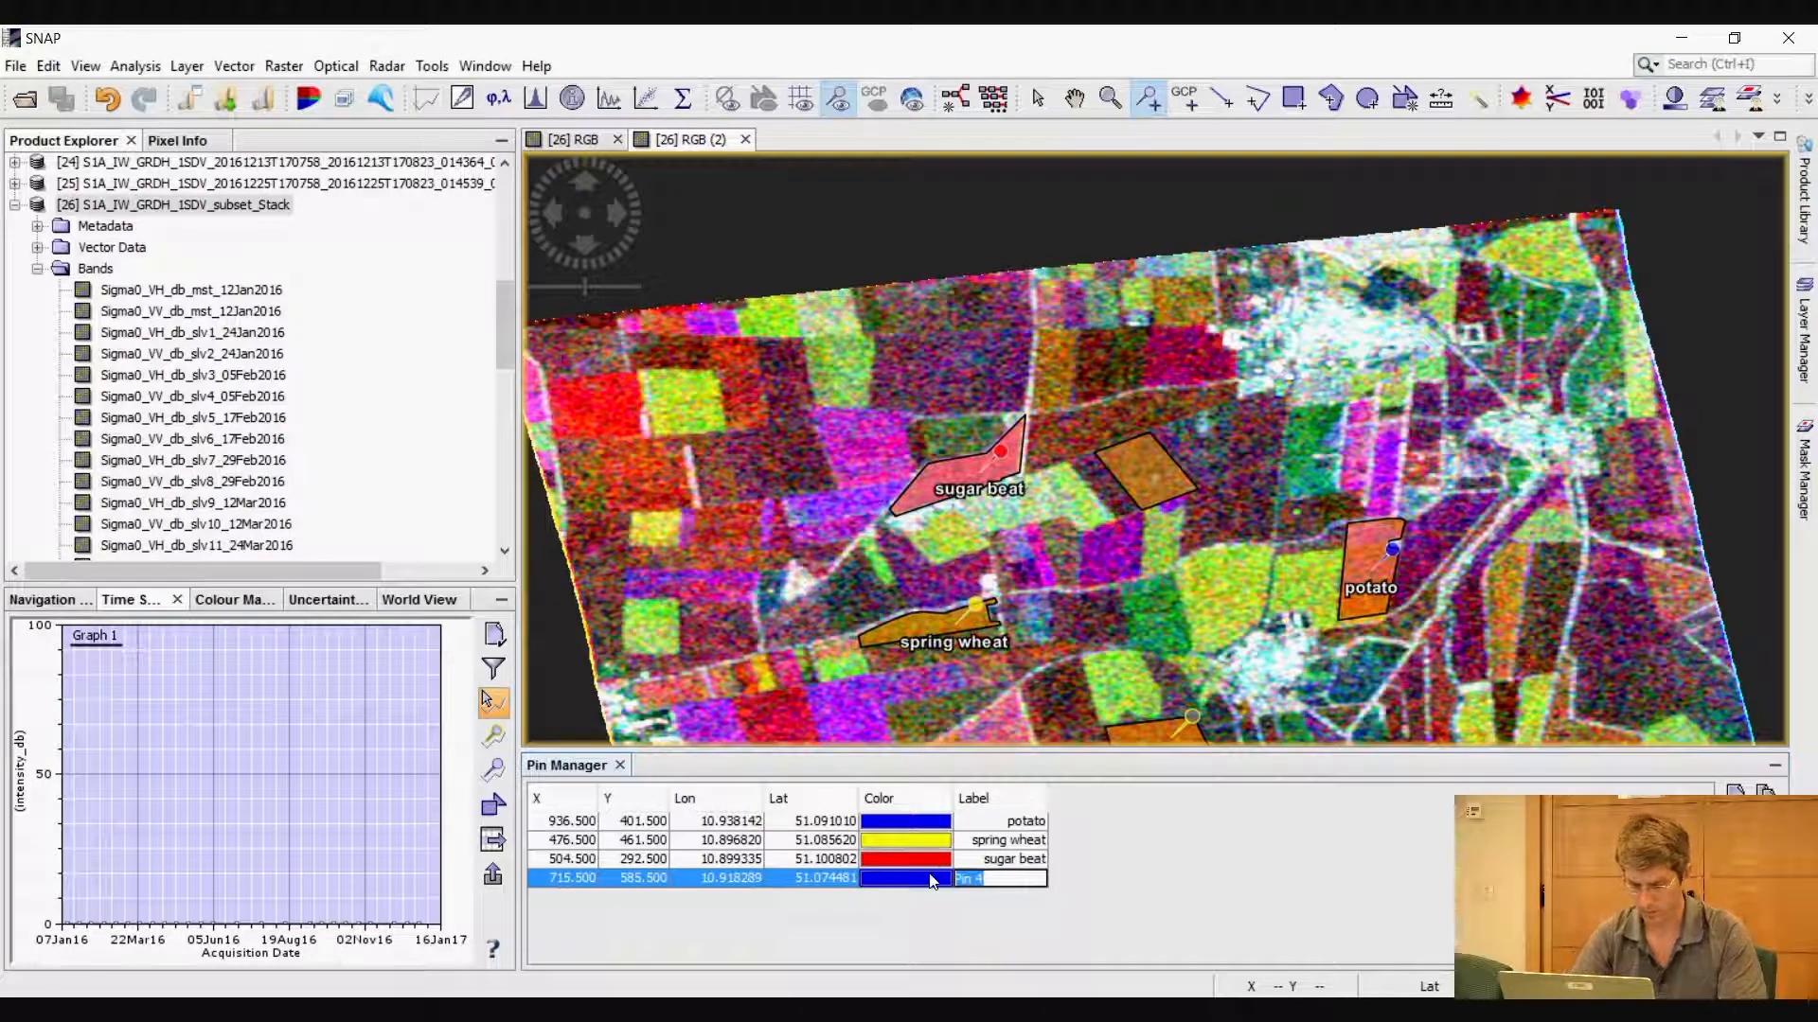
{"action": "type", "text": "winter barley"}
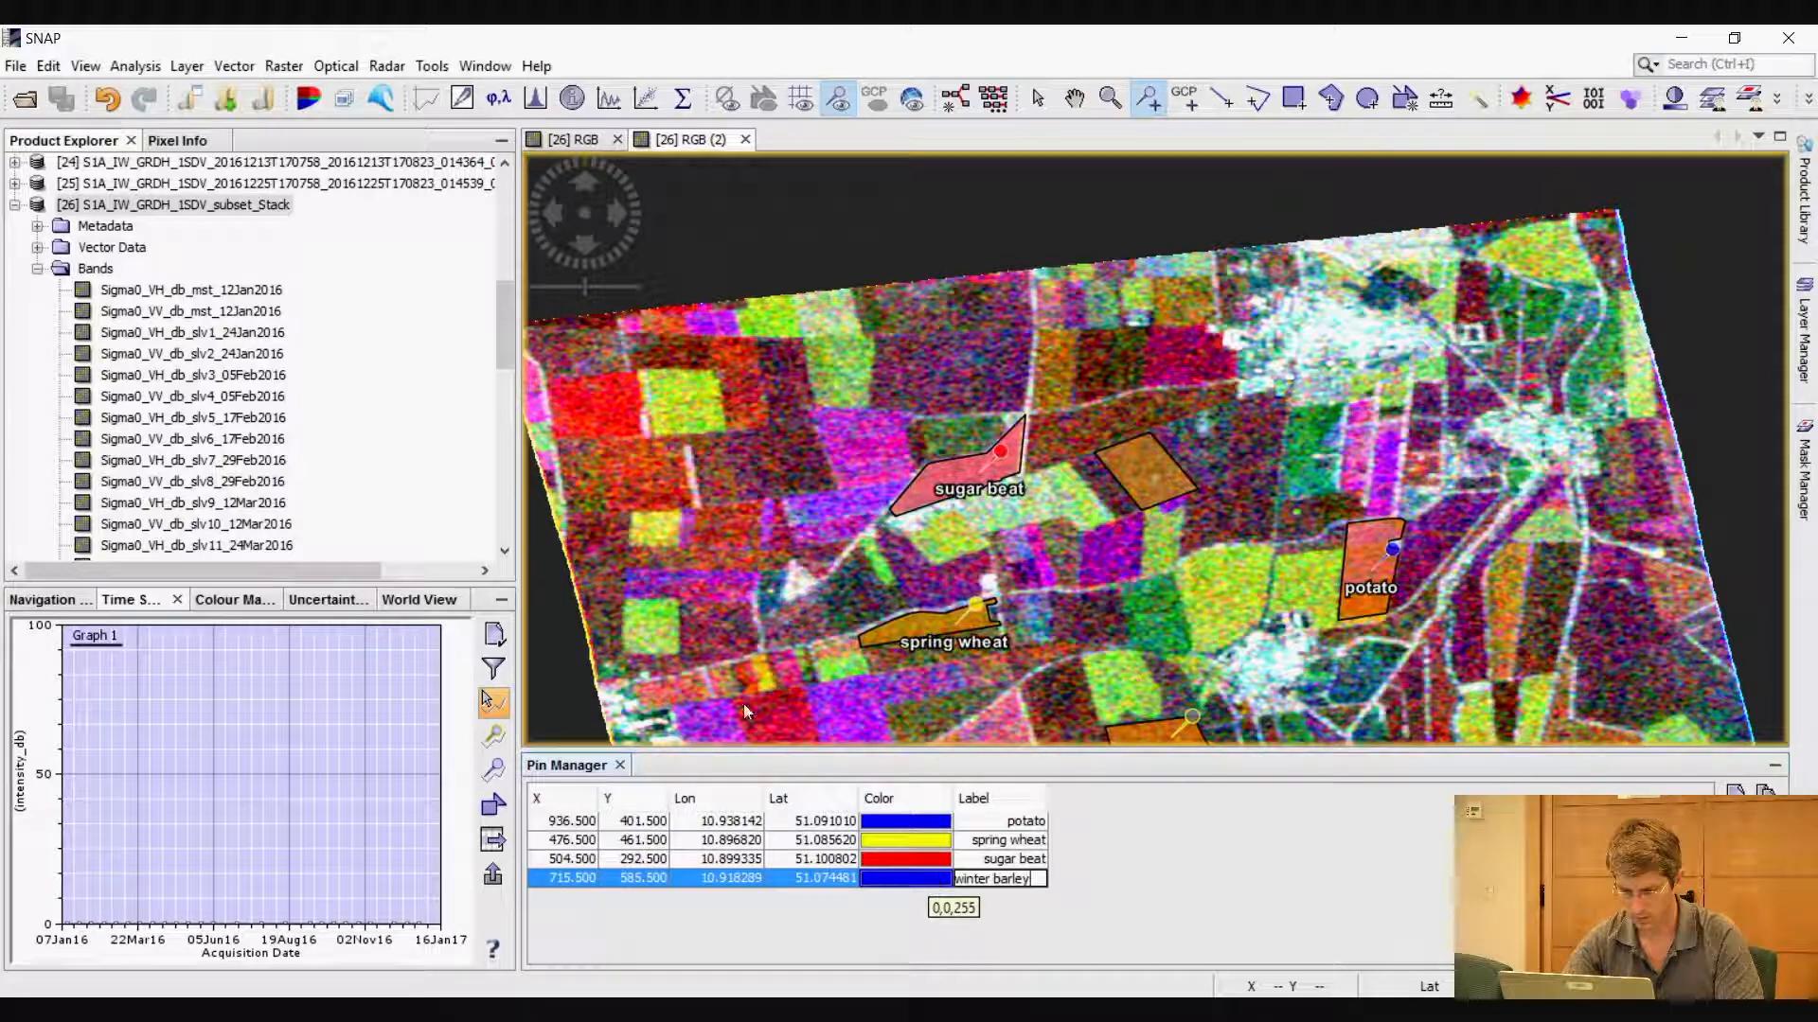
Set the winter barley pin's colour to magenta after trying orange
{"action": "left_click", "coordinate": [916, 879]}
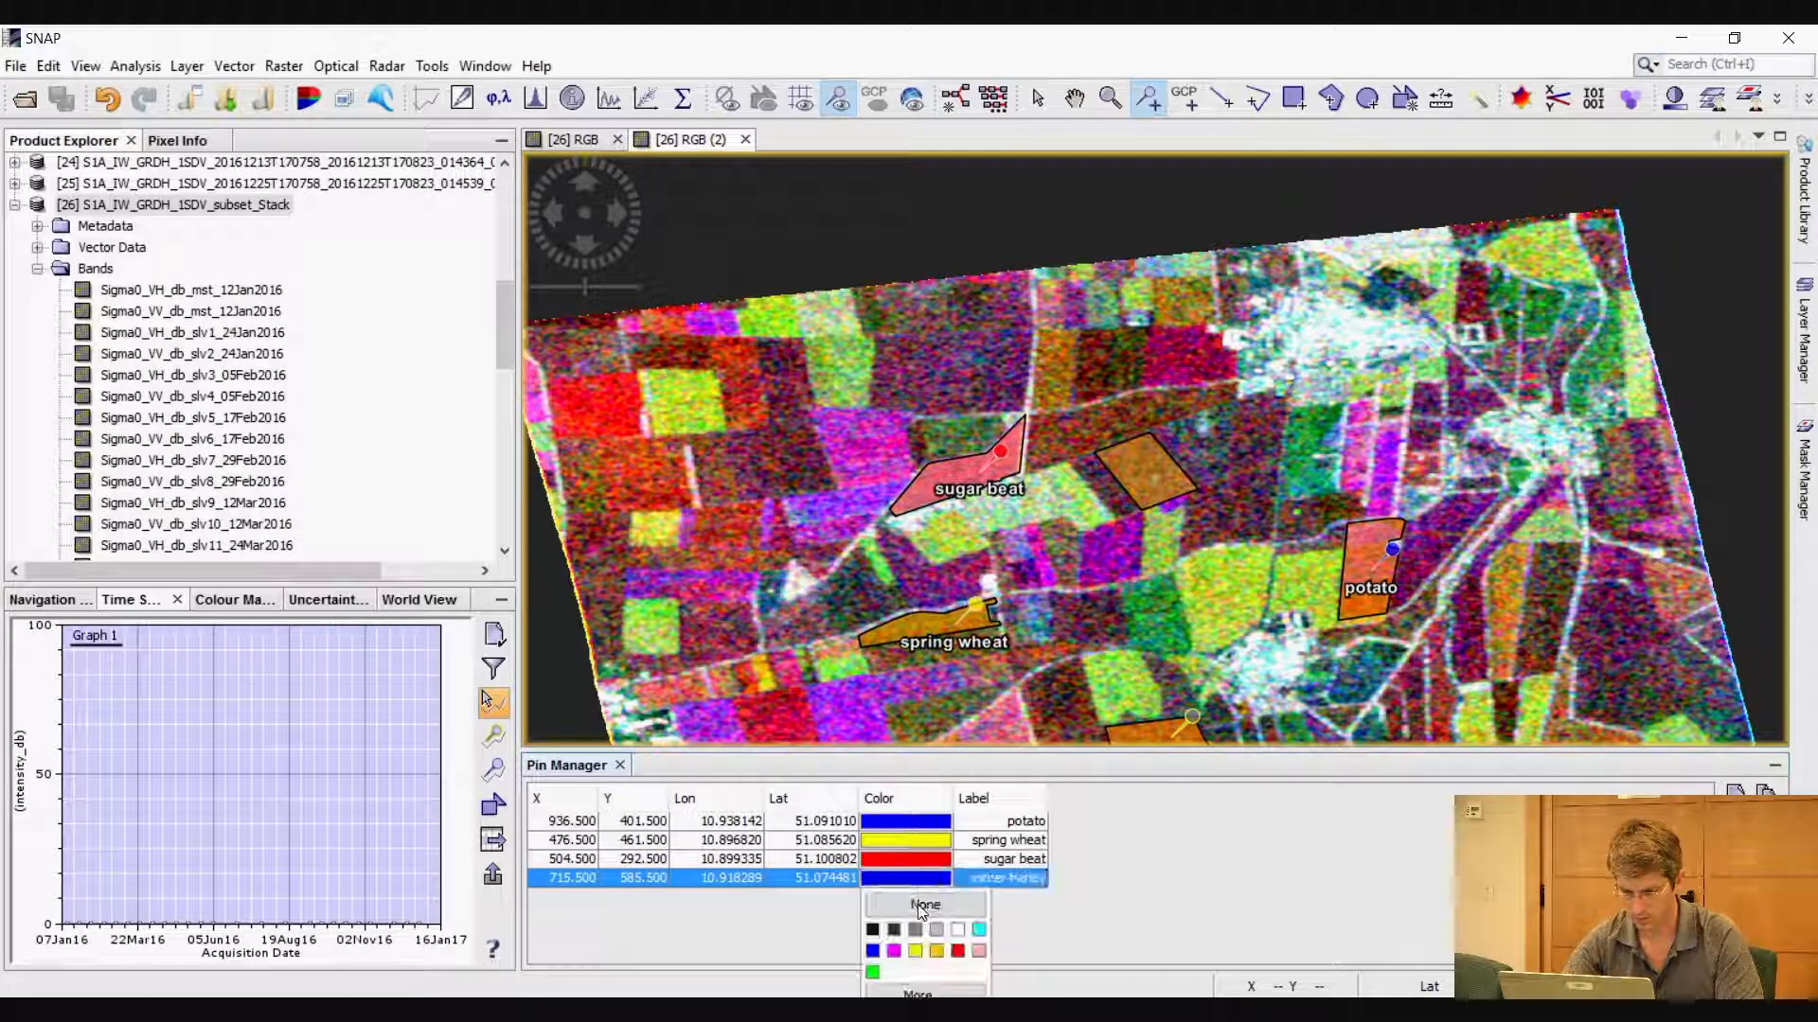
{"action": "left_click", "coordinate": [938, 952]}
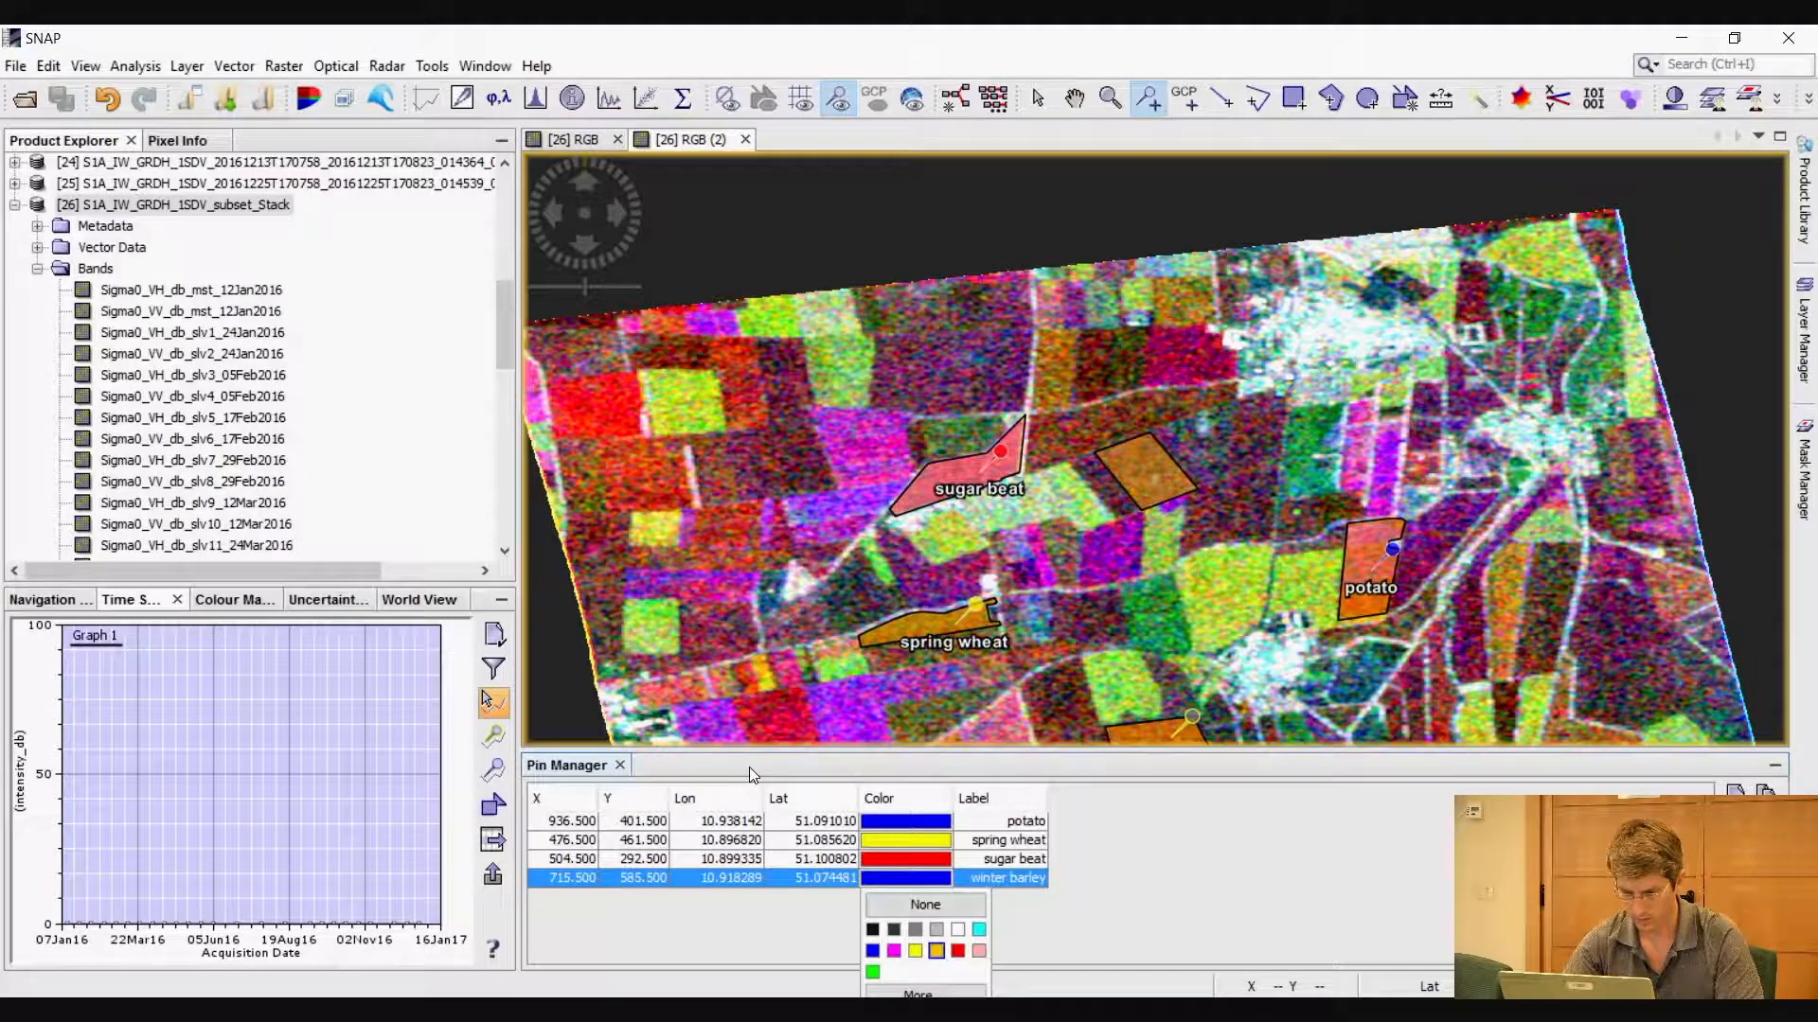
{"action": "left_click", "coordinate": [917, 878]}
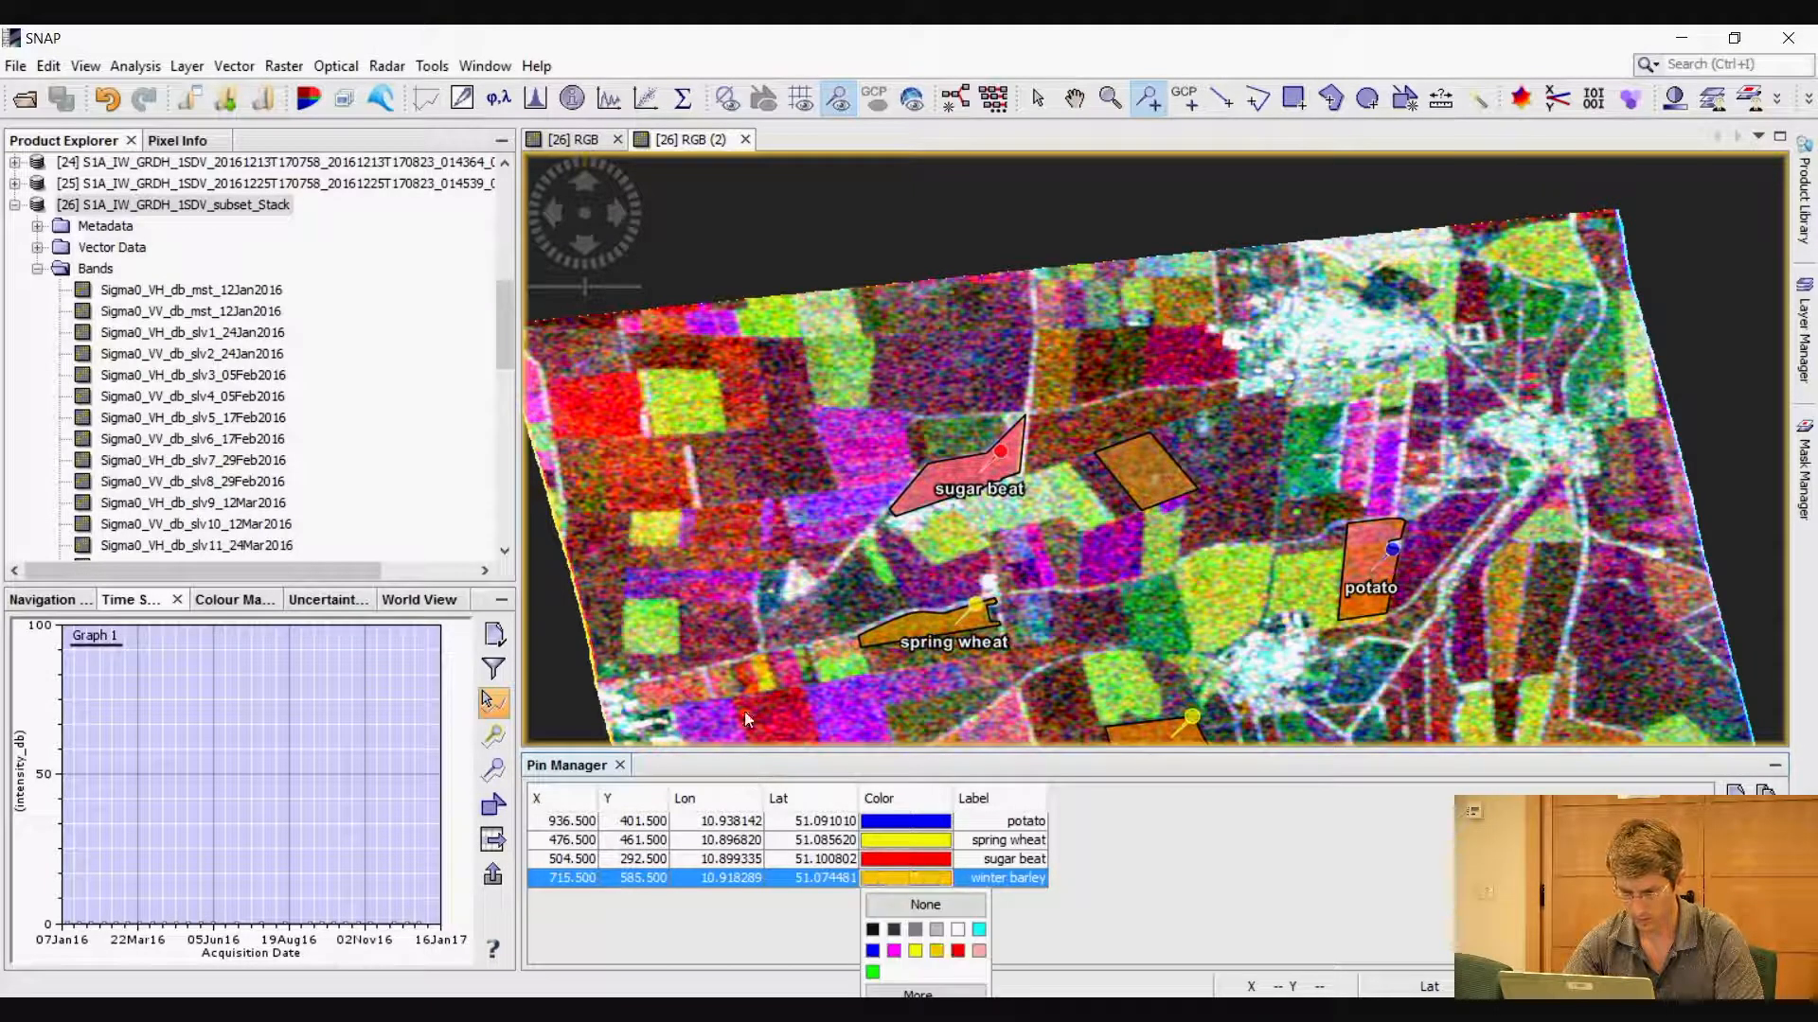
{"action": "left_click", "coordinate": [895, 953]}
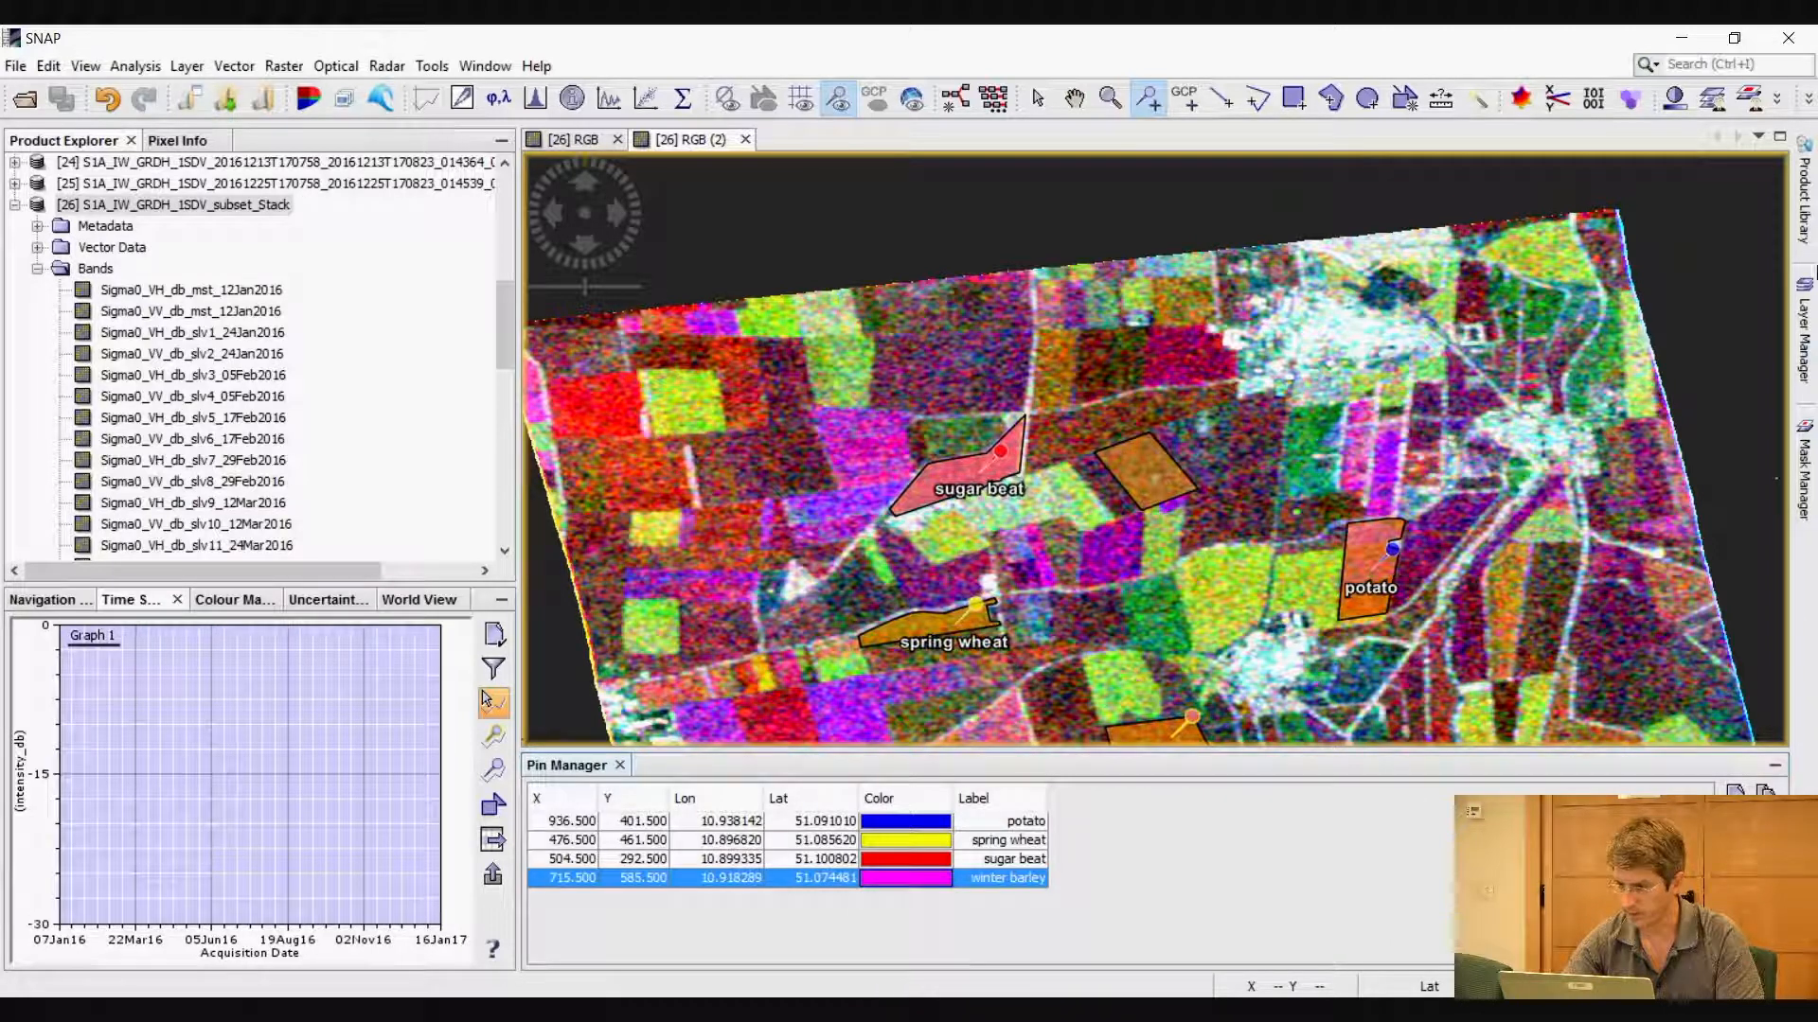
Add a green pin labelled "winter wheat" in the four-sided outlined field east of the sugar beet field
{"action": "left_click", "coordinate": [1809, 322]}
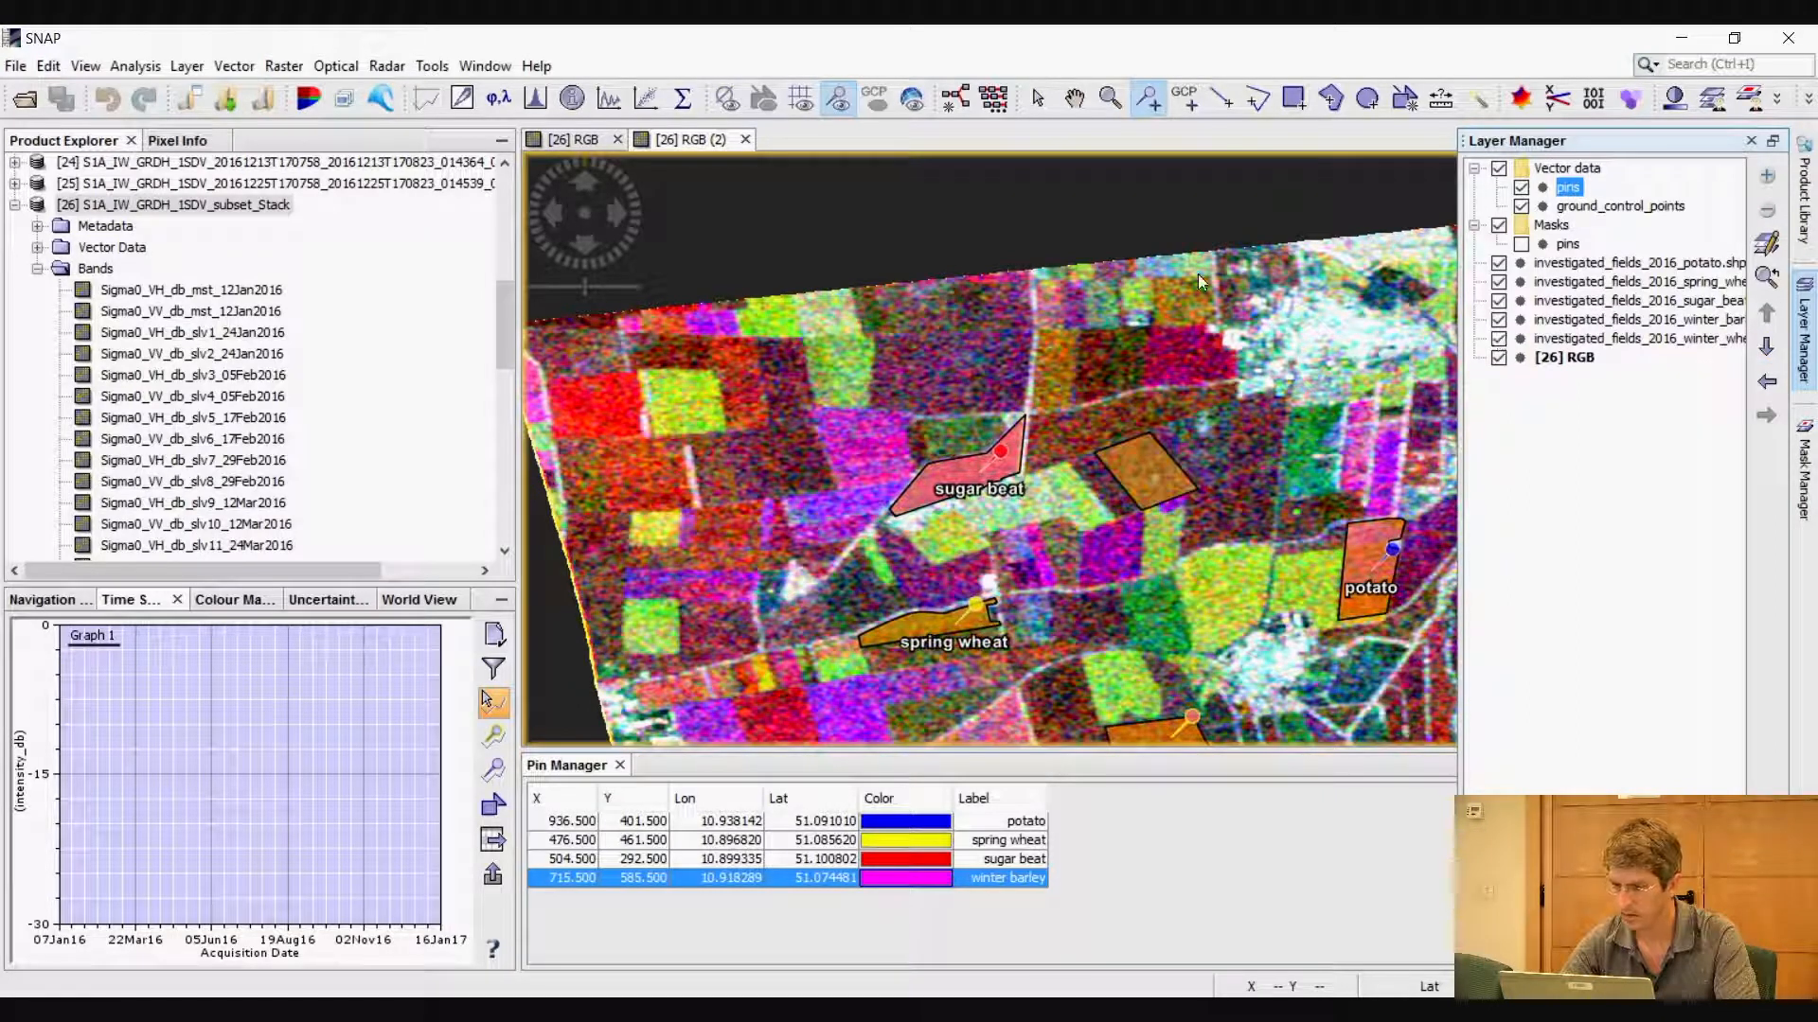
{"action": "left_click", "coordinate": [911, 374]}
{"action": "left_click", "coordinate": [1161, 441]}
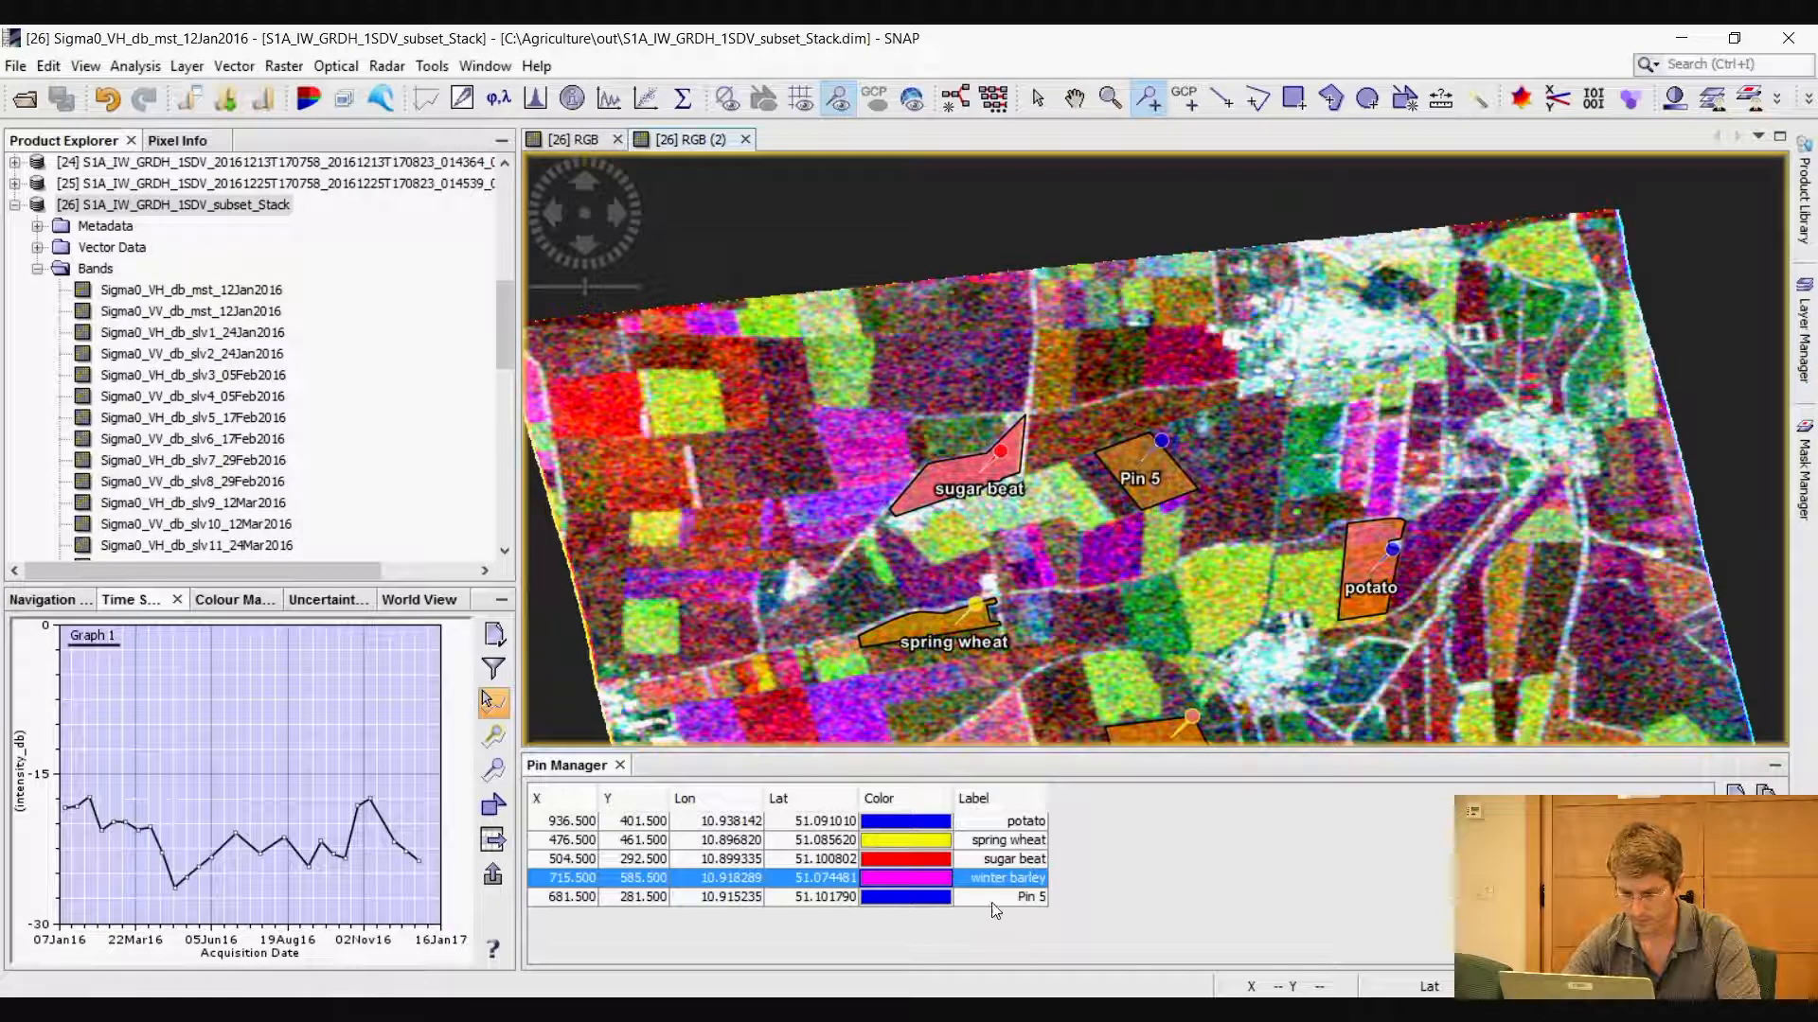
{"action": "double_click", "coordinate": [1030, 896]}
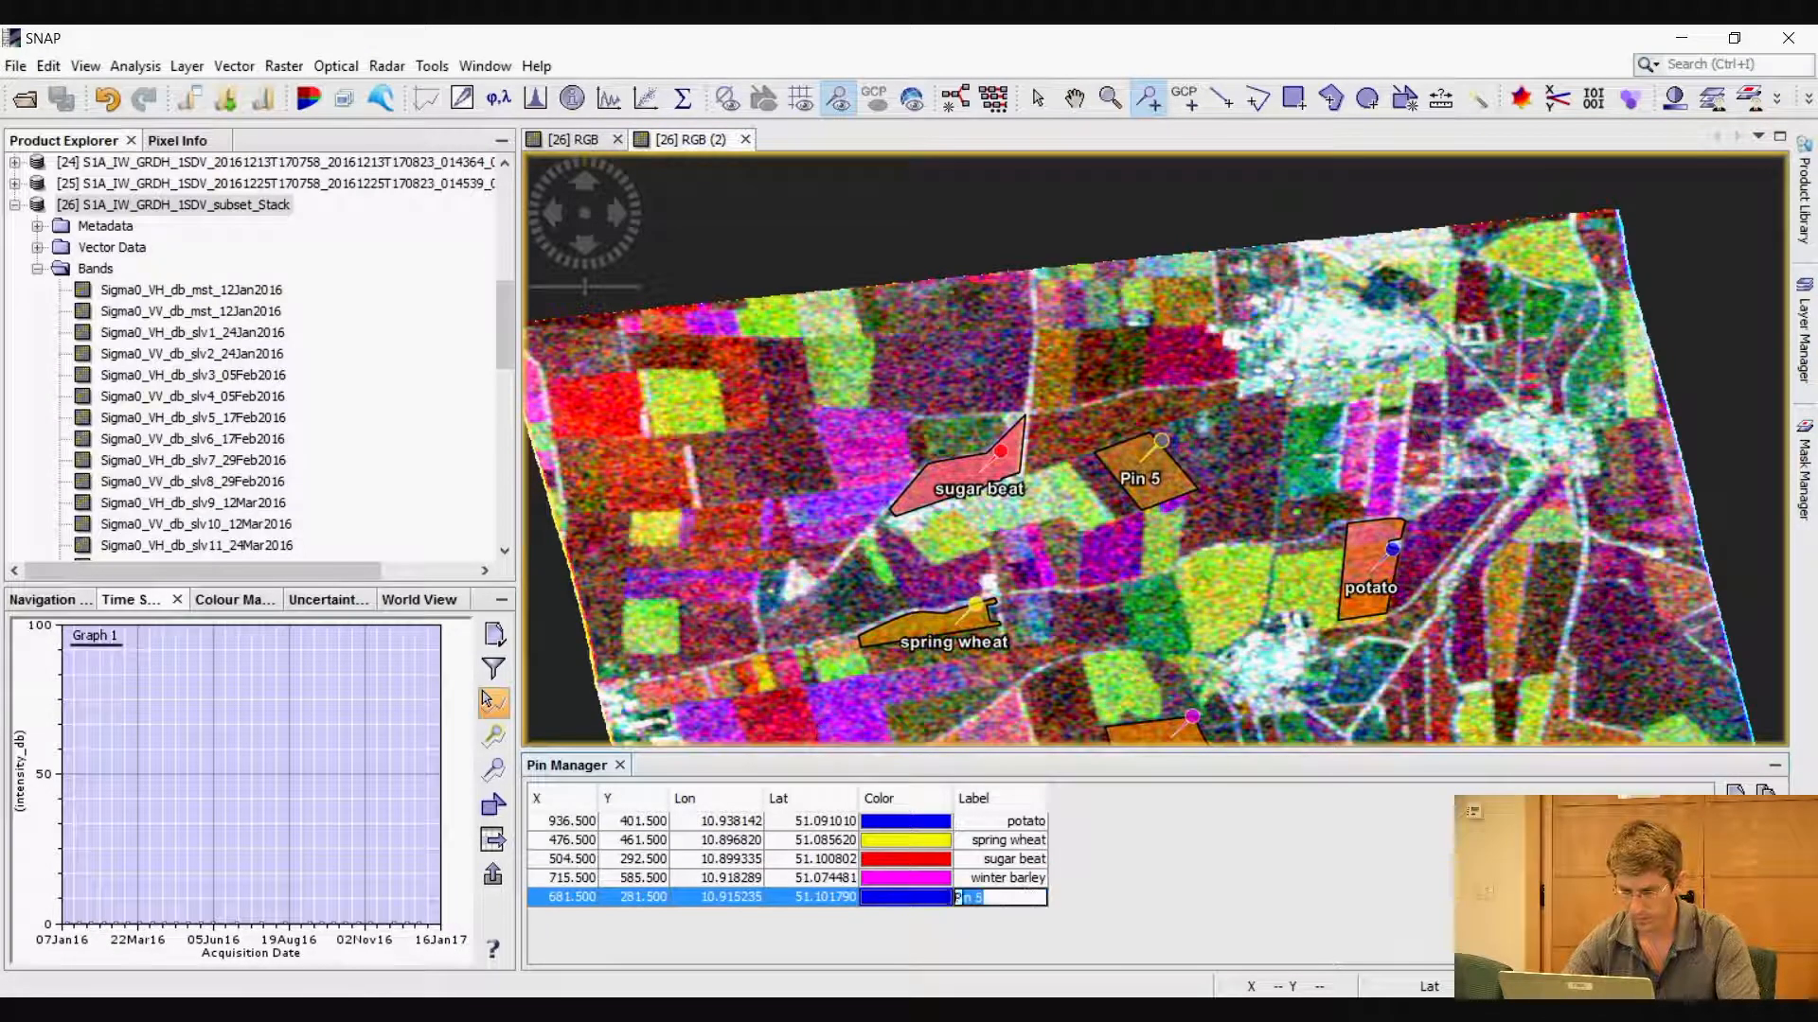
{"action": "type", "text": "winter wheat"}
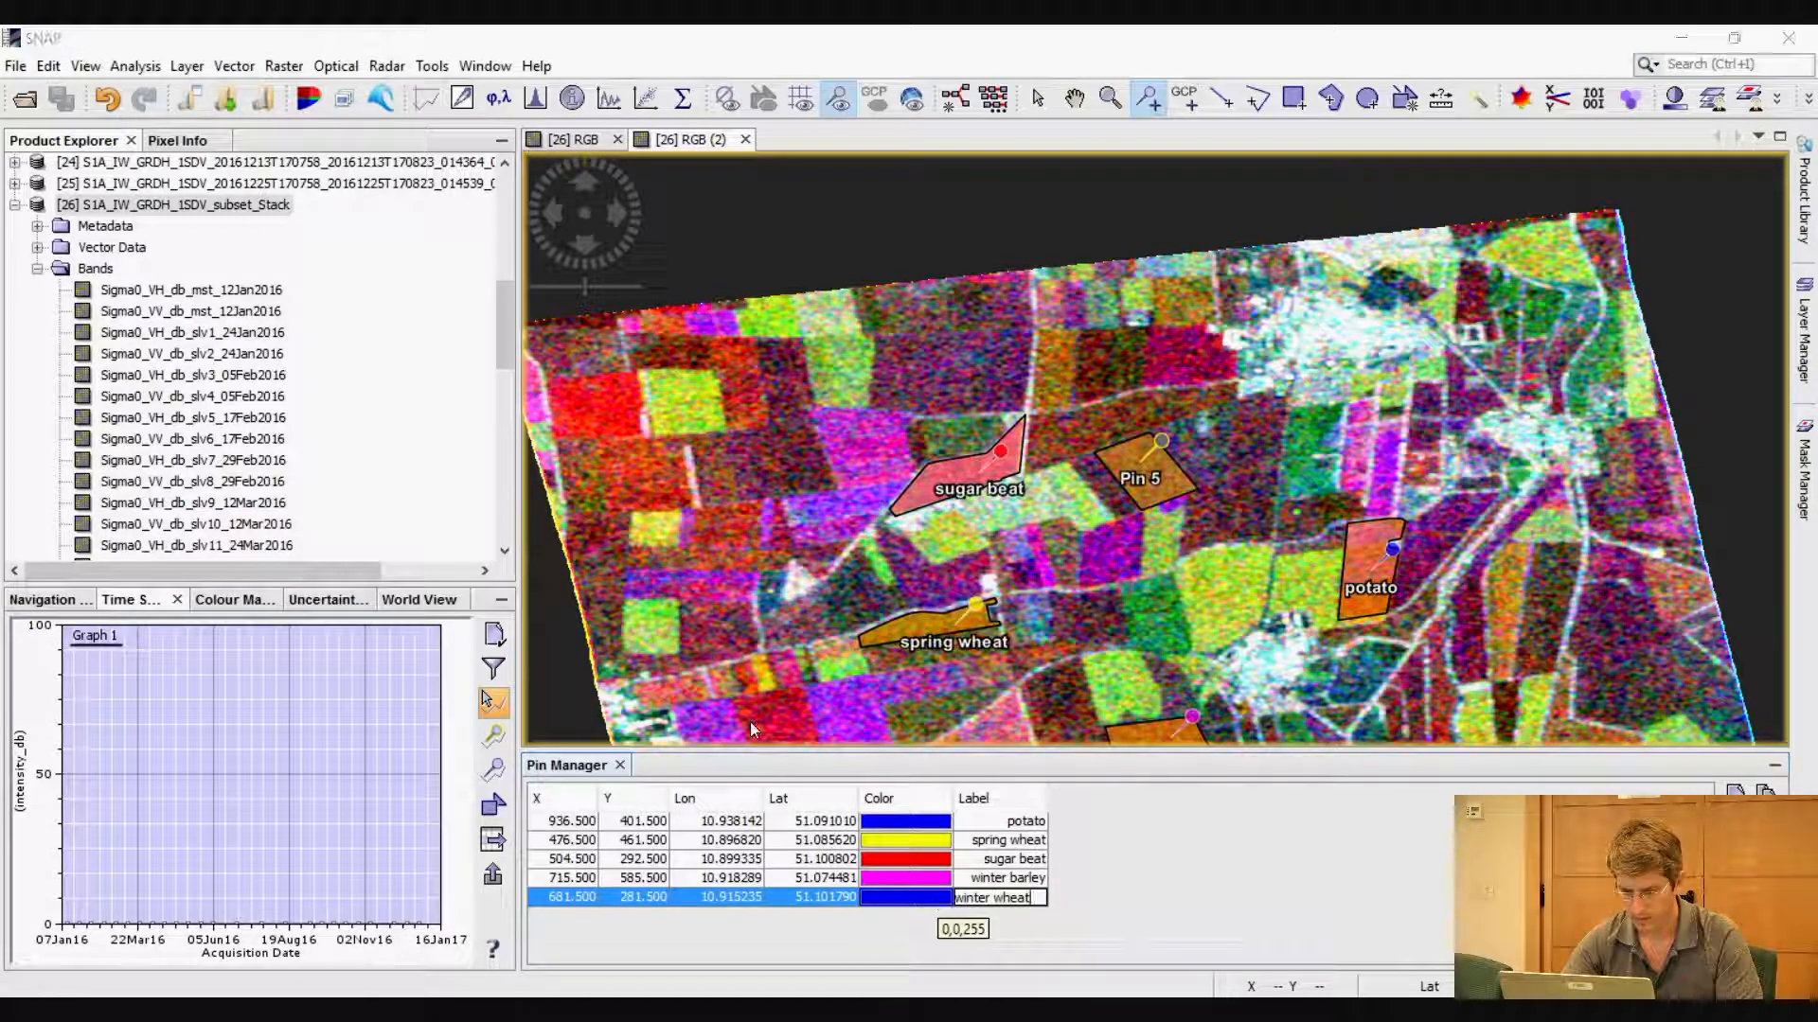
{"action": "left_click", "coordinate": [942, 899]}
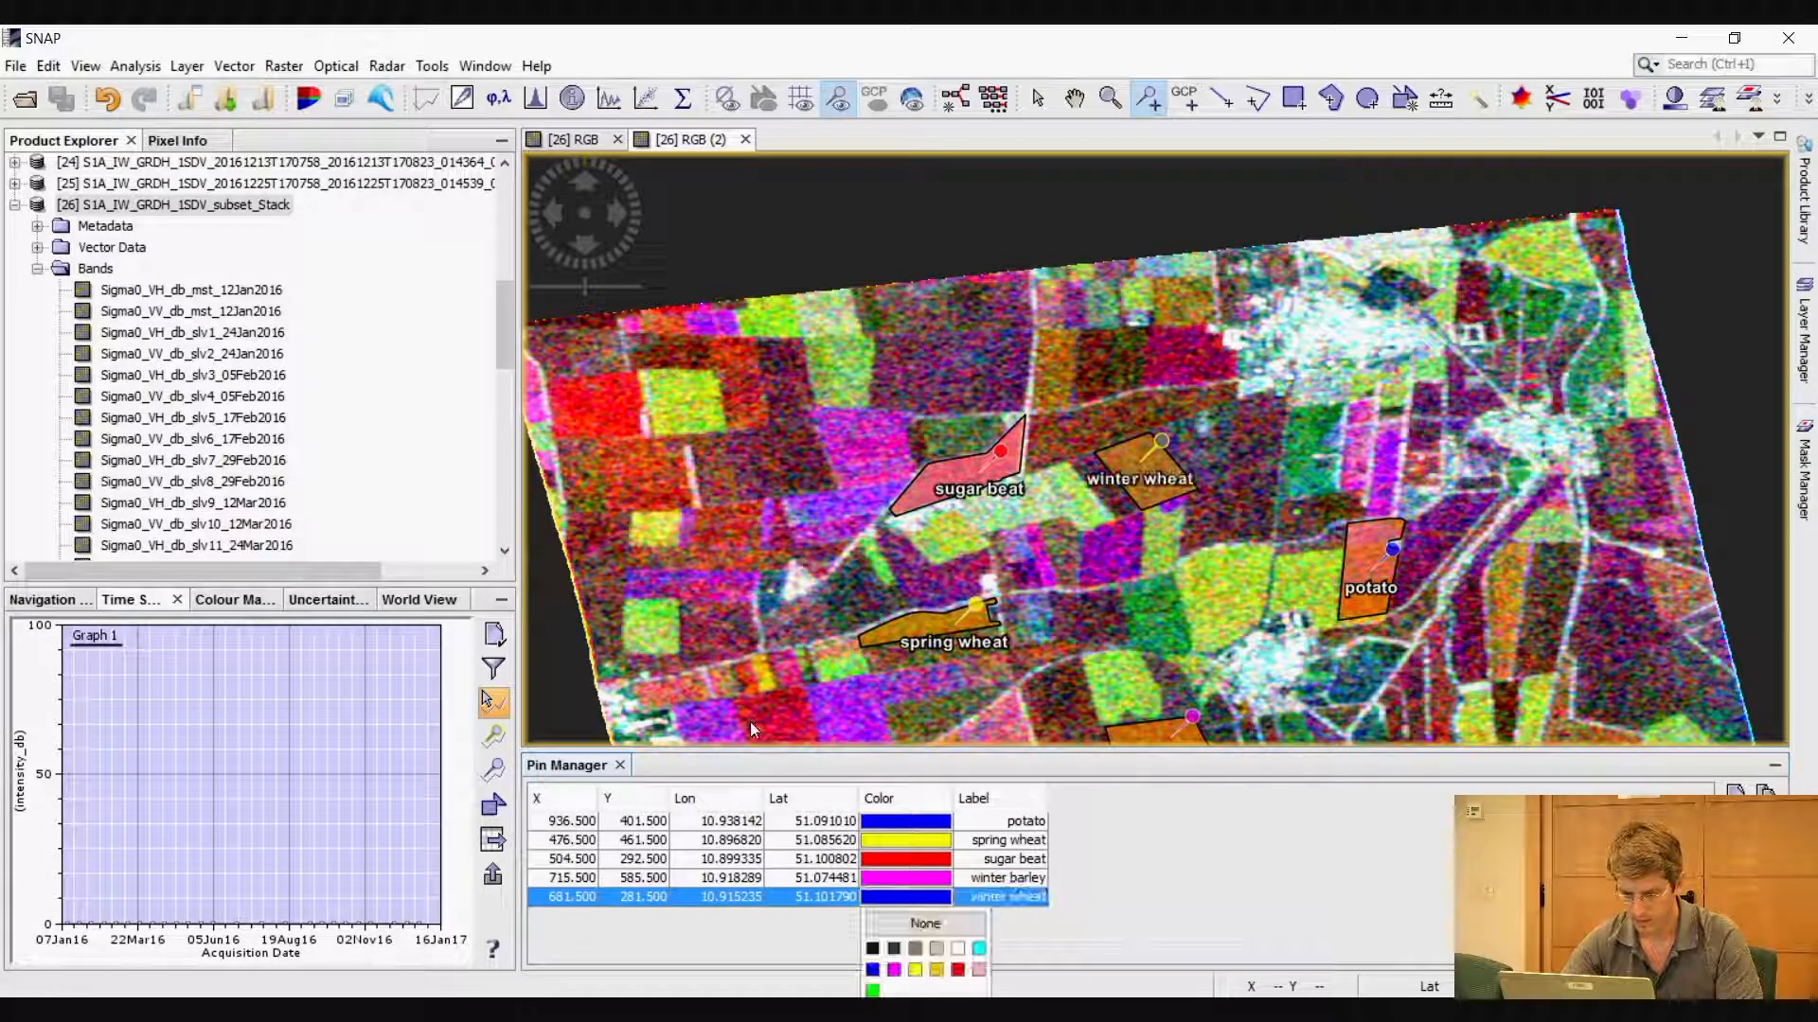
{"action": "left_click", "coordinate": [872, 990]}
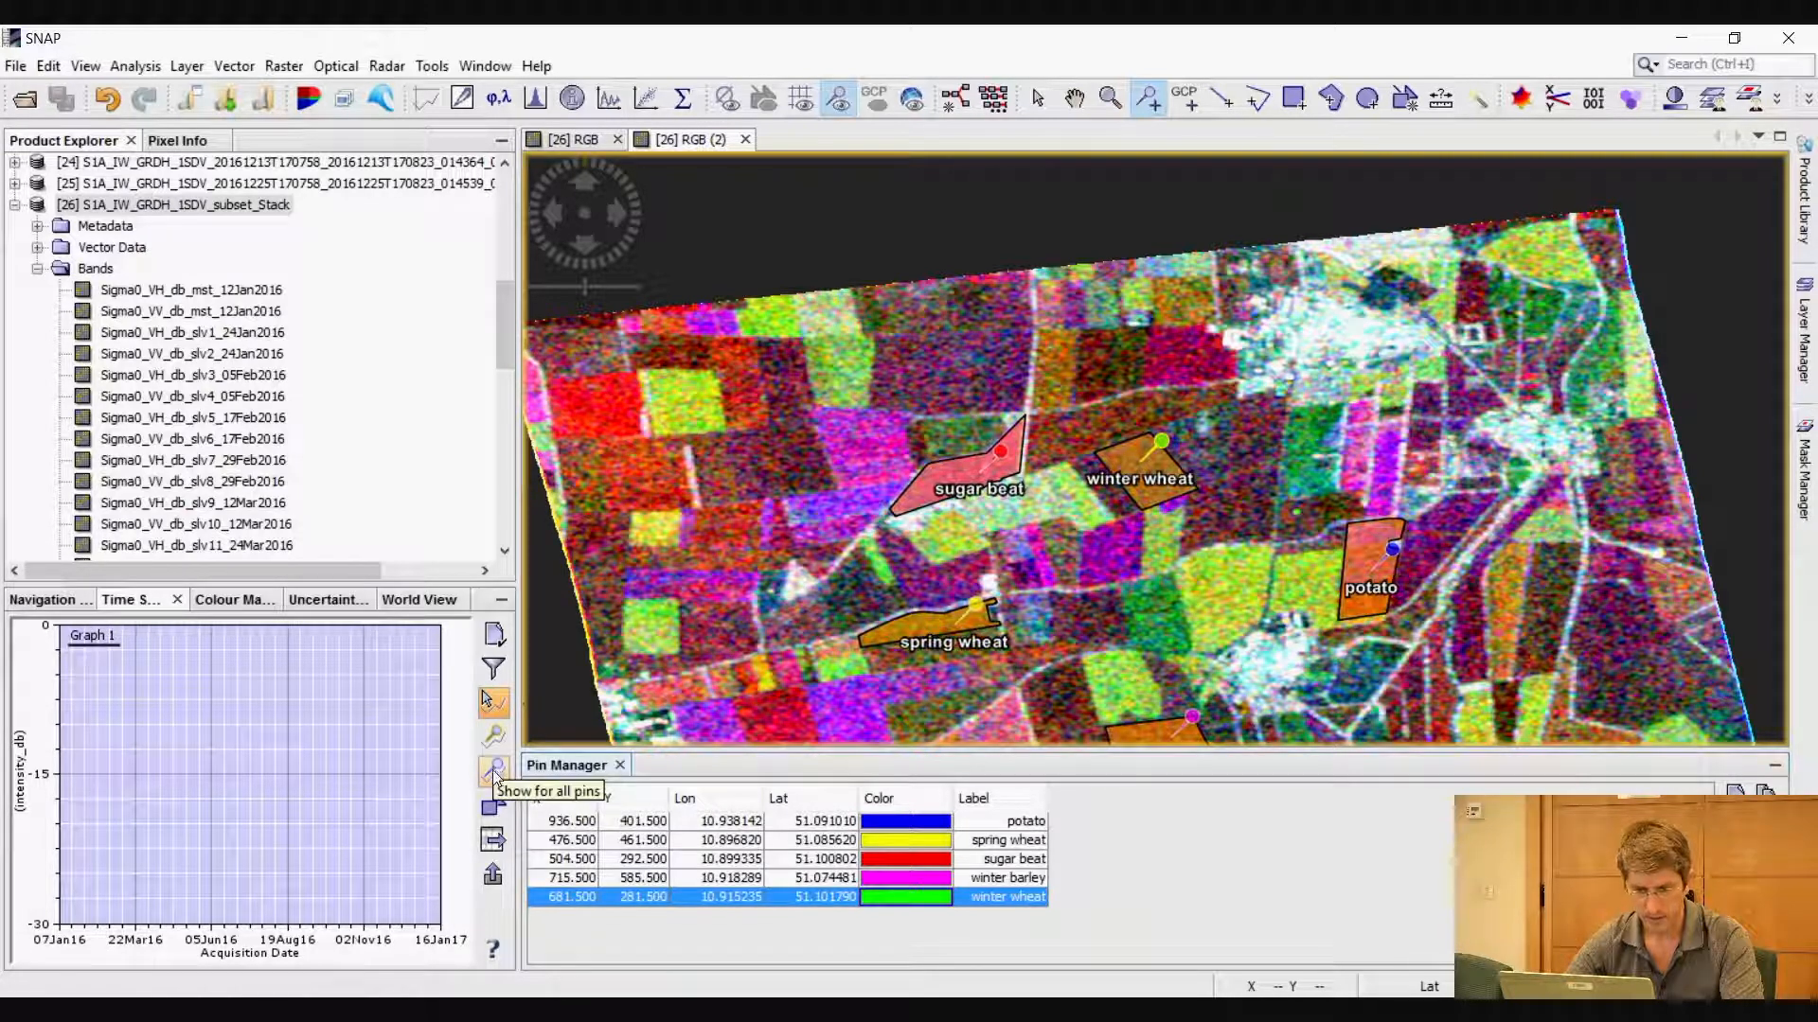
Plot the time series for all pins and widen the graph area for a better view of the curves
{"action": "left_click", "coordinate": [493, 772]}
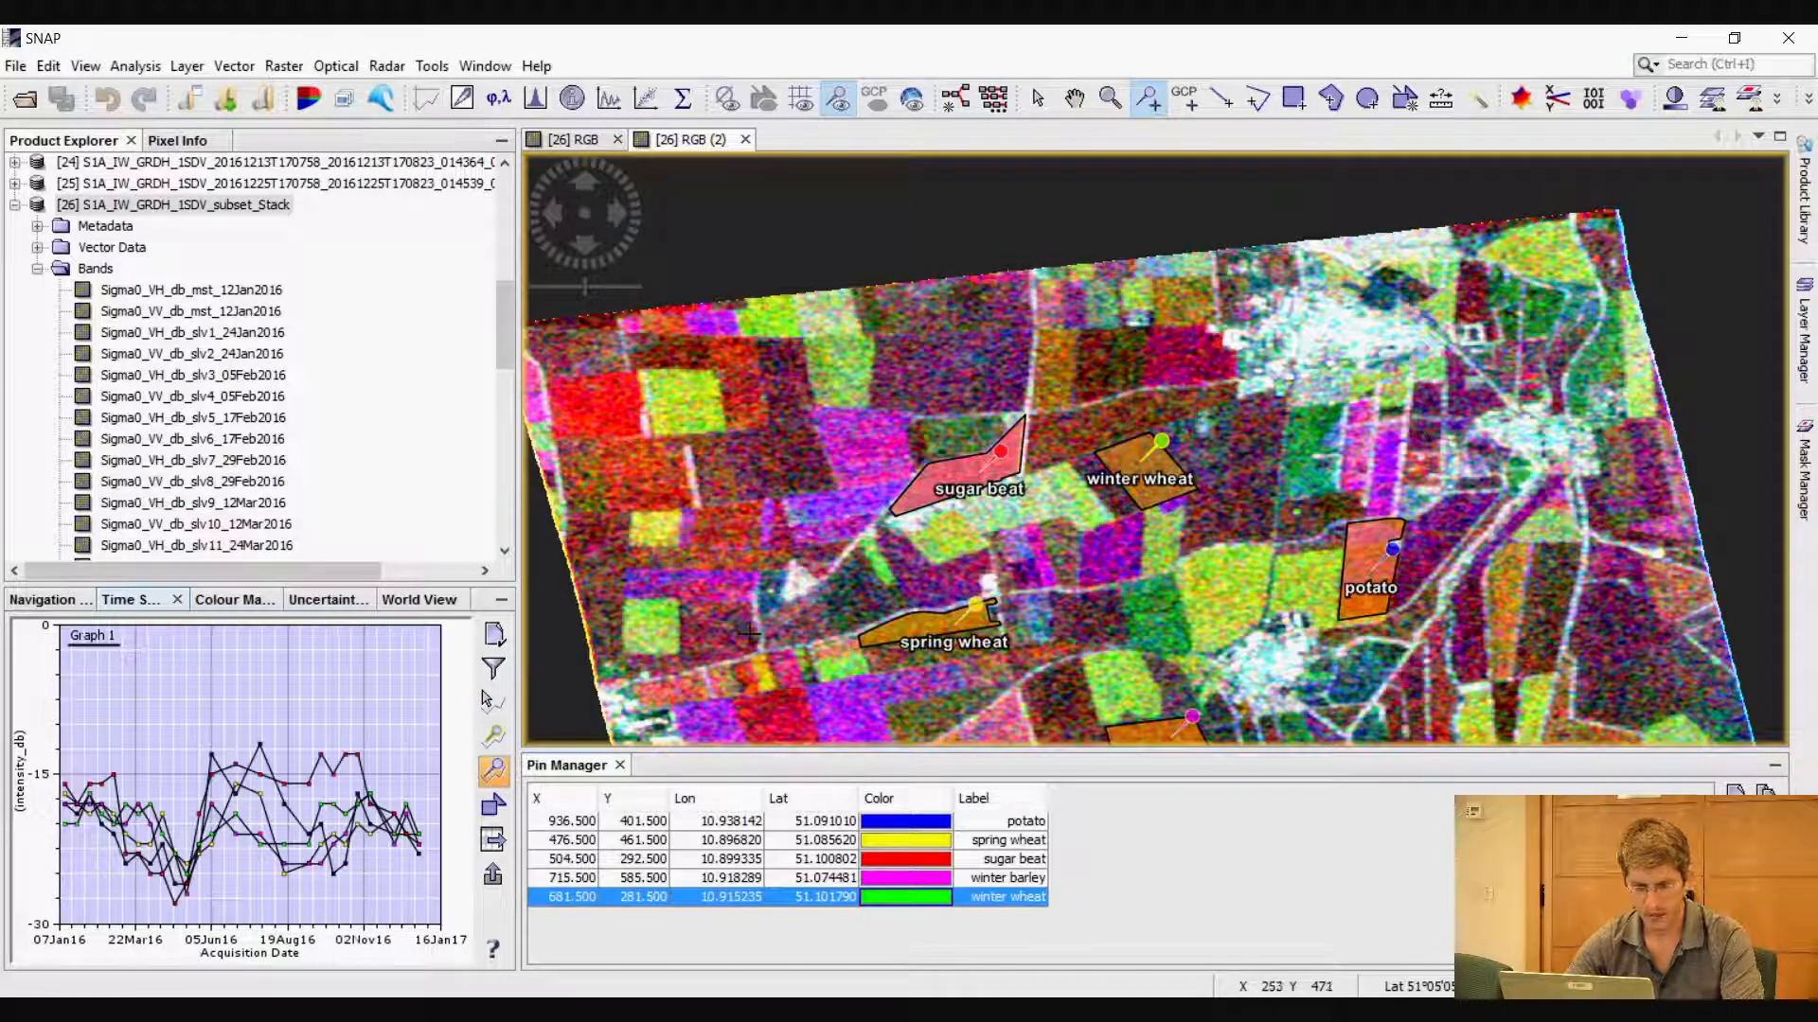
{"action": "left_click_drag", "start_coordinate": [518, 705], "coordinate": [589, 706]}
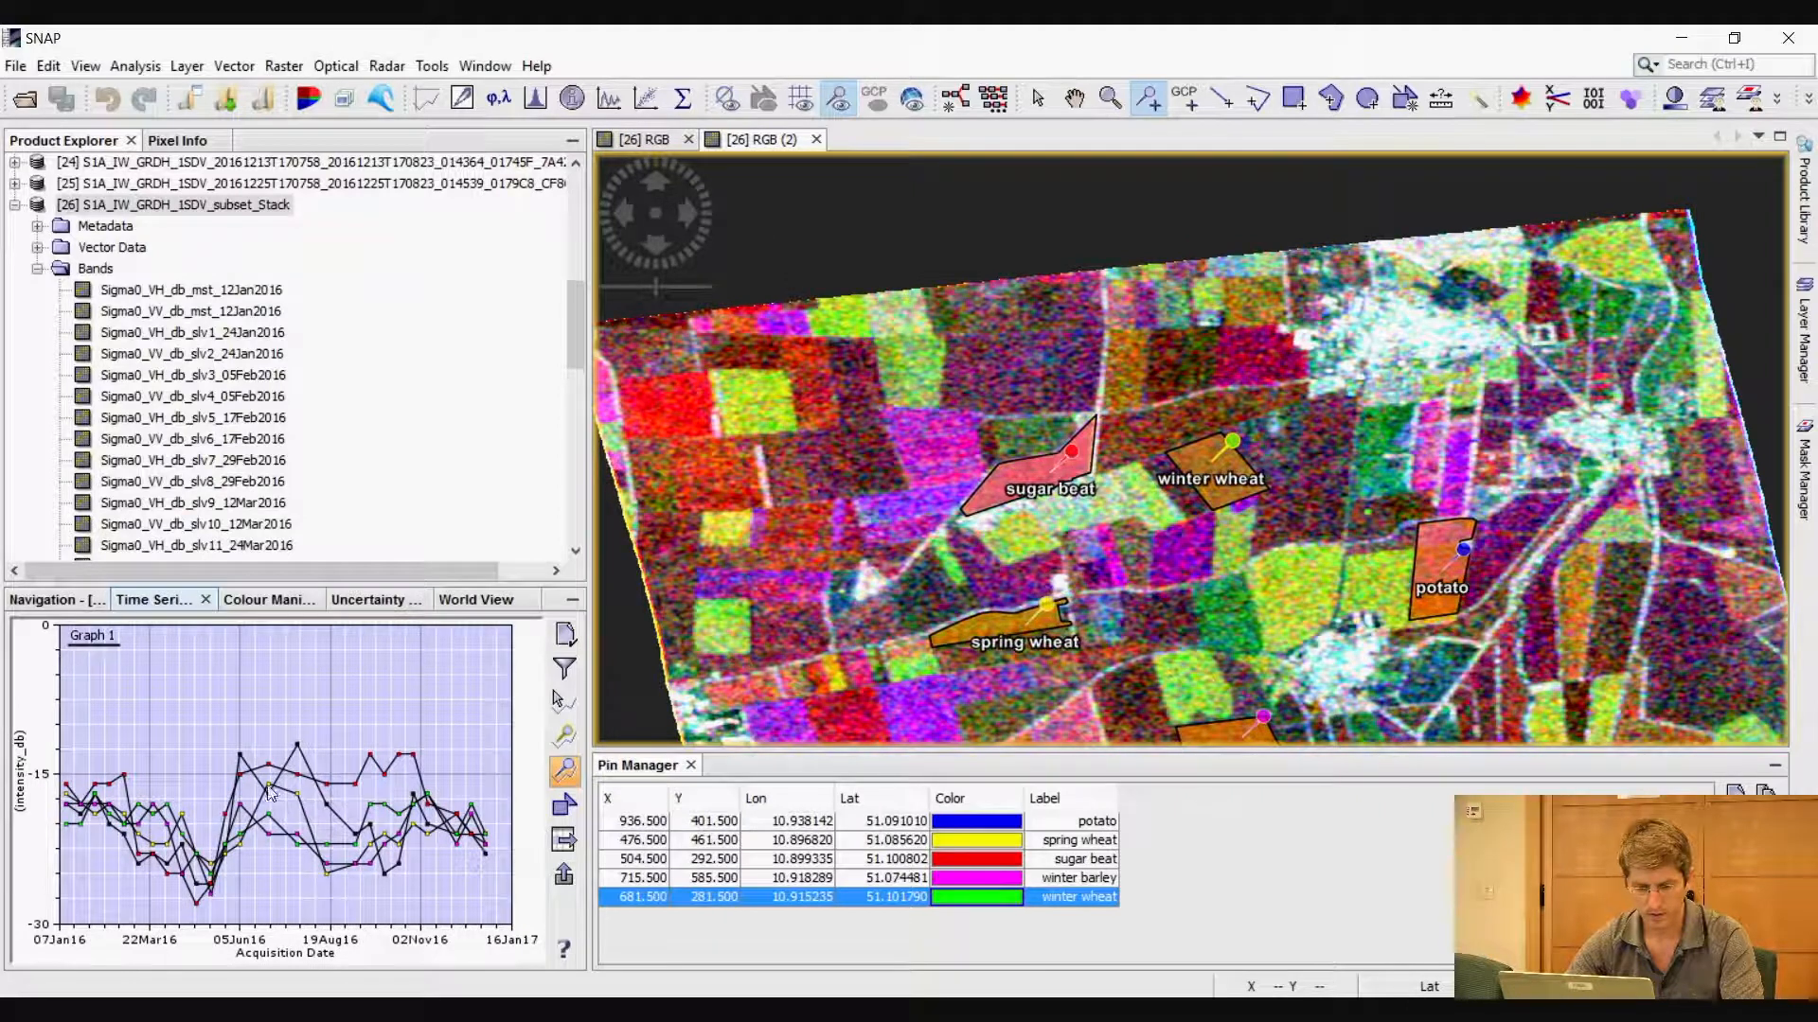